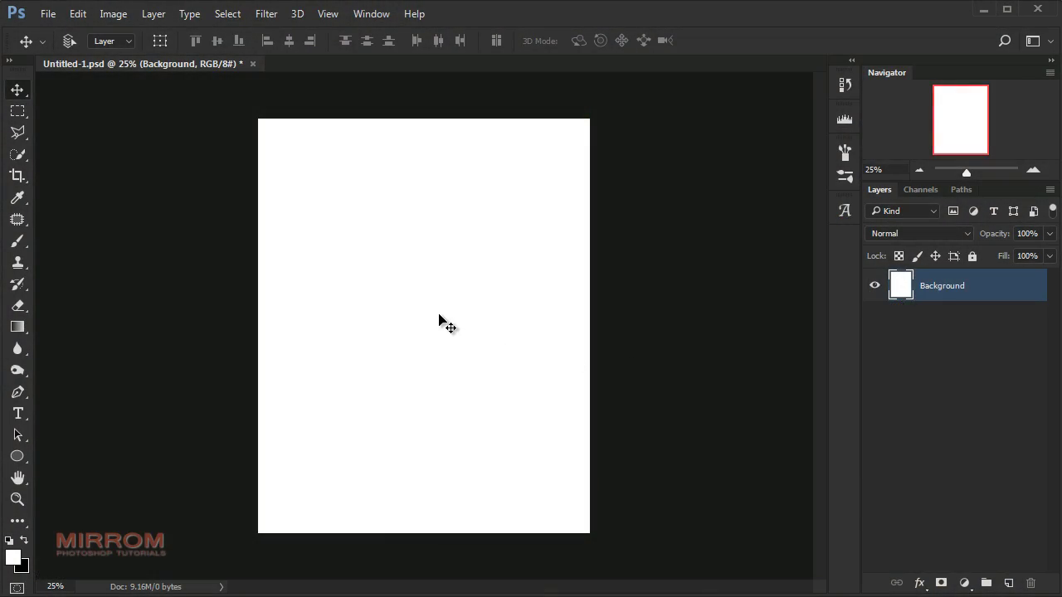
# Check the image size: 1600 px wide at 300 pixels per inch
pyautogui.click(113, 14)
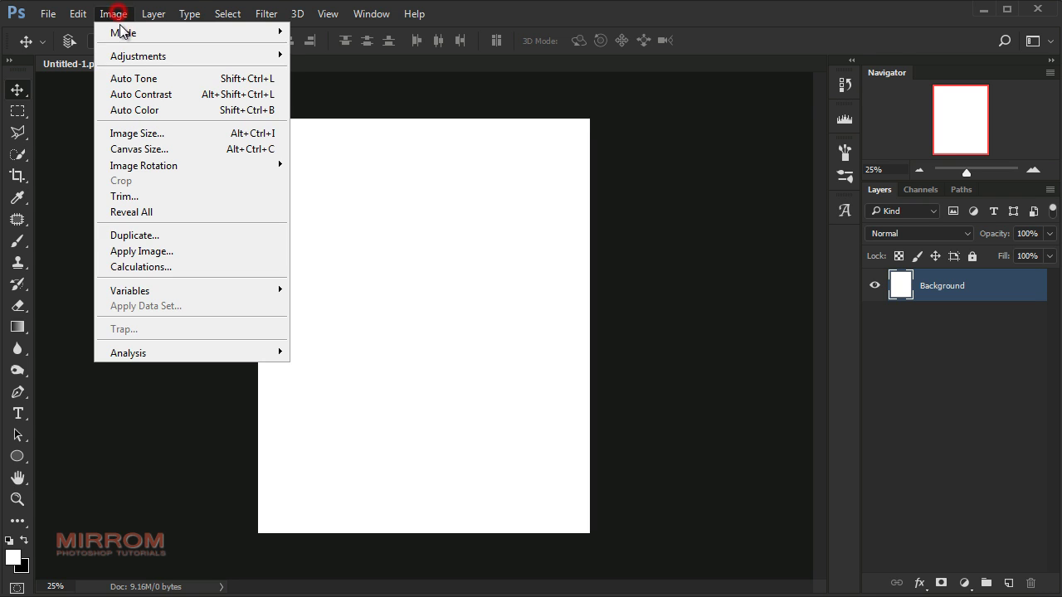
pyautogui.click(137, 133)
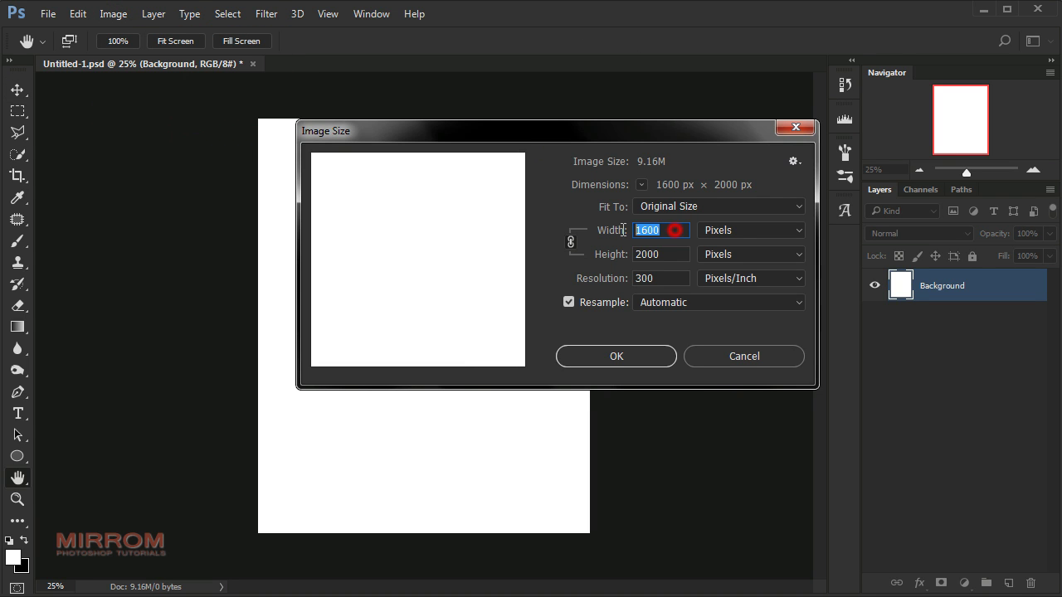
pyautogui.click(657, 253)
pyautogui.click(659, 280)
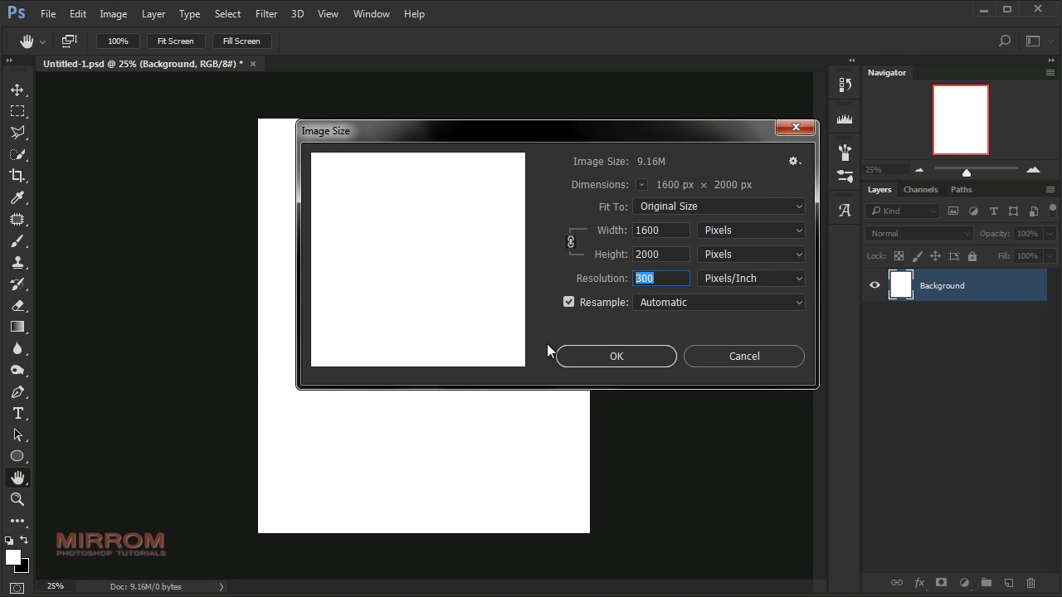
pyautogui.click(614, 356)
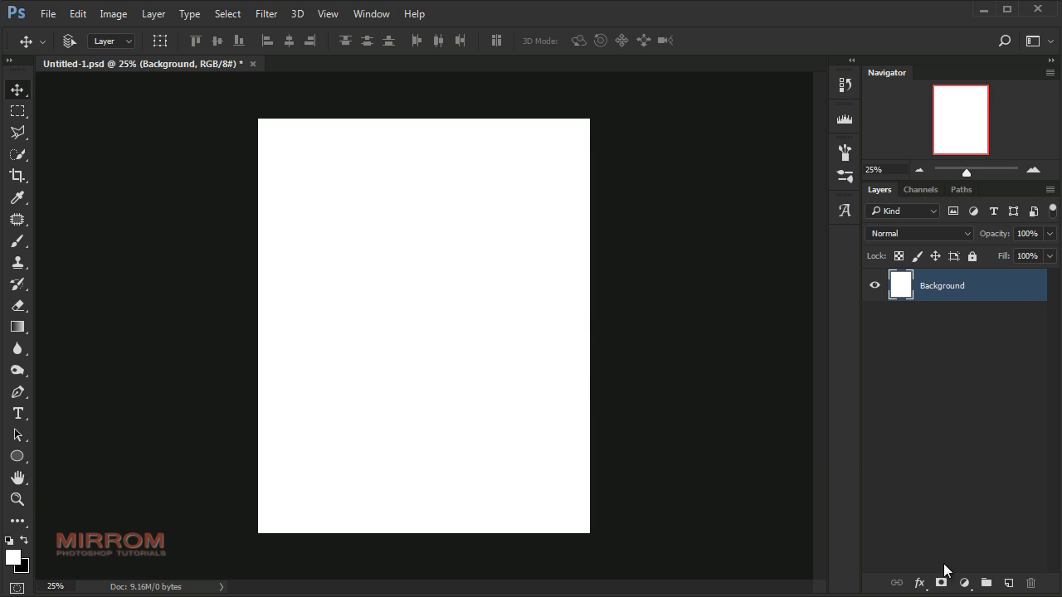
# Add a Gradient fill layer and set its left colour stop to #eae3d9
pyautogui.click(964, 583)
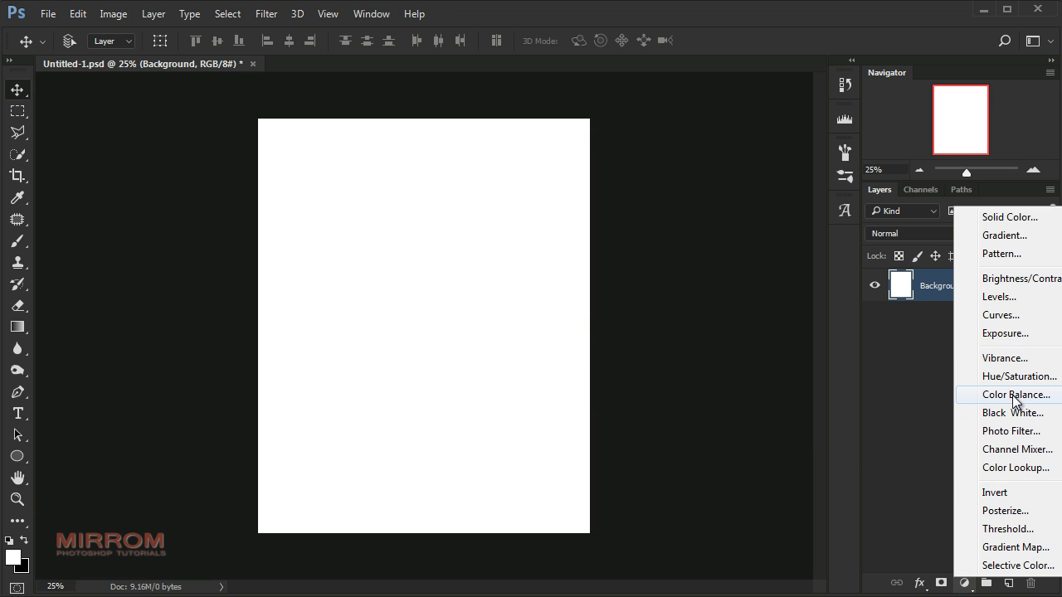
pyautogui.click(993, 236)
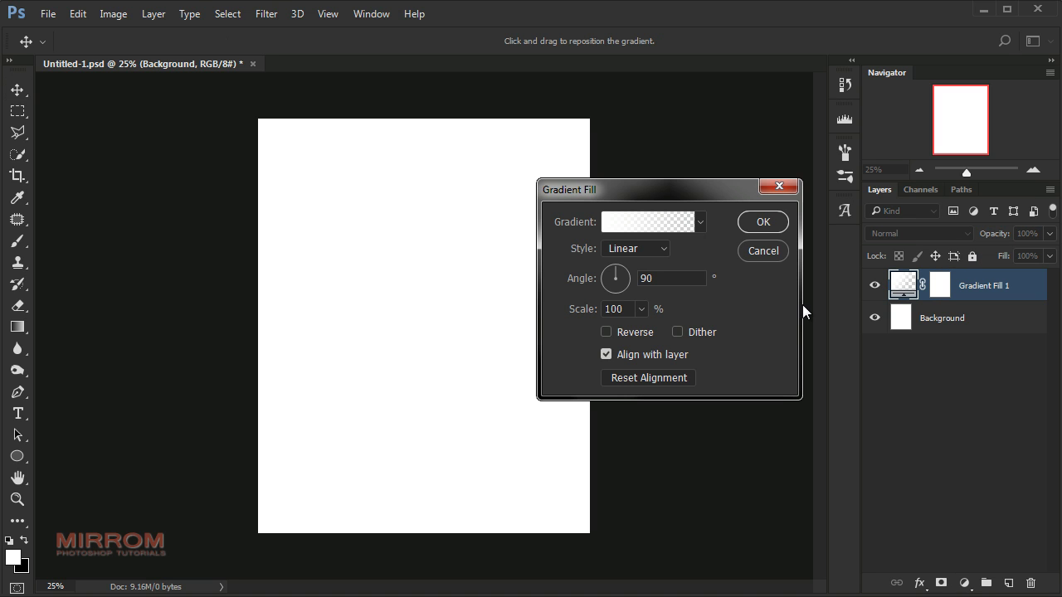
pyautogui.click(635, 228)
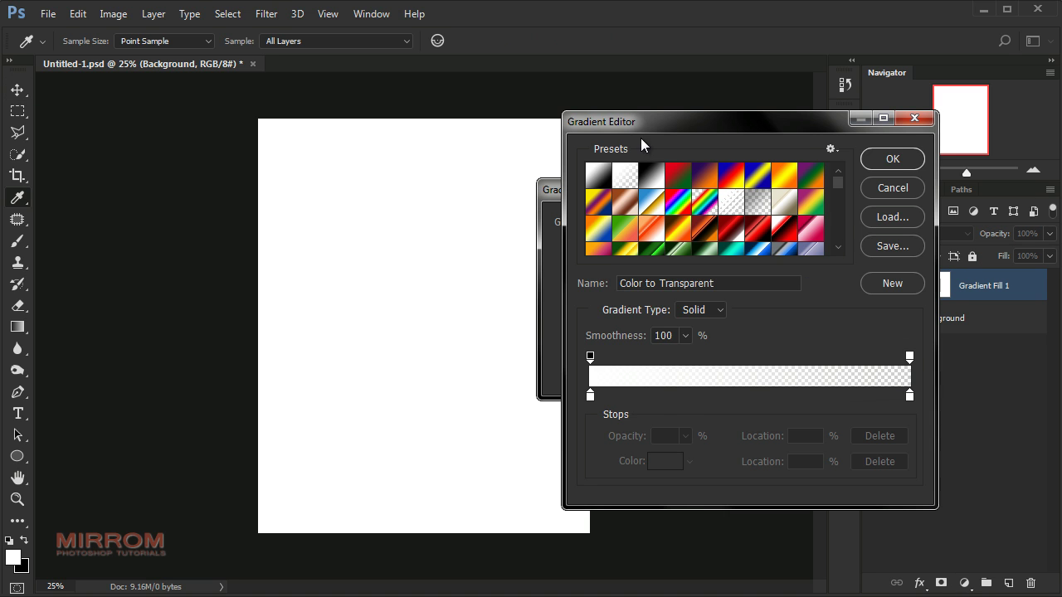
pyautogui.moveTo(639, 121); pyautogui.dragTo(606, 111)
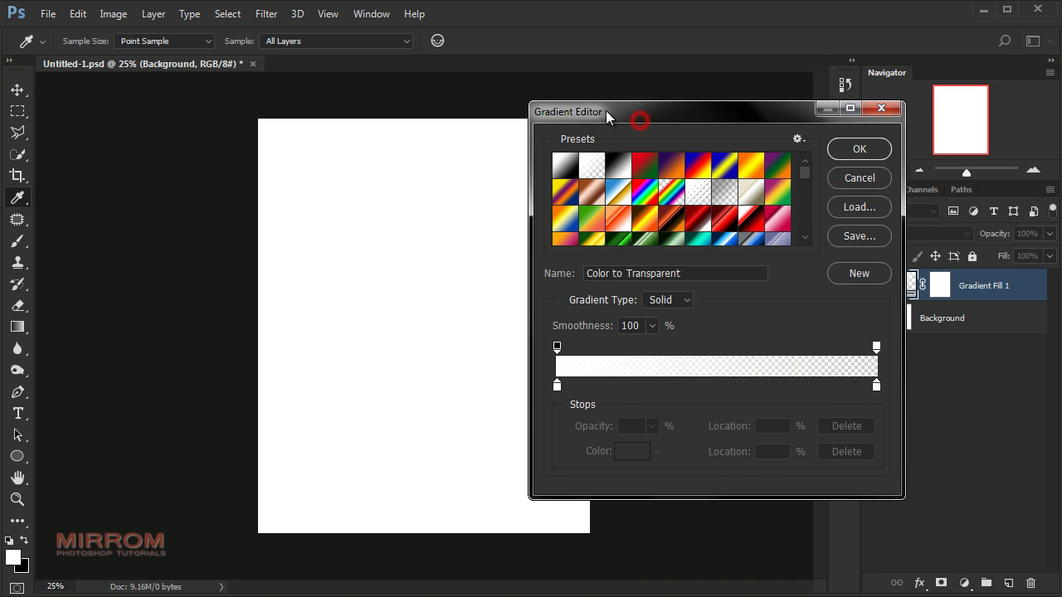
pyautogui.click(554, 385)
pyautogui.click(628, 452)
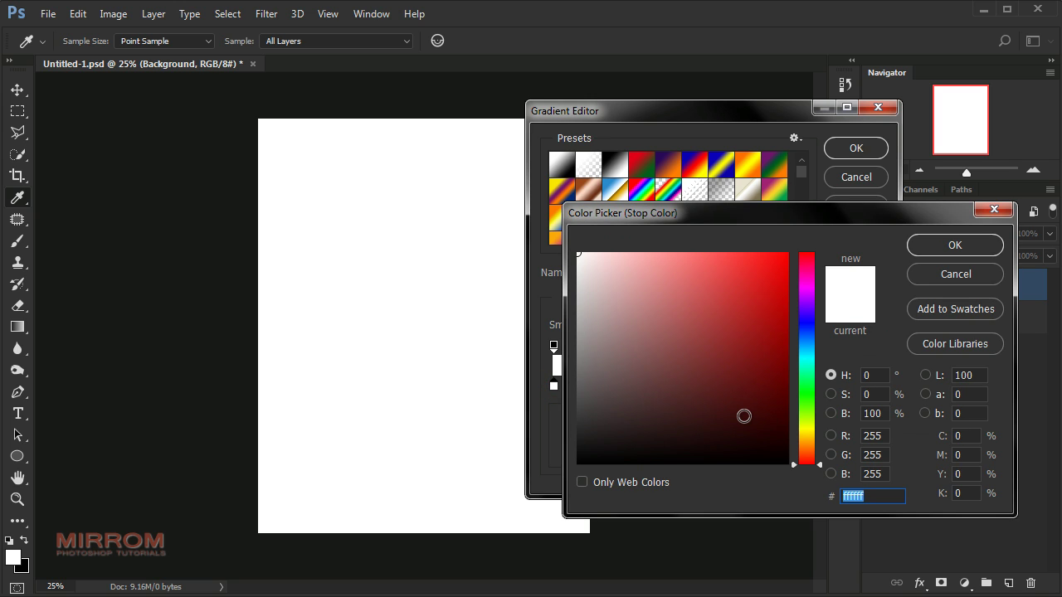
pyautogui.write('eae')
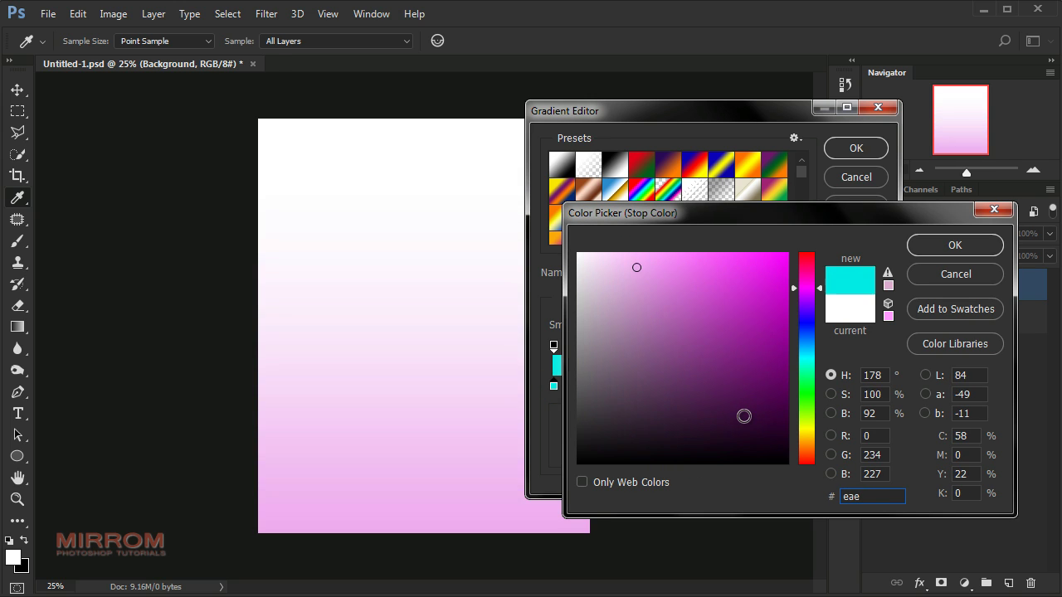
pyautogui.write('3d9')
pyautogui.doubleClick(884, 496)
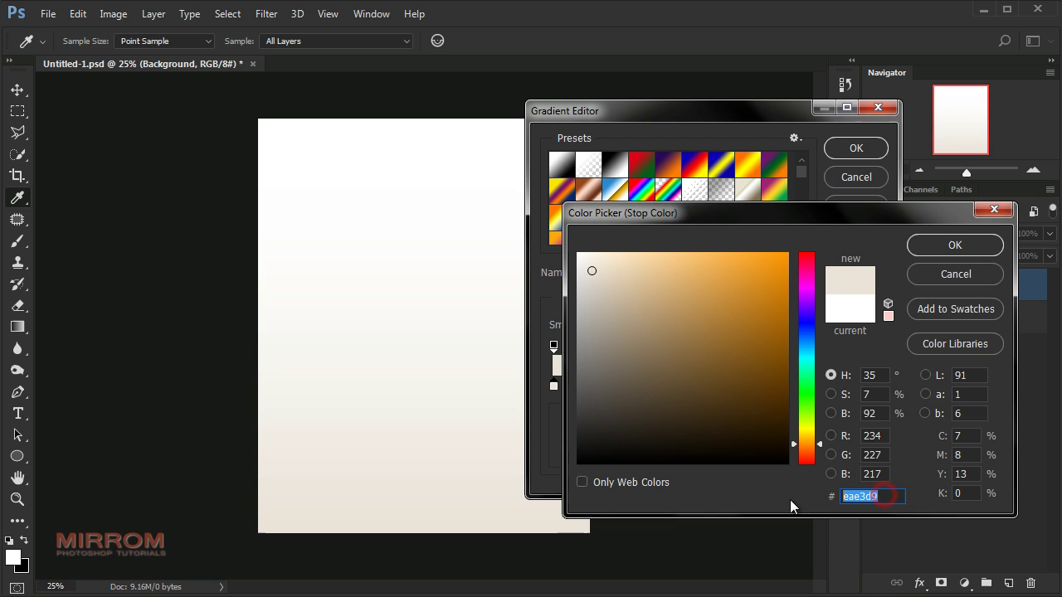
pyautogui.click(933, 250)
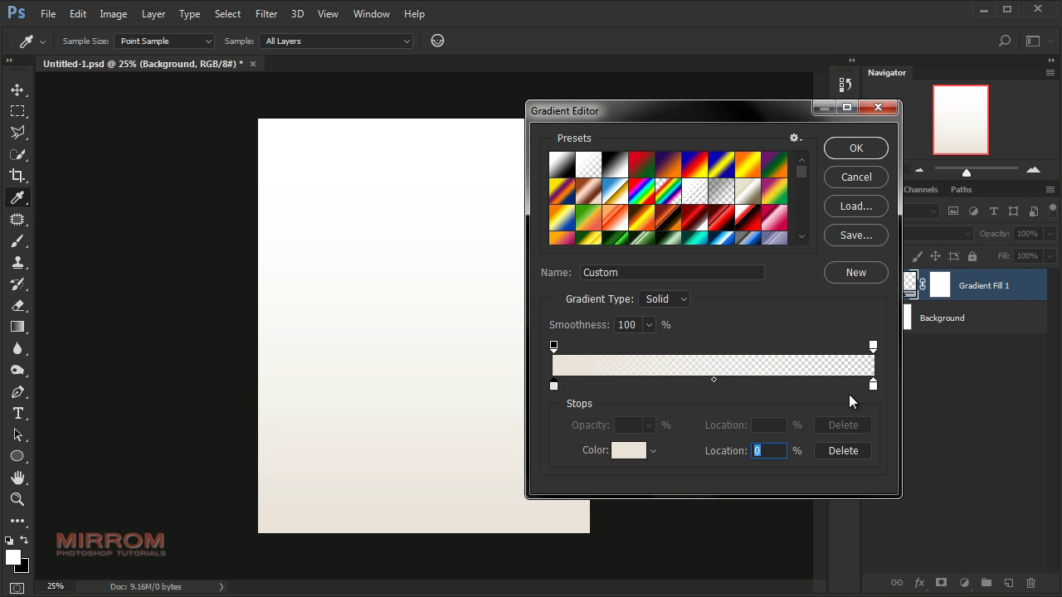
# Set the right gradient stop to #b5a294 at 100% opacity
pyautogui.click(873, 386)
pyautogui.click(638, 457)
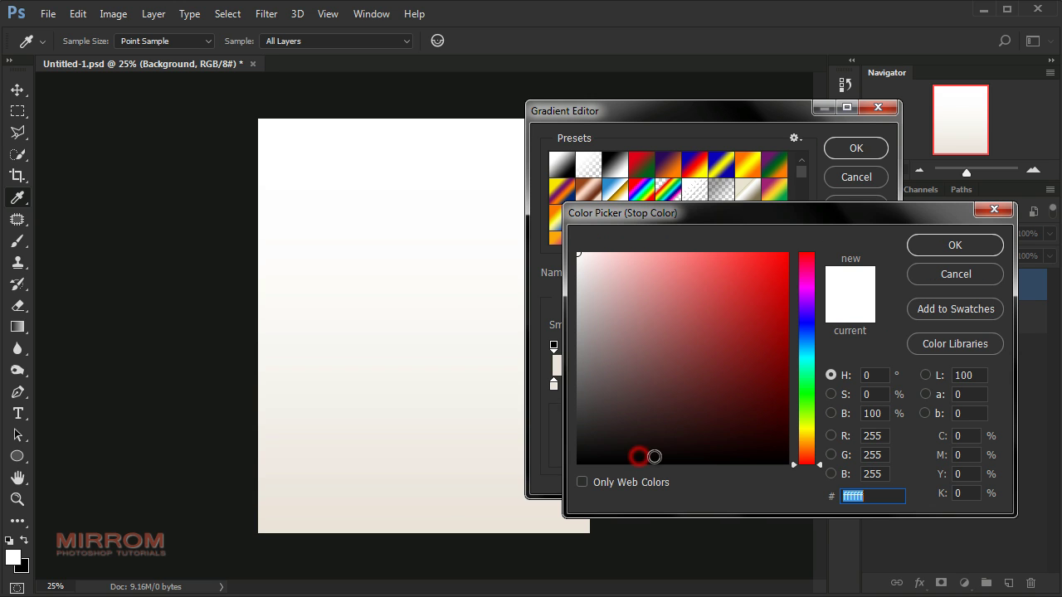
pyautogui.write('b5a')
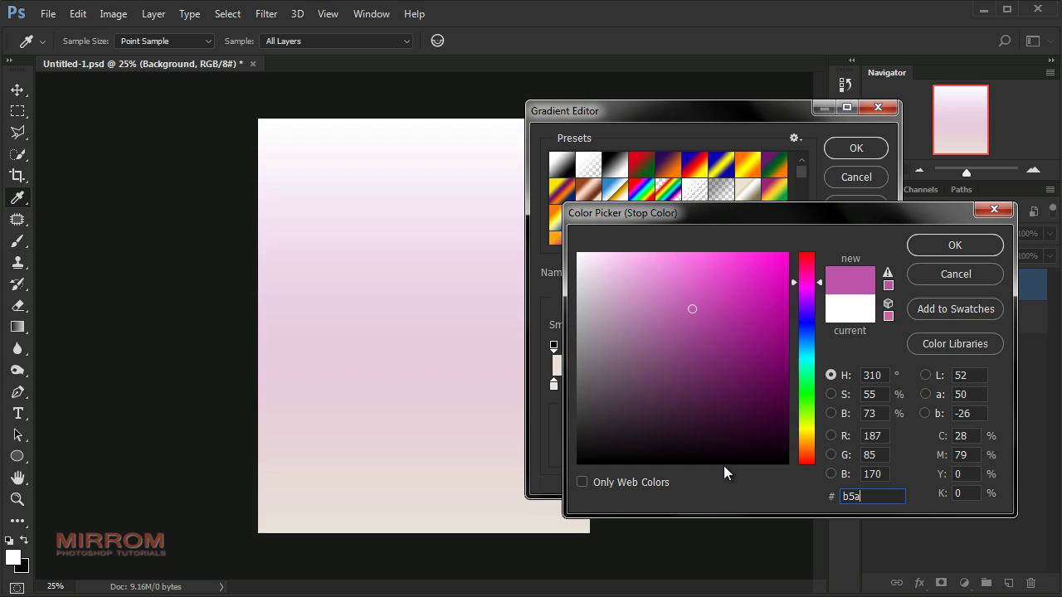
pyautogui.write('294')
pyautogui.moveTo(885, 497); pyautogui.dragTo(817, 496)
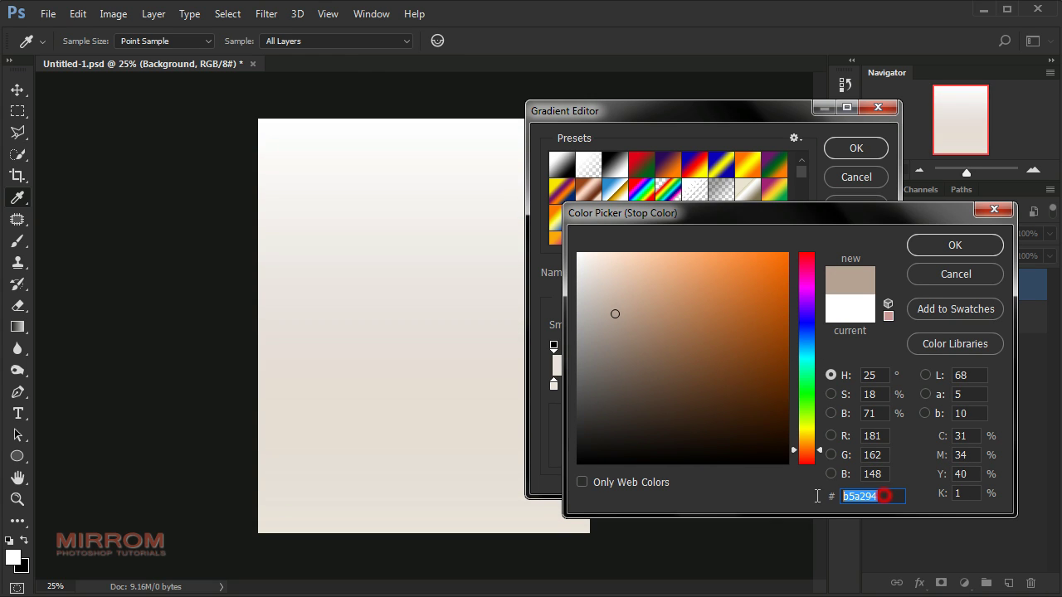
pyautogui.click(933, 249)
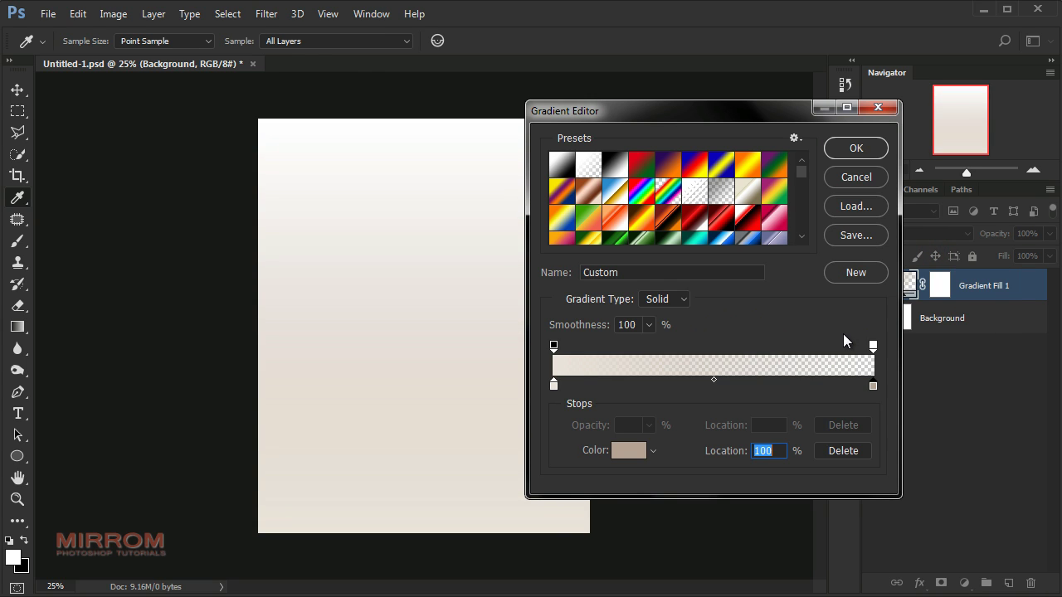
pyautogui.click(873, 346)
pyautogui.click(649, 425)
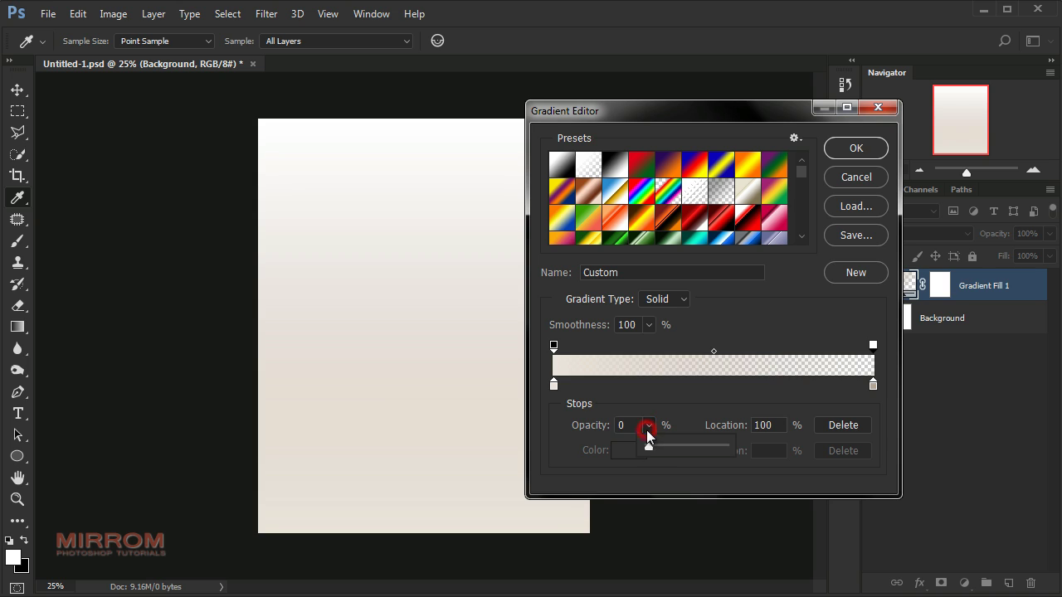
pyautogui.moveTo(651, 446); pyautogui.dragTo(735, 445)
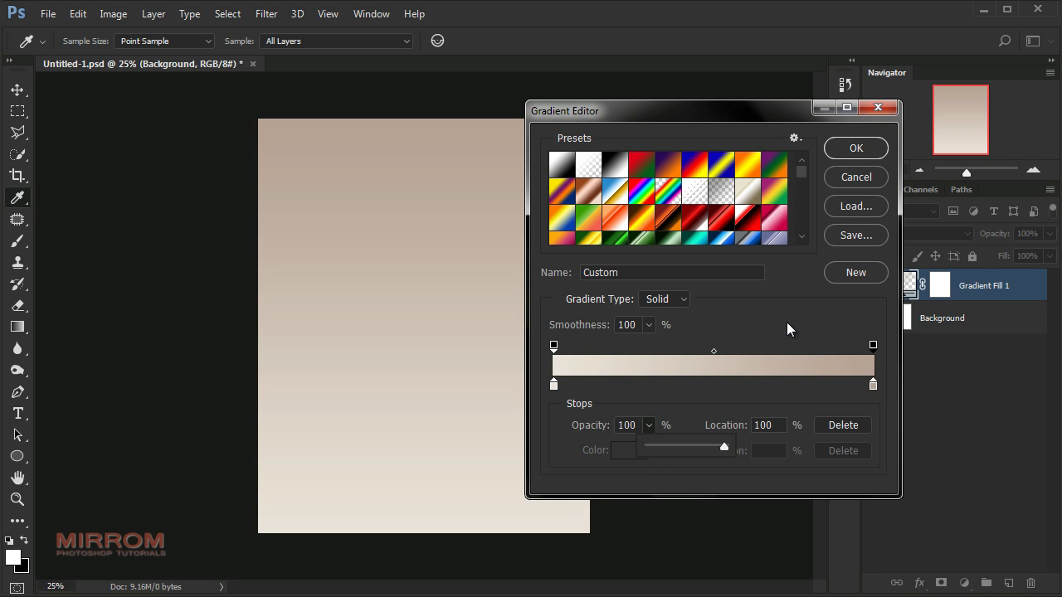
pyautogui.click(855, 152)
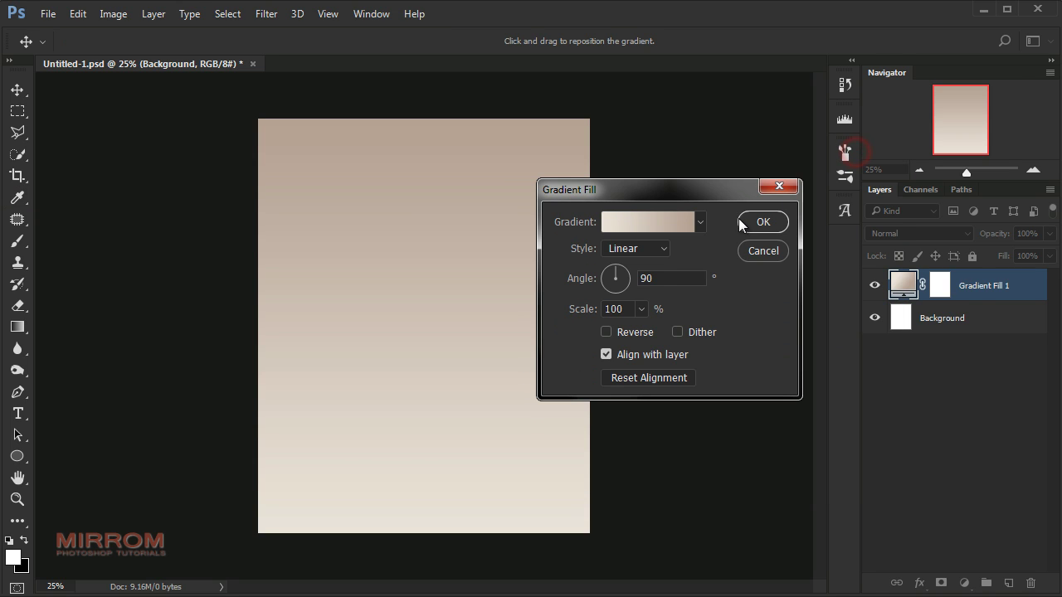
# Make the gradient style Radial and apply the fill
pyautogui.click(665, 251)
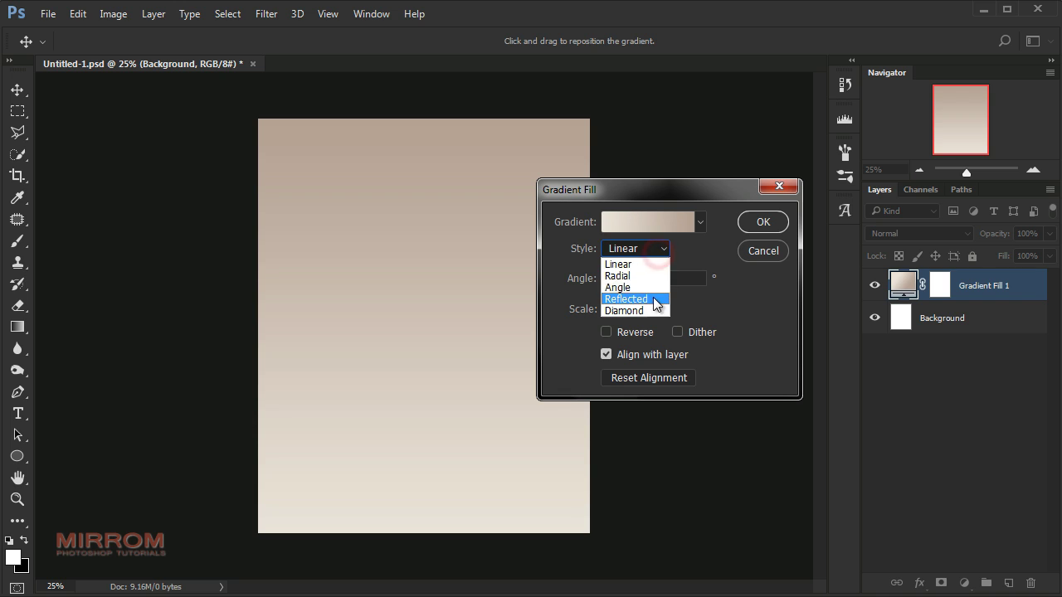
pyautogui.click(650, 276)
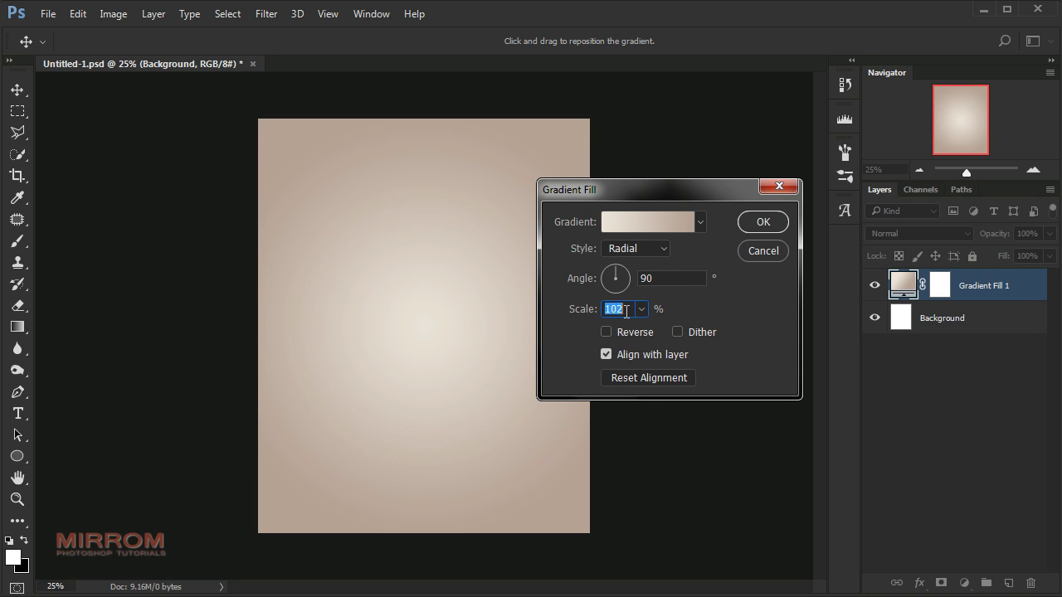
pyautogui.scroll(3, 627, 311)
pyautogui.click(760, 221)
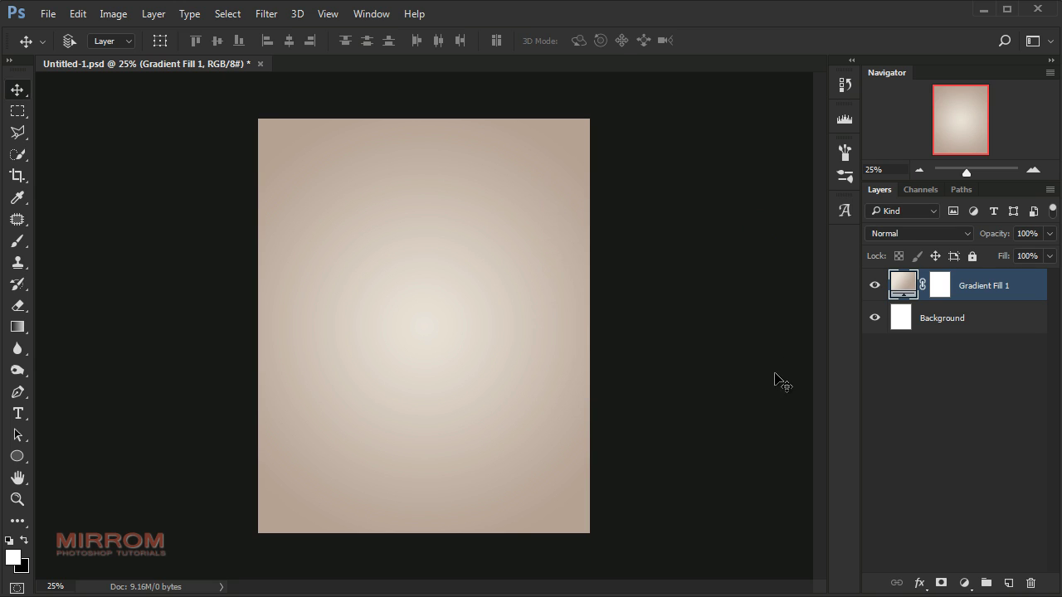
# Group Background and Gradient Fill 1 into a group named Background, then view the rock photo
pyautogui.keyDown('shift'); pyautogui.click(936, 327); pyautogui.keyUp('shift')
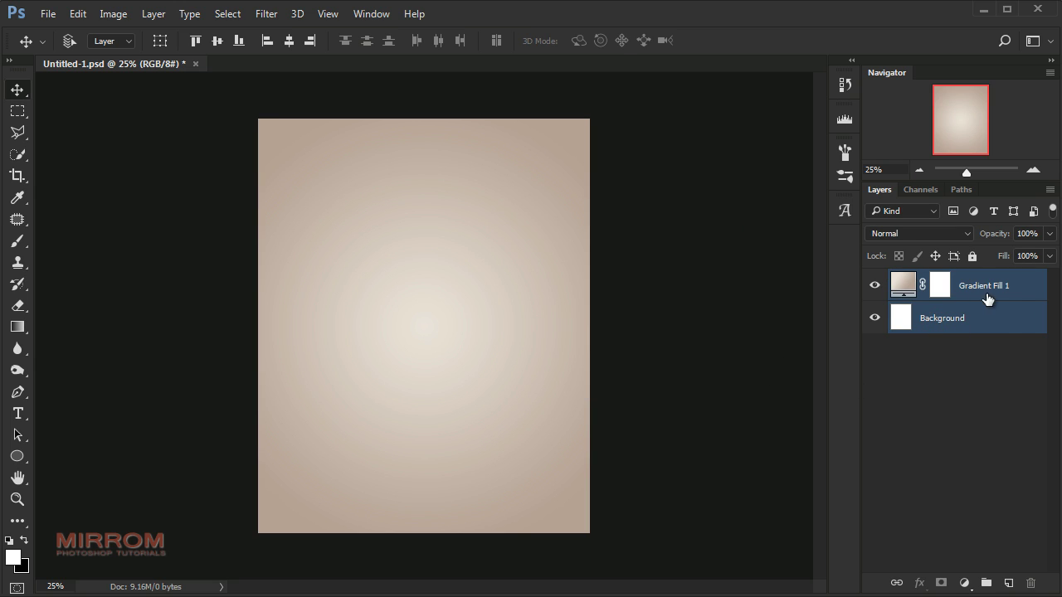
pyautogui.click(984, 583)
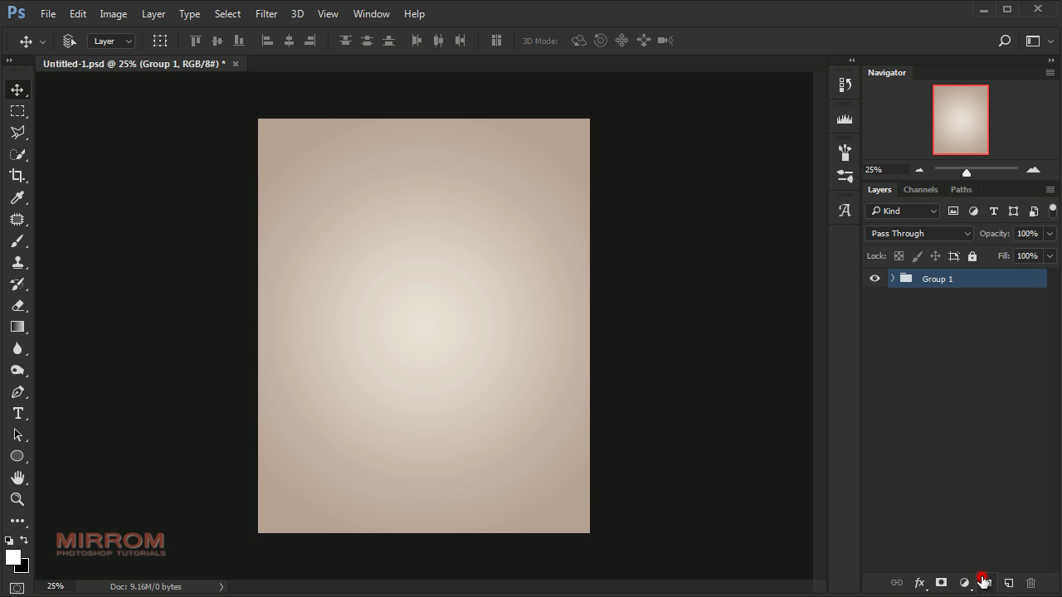
pyautogui.doubleClick(933, 281)
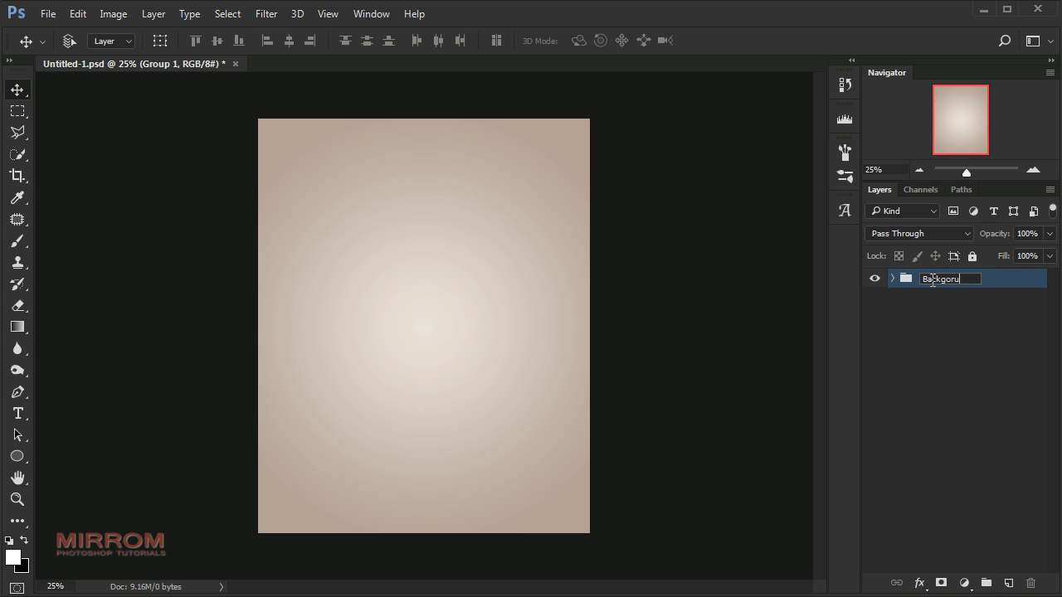
pyautogui.write('und')
pyautogui.press('Return')
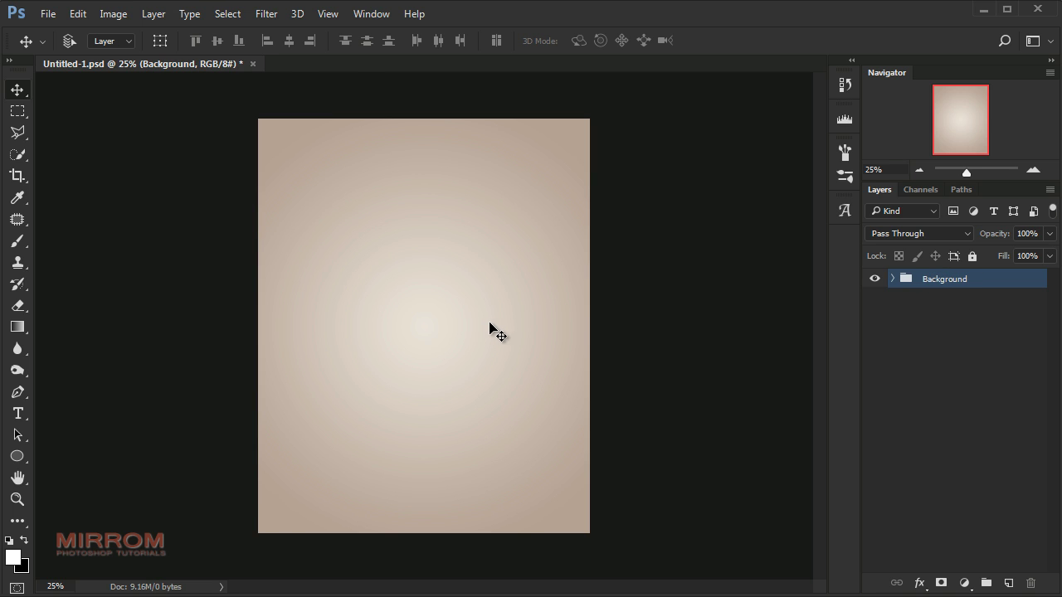
pyautogui.hotkey('ctrl', '+')
pyautogui.hotkey('ctrl', '+')
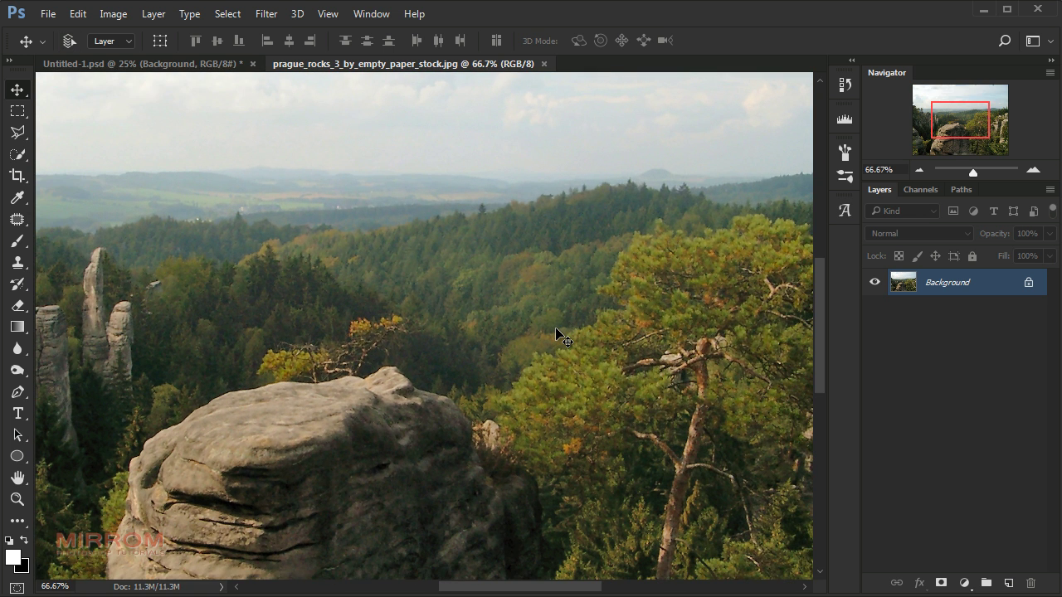
# Select the large foreground rock with the Quick Selection tool
pyautogui.scroll(-3, 556, 332)
pyautogui.scroll(-3, 556, 331)
pyautogui.scroll(1, 554, 325)
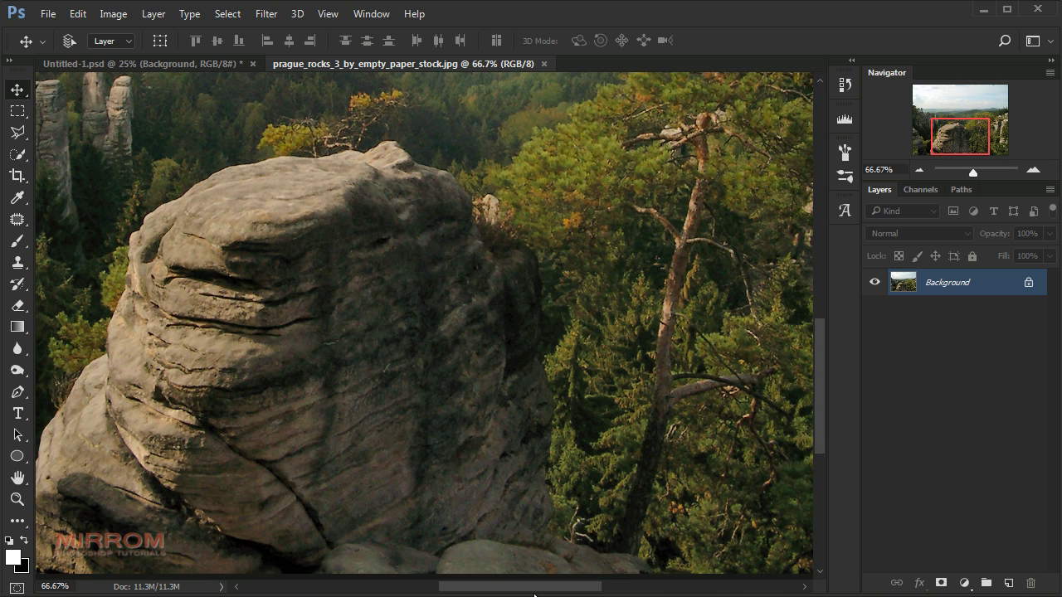
pyautogui.moveTo(535, 587); pyautogui.dragTo(523, 587)
pyautogui.scroll(-1, 324, 384)
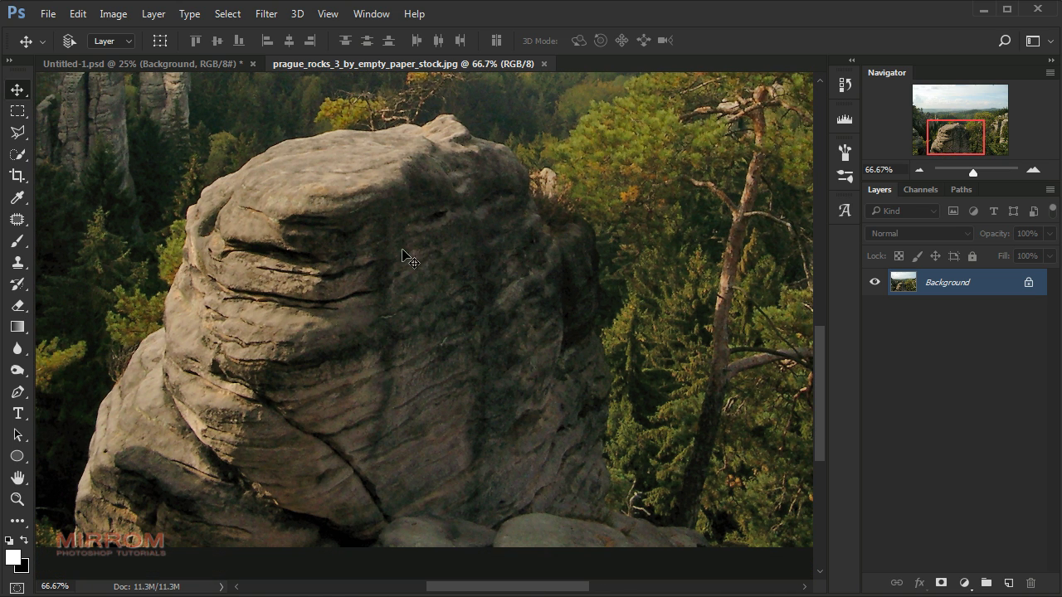
pyautogui.click(16, 154)
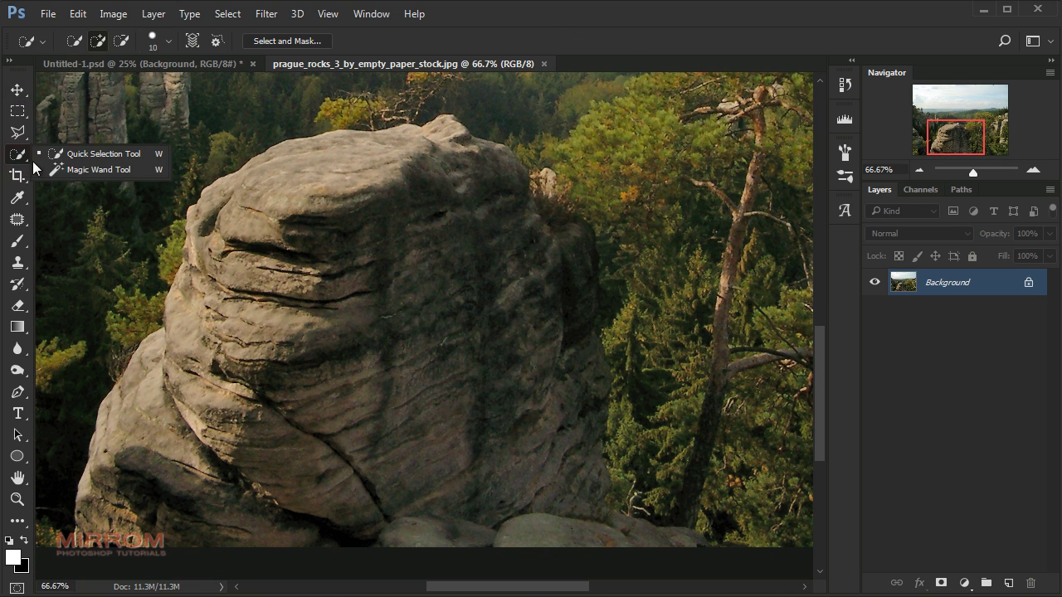
pyautogui.click(105, 152)
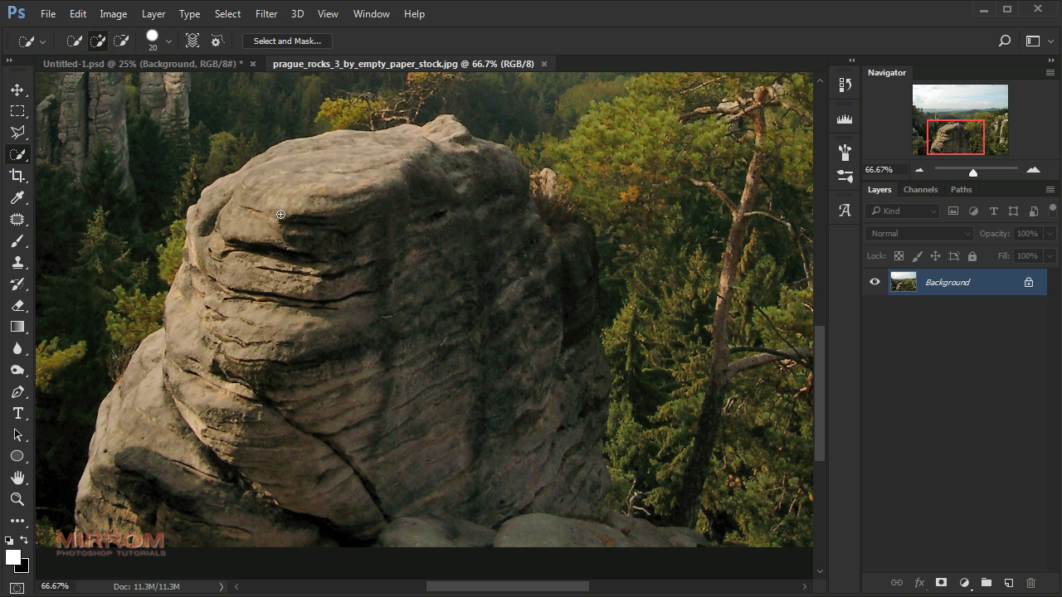
pyautogui.moveTo(281, 215)
pyautogui.mouseDown()
pyautogui.moveTo(446, 175)
pyautogui.moveTo(553, 362)
pyautogui.mouseUp()
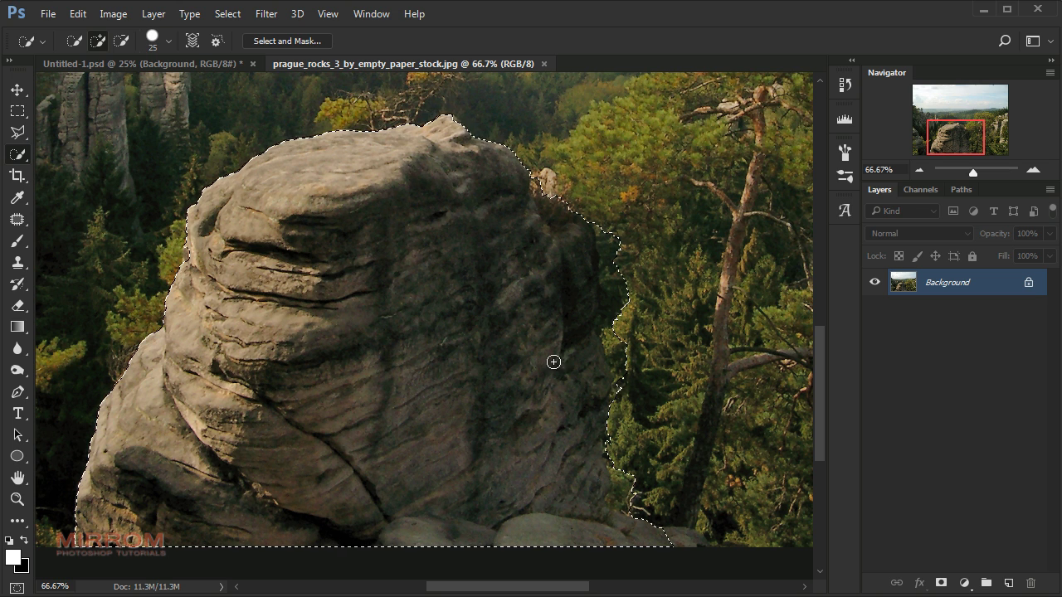
# Refine the selection along the rock's right edge with a smaller brush
pyautogui.press('[')
pyautogui.moveTo(547, 191); pyautogui.dragTo(617, 270)
pyautogui.press('[')
pyautogui.hotkey('ctrl', '+')
pyautogui.scroll(-2, 746, 355)
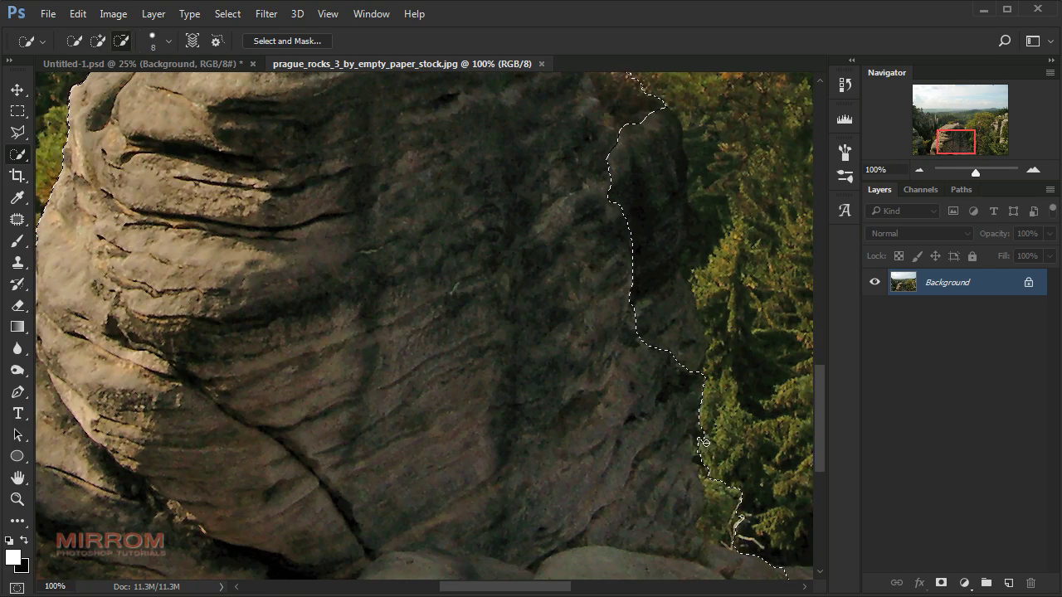
pyautogui.moveTo(664, 125); pyautogui.dragTo(672, 207)
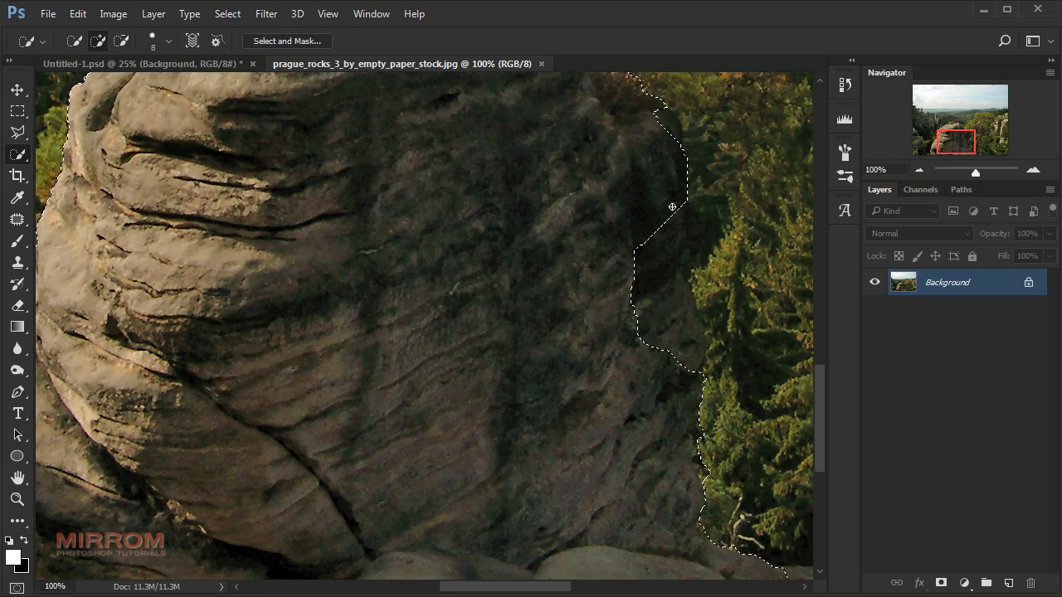
pyautogui.hotkey('ctrl', '-')
pyautogui.hotkey('ctrl', '-')
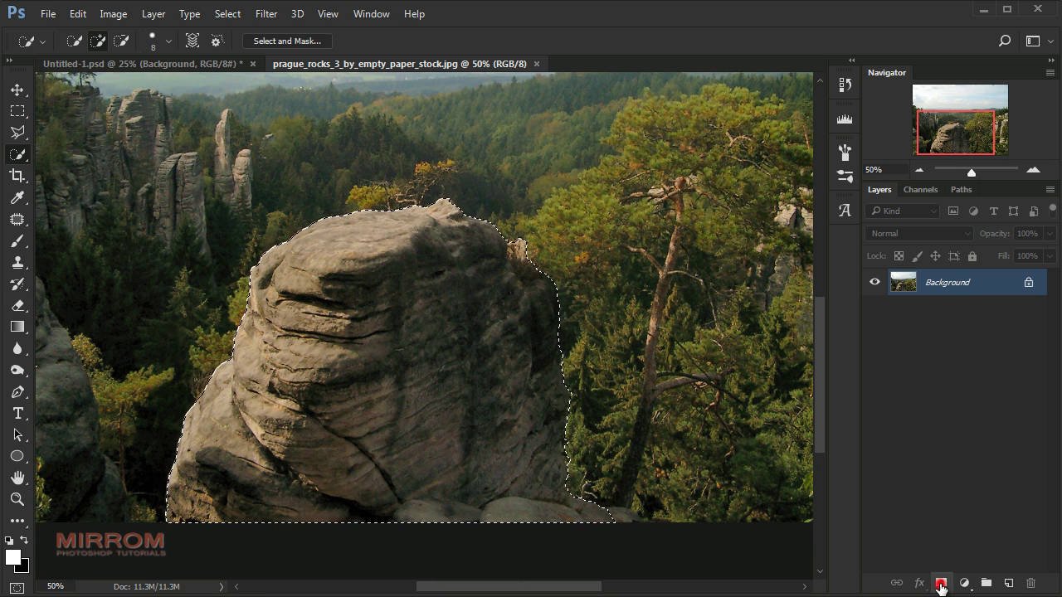
# Mask the rock, refine edges (radius 1 px, smooth 23, shift −41%), and drag it into Untitled-1
pyautogui.click(941, 584)
pyautogui.press('v')
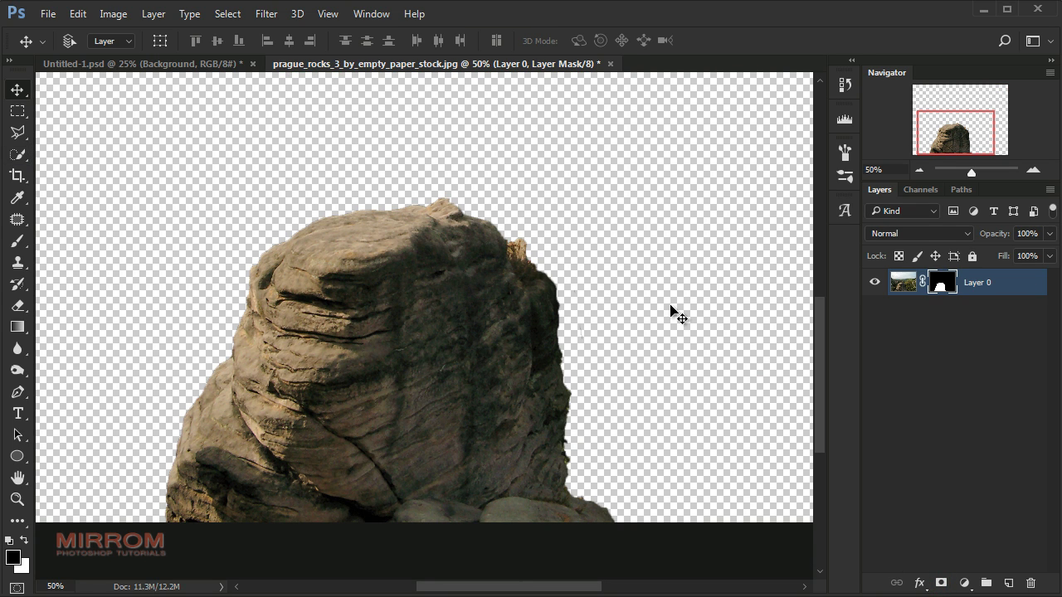
pyautogui.click(229, 18)
pyautogui.click(298, 215)
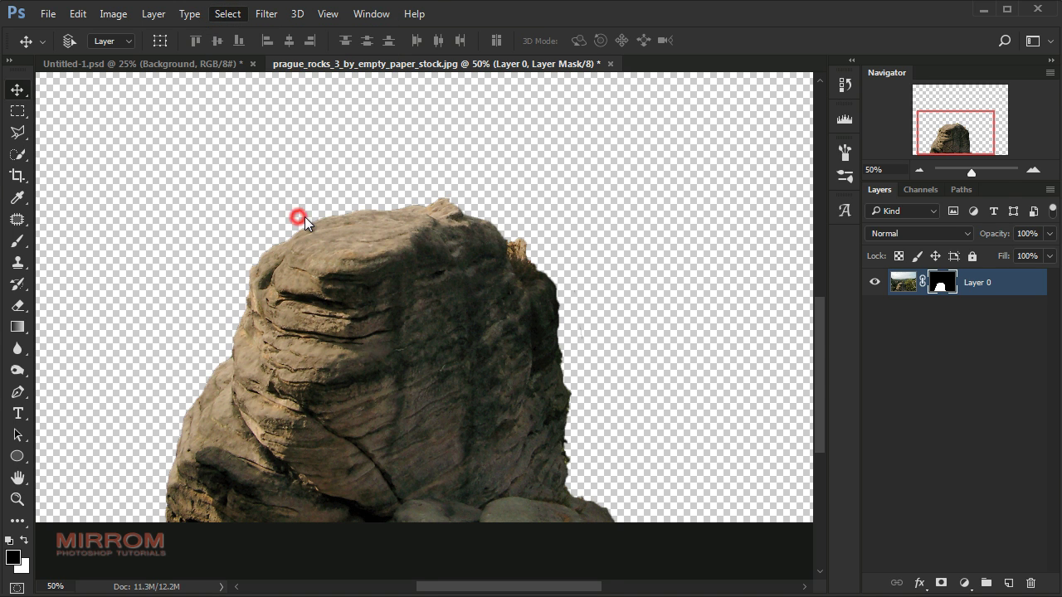
pyautogui.moveTo(839, 292); pyautogui.dragTo(855, 293)
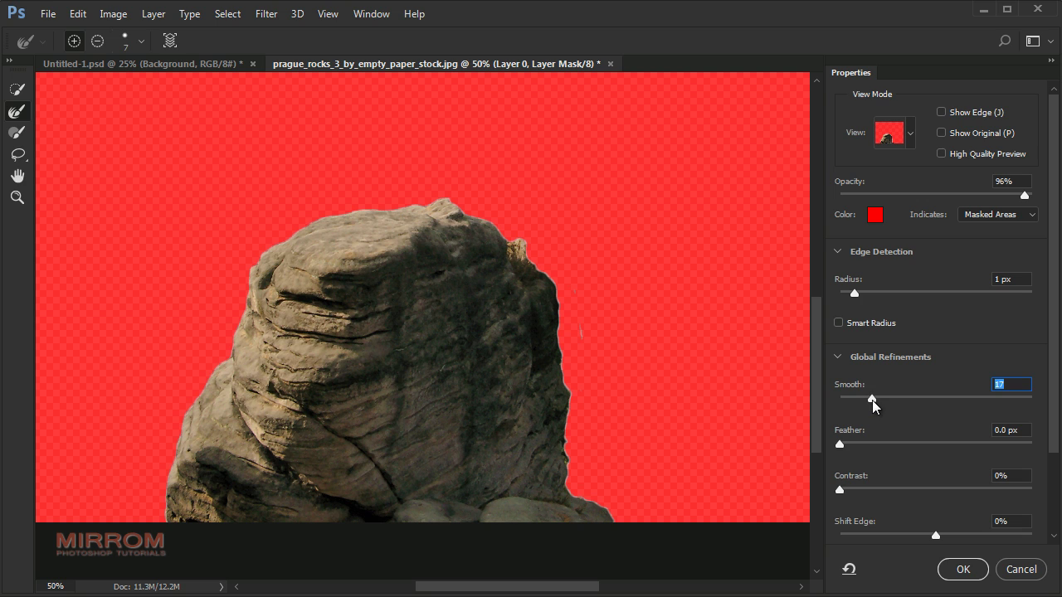
pyautogui.moveTo(846, 405)
pyautogui.mouseDown()
pyautogui.moveTo(992, 406)
pyautogui.moveTo(884, 406)
pyautogui.mouseUp()
pyautogui.moveTo(934, 536); pyautogui.dragTo(897, 547)
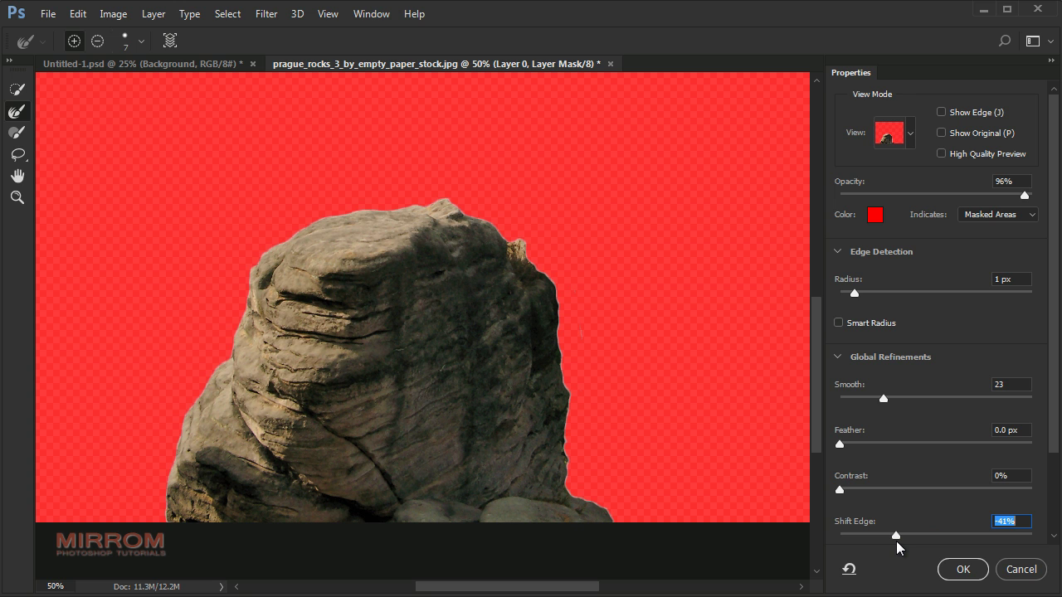
pyautogui.click(954, 569)
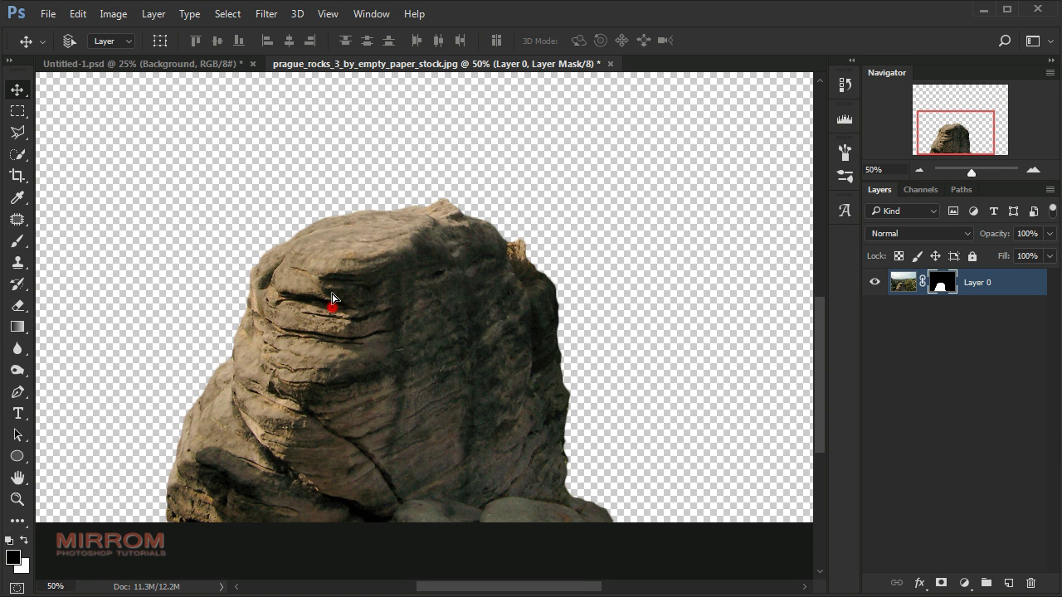
pyautogui.moveTo(332, 304)
pyautogui.mouseDown()
pyautogui.moveTo(188, 83)
pyautogui.moveTo(391, 279)
pyautogui.mouseUp()
# Close the Prague photo without saving and move the rock lower on the background
pyautogui.click(590, 64)
pyautogui.click(544, 253)
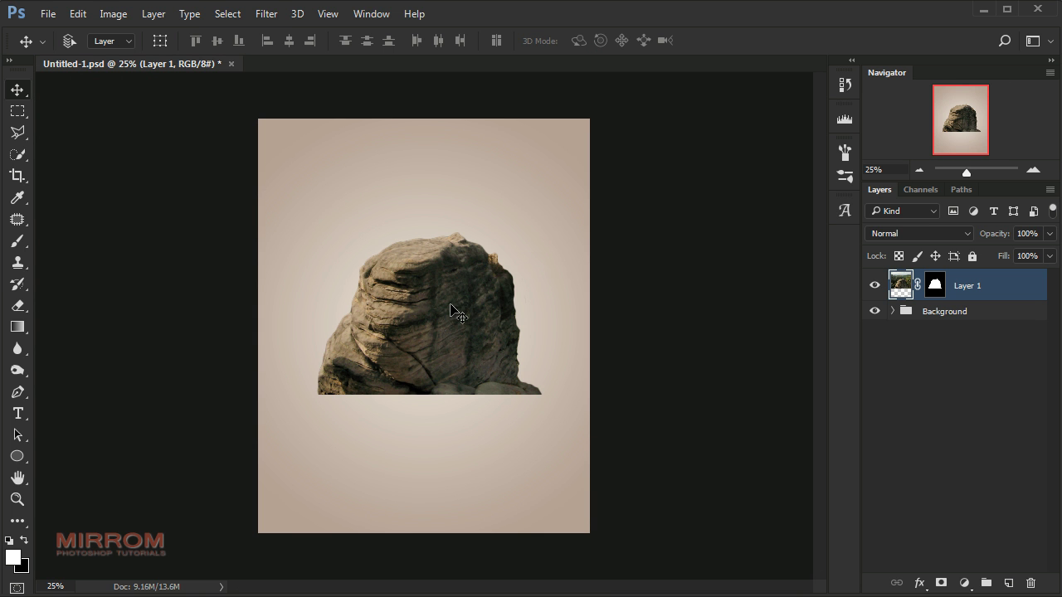
pyautogui.moveTo(447, 310); pyautogui.dragTo(448, 349)
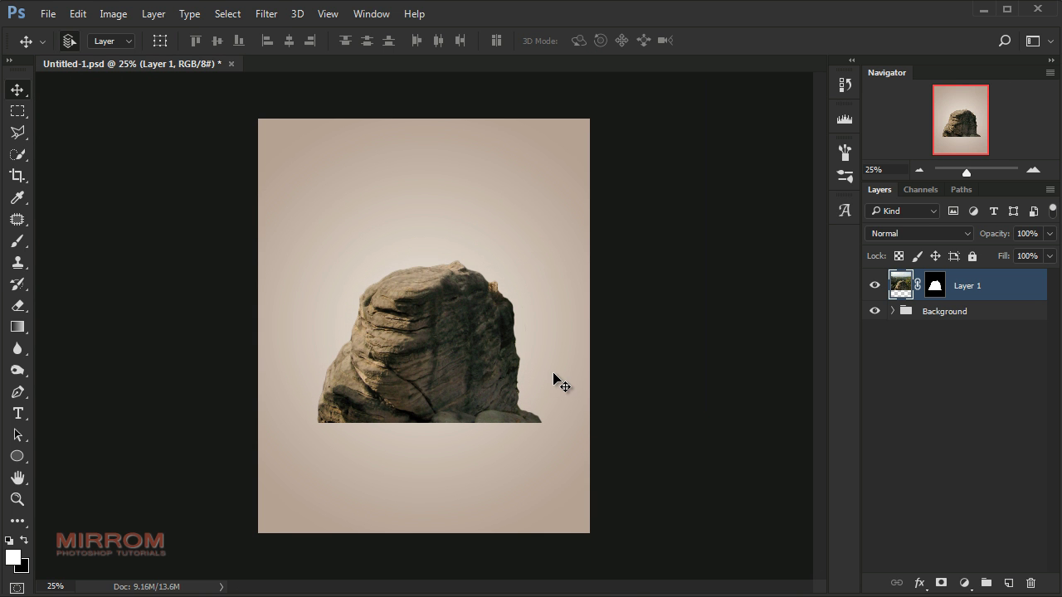
# Paint on the rock's mask with a full-opacity brush, then apply the layer mask
pyautogui.hotkey('ctrl', '+')
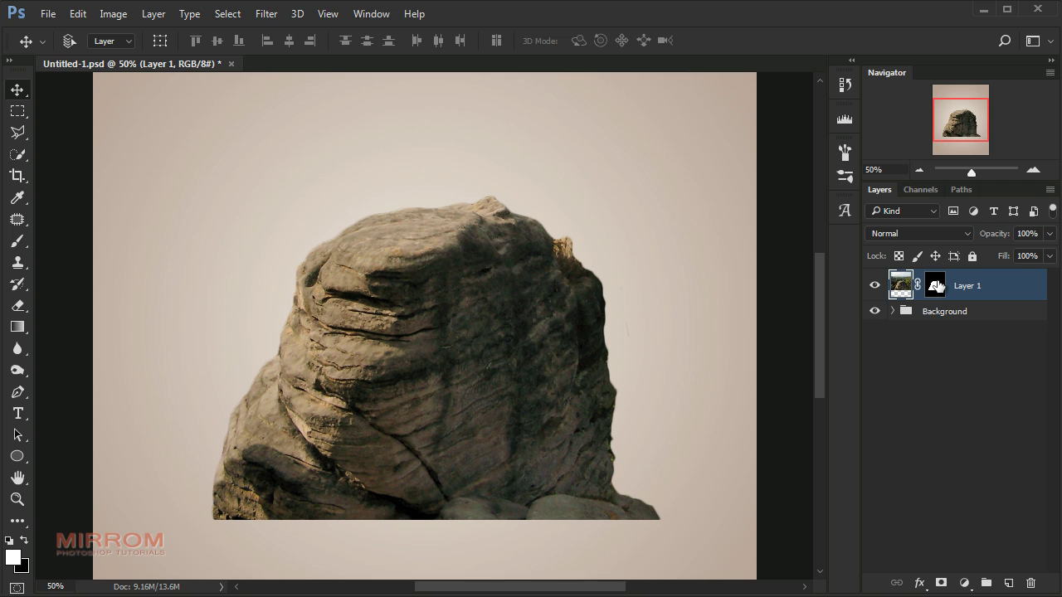
pyautogui.click(935, 287)
pyautogui.press('x')
pyautogui.press('b')
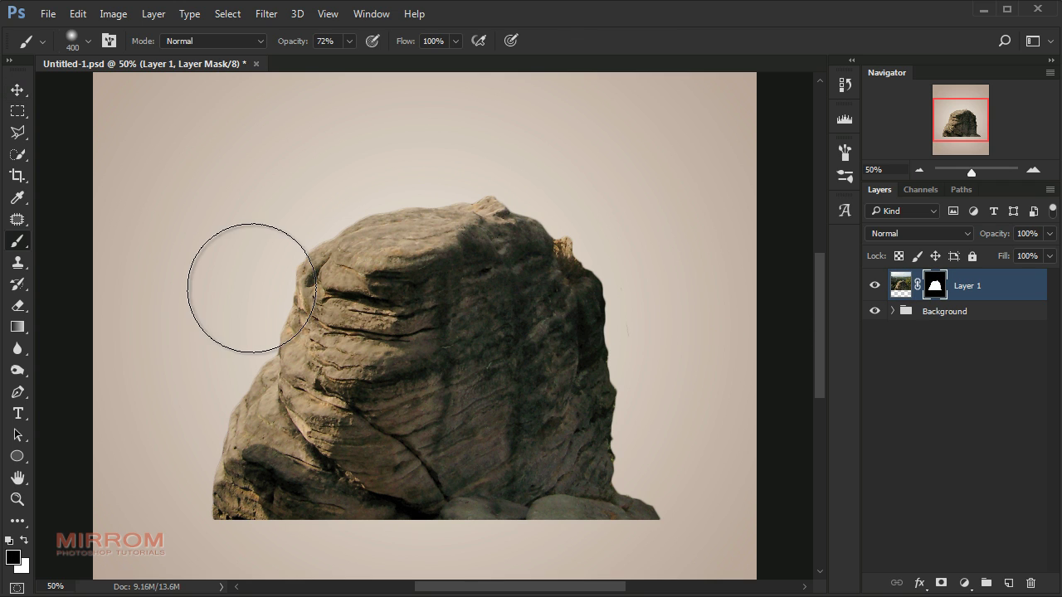
pyautogui.moveTo(288, 43); pyautogui.dragTo(400, 84)
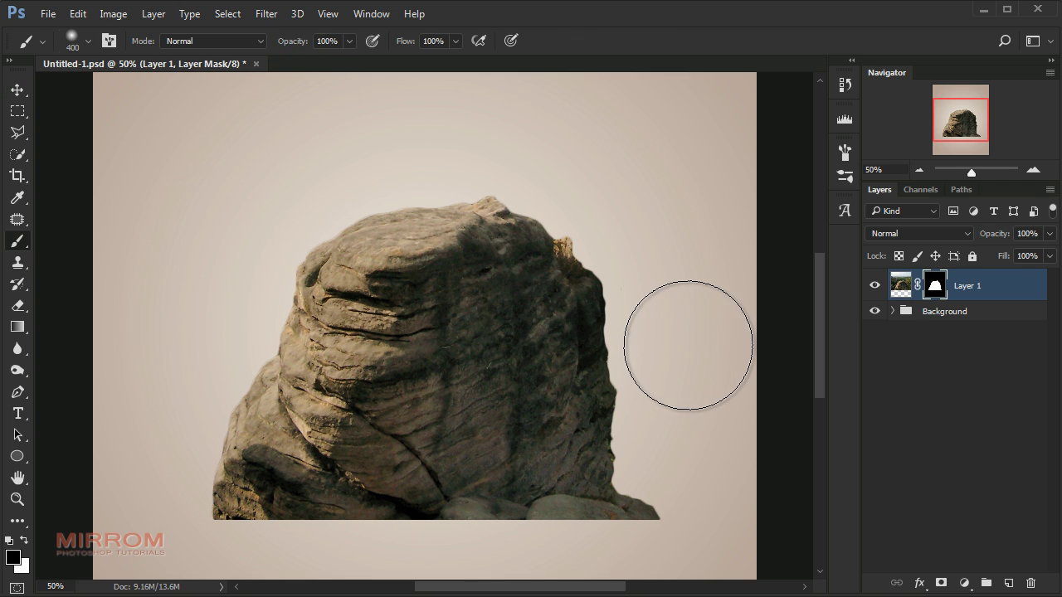
pyautogui.press('v')
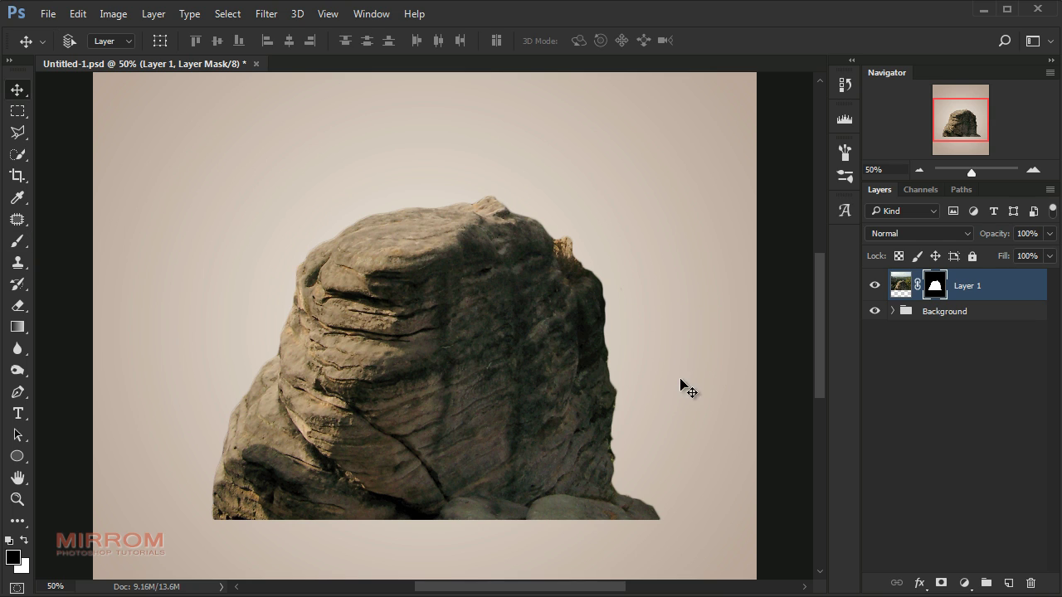
pyautogui.rightClick(934, 287)
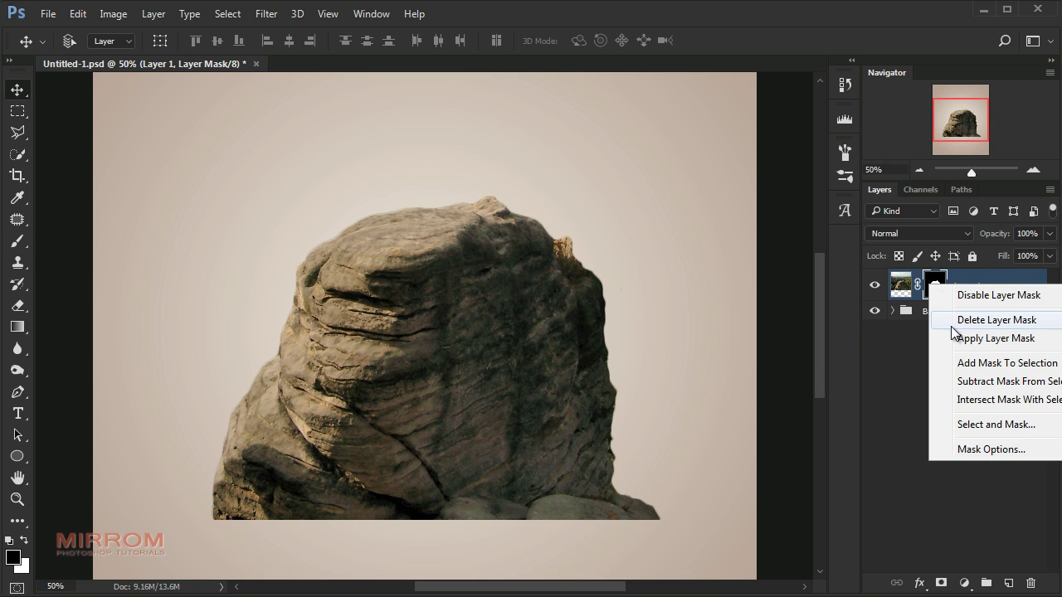
pyautogui.click(954, 333)
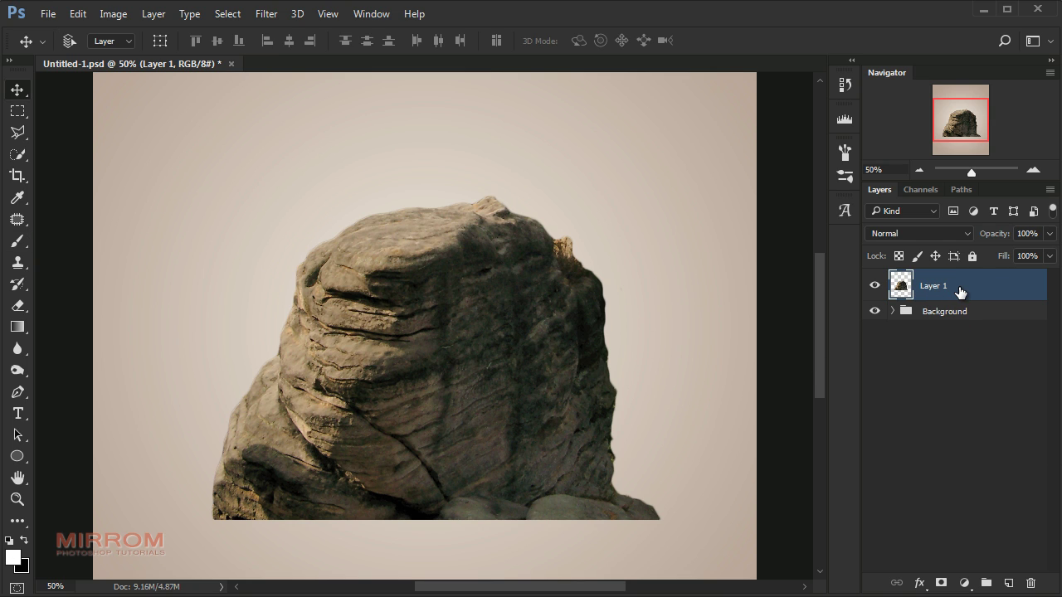
# Duplicate the rock layer twice and rename the three layers Rock1, Rock2 and Rock3
pyautogui.hotkey('ctrl', 'j')
pyautogui.hotkey('ctrl', 'j')
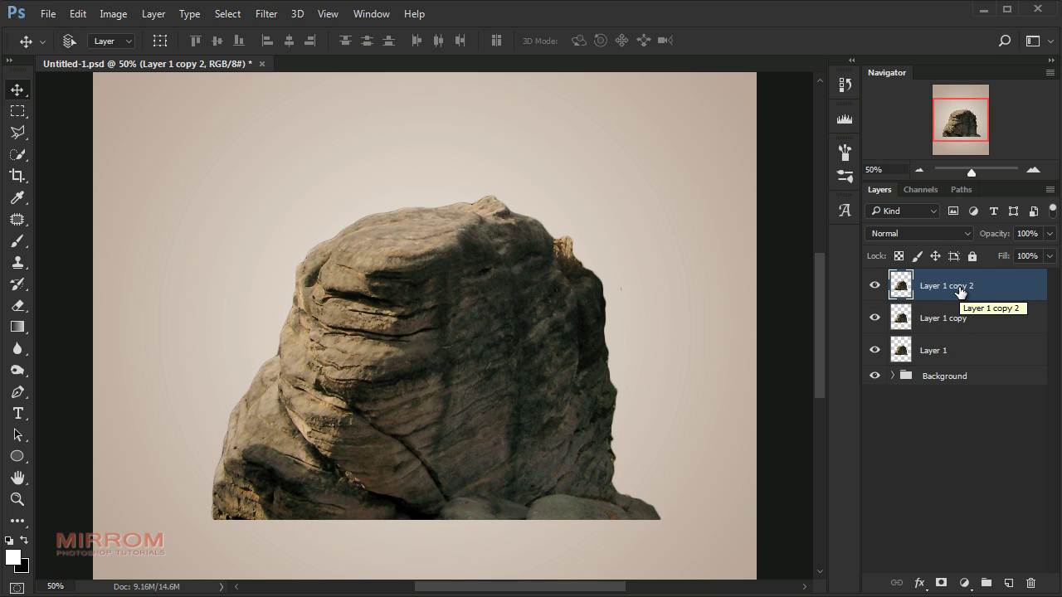
pyautogui.click(935, 348)
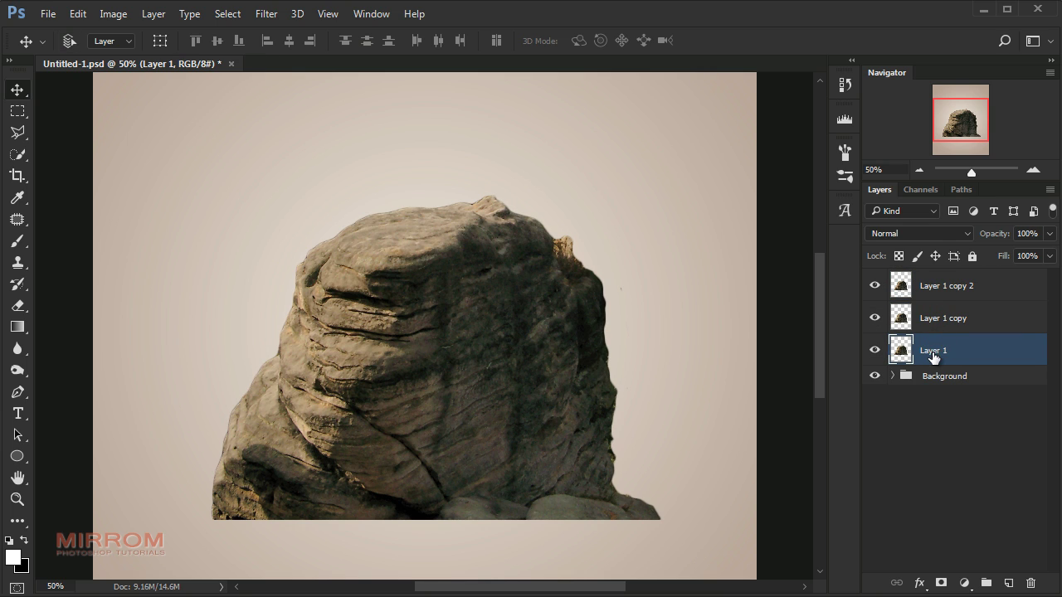
pyautogui.doubleClick(933, 351)
pyautogui.write('Rock1')
pyautogui.press('Return')
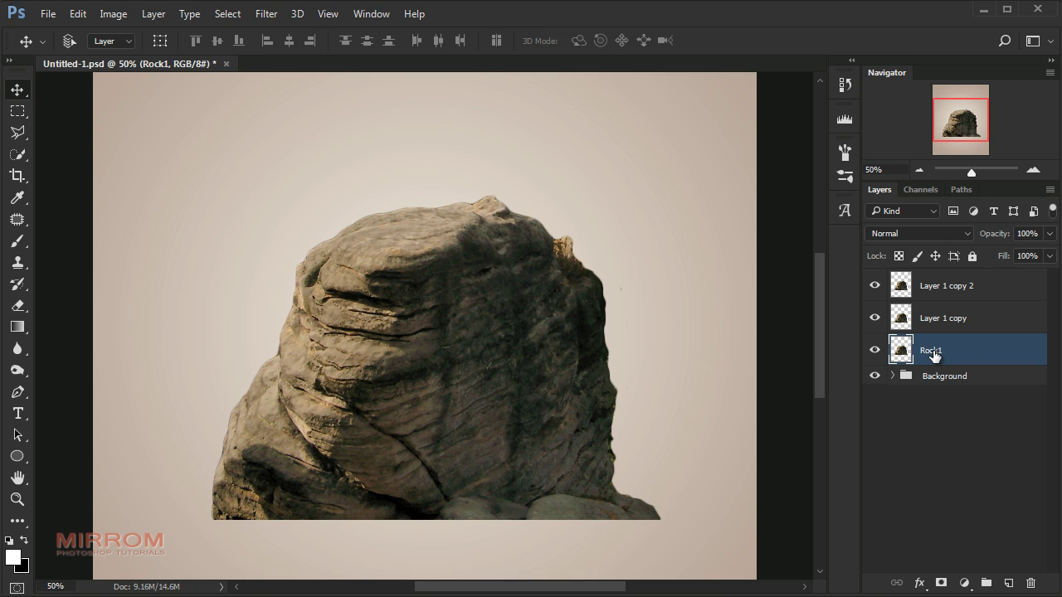
pyautogui.click(931, 328)
pyautogui.doubleClick(935, 320)
pyautogui.write('Roc')
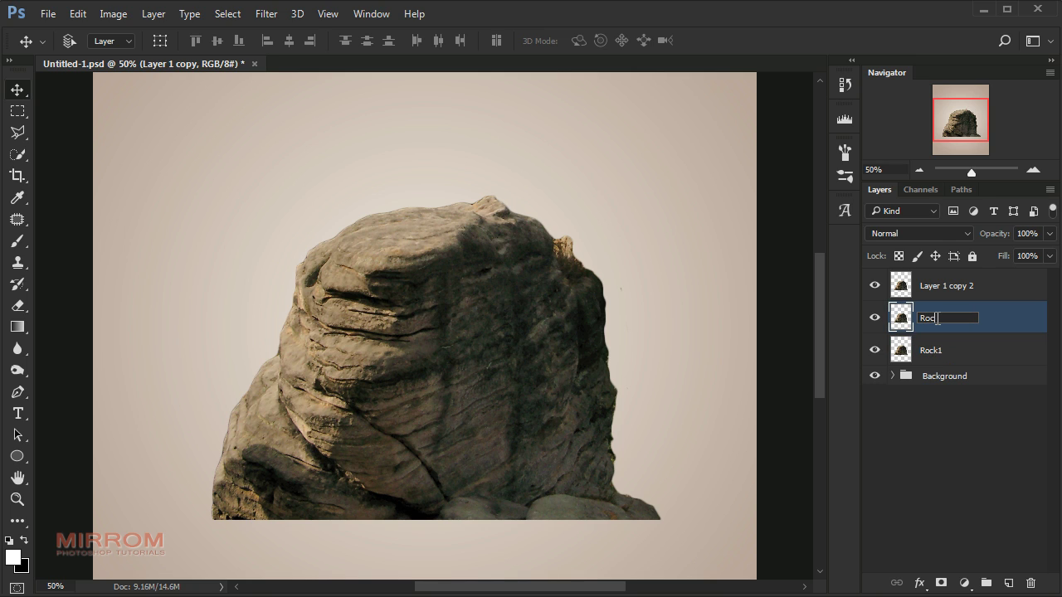
pyautogui.write('k2')
pyautogui.press('Return')
pyautogui.doubleClick(944, 286)
pyautogui.write('Ro')
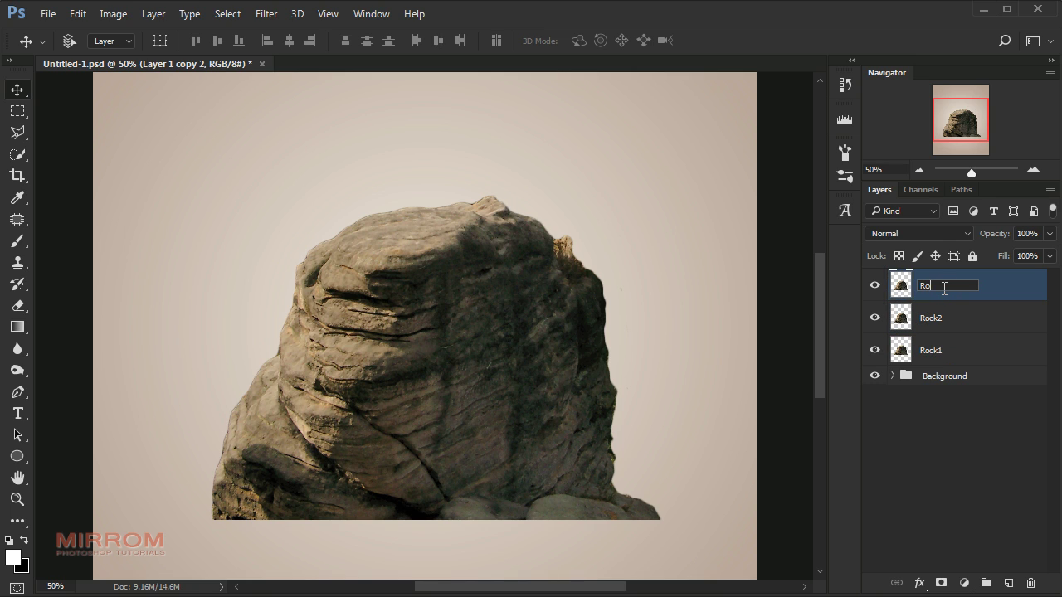
pyautogui.write('ck3')
pyautogui.press('Return')
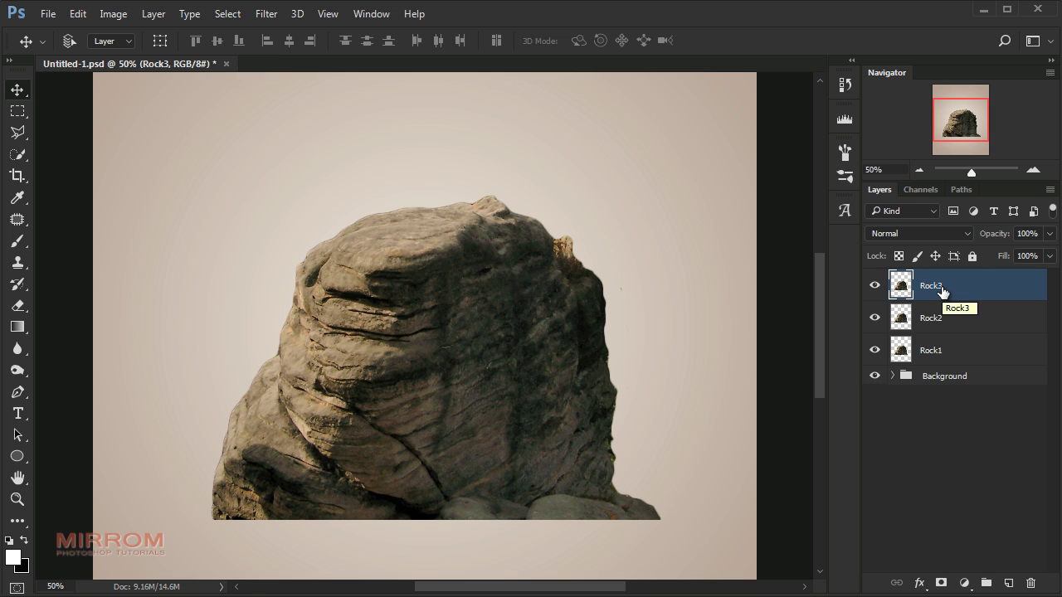
pyautogui.hotkey('ctrl', '-')
pyautogui.hotkey('ctrl', '-')
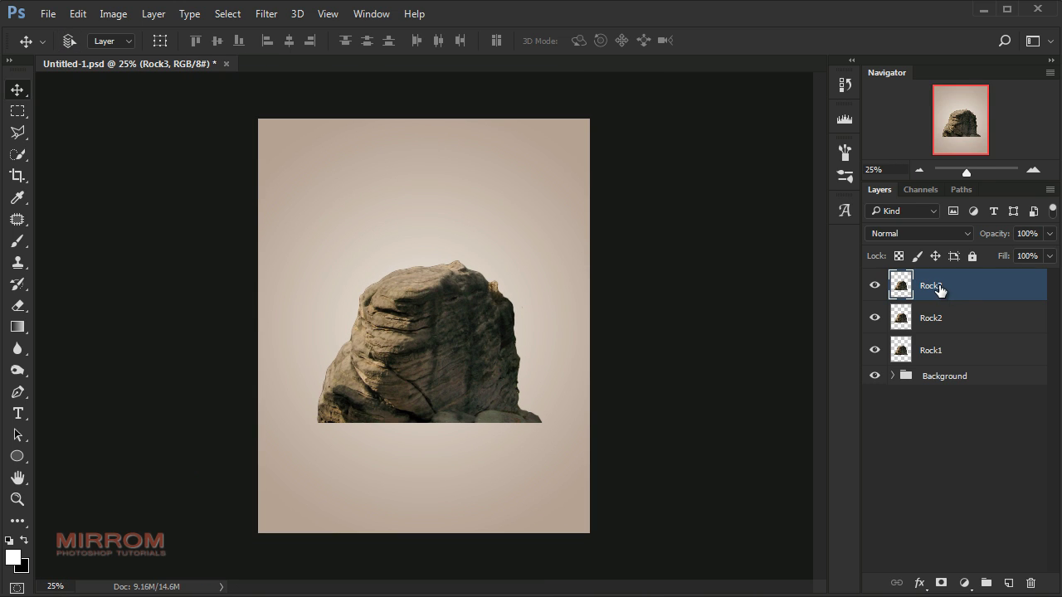
# Move Rock2 down, rotate it about 180° and flip it horizontally beneath the original rock
pyautogui.click(926, 326)
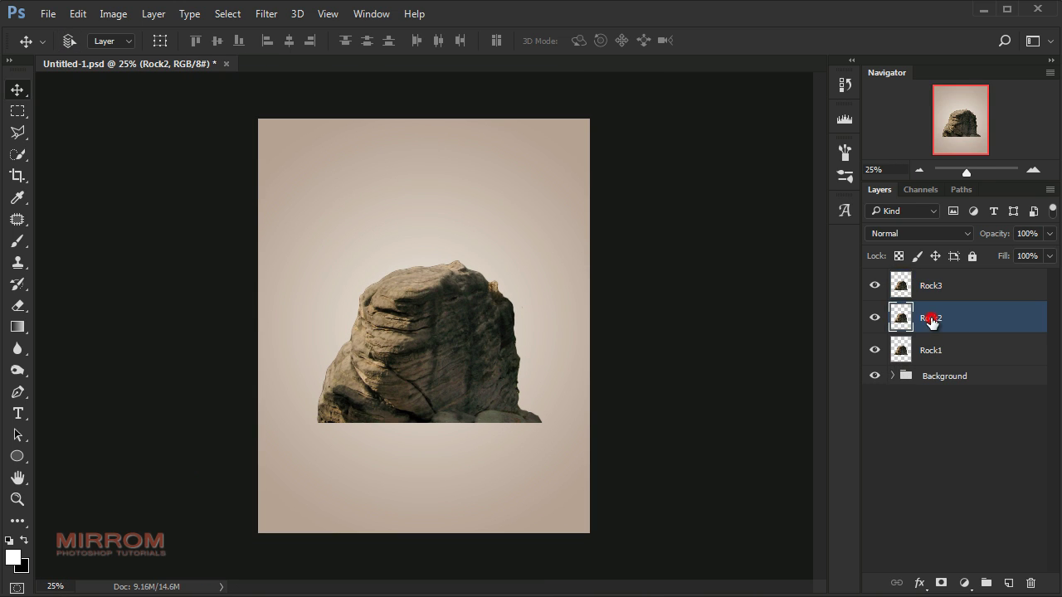
pyautogui.moveTo(433, 347); pyautogui.dragTo(434, 377)
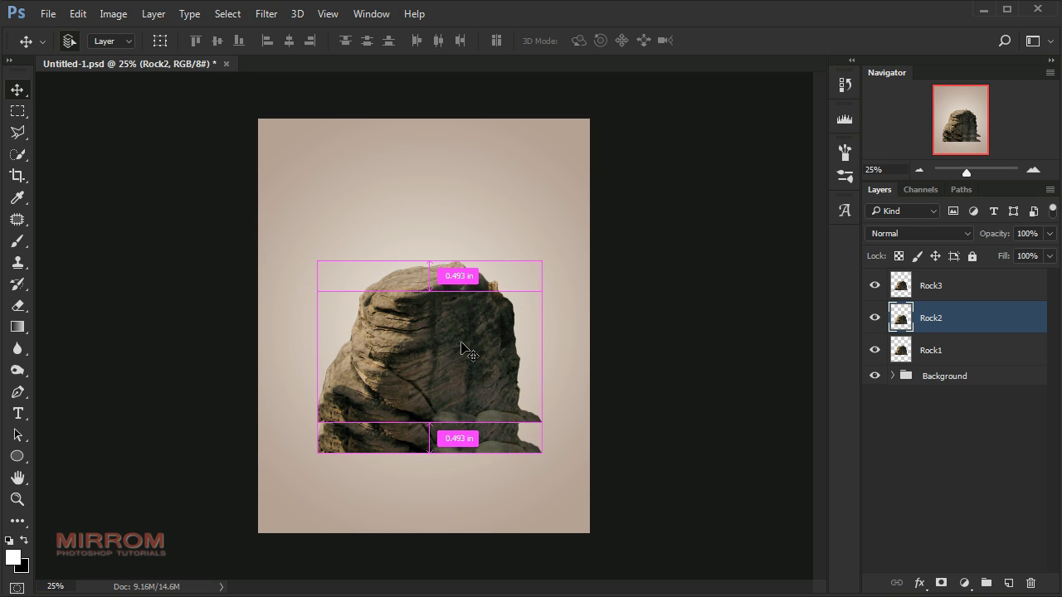
pyautogui.hotkey('ctrl', 't')
pyautogui.moveTo(555, 332)
pyautogui.mouseDown()
pyautogui.moveTo(529, 414)
pyautogui.moveTo(533, 403)
pyautogui.mouseUp()
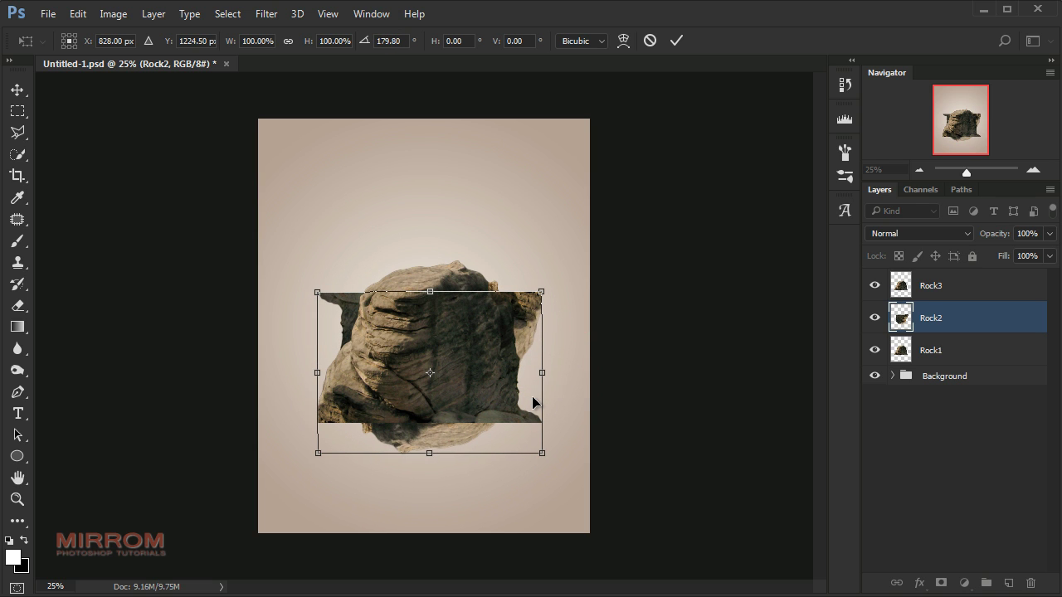
pyautogui.rightClick(497, 354)
pyautogui.click(526, 320)
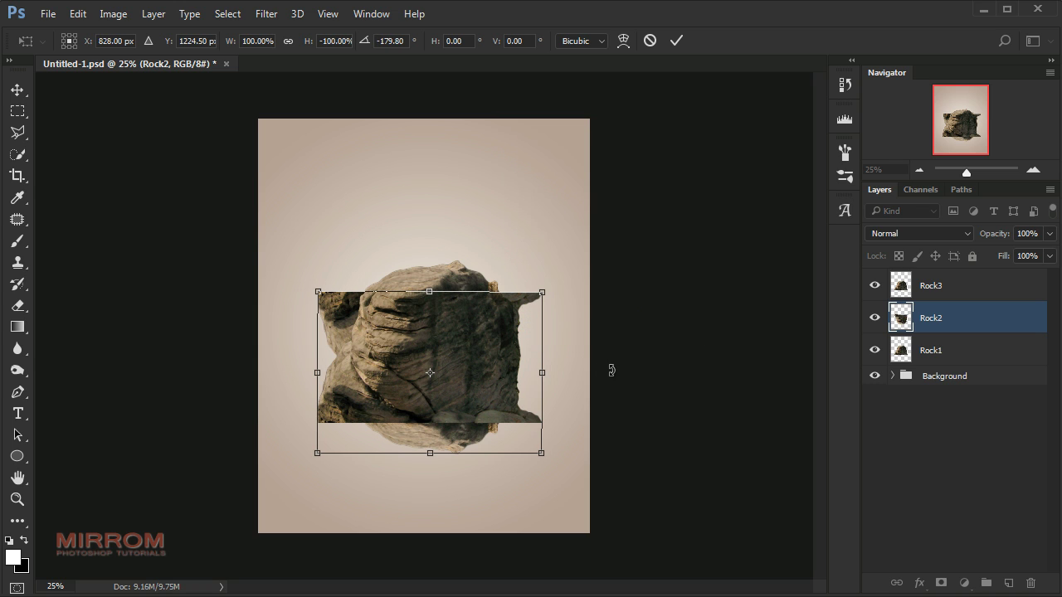
pyautogui.moveTo(611, 370); pyautogui.dragTo(618, 365)
pyautogui.moveTo(438, 357); pyautogui.dragTo(438, 362)
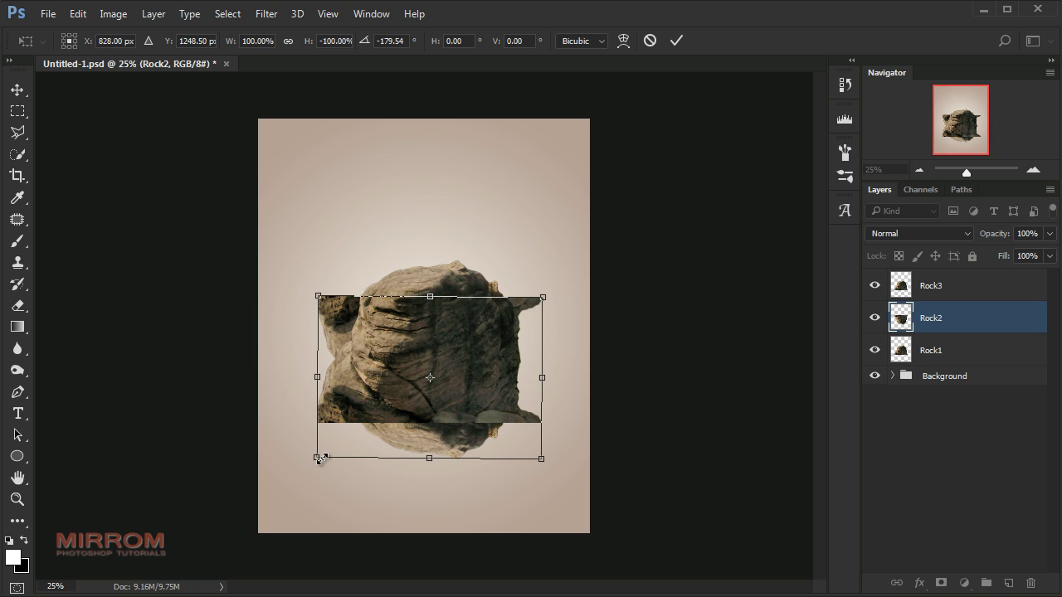
pyautogui.click(676, 39)
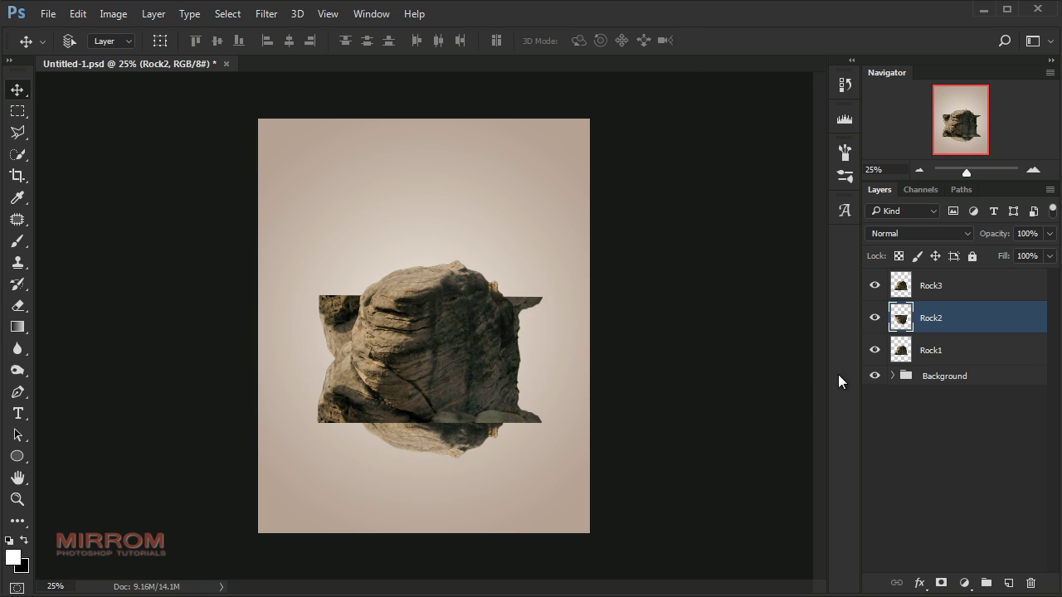
pyautogui.click(934, 354)
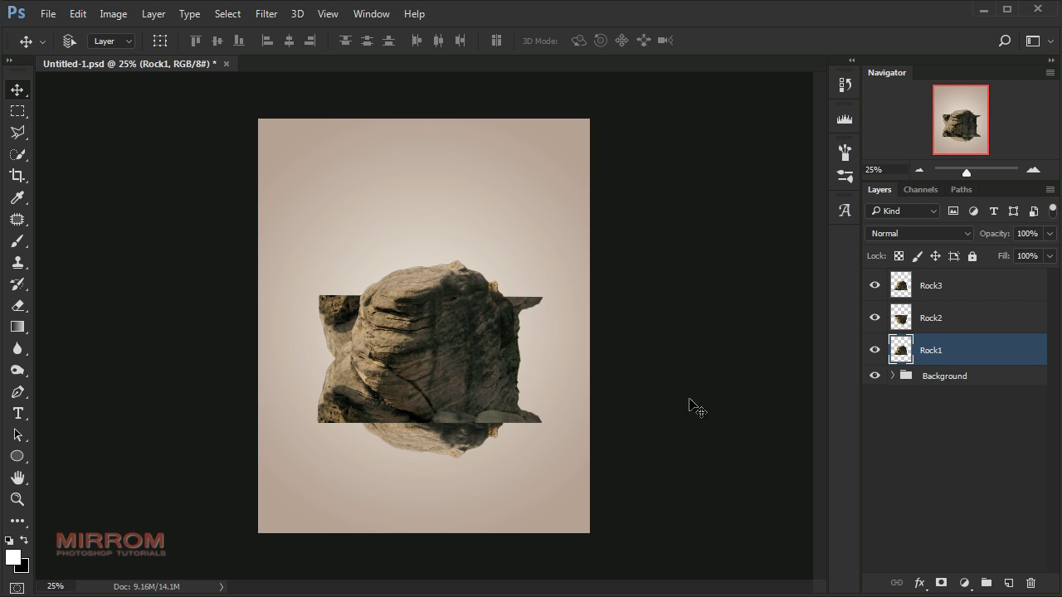
# Flip Rock1 vertically, rotate it about 175° and position it under the rock's left side
pyautogui.moveTo(500, 403); pyautogui.dragTo(497, 389)
pyautogui.hotkey('ctrl', 't')
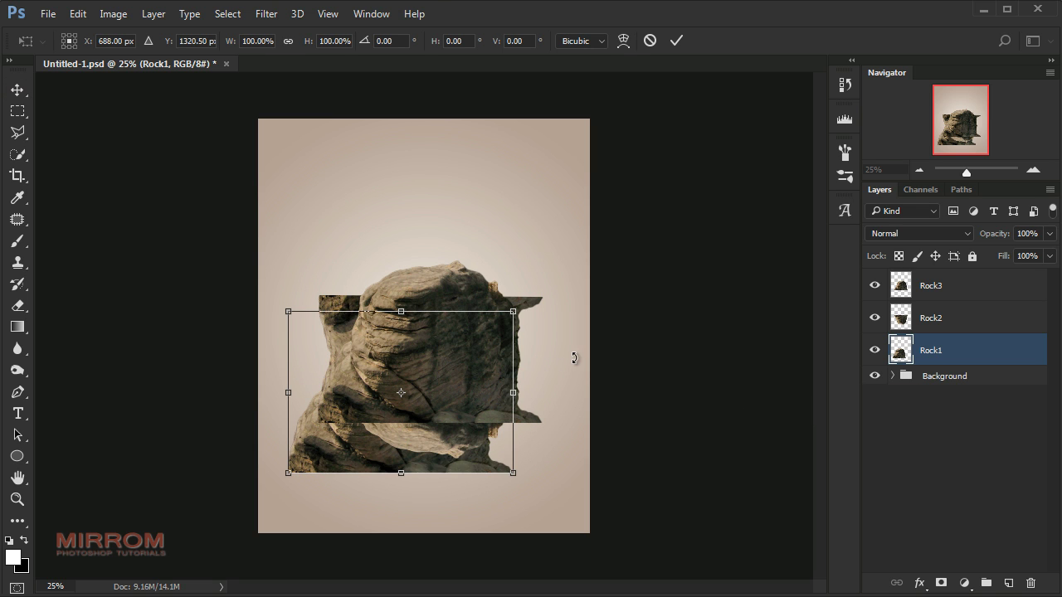
pyautogui.moveTo(573, 357); pyautogui.dragTo(319, 417)
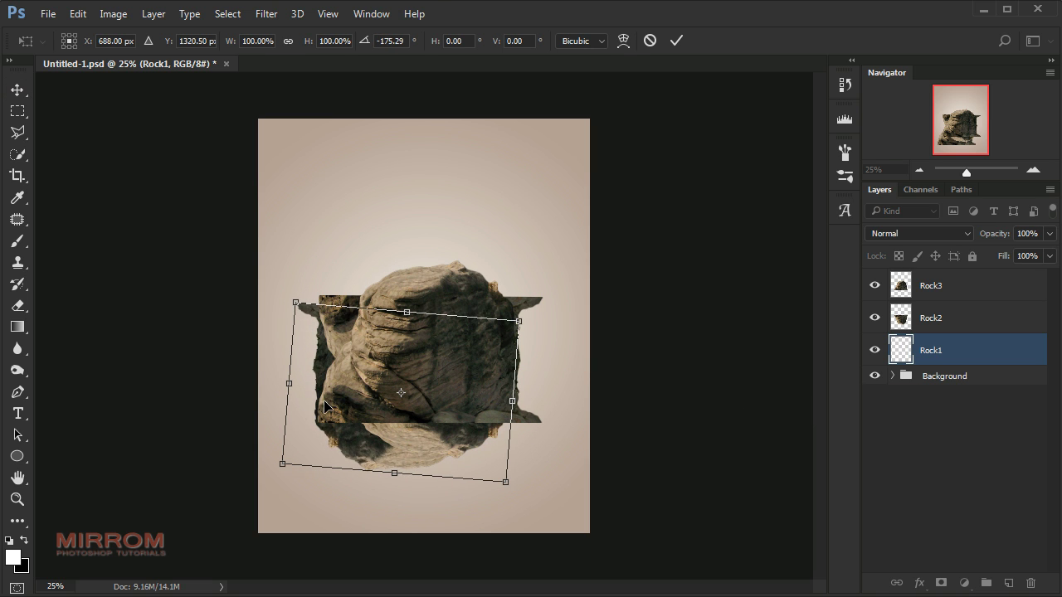
pyautogui.rightClick(456, 369)
pyautogui.click(473, 340)
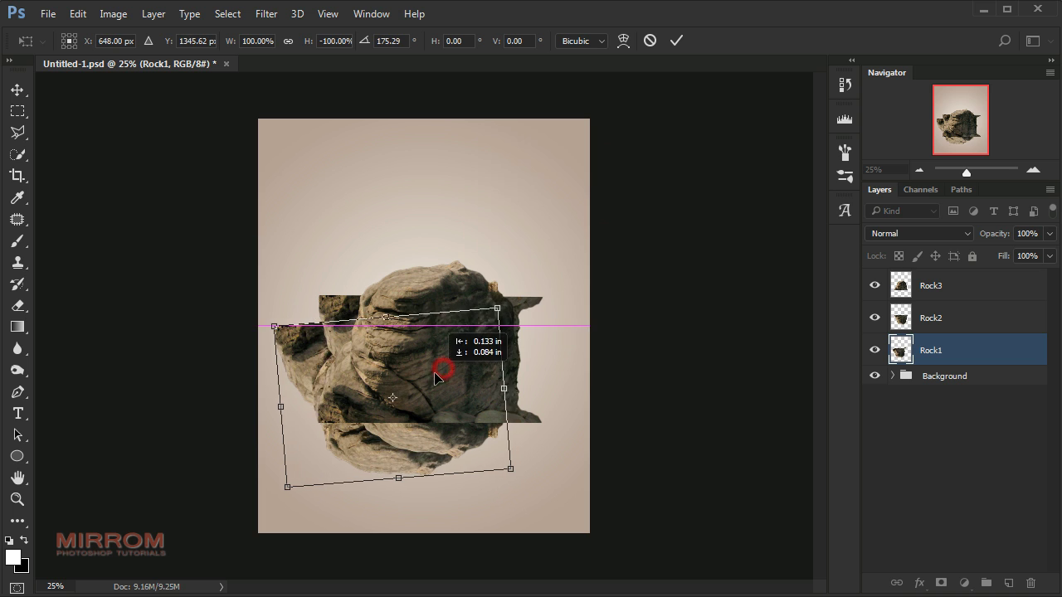
pyautogui.moveTo(472, 340); pyautogui.dragTo(444, 367)
pyautogui.moveTo(572, 357); pyautogui.dragTo(556, 377)
pyautogui.press('Return')
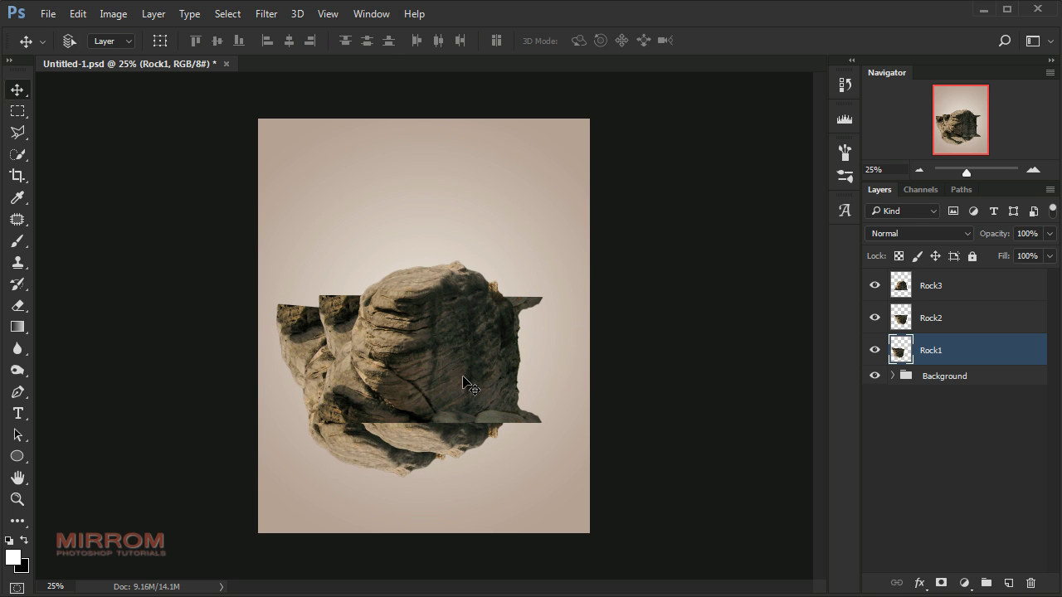
# Try a further move and rotation of Rock1, then cancel it, keeping the piece as placed
pyautogui.hotkey('ctrl', 't')
pyautogui.moveTo(465, 382); pyautogui.dragTo(422, 339)
pyautogui.moveTo(585, 320); pyautogui.dragTo(598, 371)
pyautogui.press('Escape')
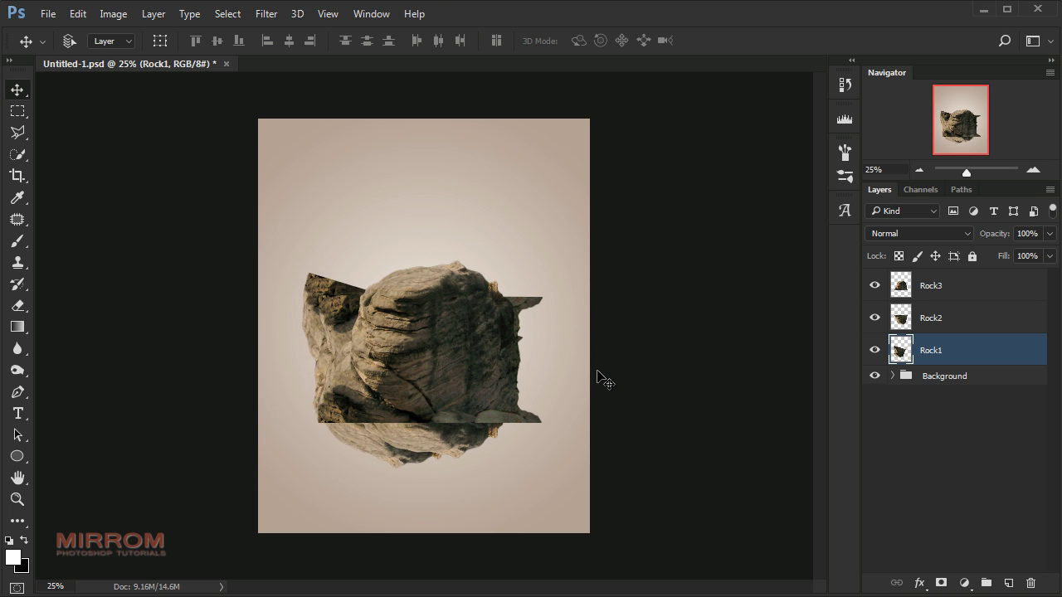
pyautogui.hotkey('ctrl', 't')
pyautogui.press('Escape')
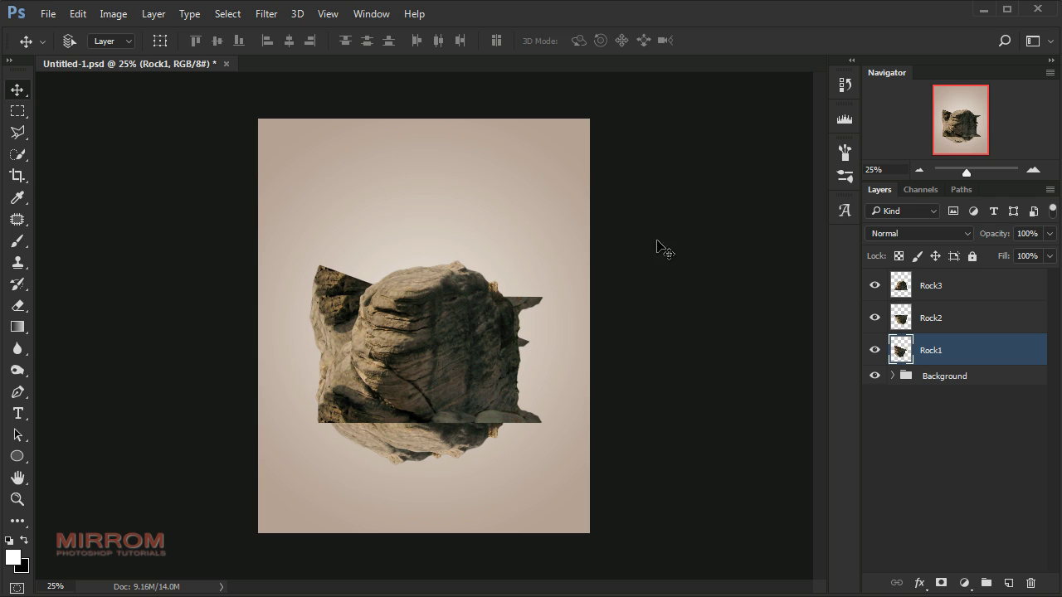
pyautogui.click(932, 297)
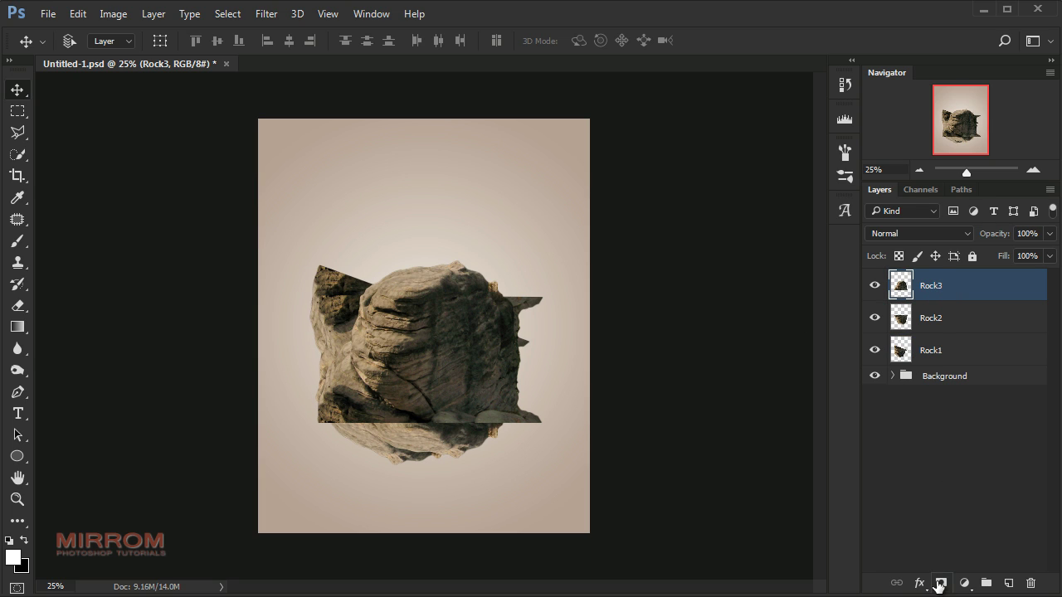
# Add a layer mask to Rock3 and paint out its lower-right edge in black
pyautogui.click(940, 583)
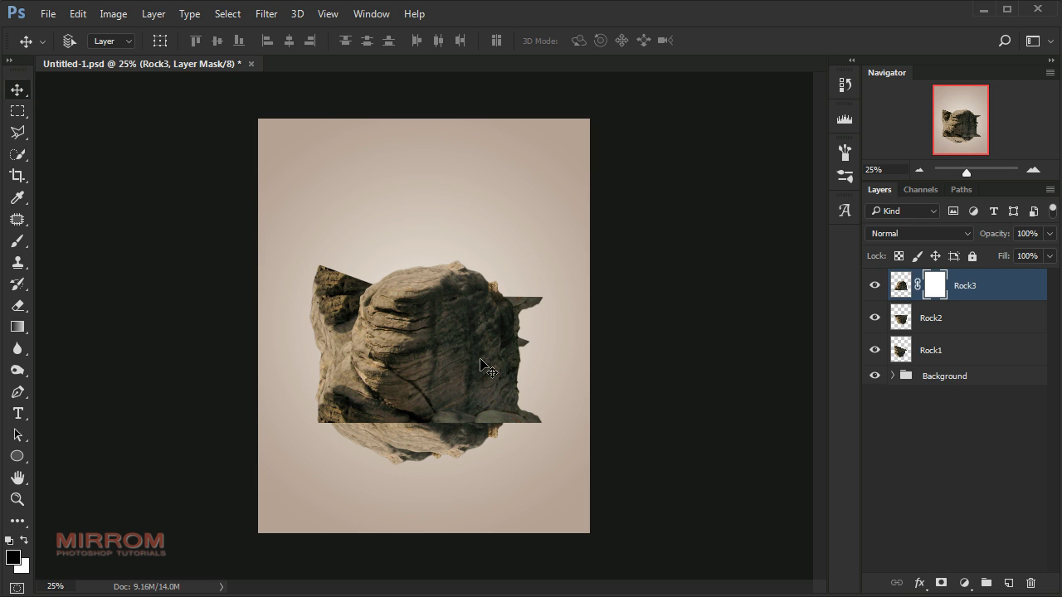
pyautogui.press('b')
pyautogui.hotkey('ctrl', '+')
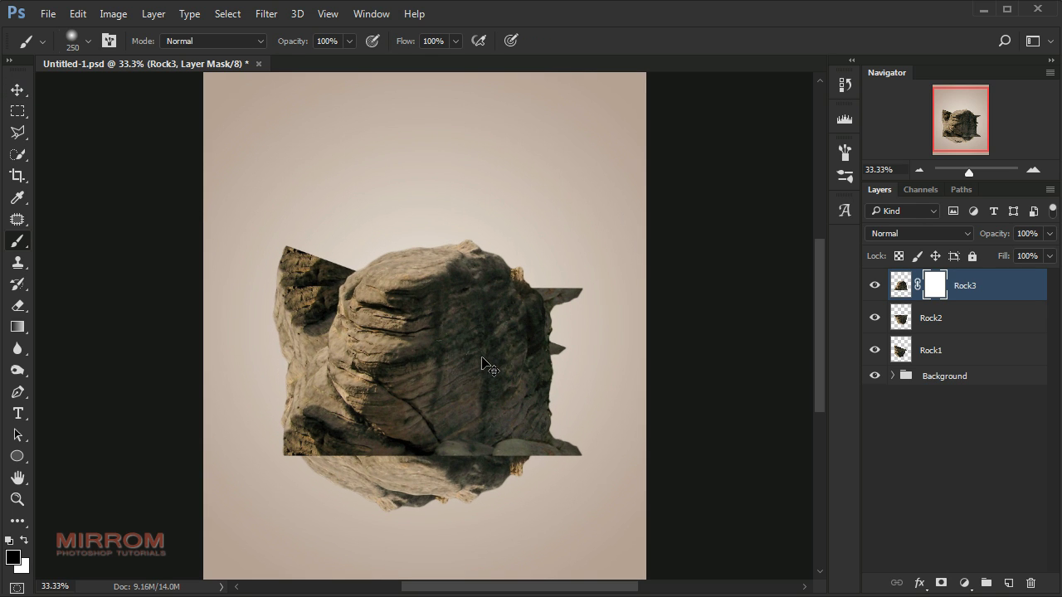
pyautogui.rightClick(531, 346)
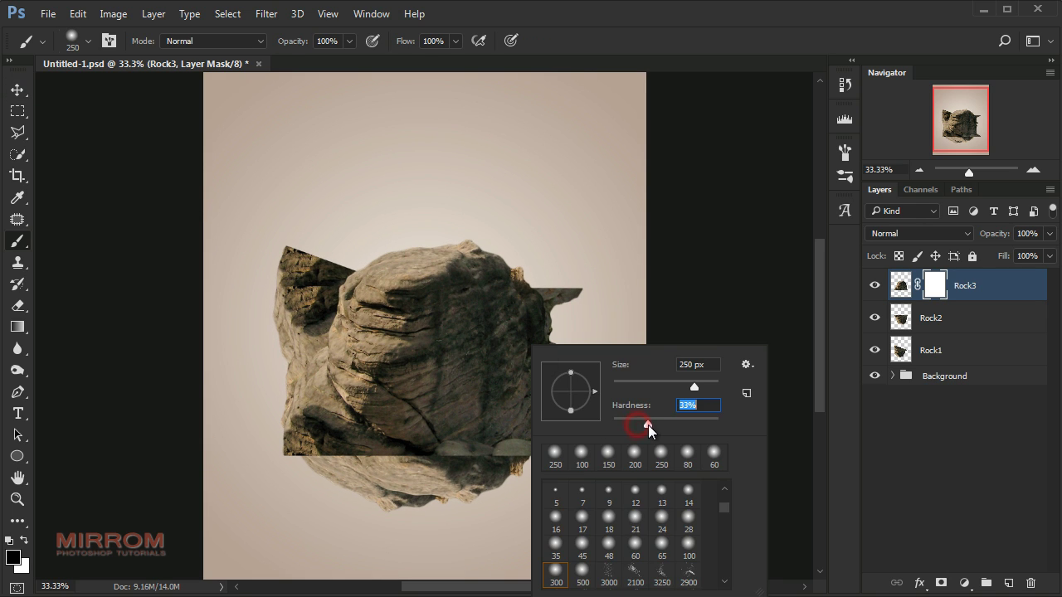
pyautogui.moveTo(486, 457)
pyautogui.mouseDown()
pyautogui.moveTo(557, 474)
pyautogui.moveTo(575, 458)
pyautogui.mouseUp()
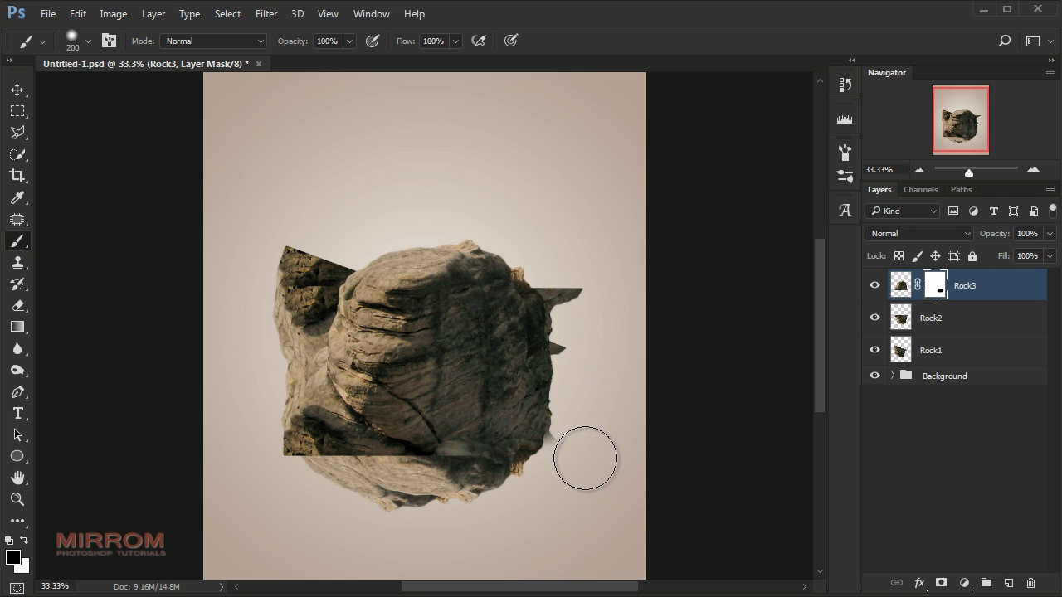
pyautogui.press('[')
pyautogui.press('[')
pyautogui.press('[')
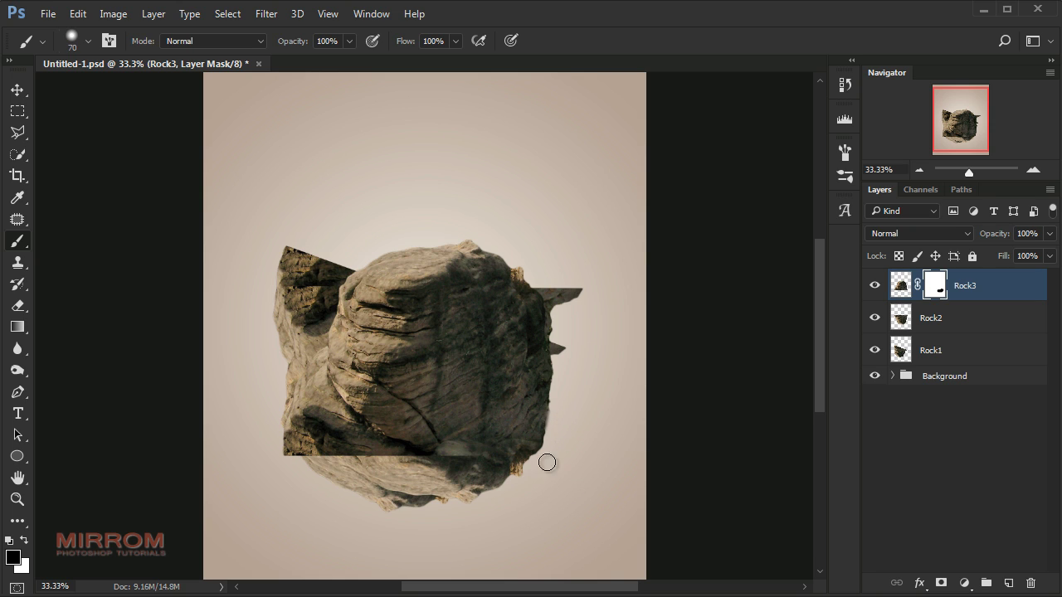
pyautogui.click(562, 435)
pyautogui.click(508, 489)
# Hide Rock3's lower-left corner and bottom edge with a 300 px brush and check the result
pyautogui.rightClick(504, 335)
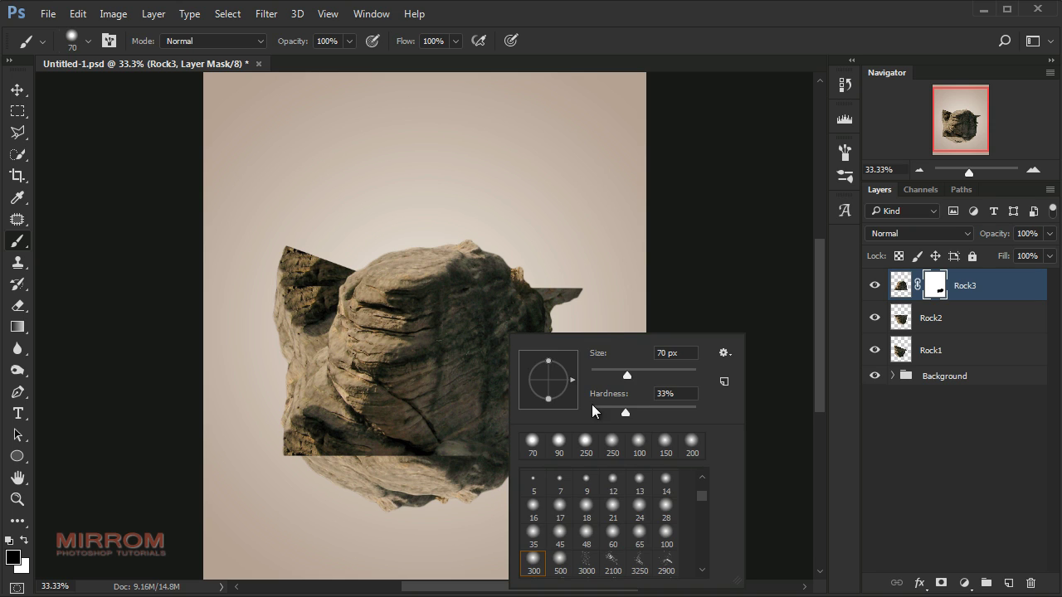
pyautogui.click(467, 510)
pyautogui.press(']')
pyautogui.press(']')
pyautogui.press(']')
pyautogui.moveTo(407, 480)
pyautogui.mouseDown()
pyautogui.moveTo(274, 452)
pyautogui.moveTo(400, 489)
pyautogui.moveTo(533, 439)
pyautogui.mouseUp()
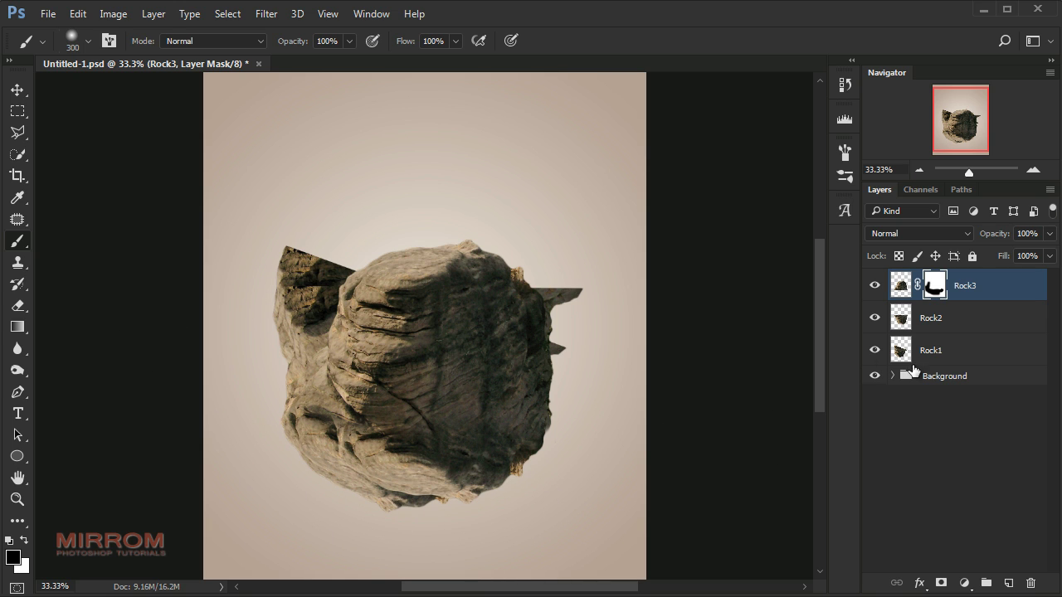
pyautogui.click(896, 319)
pyautogui.click(874, 317)
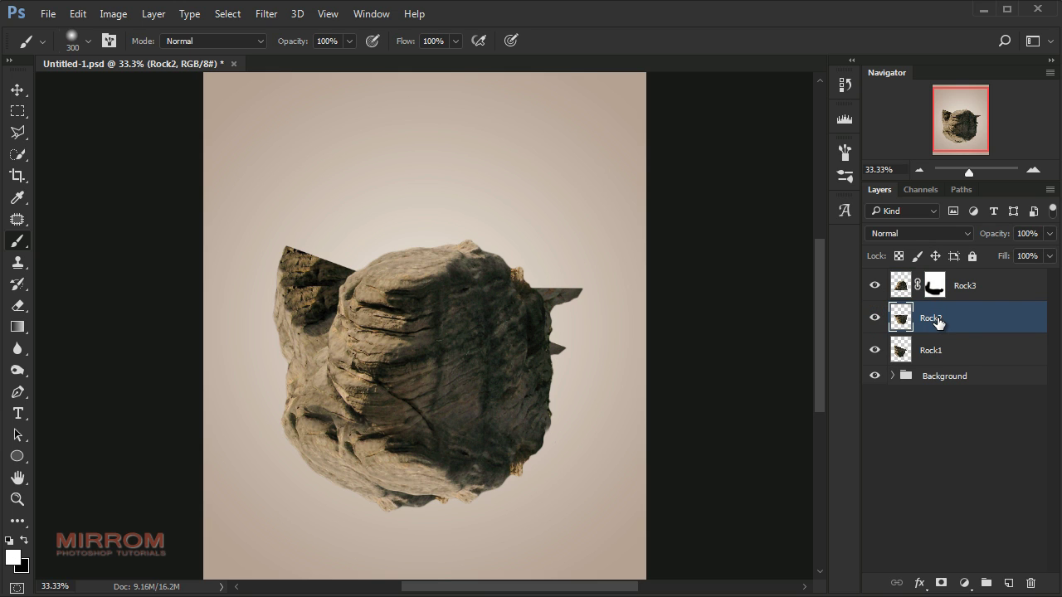
# Nudge Rock2 slightly right, add a layer mask to it and hide Rock1
pyautogui.press('v')
pyautogui.press('Right')
pyautogui.press('Right')
pyautogui.press('Right')
pyautogui.press('Right')
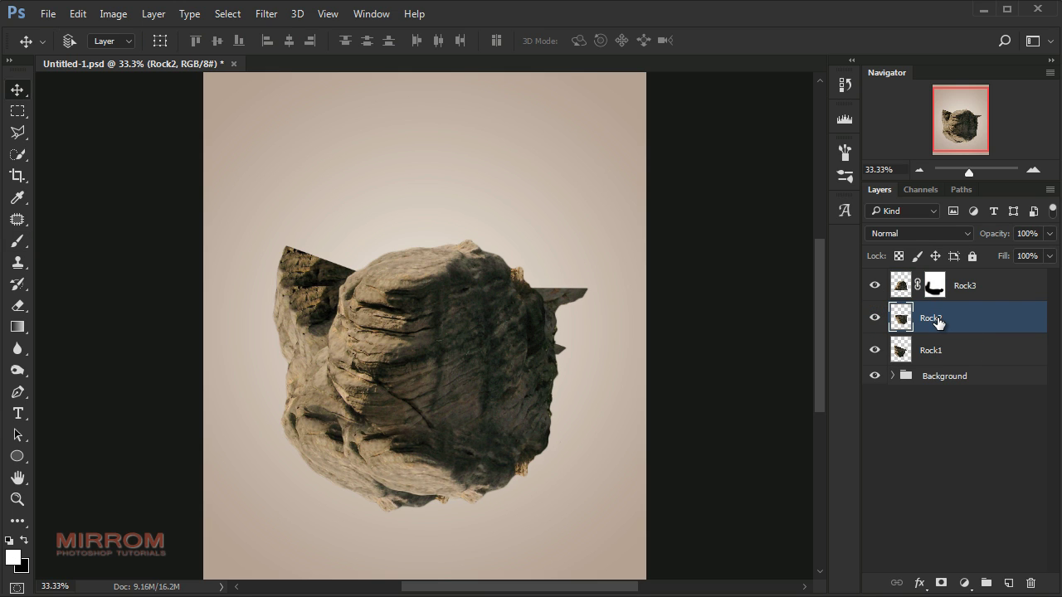
pyautogui.press('Right')
pyautogui.press('Right')
pyautogui.click(941, 581)
pyautogui.click(875, 351)
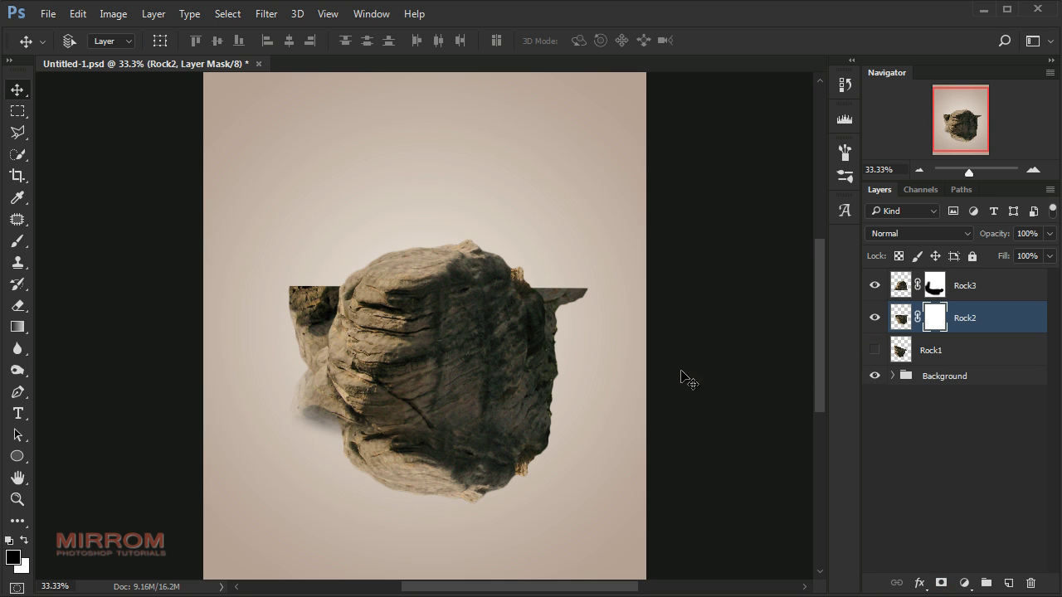
# Paint out Rock2's square right and left edges, then shrink the brush to 45 px
pyautogui.press('b')
pyautogui.moveTo(581, 332)
pyautogui.mouseDown()
pyautogui.moveTo(550, 277)
pyautogui.moveTo(561, 330)
pyautogui.mouseUp()
pyautogui.moveTo(311, 301); pyautogui.dragTo(313, 324)
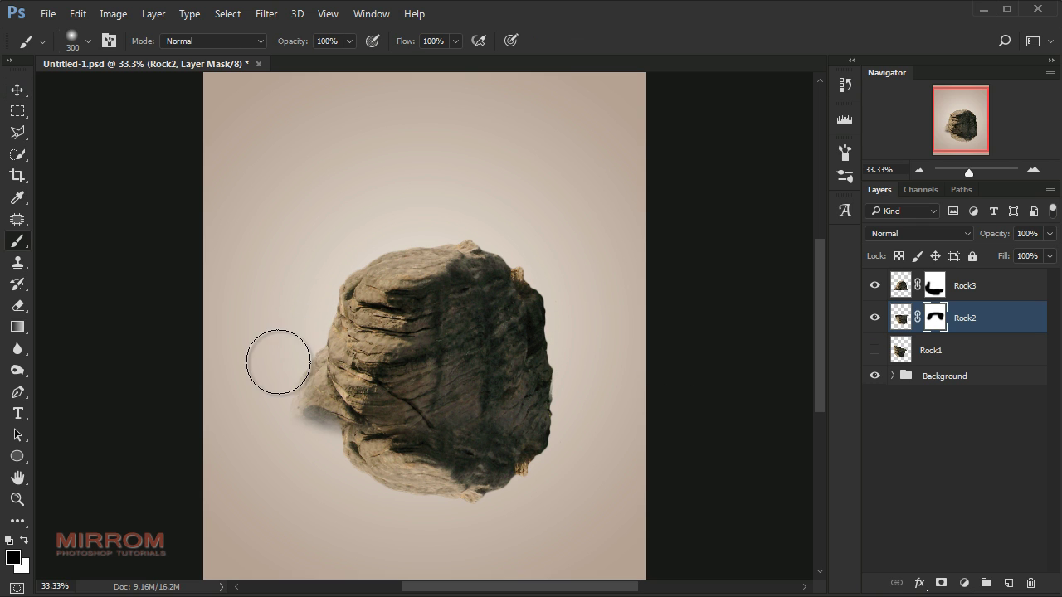
pyautogui.hotkey('ctrl', '+')
pyautogui.press('[')
pyautogui.press('[')
pyautogui.press('[')
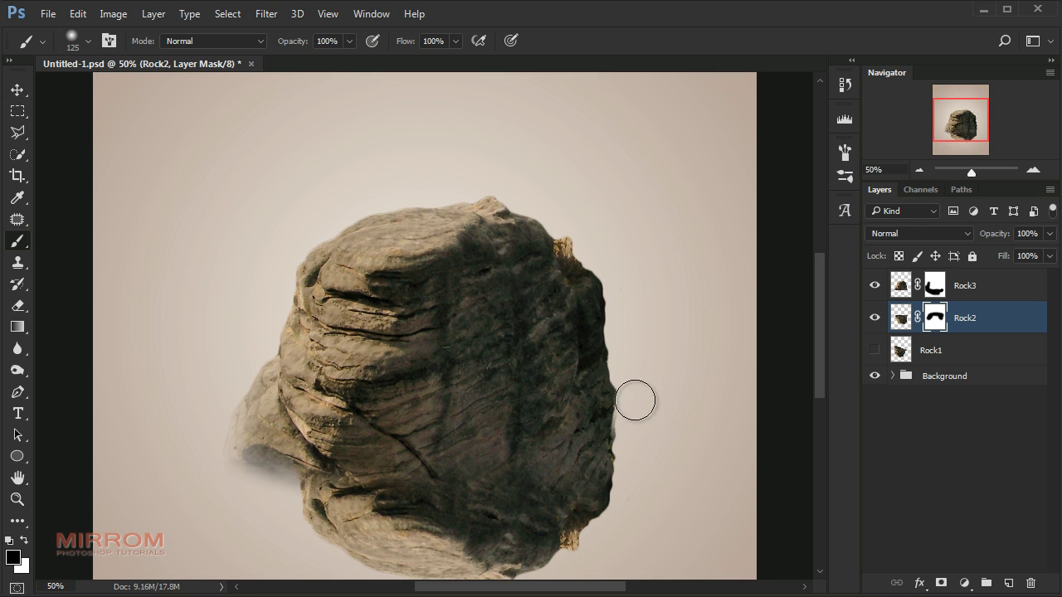
pyautogui.press('[')
pyautogui.scroll(-2, 647, 456)
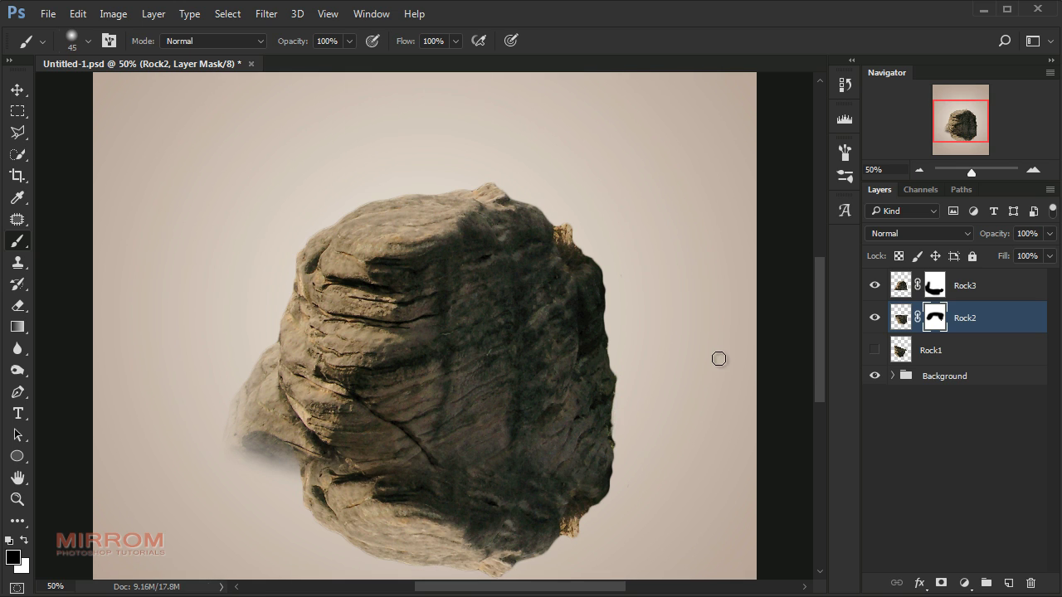
pyautogui.scroll(-3, 717, 358)
pyautogui.click(942, 353)
# Compare Rock1 on and off, add a layer mask, and mask out its dark right-edge triangle
pyautogui.click(874, 352)
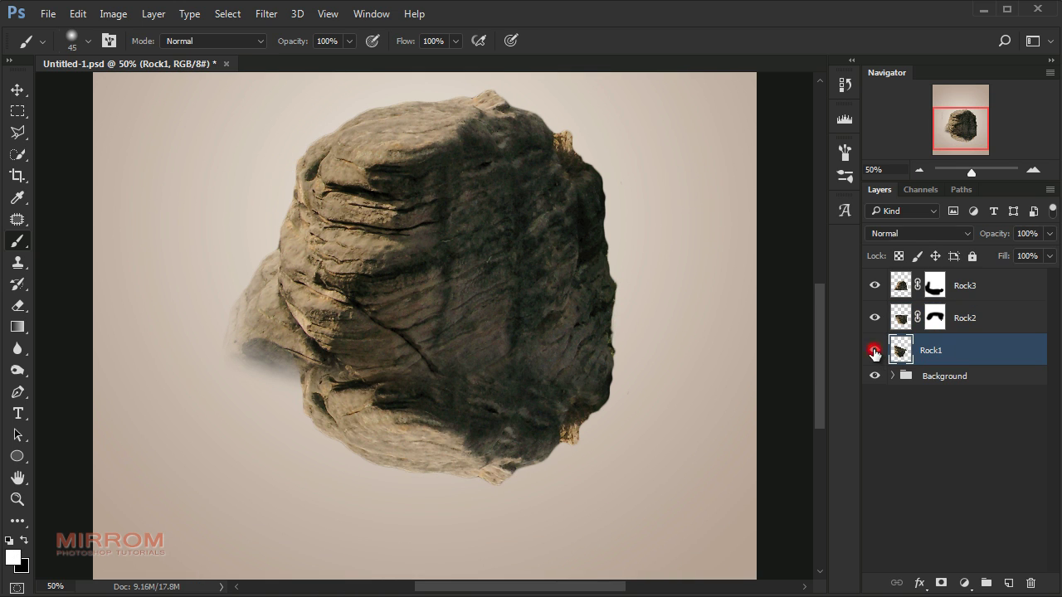
pyautogui.click(875, 352)
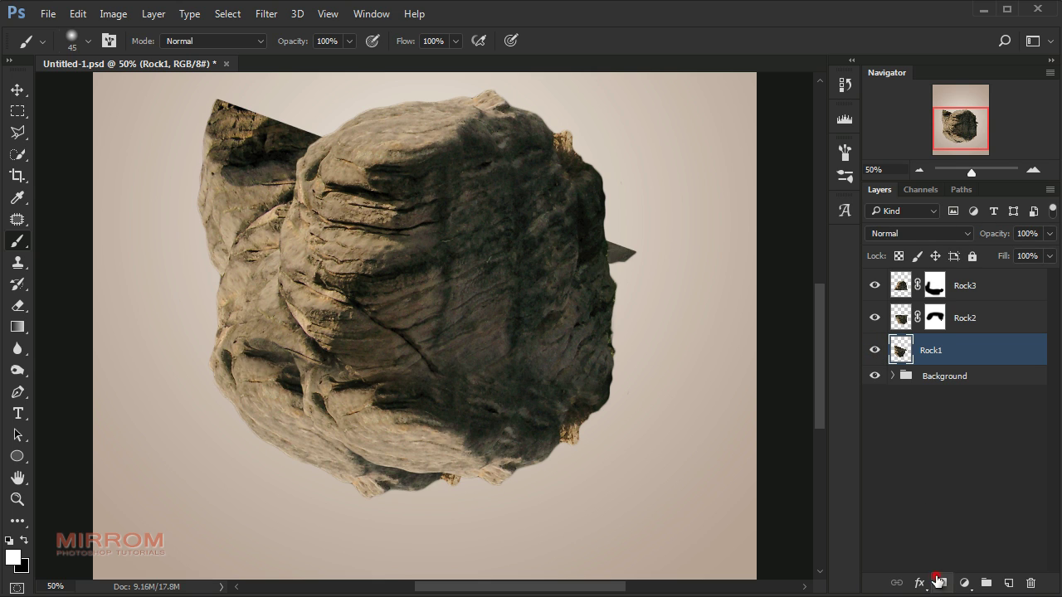
pyautogui.click(941, 583)
pyautogui.press(']')
pyautogui.press(']')
pyautogui.press(']')
pyautogui.moveTo(625, 253); pyautogui.dragTo(573, 254)
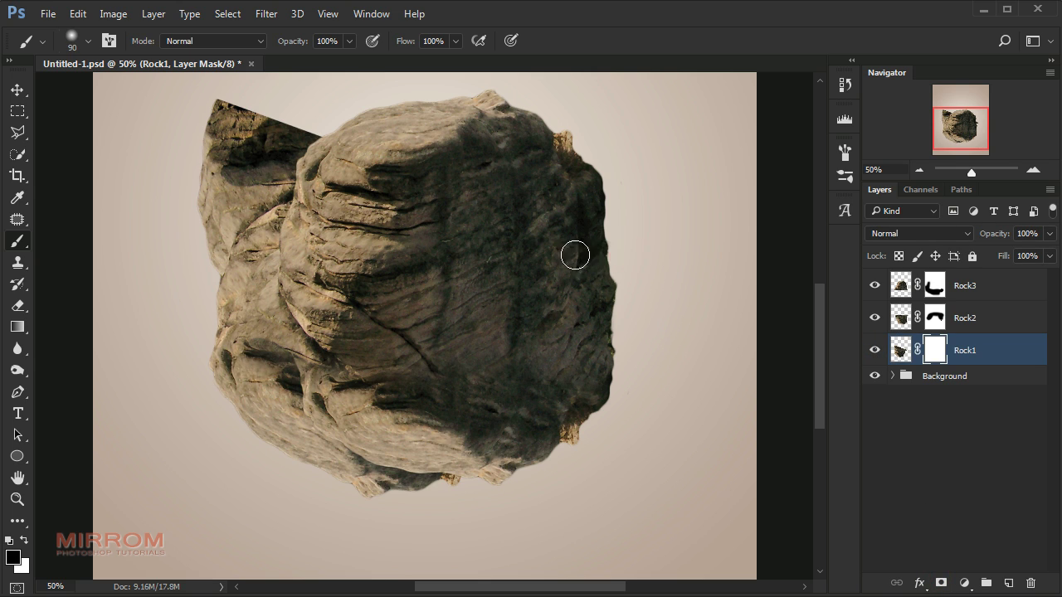
# Mask out Rock1's upper-left corner with a 250 px brush, then zoom out to the whole page
pyautogui.press(']')
pyautogui.press(']')
pyautogui.press(']')
pyautogui.press(']')
pyautogui.press(']')
pyautogui.moveTo(254, 116); pyautogui.dragTo(274, 147)
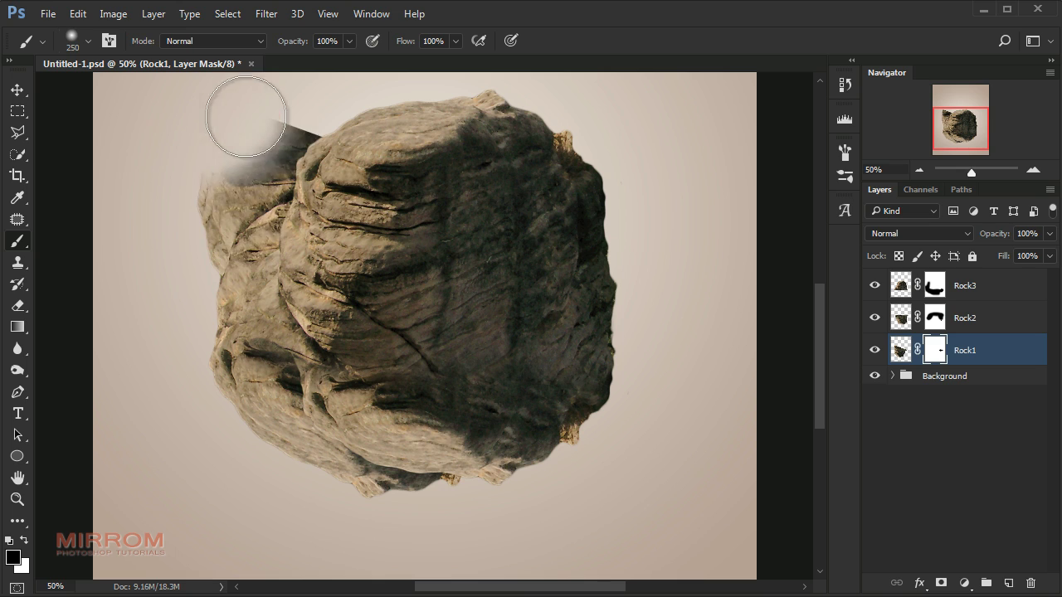
pyautogui.press('[')
pyautogui.press('[')
pyautogui.press('[')
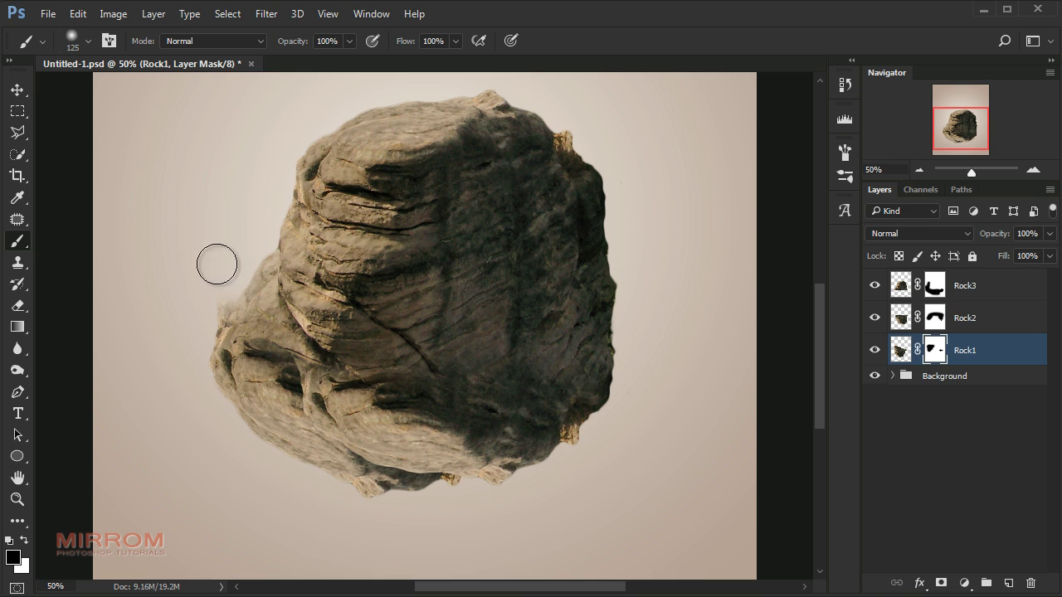
pyautogui.press('[')
pyautogui.press('[')
pyautogui.press('[')
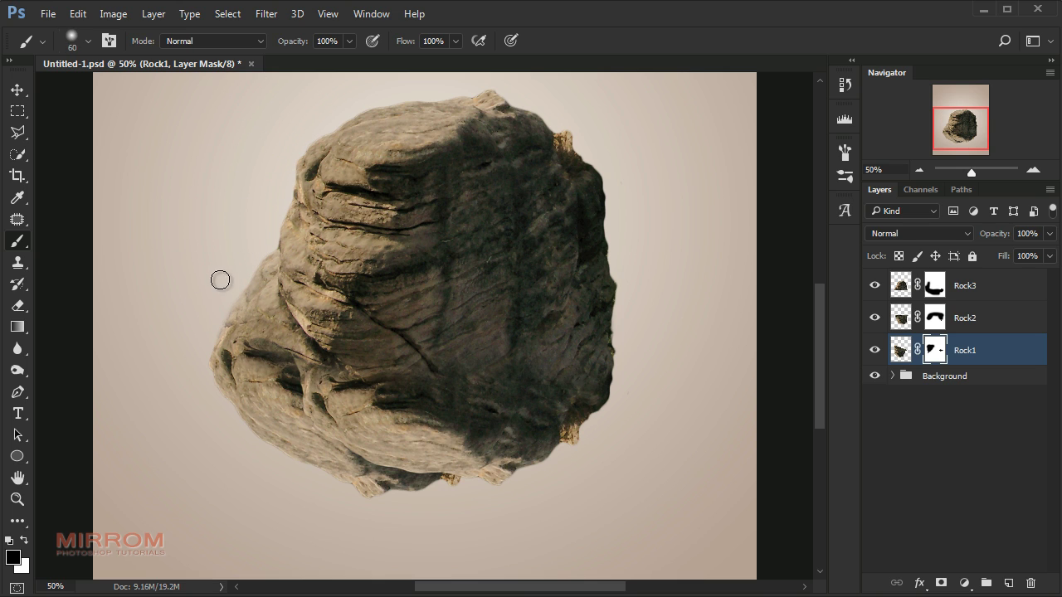
pyautogui.press(']')
pyautogui.press(']')
pyautogui.press(']')
pyautogui.press(']')
pyautogui.press(']')
pyautogui.press(']')
pyautogui.press('v')
pyautogui.hotkey('ctrl', '-')
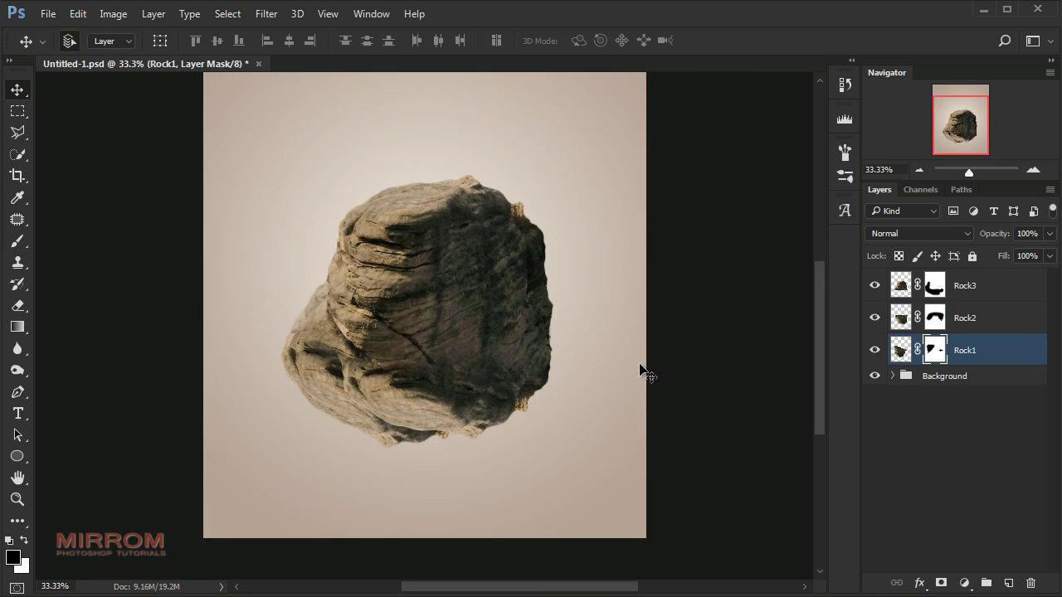
pyautogui.hotkey('ctrl', '-')
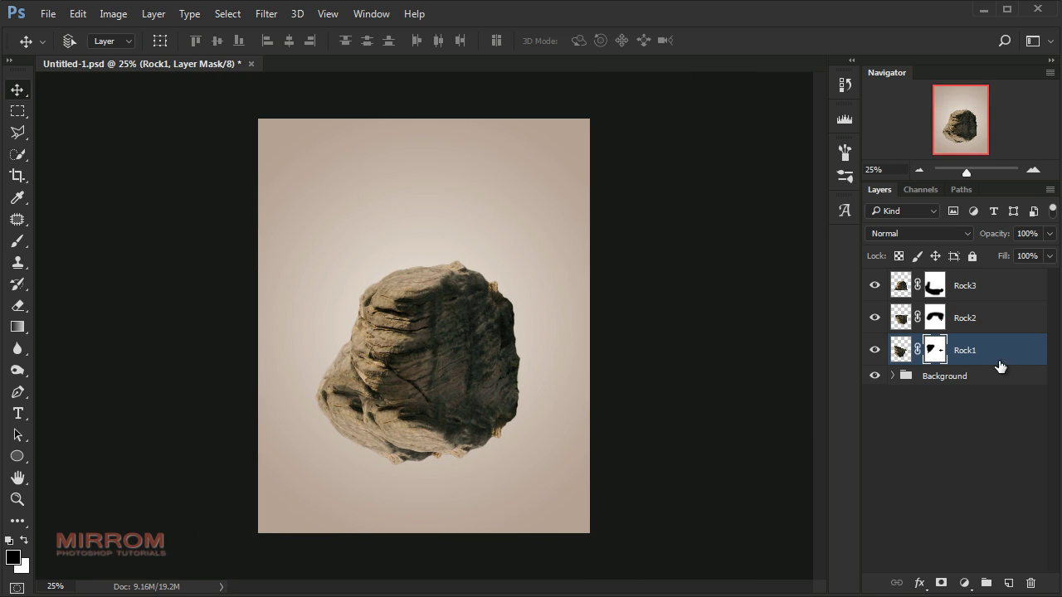
pyautogui.click(986, 286)
# Group the three rock layers into a group named Rocks
pyautogui.keyDown('shift'); pyautogui.click(982, 360); pyautogui.keyUp('shift')
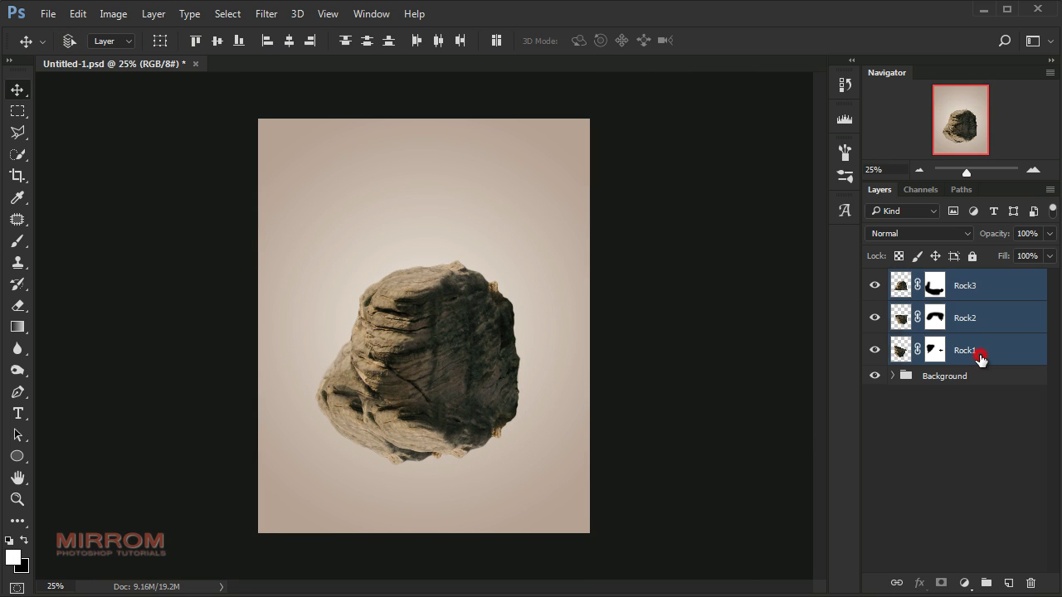
pyautogui.hotkey('ctrl', 'g')
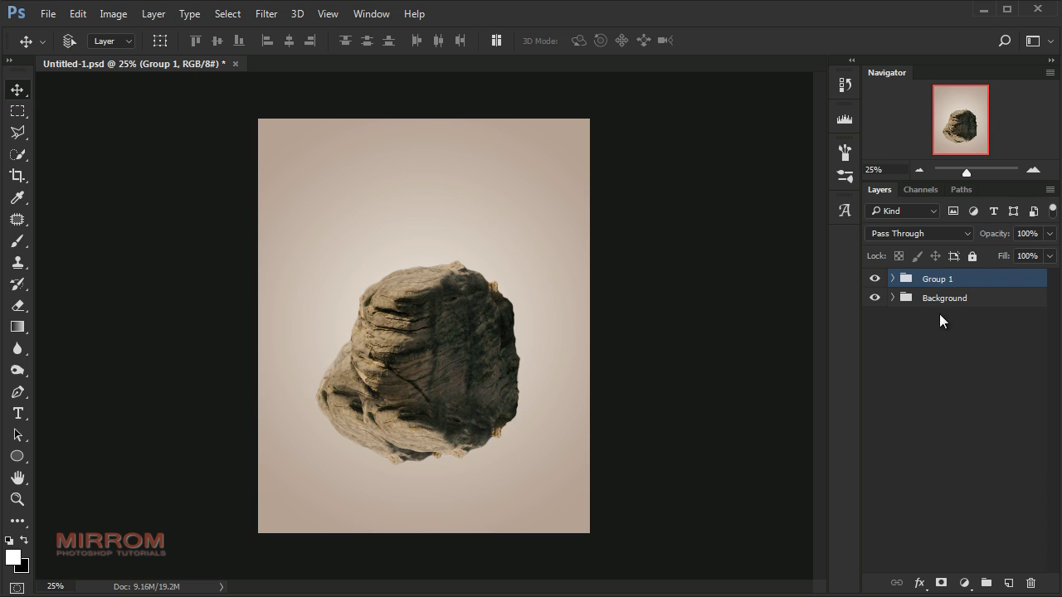
pyautogui.doubleClick(938, 279)
pyautogui.write('Rocks')
pyautogui.press('Return')
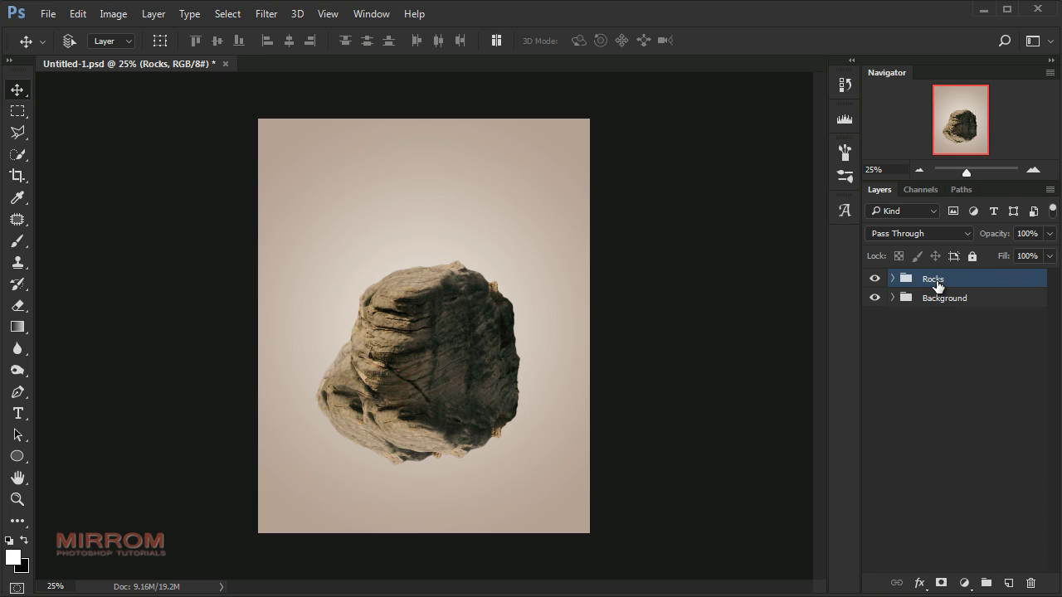
# Stamp the visible rock into a new Layer 1, hide the Rocks group, and move the rock slightly up
pyautogui.click(874, 299)
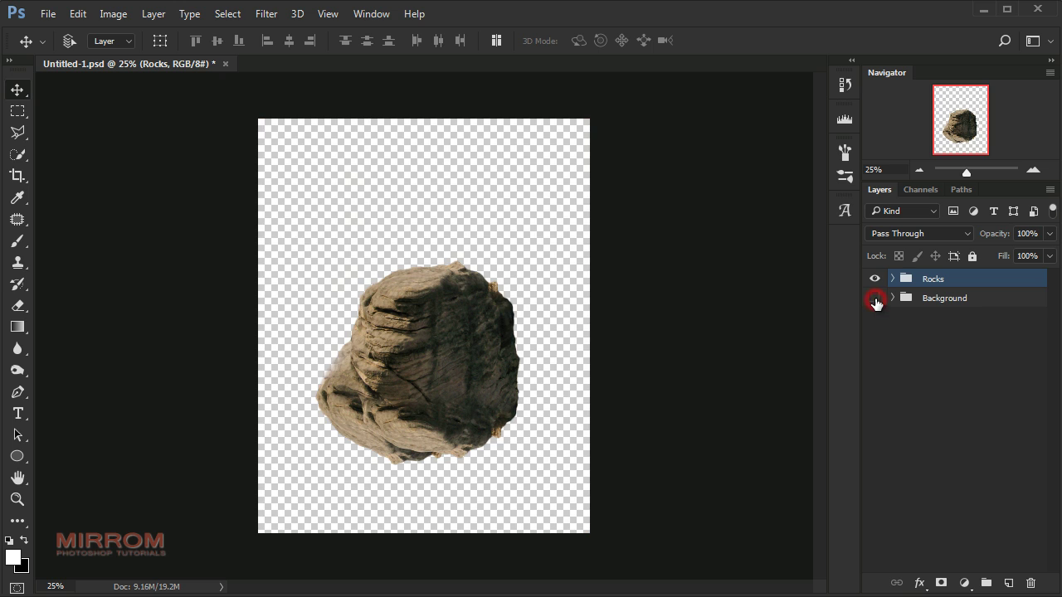
pyautogui.press('ctrl')
pyautogui.hotkey('ctrl', 'shift', 'alt', 'e')
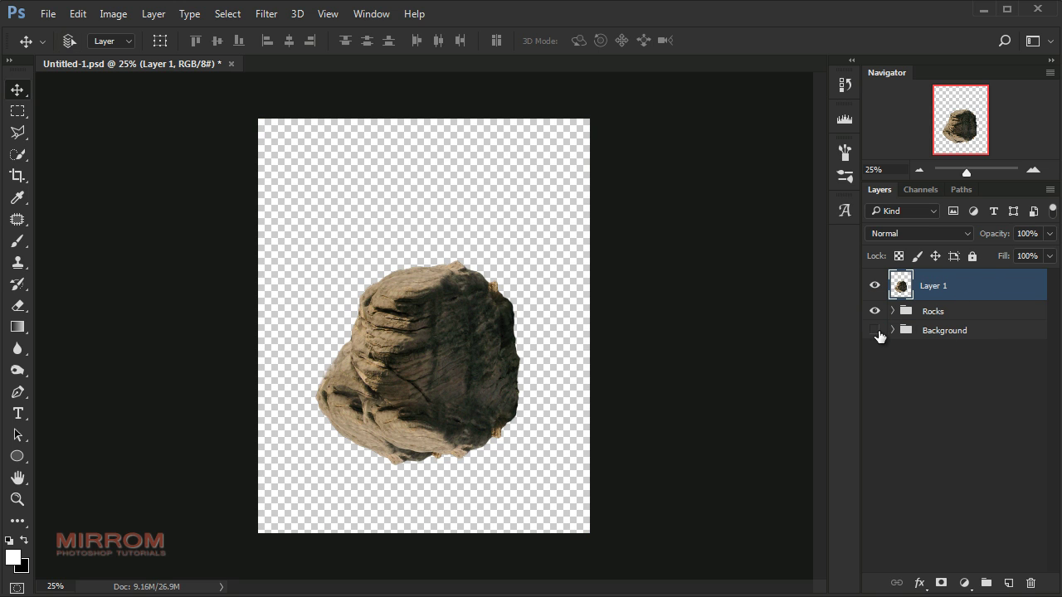
pyautogui.click(875, 330)
pyautogui.click(875, 311)
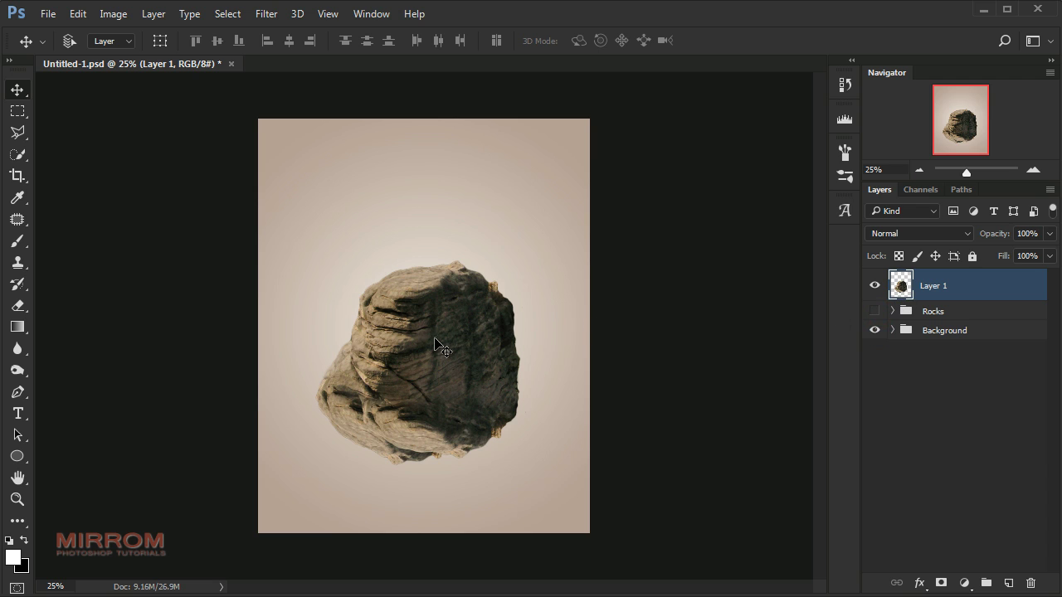
pyautogui.moveTo(434, 339); pyautogui.dragTo(434, 302)
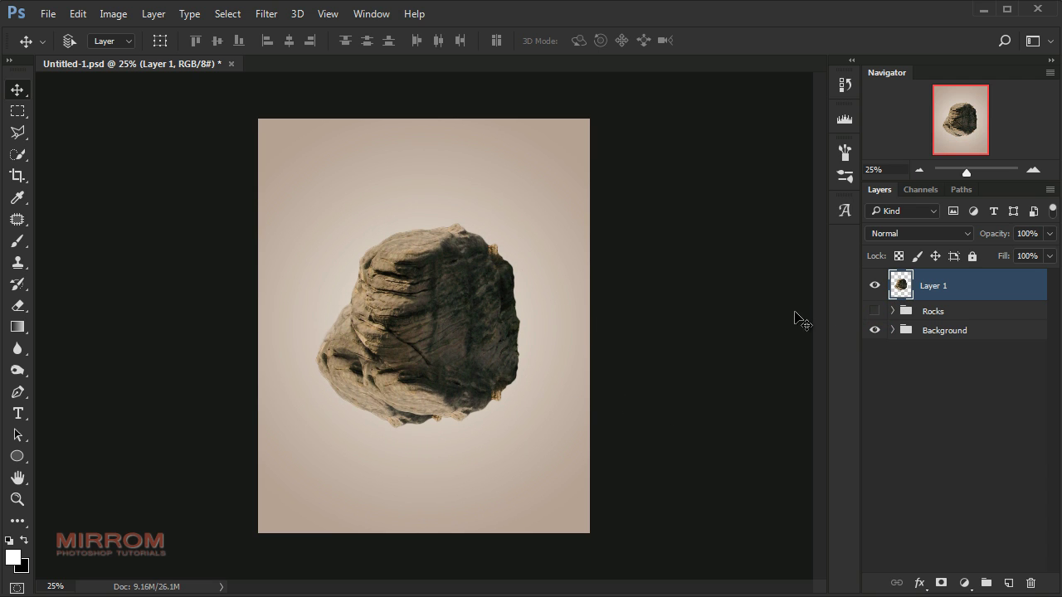
pyautogui.click(746, 320)
# Apply Camera Raw to the rock: Highlights -70, Shadows +95, Whites +8, Clarity +34
pyautogui.click(268, 14)
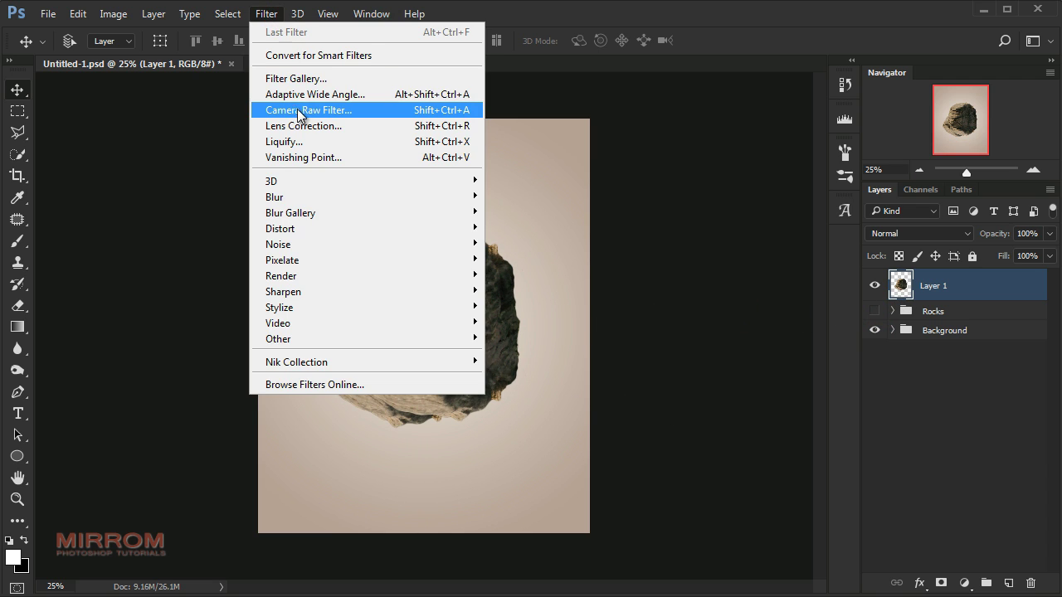
pyautogui.click(323, 111)
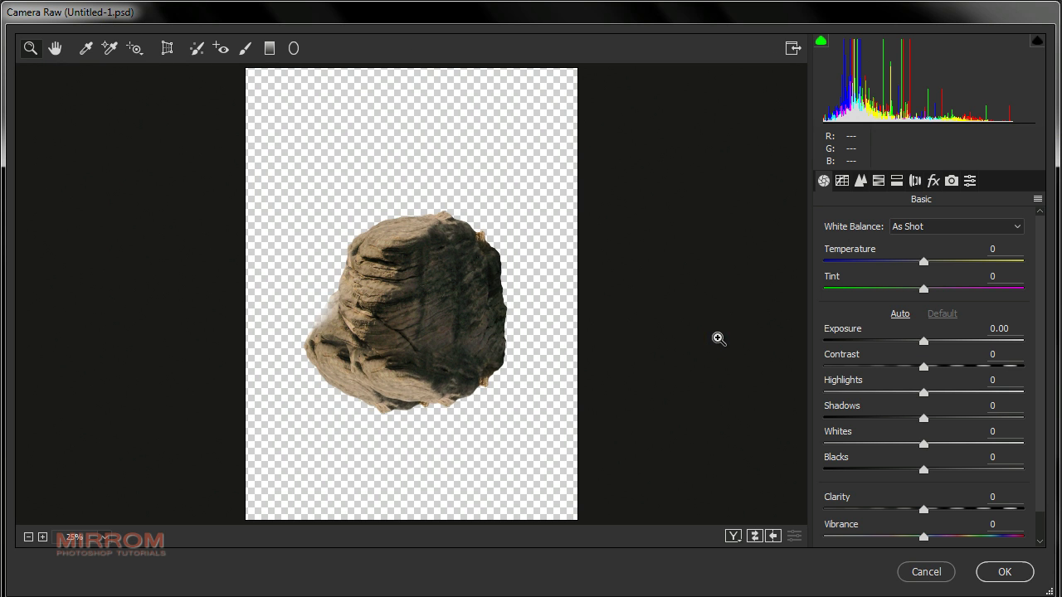
pyautogui.click(719, 338)
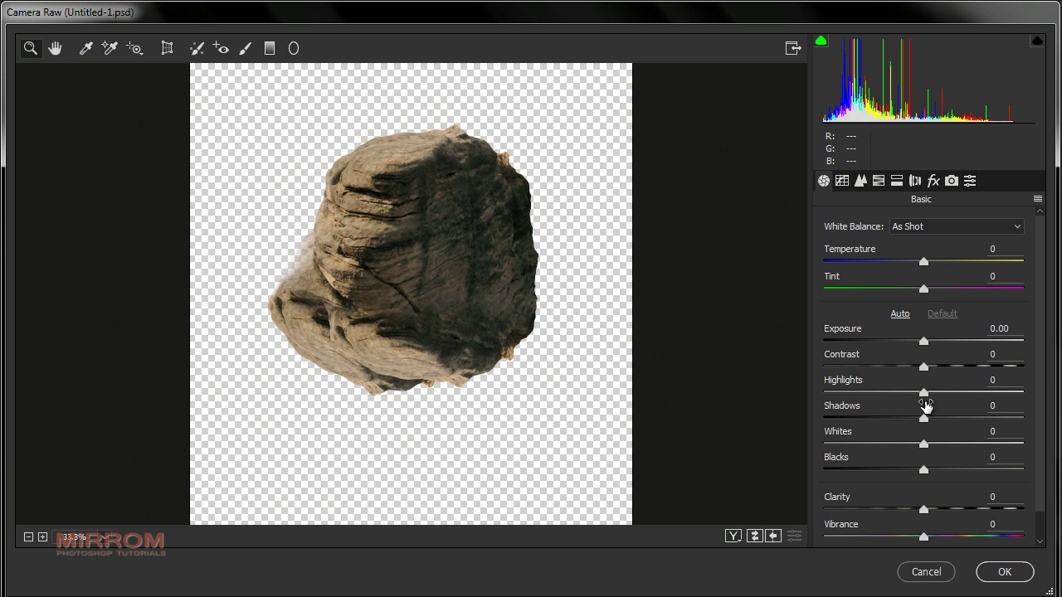
pyautogui.moveTo(926, 406); pyautogui.dragTo(852, 404)
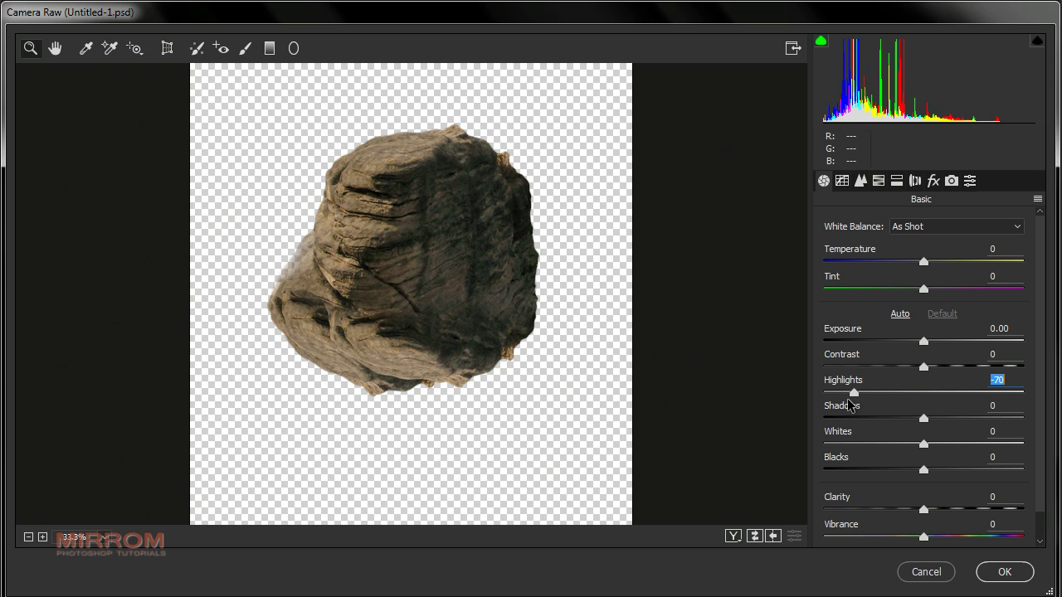
pyautogui.moveTo(924, 418); pyautogui.dragTo(1020, 420)
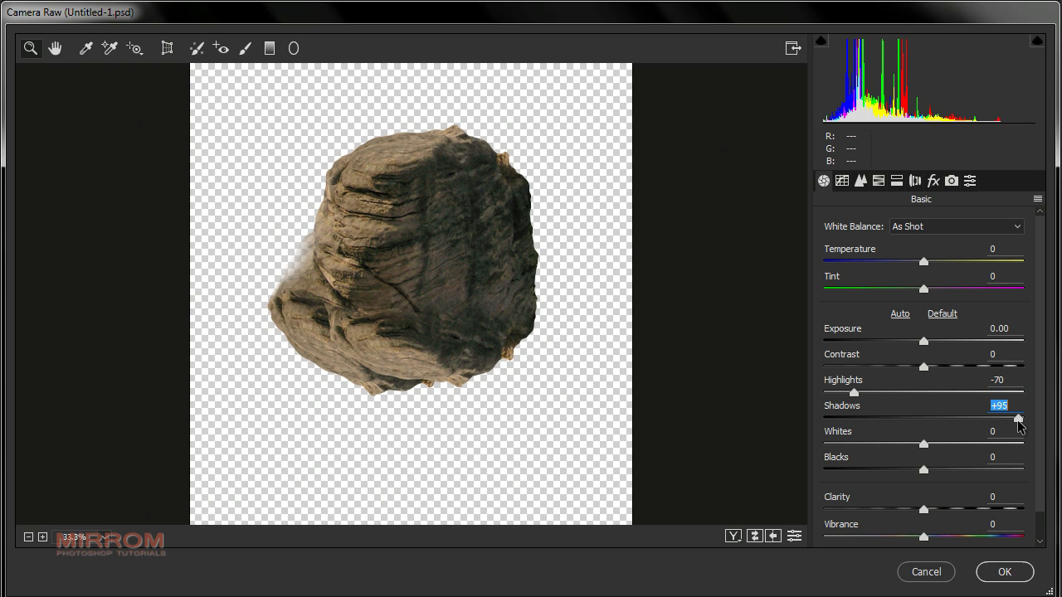
pyautogui.moveTo(924, 444); pyautogui.dragTo(932, 446)
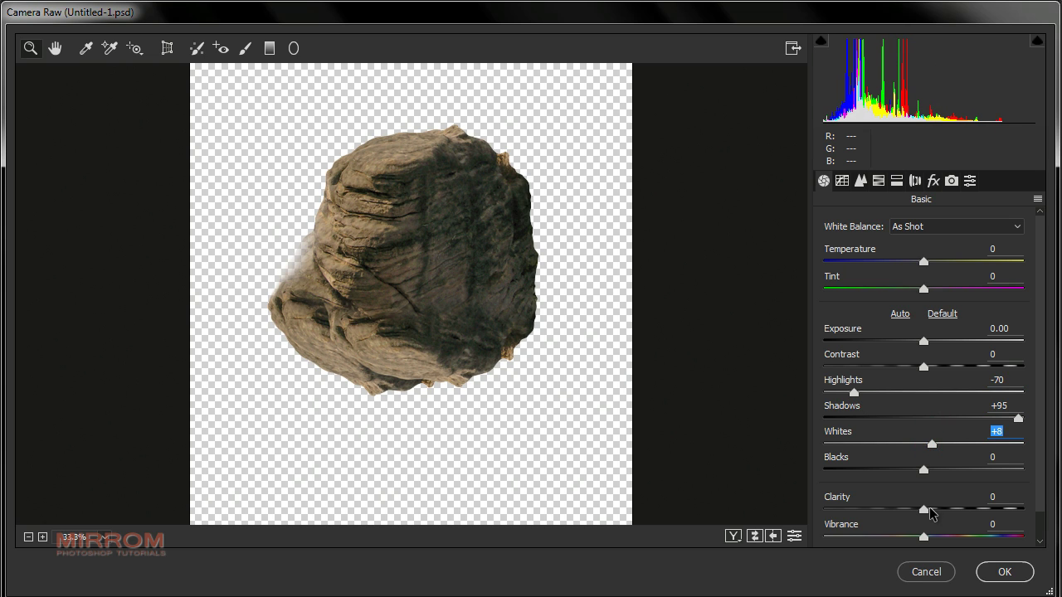
pyautogui.moveTo(930, 508)
pyautogui.mouseDown()
pyautogui.moveTo(1001, 510)
pyautogui.moveTo(958, 510)
pyautogui.mouseUp()
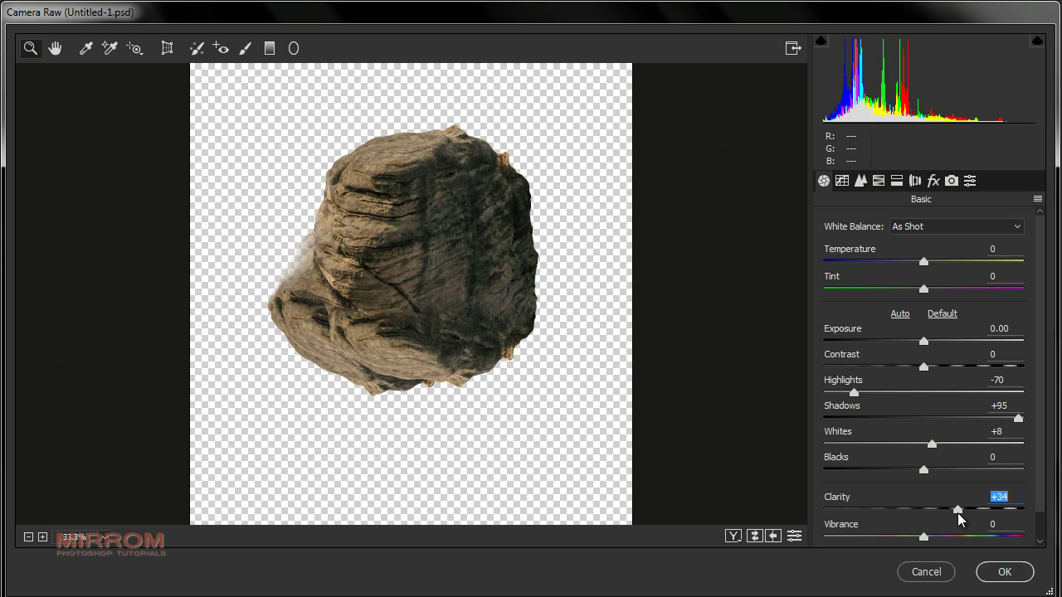
pyautogui.click(1005, 572)
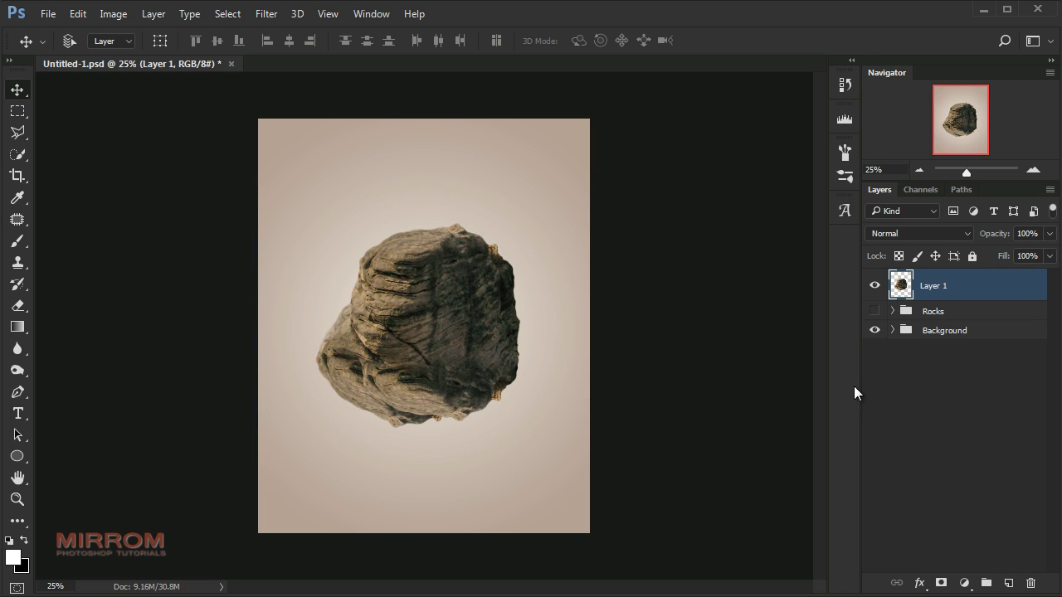
# Squash the rock to about 94% height and tilt it slightly
pyautogui.hotkey('ctrl', 't')
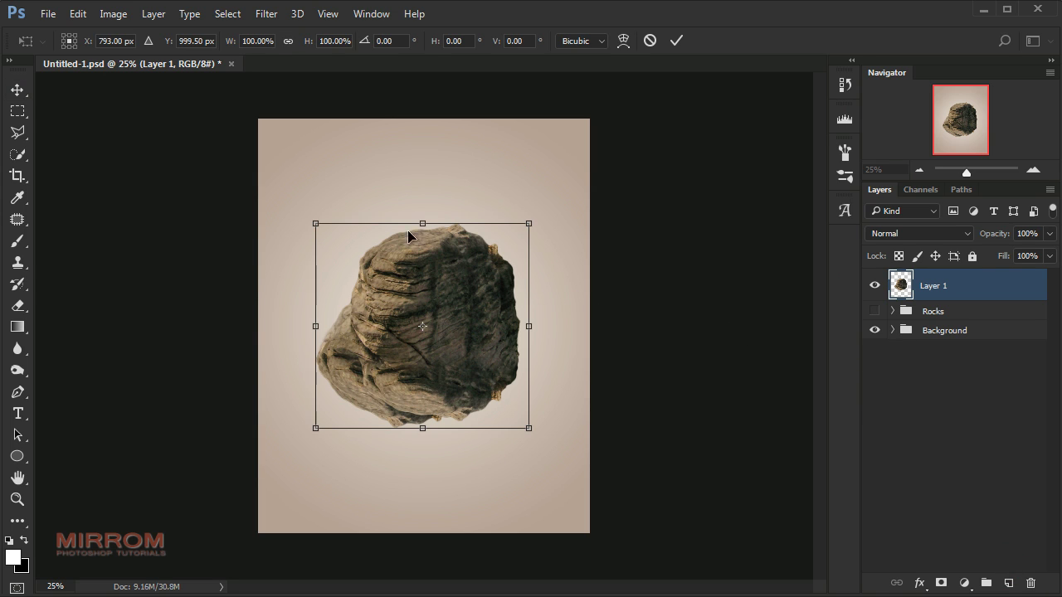
pyautogui.moveTo(422, 224); pyautogui.dragTo(423, 236)
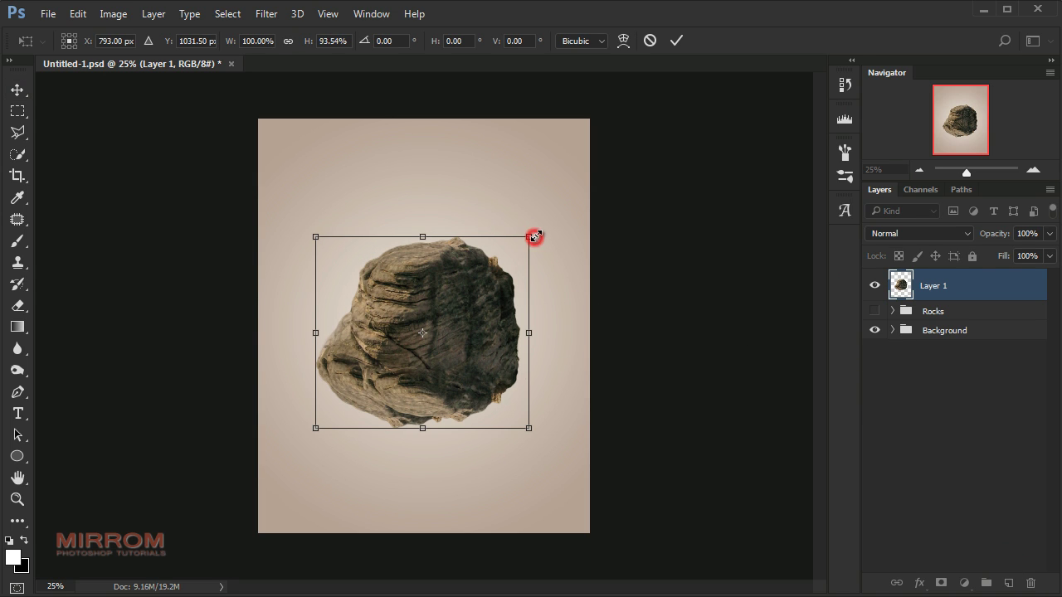
pyautogui.moveTo(536, 235); pyautogui.dragTo(541, 229)
pyautogui.press('Return')
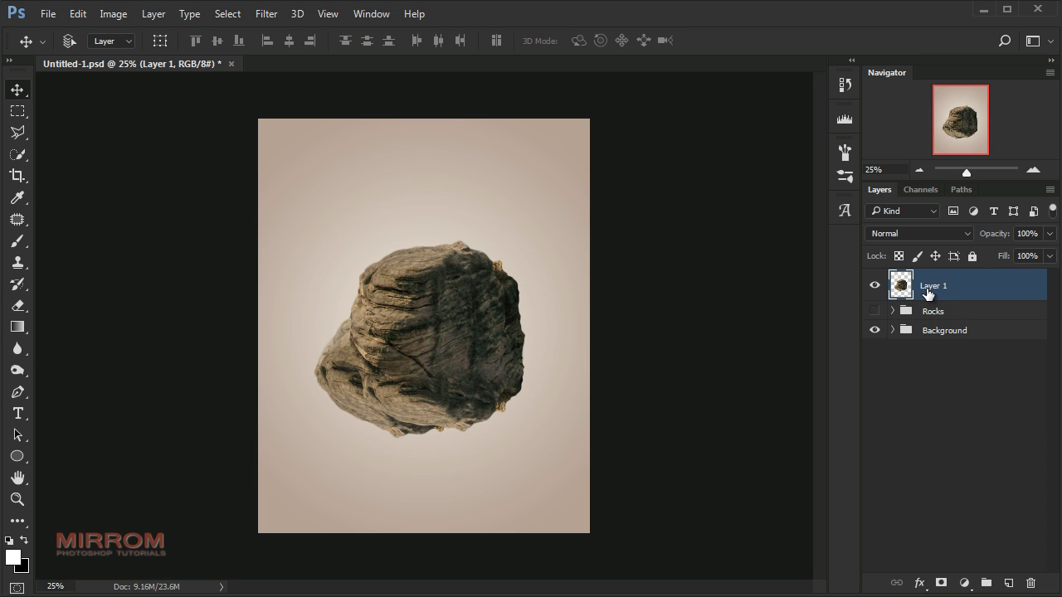
# Rename Layer 1 to Rock
pyautogui.doubleClick(931, 287)
pyautogui.write('ock')
pyautogui.press('Return')
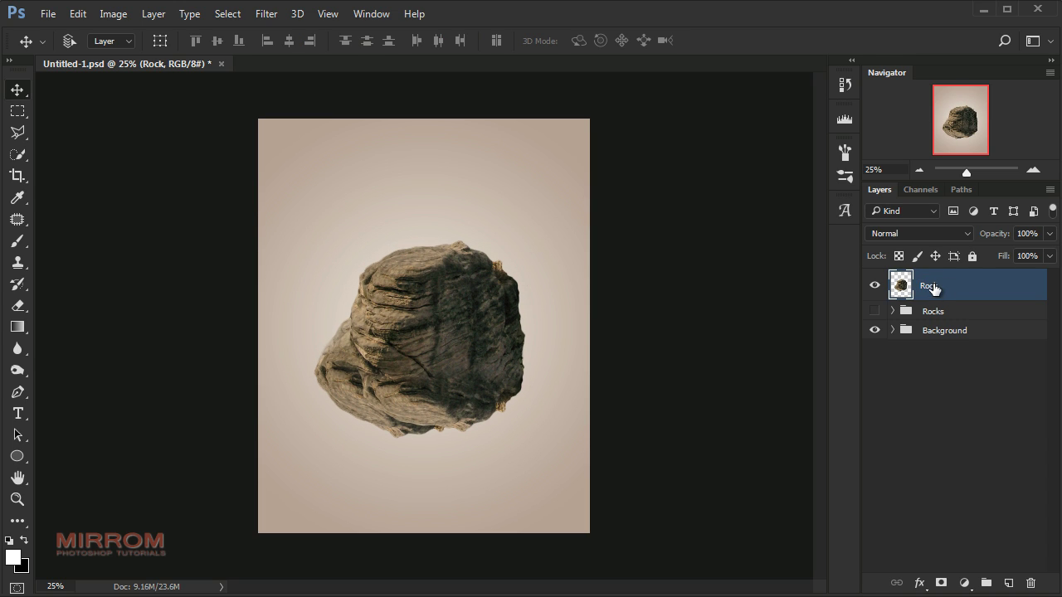
# Add a Vibrance adjustment clipped to Rock with Vibrance lowered to -34
pyautogui.click(965, 583)
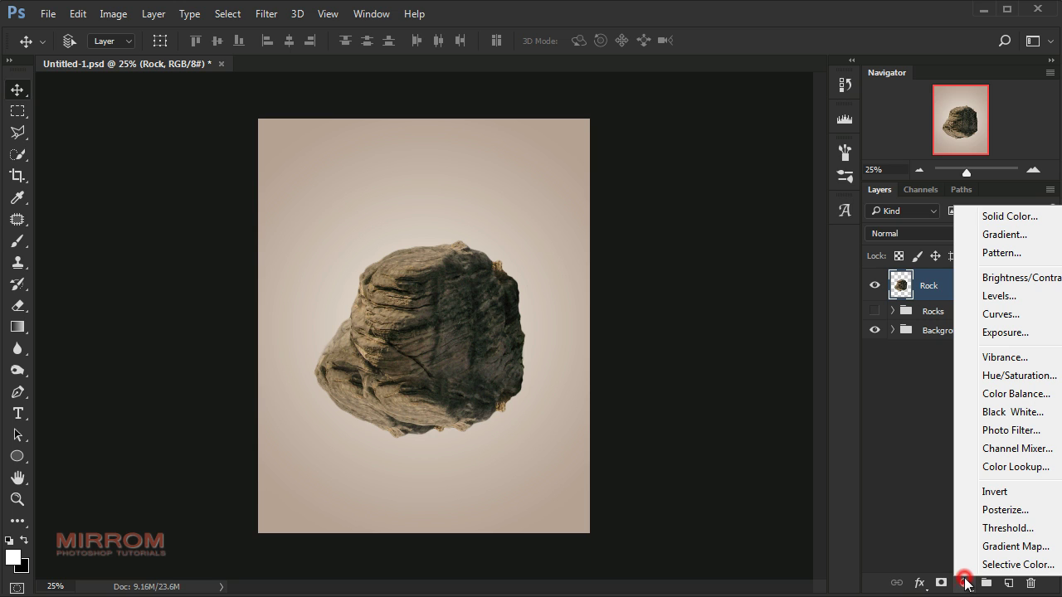
pyautogui.click(994, 358)
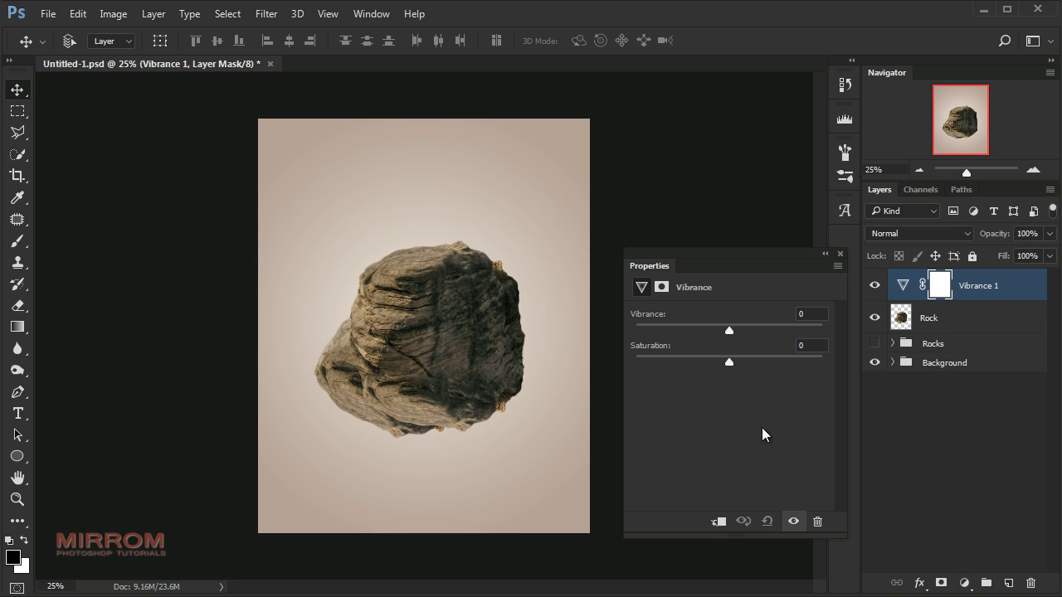
pyautogui.click(719, 521)
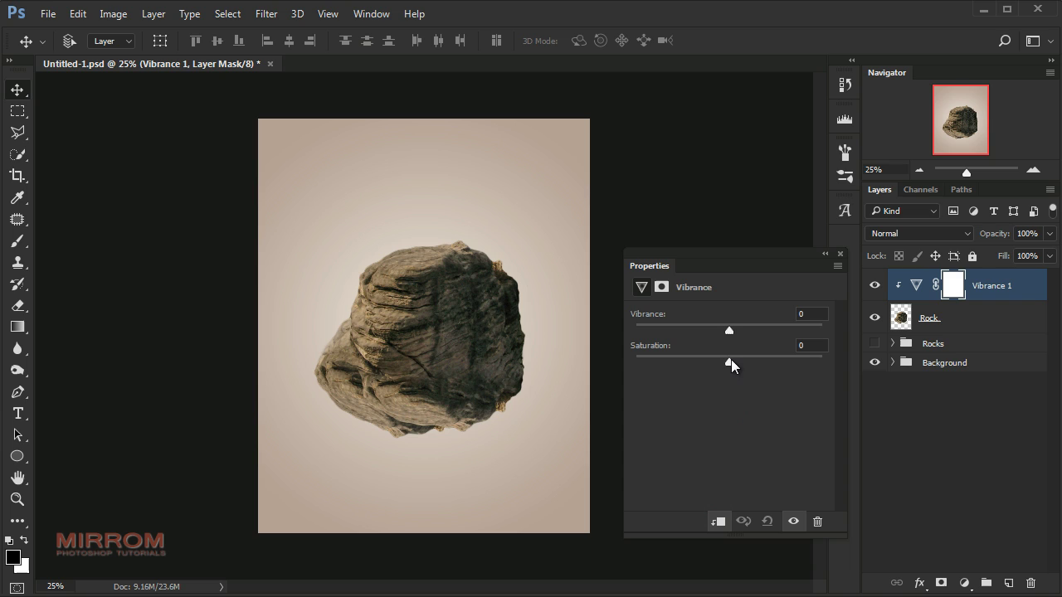
pyautogui.moveTo(728, 338); pyautogui.dragTo(698, 337)
pyautogui.click(840, 255)
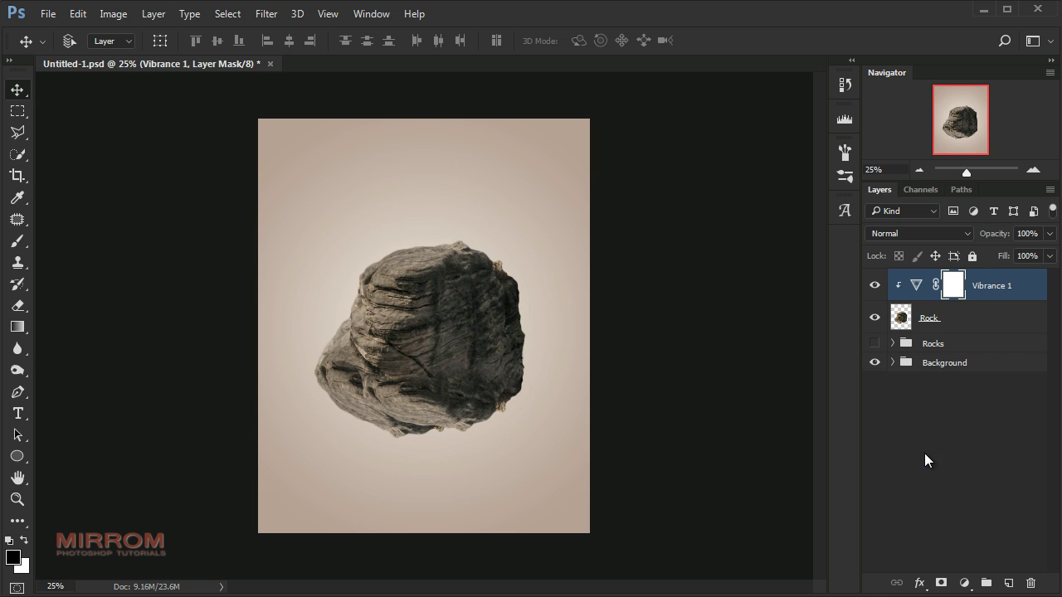
pyautogui.click(963, 583)
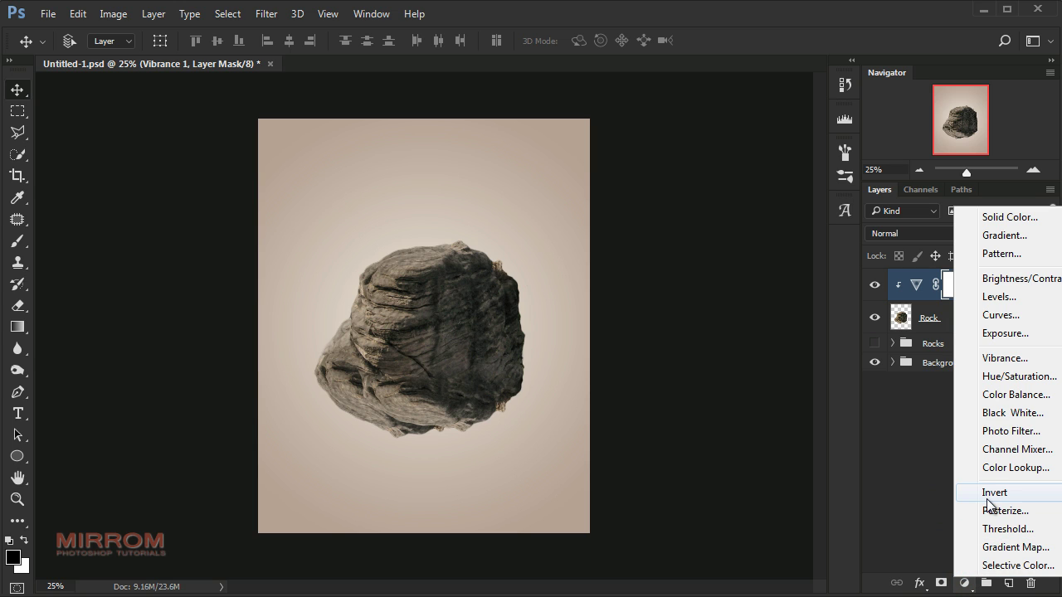
# Add a Brightness/Contrast adjustment clipped to Rock with Brightness 39
pyautogui.click(995, 282)
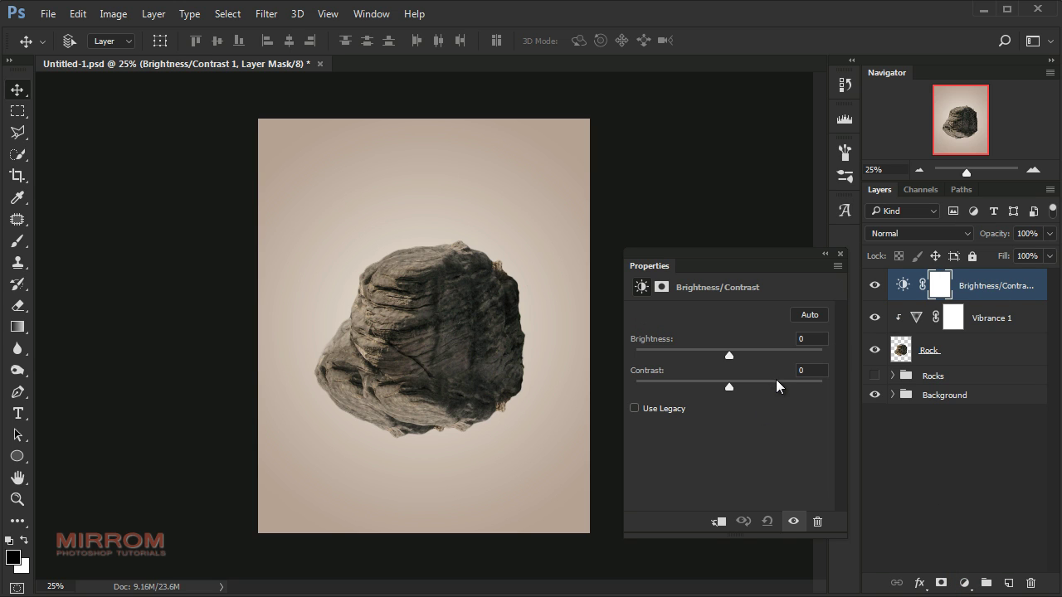
pyautogui.click(719, 522)
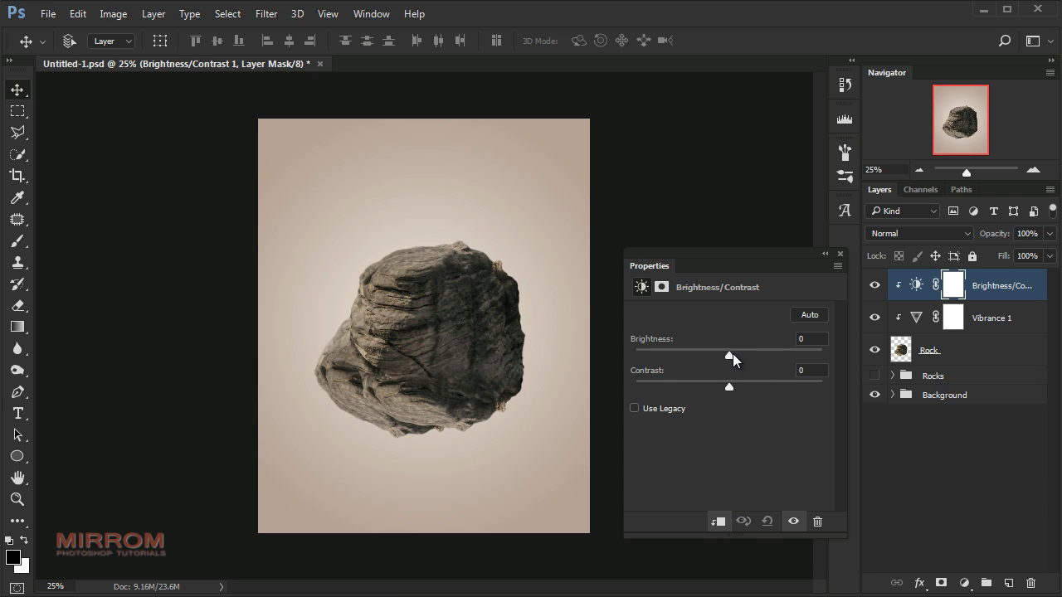
pyautogui.moveTo(733, 354); pyautogui.dragTo(752, 356)
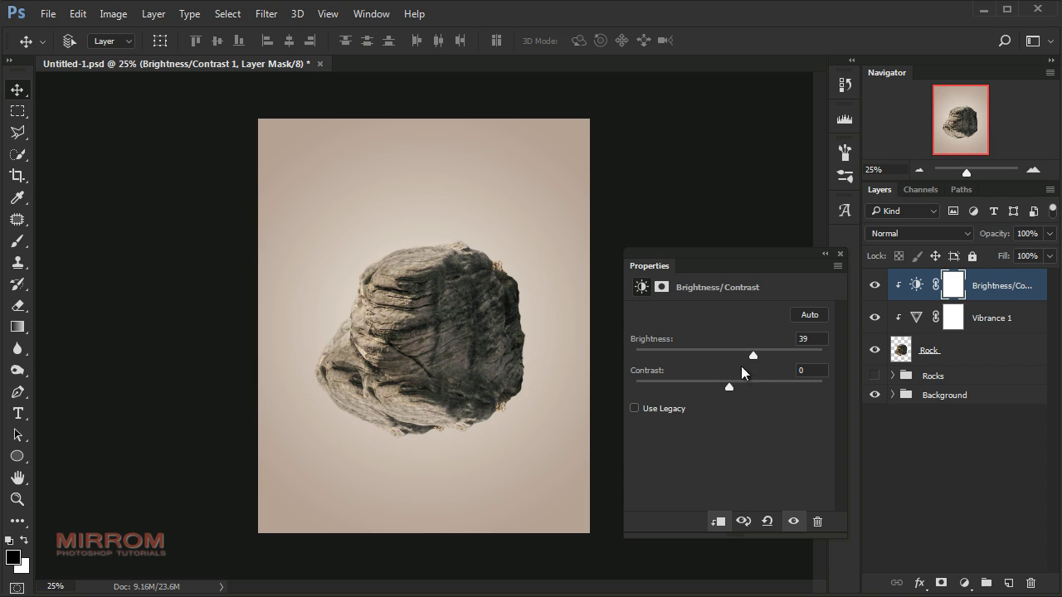
pyautogui.click(840, 255)
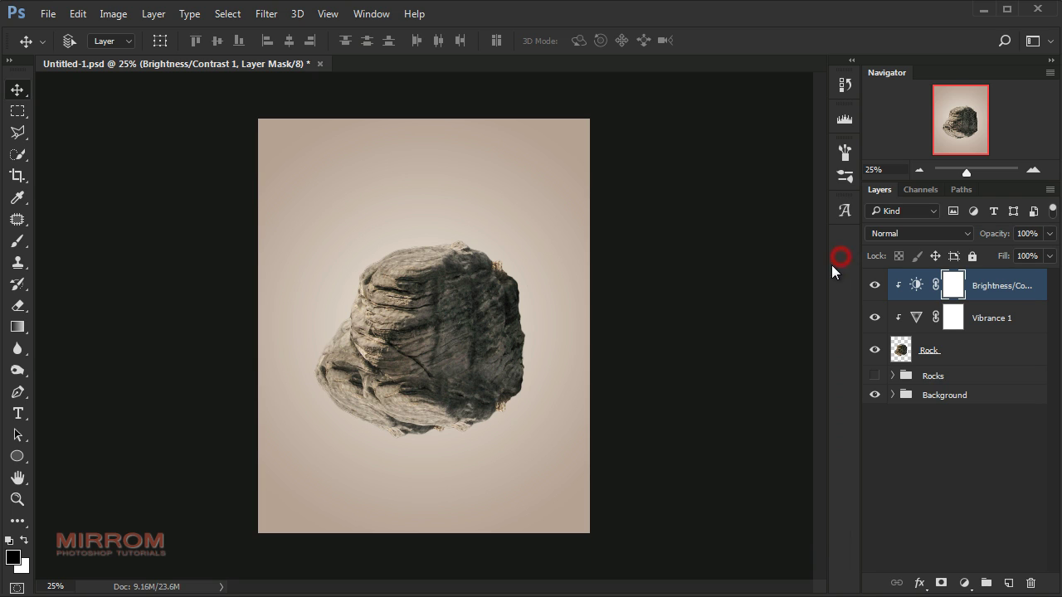
# Invert its mask to black and ready a brush with white as the foreground colour
pyautogui.moveTo(955, 291); pyautogui.dragTo(957, 294)
pyautogui.hotkey('ctrl', 'i')
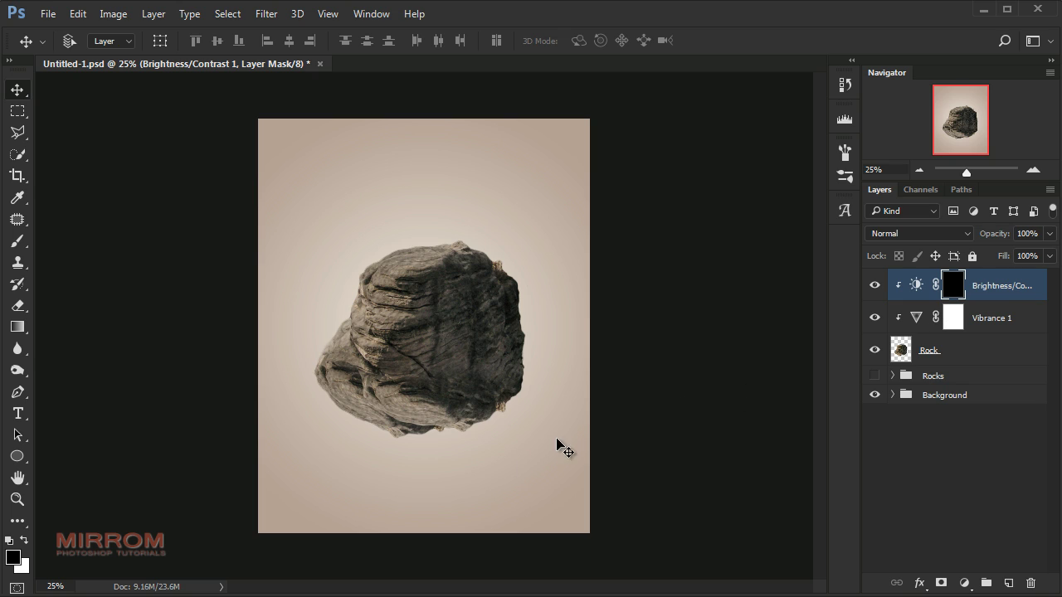
pyautogui.click(28, 540)
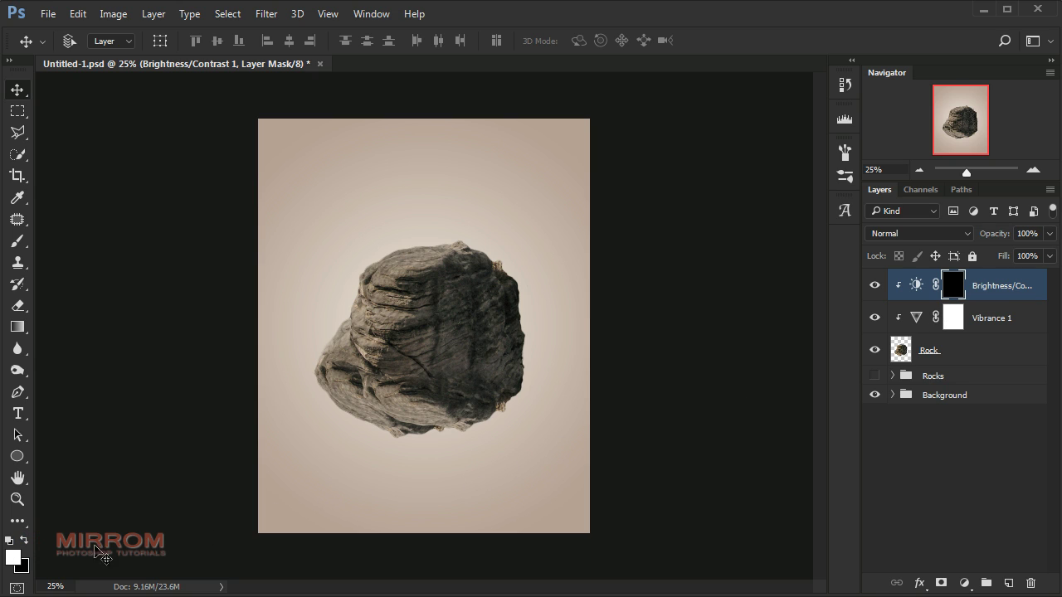
pyautogui.click(22, 247)
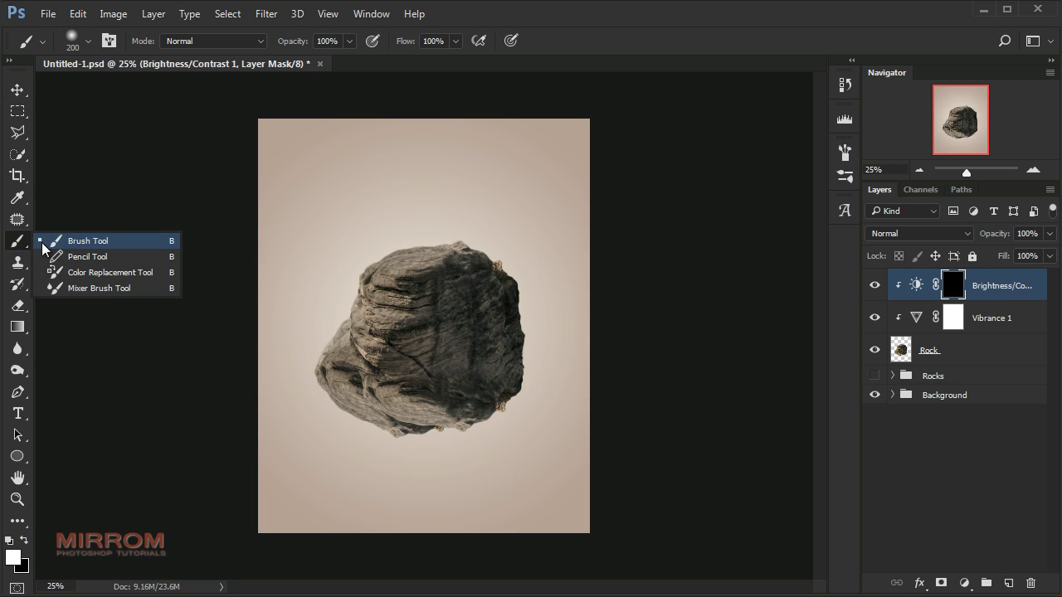
# Set up the regular brush at 84% opacity and 400 px size
pyautogui.click(49, 241)
pyautogui.rightClick(393, 221)
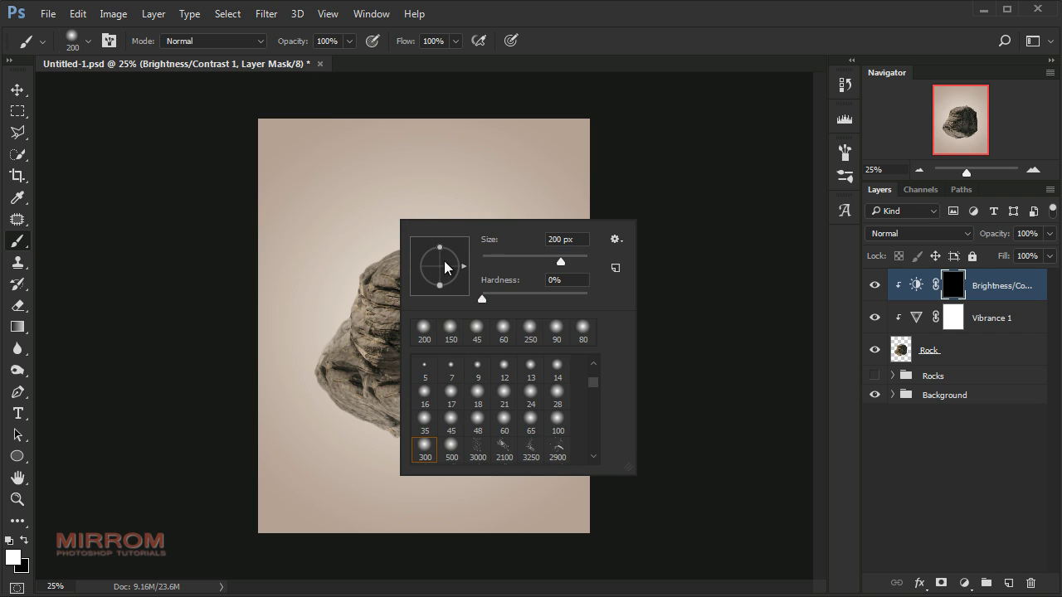
pyautogui.click(349, 42)
pyautogui.moveTo(352, 60); pyautogui.dragTo(338, 64)
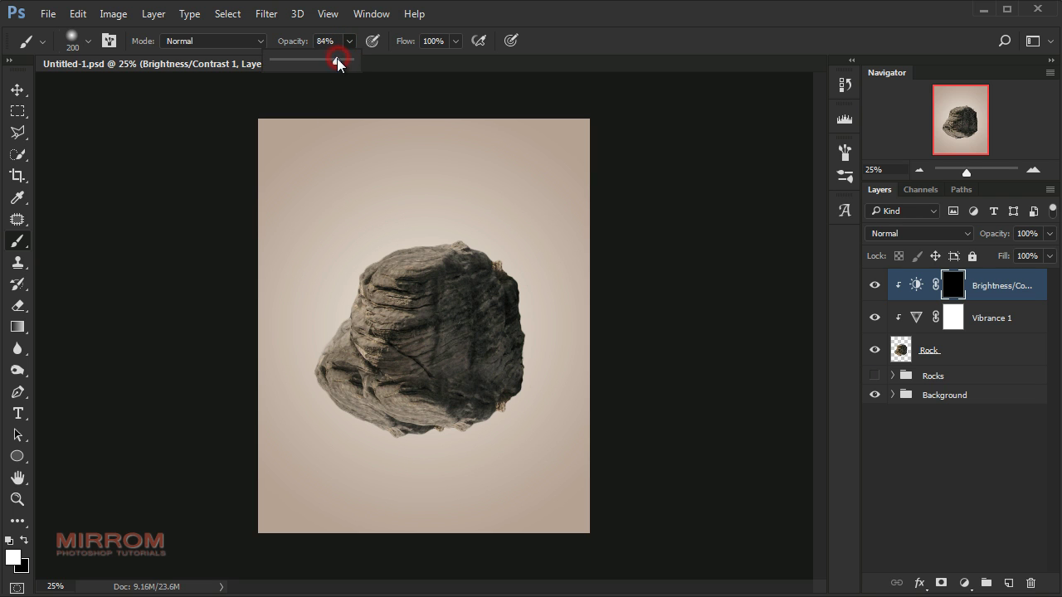
pyautogui.click(277, 171)
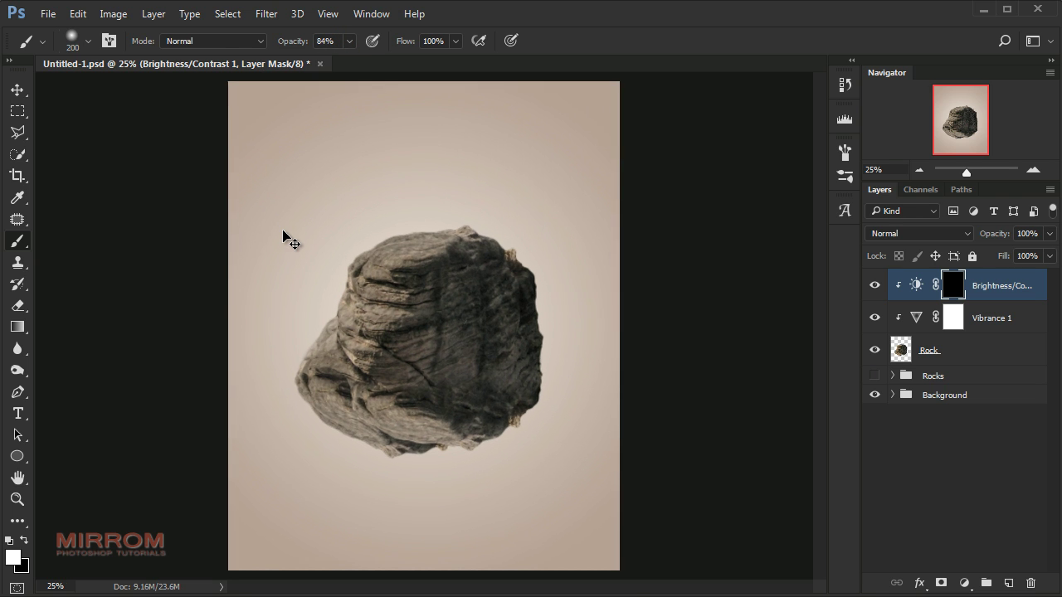
pyautogui.scroll(1, 282, 236)
pyautogui.scroll(1, 282, 236)
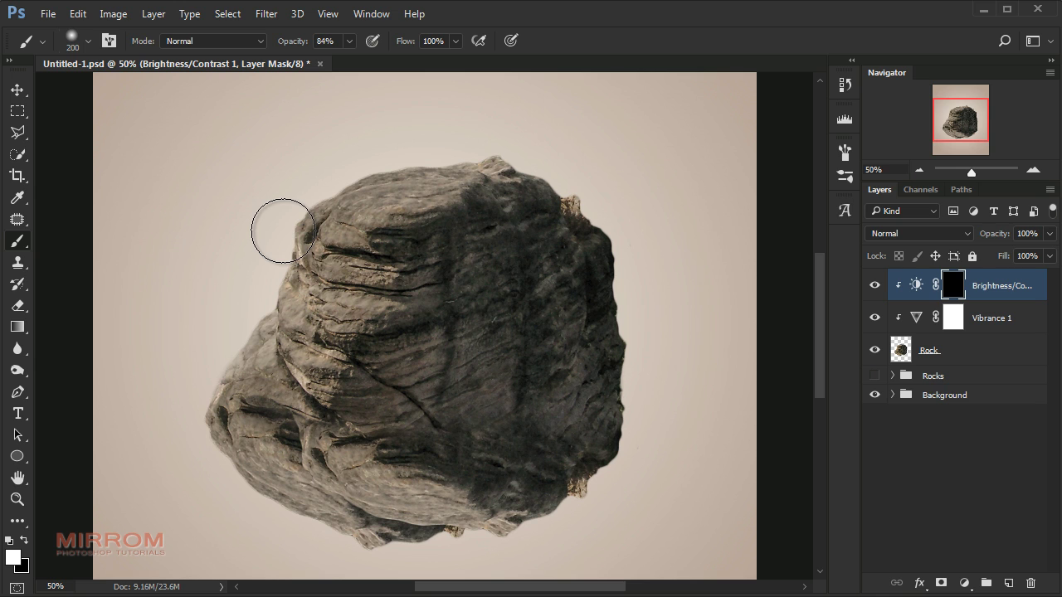
pyautogui.press(']')
pyautogui.press(']')
pyautogui.press(']')
# Paint white on the mask to brighten the rock's left side and upper-left area
pyautogui.click(294, 209)
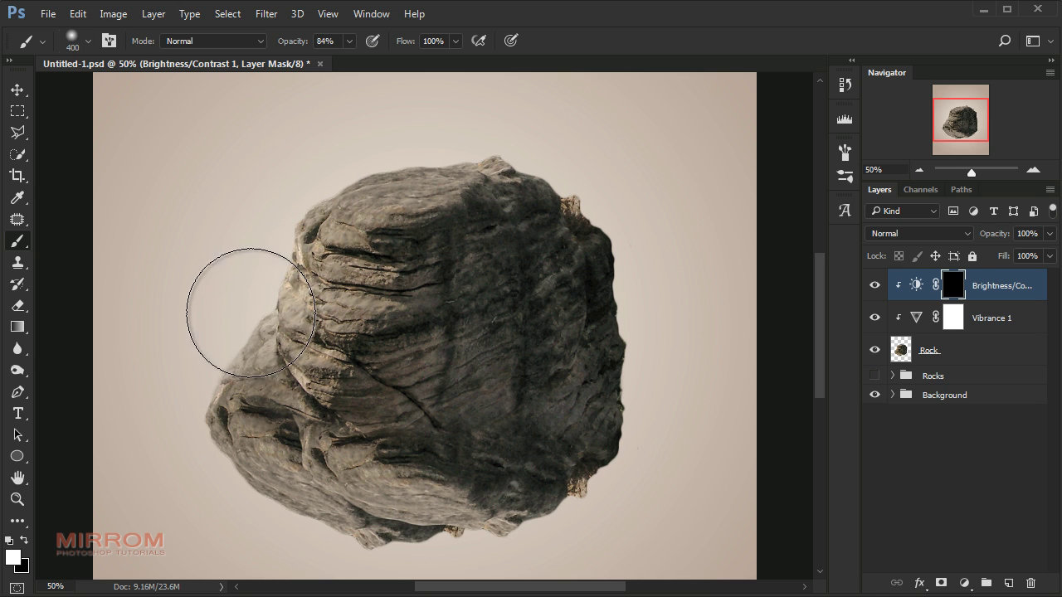
pyautogui.moveTo(250, 313); pyautogui.dragTo(212, 365)
pyautogui.press('[')
pyautogui.click(284, 183)
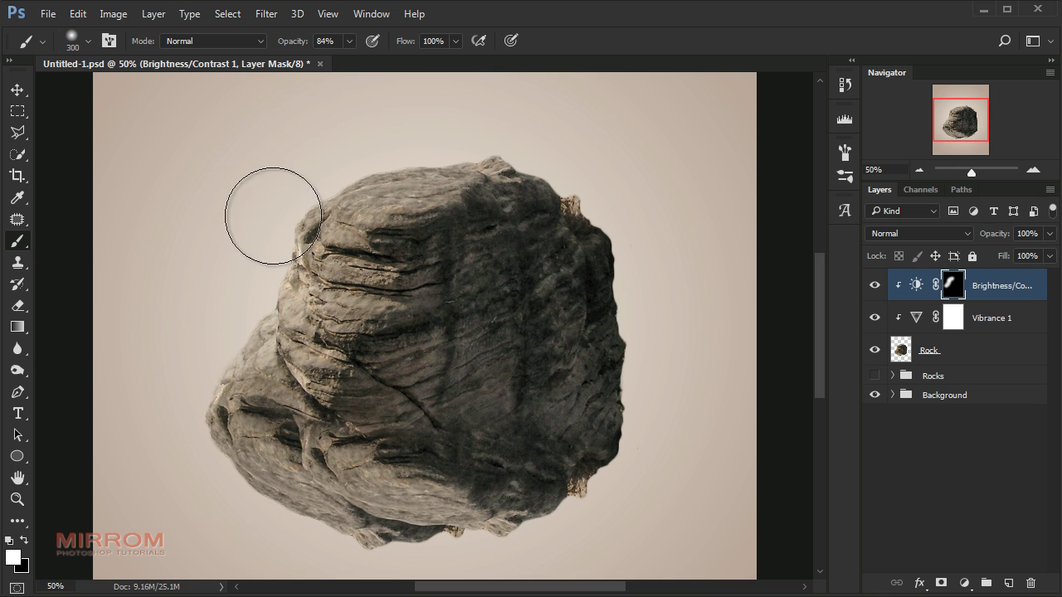
pyautogui.moveTo(273, 216); pyautogui.dragTo(367, 409)
pyautogui.click(214, 324)
pyautogui.press('[')
pyautogui.press('[')
pyautogui.press('[')
# Brighten the rock's top-right edge, left-face spots and centre, then compare the brightening on and off
pyautogui.click(583, 189)
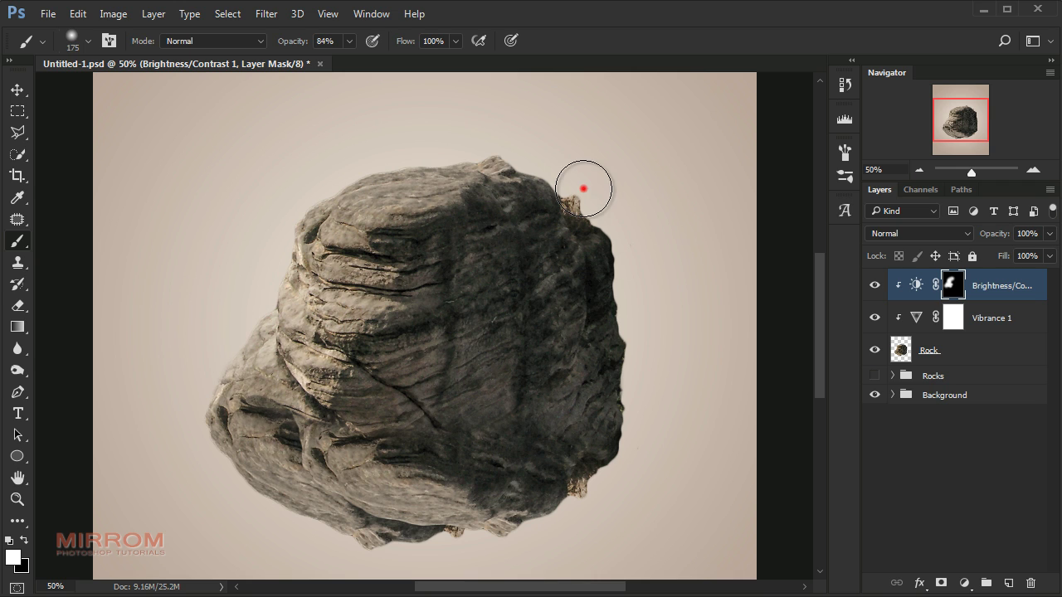
pyautogui.press(']')
pyautogui.press(']')
pyautogui.press(']')
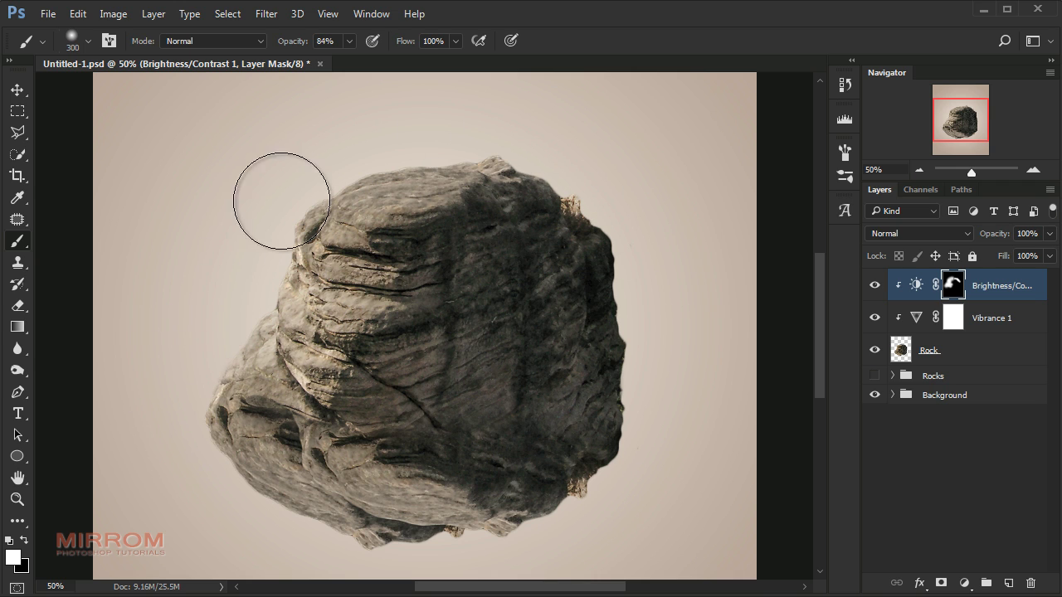
pyautogui.press('[')
pyautogui.press('[')
pyautogui.press('[')
pyautogui.click(323, 304)
pyautogui.click(310, 350)
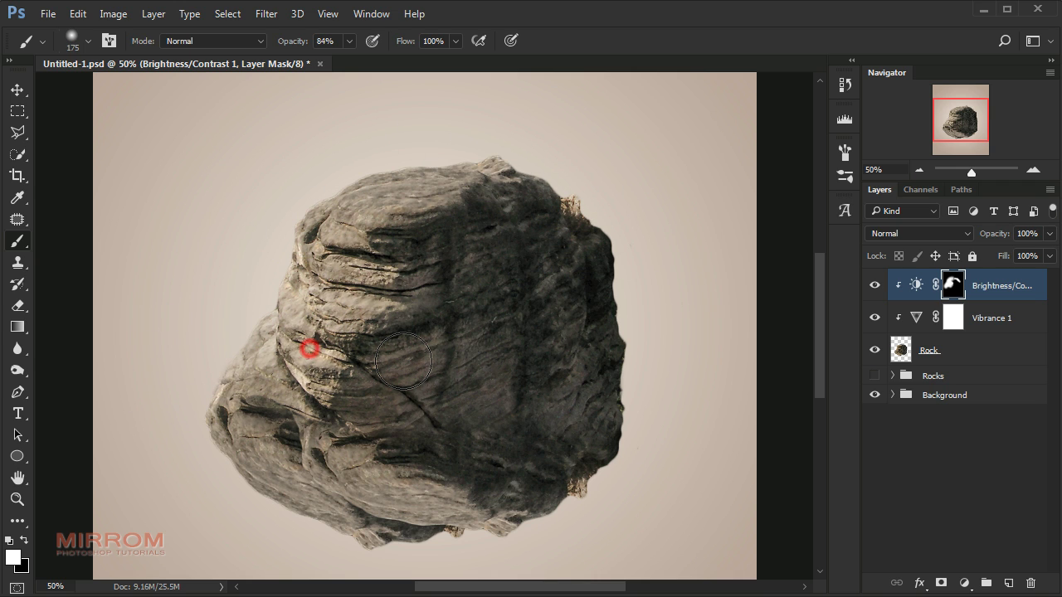
pyautogui.click(464, 348)
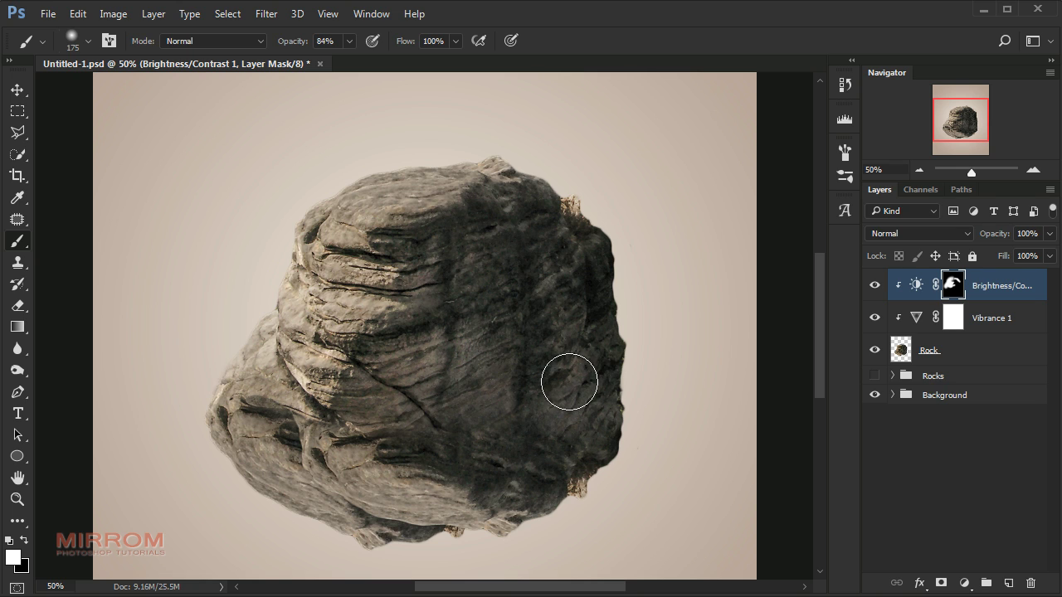
pyautogui.click(875, 286)
pyautogui.click(875, 286)
pyautogui.click(993, 312)
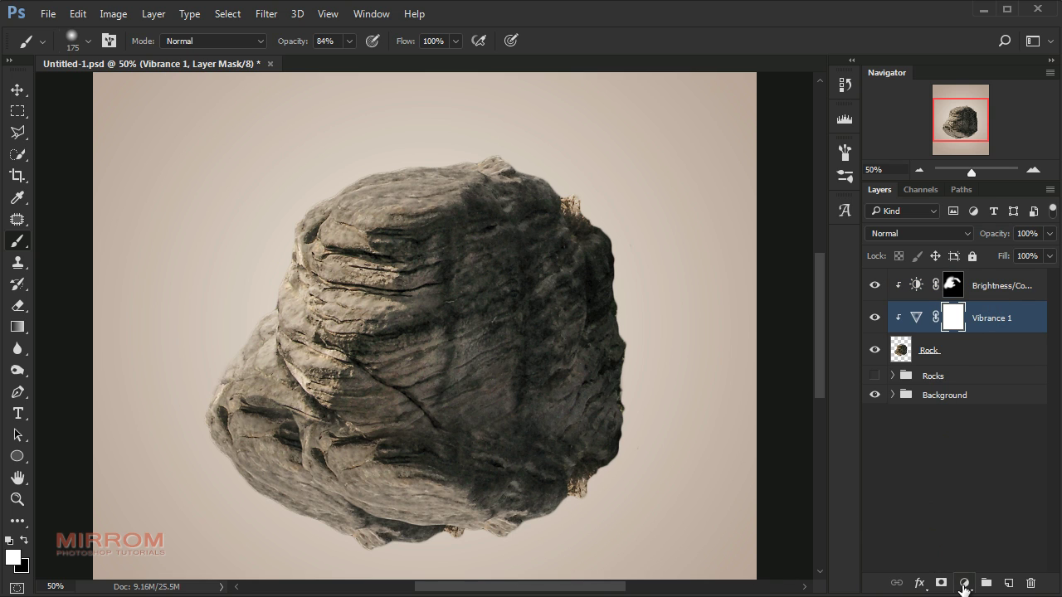
# Add Brightness/Contrast 2 above Vibrance 1 with Brightness -139 and Contrast 70
pyautogui.click(963, 584)
pyautogui.click(946, 280)
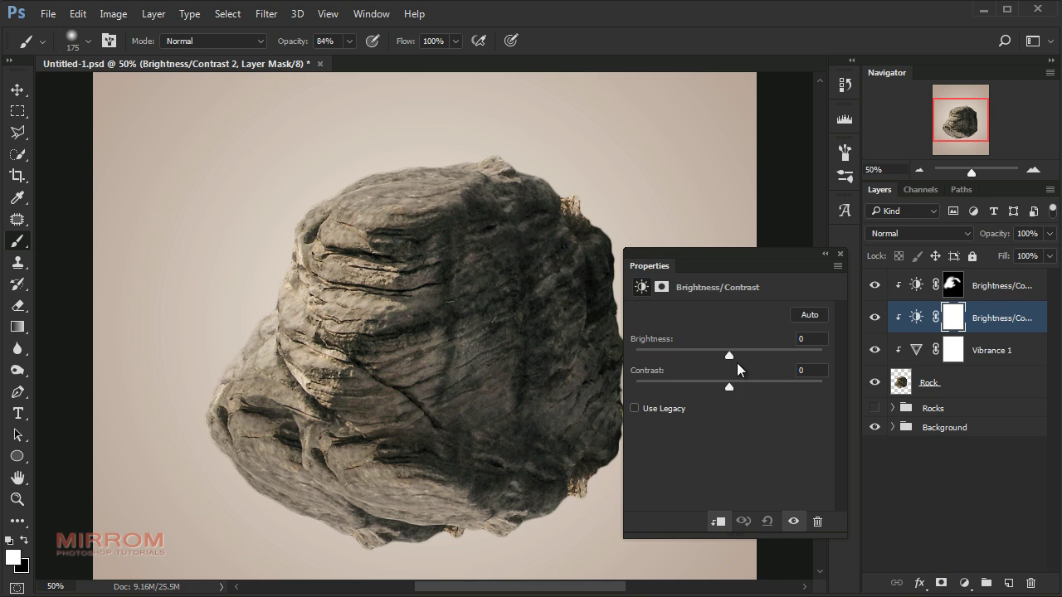
pyautogui.moveTo(728, 354); pyautogui.dragTo(662, 355)
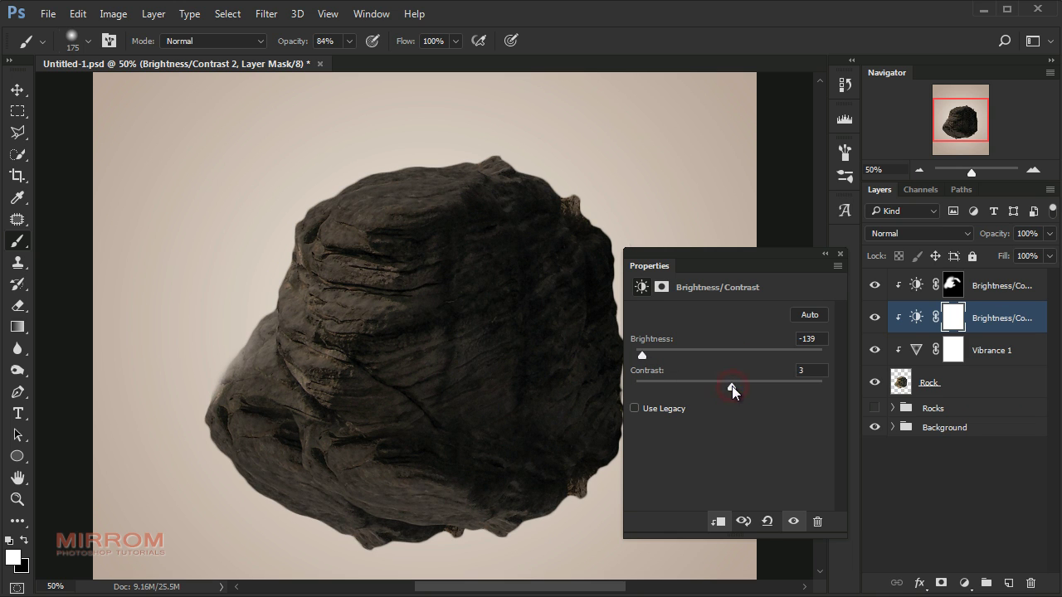
pyautogui.moveTo(732, 386); pyautogui.dragTo(774, 387)
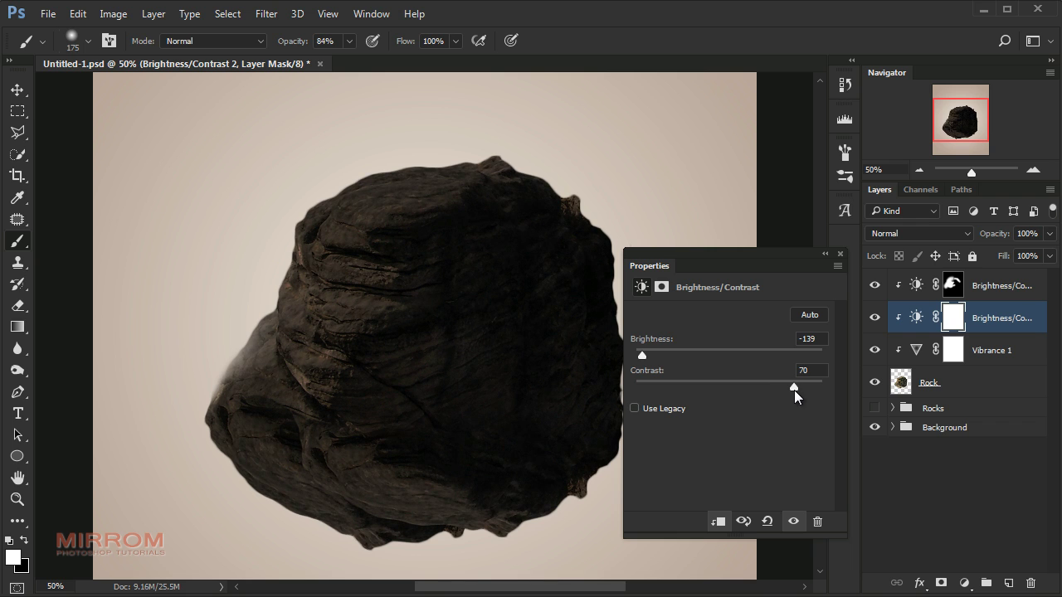
pyautogui.click(840, 254)
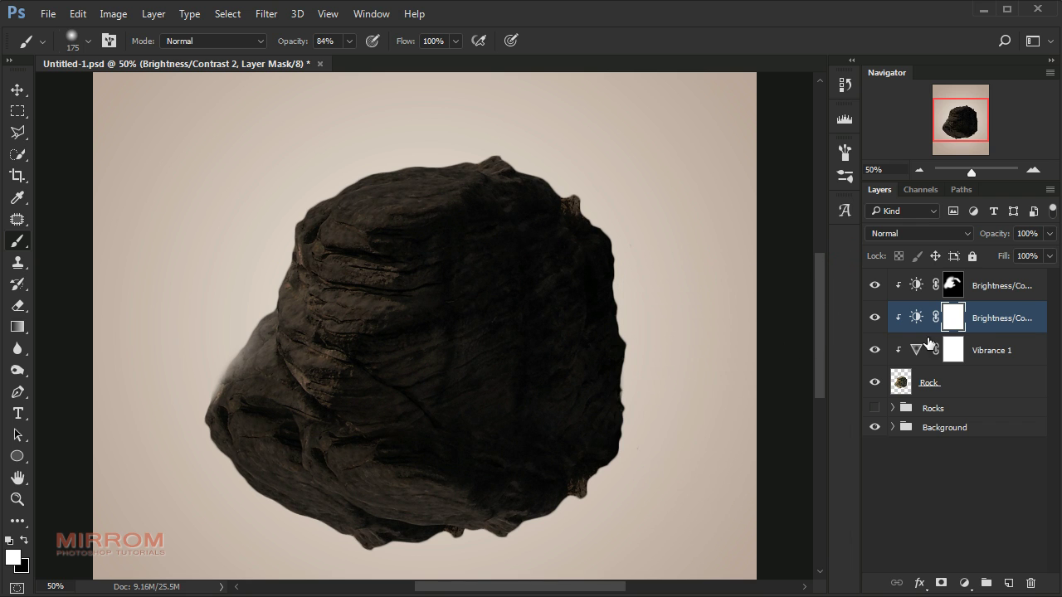
# Invert Brightness/Contrast 2's mask and paint the darkening back along the rock's bottom edge
pyautogui.hotkey('ctrl', 'i')
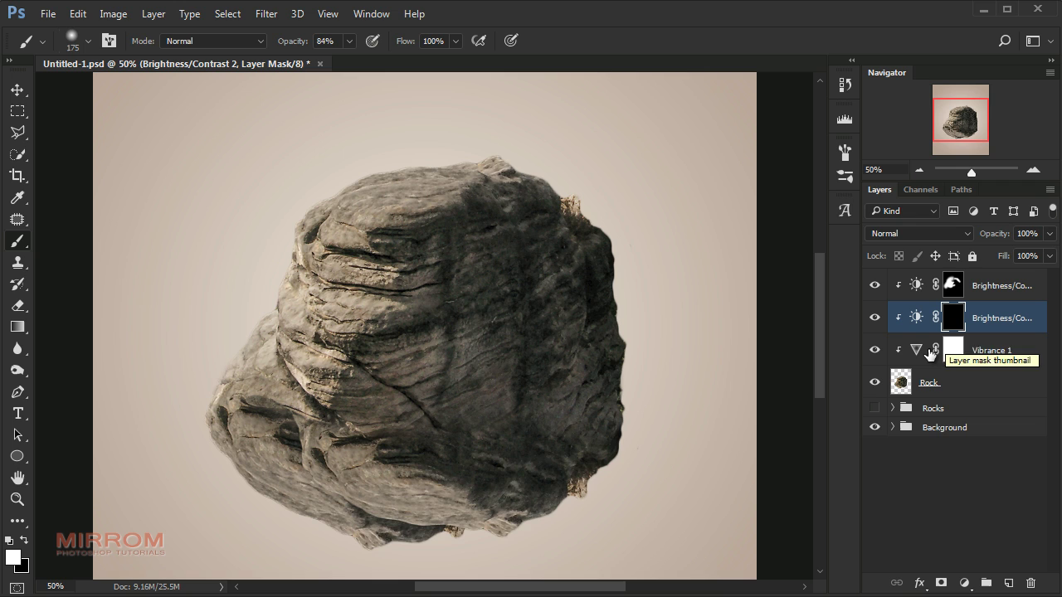
pyautogui.scroll(-2, 688, 410)
pyautogui.press(']')
pyautogui.press(']')
pyautogui.press(']')
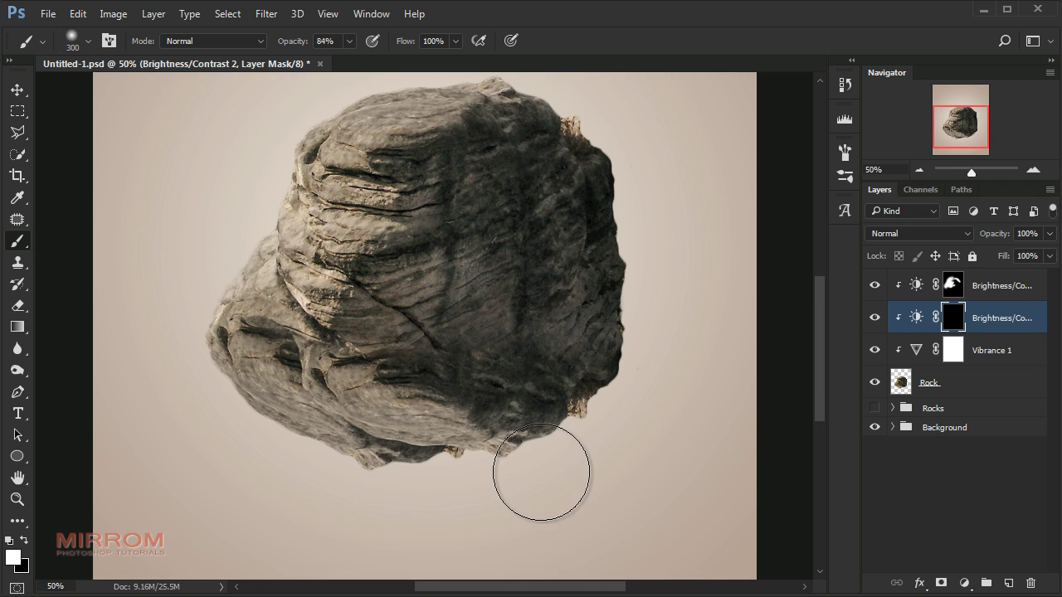
pyautogui.press(']')
pyautogui.moveTo(589, 431); pyautogui.dragTo(356, 452)
pyautogui.press('[')
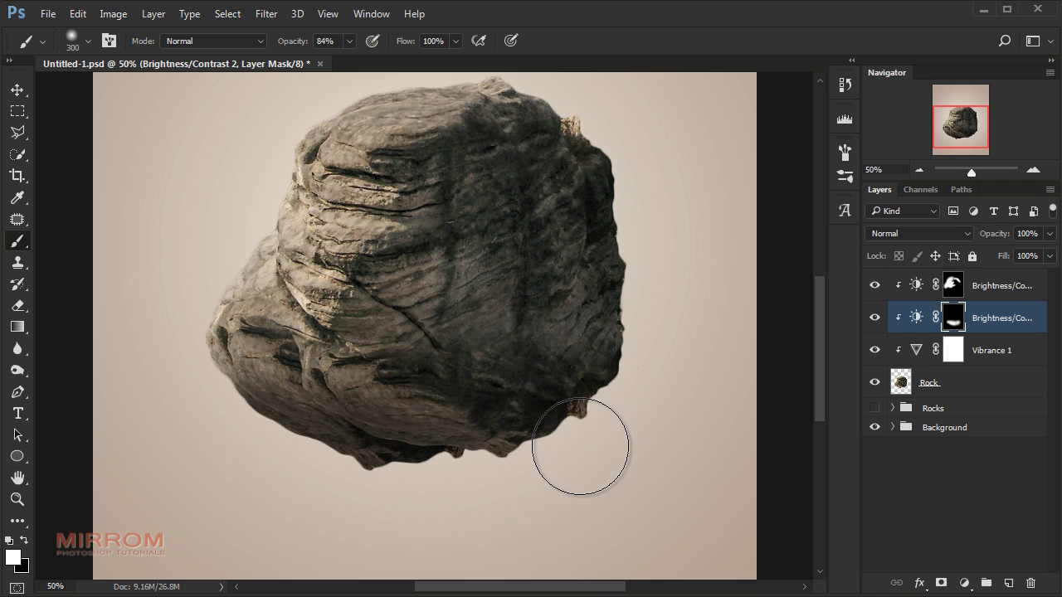
pyautogui.press('[')
# Paint soft shading along the lower-left rock with a 43% opacity brush
pyautogui.moveTo(304, 41); pyautogui.dragTo(268, 41)
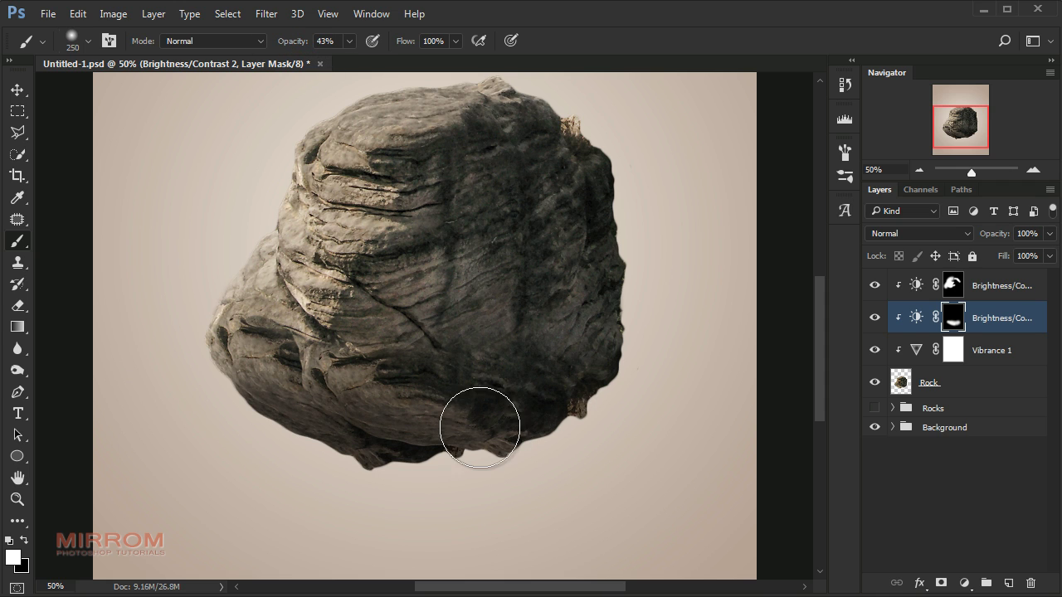
pyautogui.moveTo(432, 403)
pyautogui.mouseDown()
pyautogui.moveTo(354, 383)
pyautogui.moveTo(540, 363)
pyautogui.moveTo(557, 185)
pyautogui.moveTo(509, 208)
pyautogui.moveTo(403, 199)
pyautogui.mouseUp()
pyautogui.press(']')
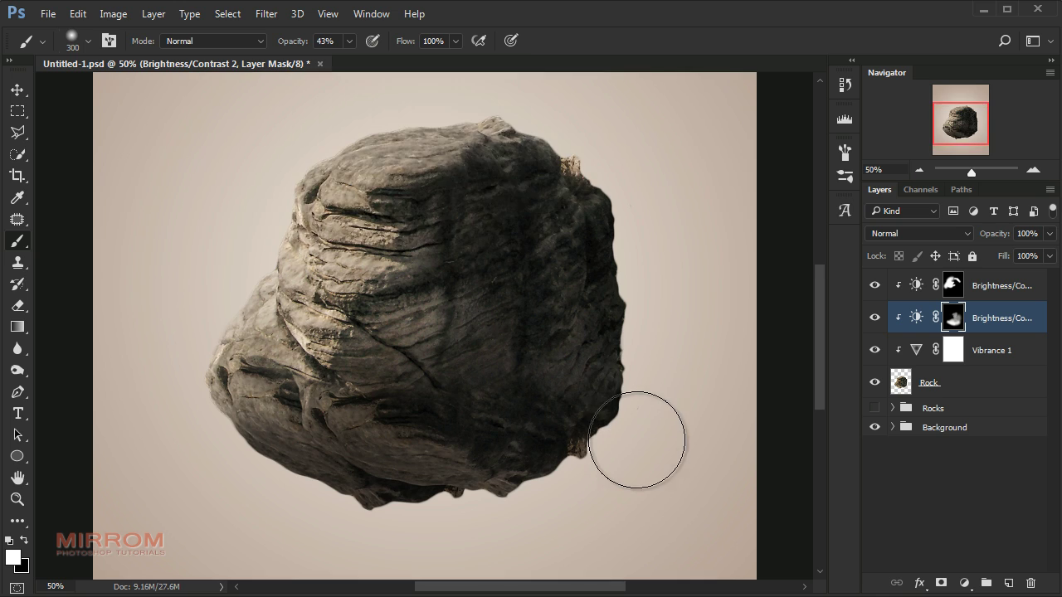
pyautogui.hotkey('ctrl', '-')
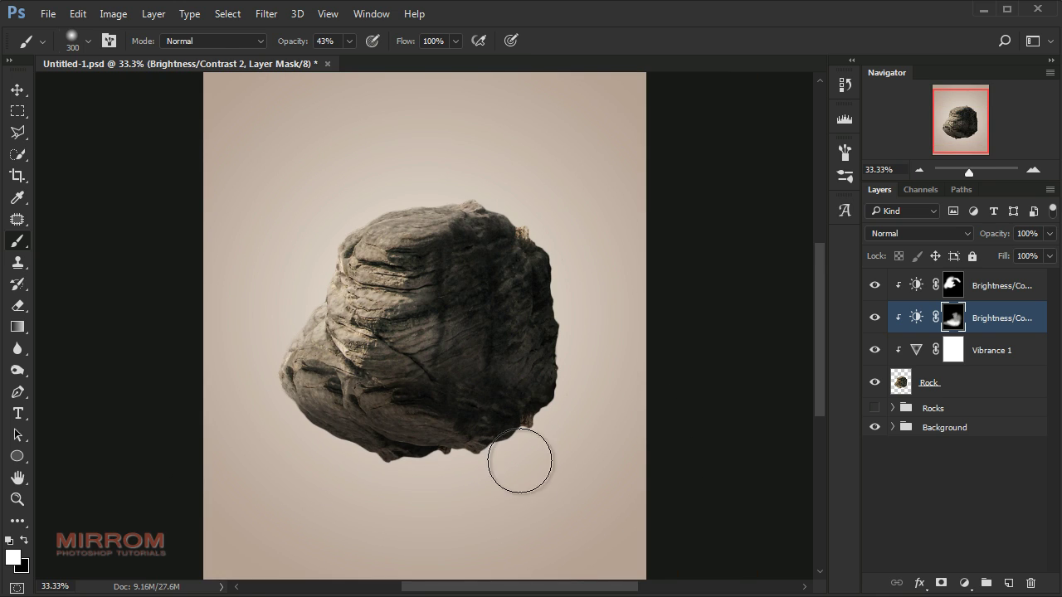
pyautogui.click(583, 424)
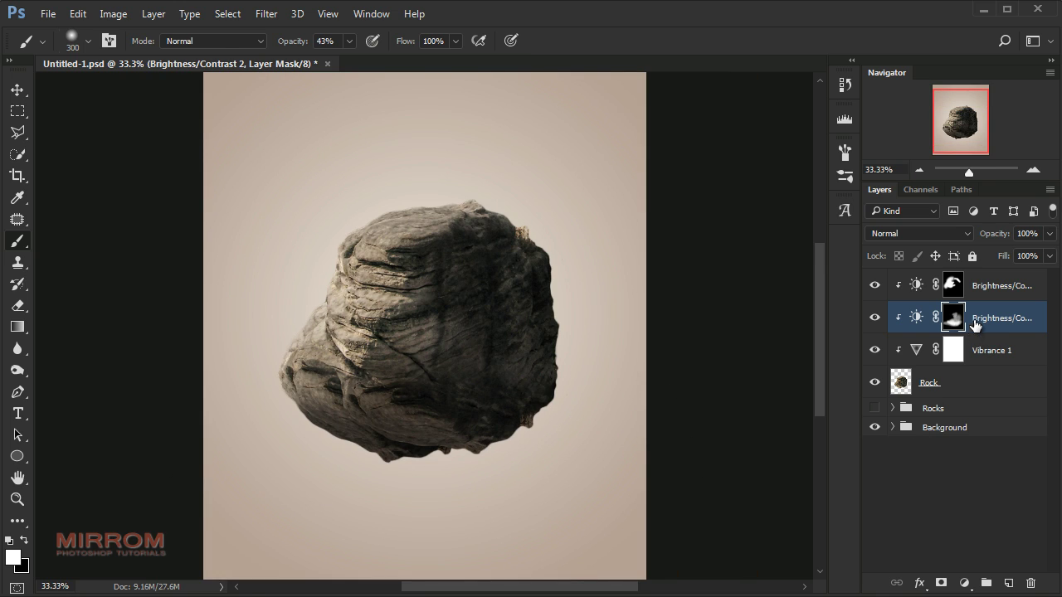
# Retune Brightness/Contrast 2 to Brightness -133 and Contrast 66, then compare it on and off
pyautogui.doubleClick(917, 318)
pyautogui.click(809, 339)
pyautogui.press('Up')
pyautogui.press('Up')
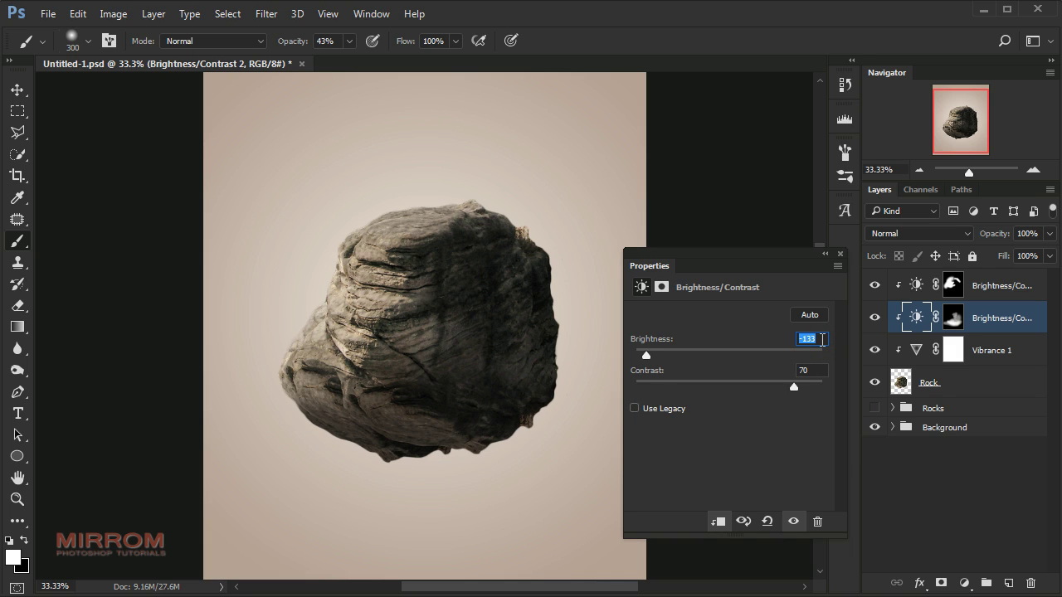
pyautogui.click(825, 371)
pyautogui.press('Down')
pyautogui.press('Down')
pyautogui.press('Down')
pyautogui.click(843, 256)
pyautogui.press('v')
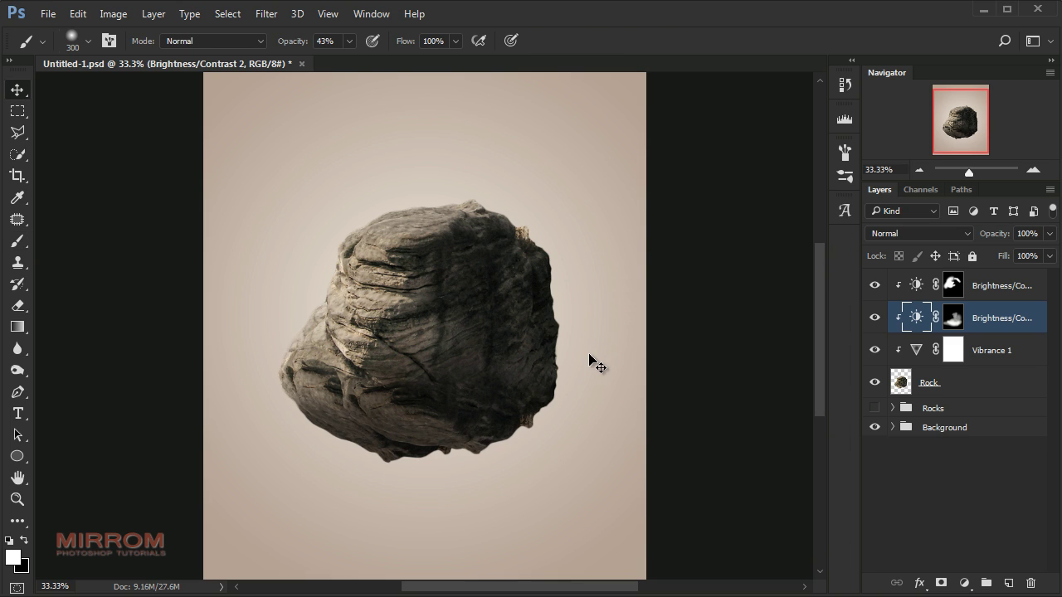
pyautogui.click(876, 318)
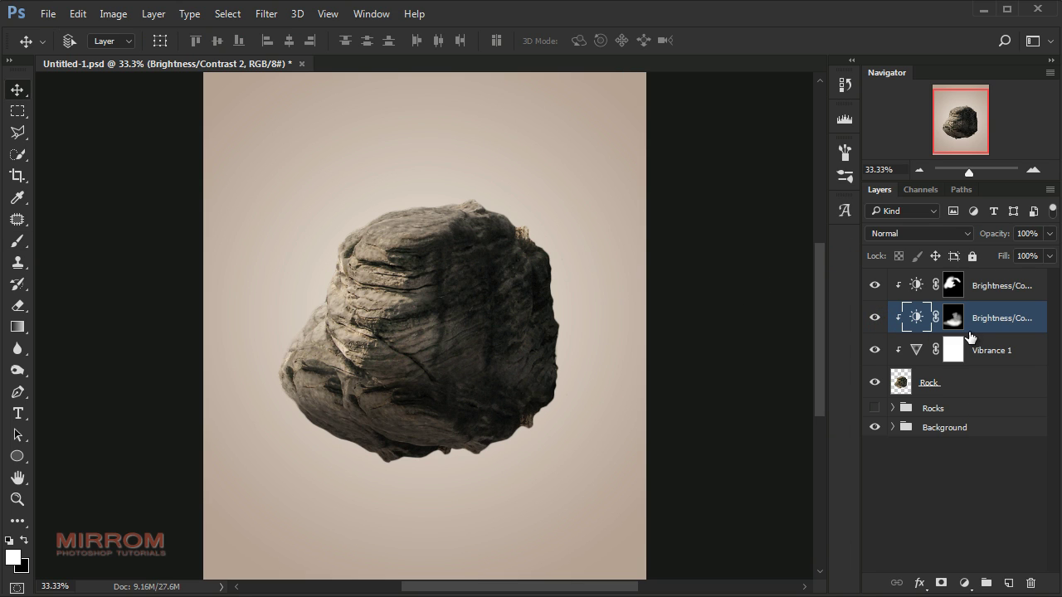
pyautogui.click(1000, 290)
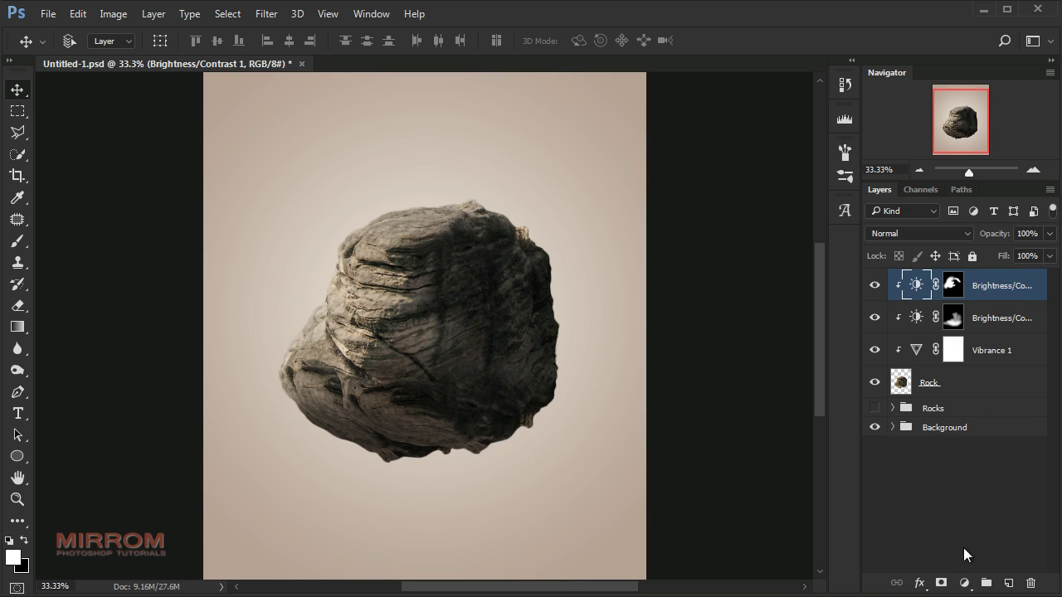
# Add a Color Balance layer clipped to Rock with midtones +12, -11, -10
pyautogui.click(964, 583)
pyautogui.click(1007, 396)
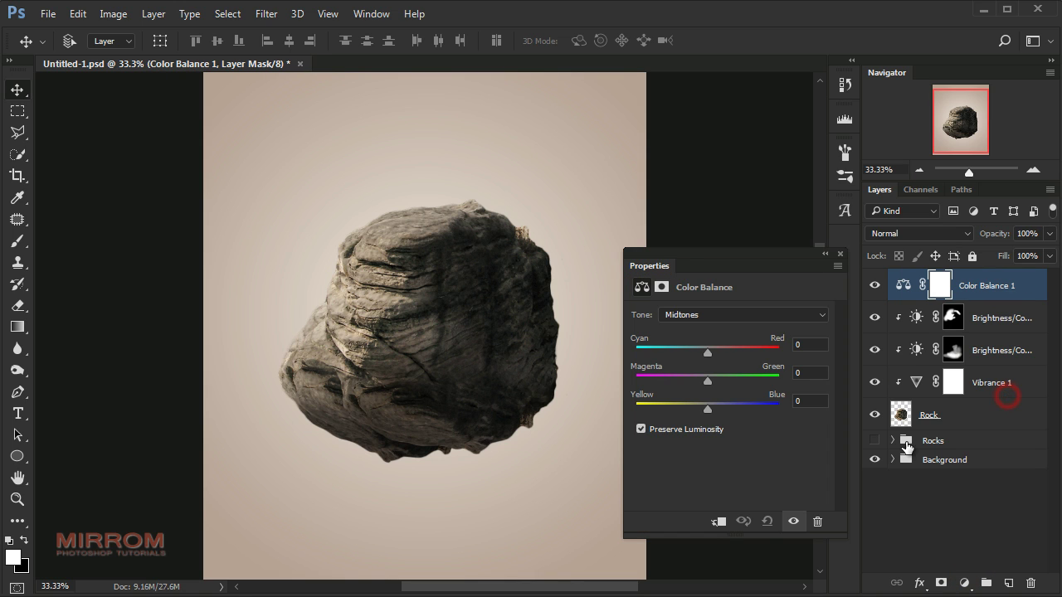
pyautogui.click(719, 523)
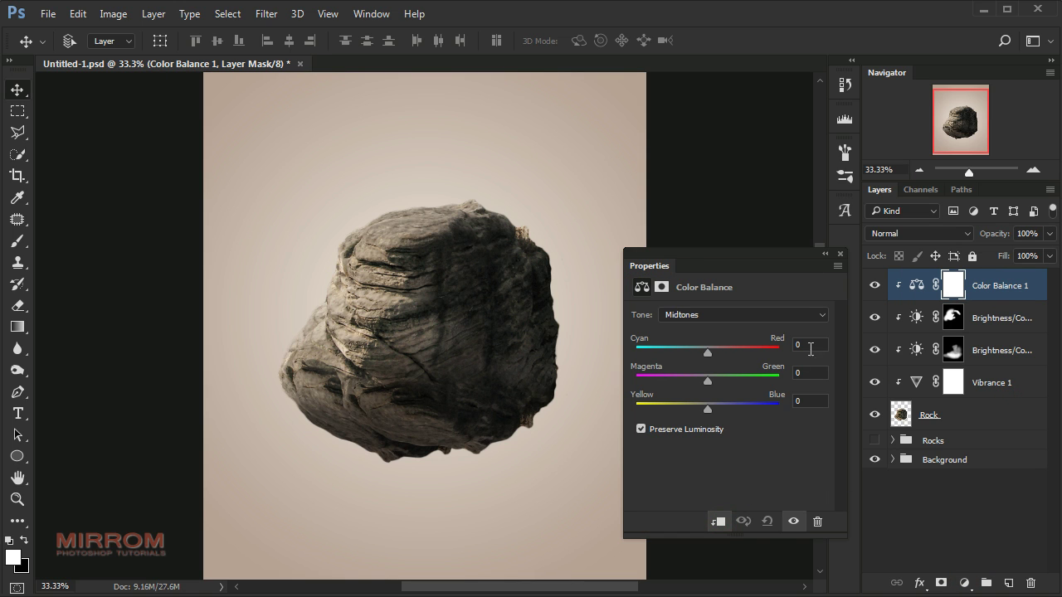
pyautogui.press('Up')
pyautogui.press('Up')
pyautogui.press('Up')
pyautogui.click(810, 375)
pyautogui.press('Down')
pyautogui.press('Down')
pyautogui.click(810, 403)
pyautogui.press('Down')
pyautogui.press('Down')
pyautogui.press('Down')
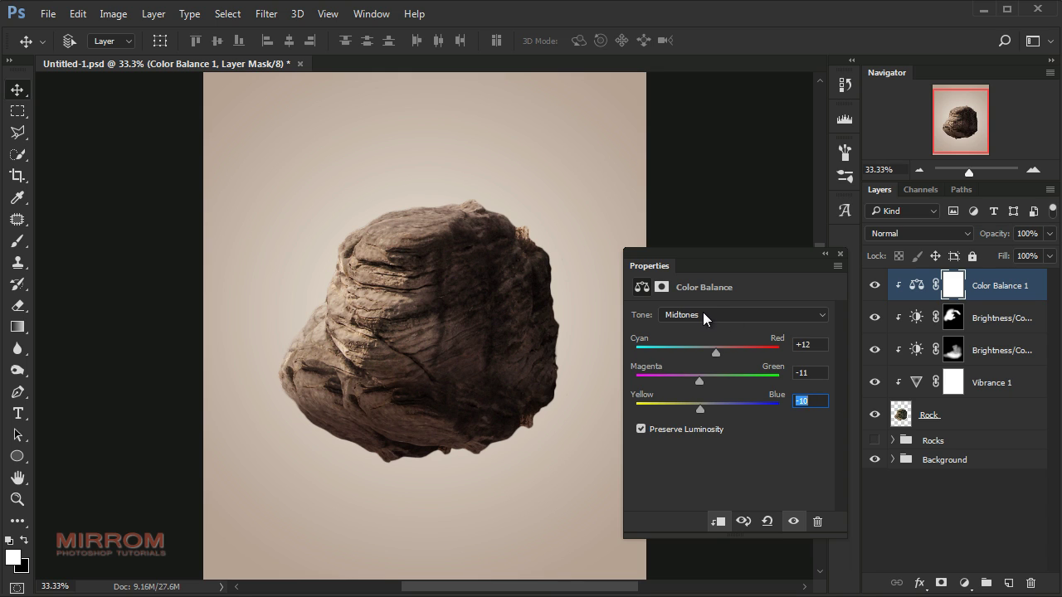
# Check the Color Balance shadows range, then zoom out to view the whole canvas
pyautogui.click(703, 311)
pyautogui.click(706, 331)
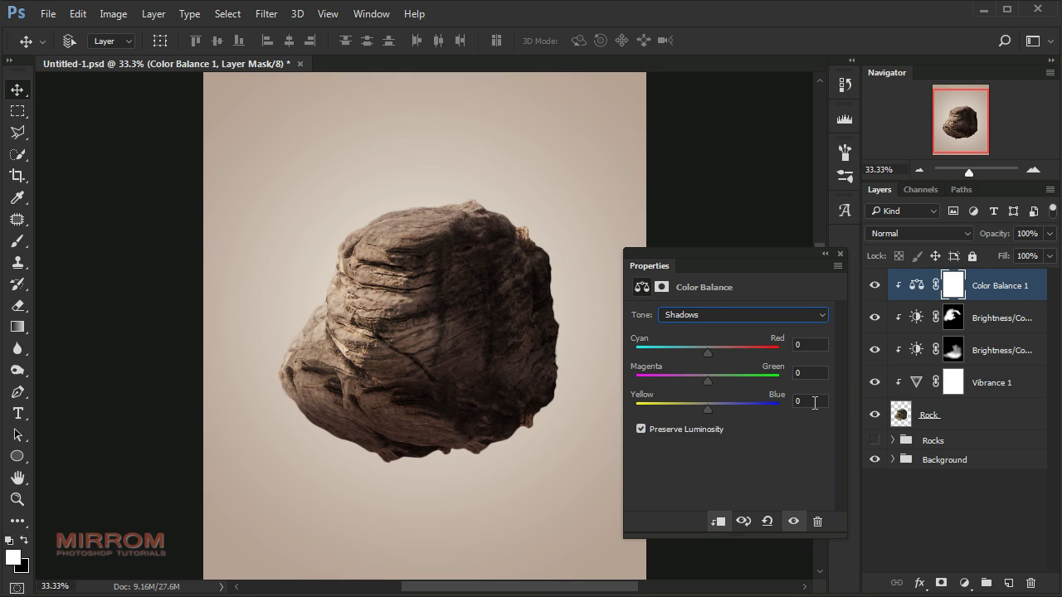
pyautogui.write('+3')
pyautogui.click(838, 255)
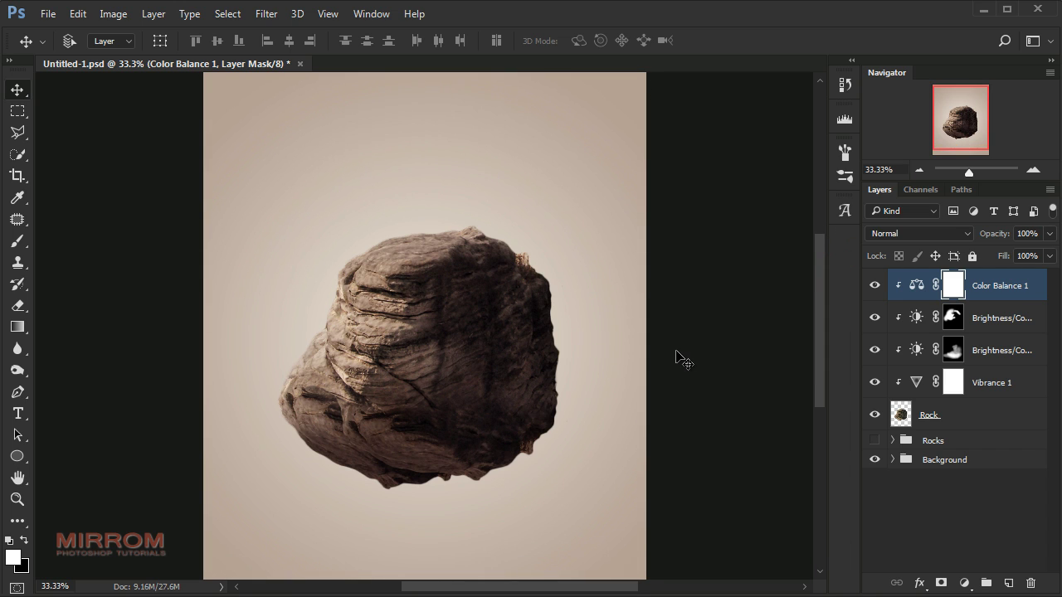
pyautogui.hotkey('ctrl', '-')
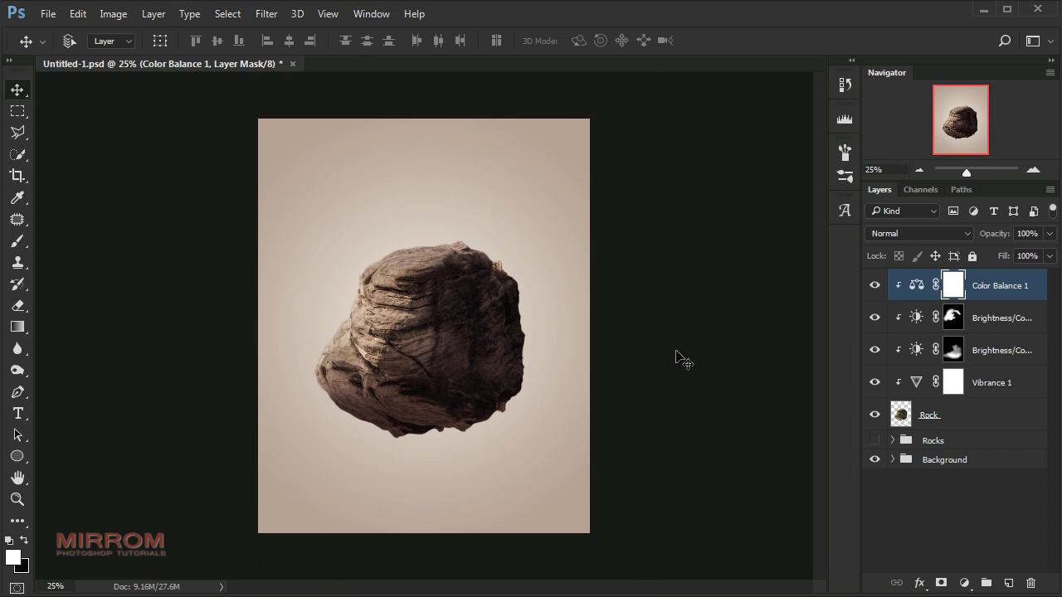
# Paint black with a 600 px brush on the Brightness/Contrast 2 mask over the rock's upper right
pyautogui.click(876, 351)
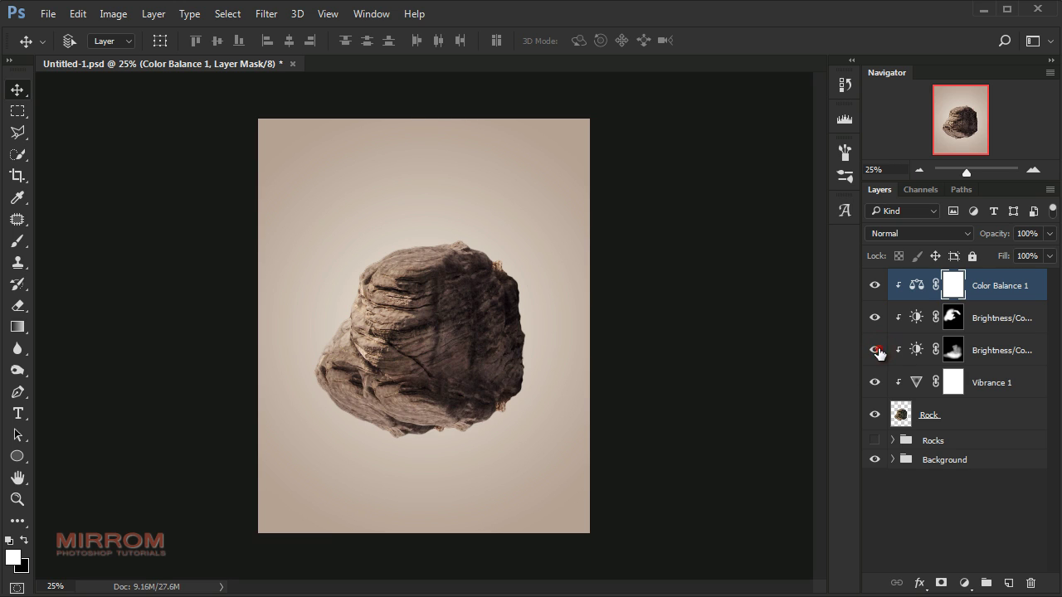
pyautogui.click(954, 352)
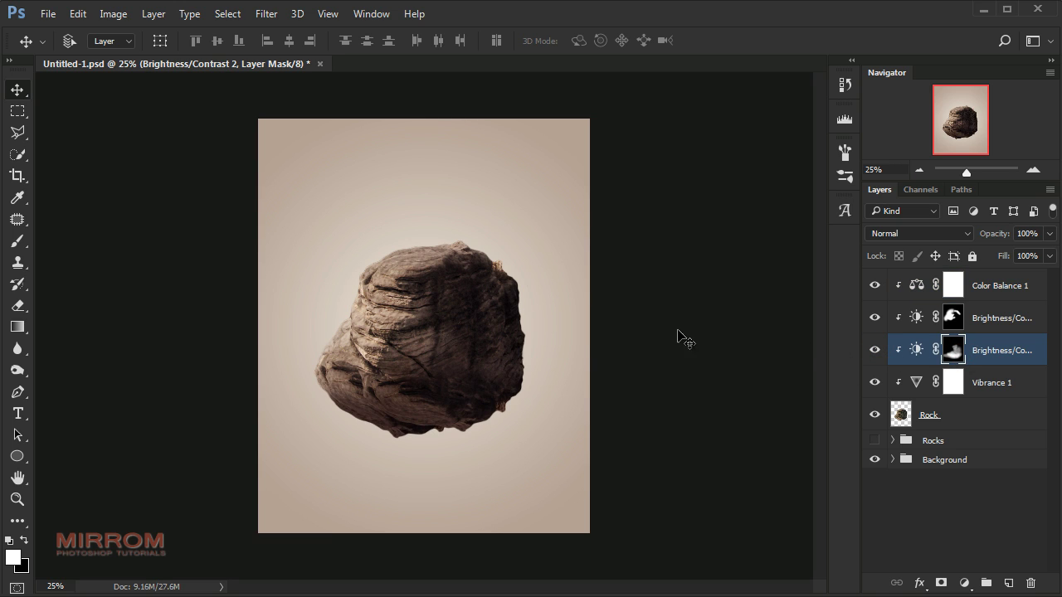
pyautogui.press('b')
pyautogui.press('x')
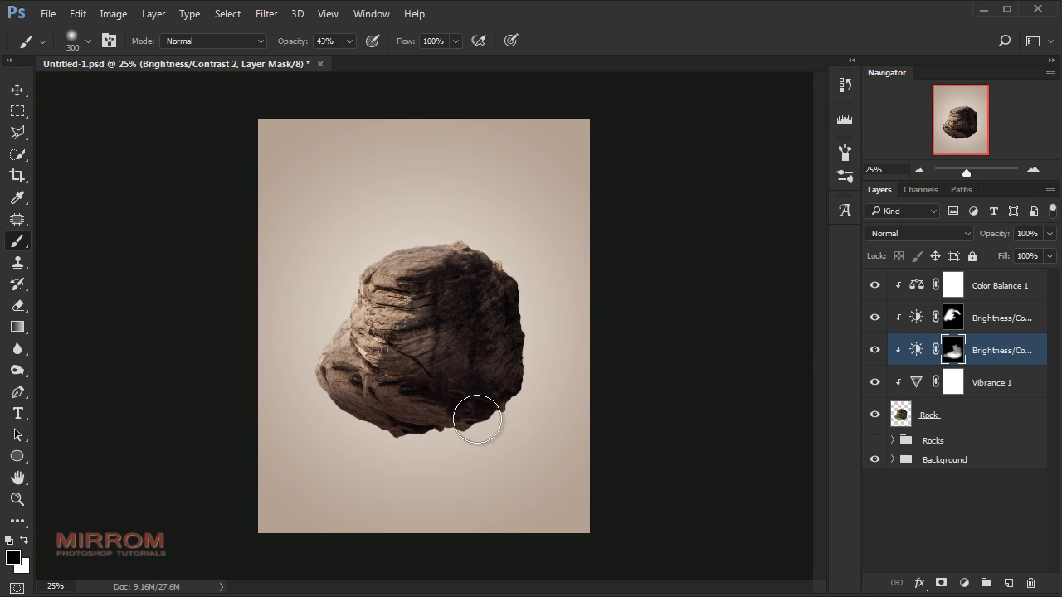
pyautogui.moveTo(543, 261); pyautogui.dragTo(589, 261)
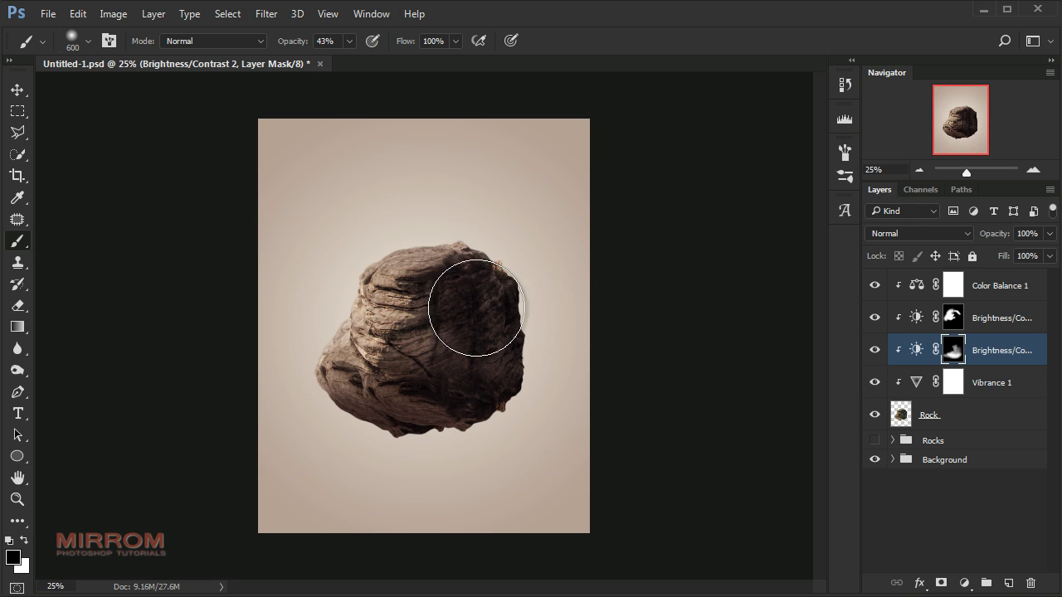
pyautogui.moveTo(569, 382); pyautogui.dragTo(583, 408)
pyautogui.moveTo(409, 238); pyautogui.dragTo(328, 239)
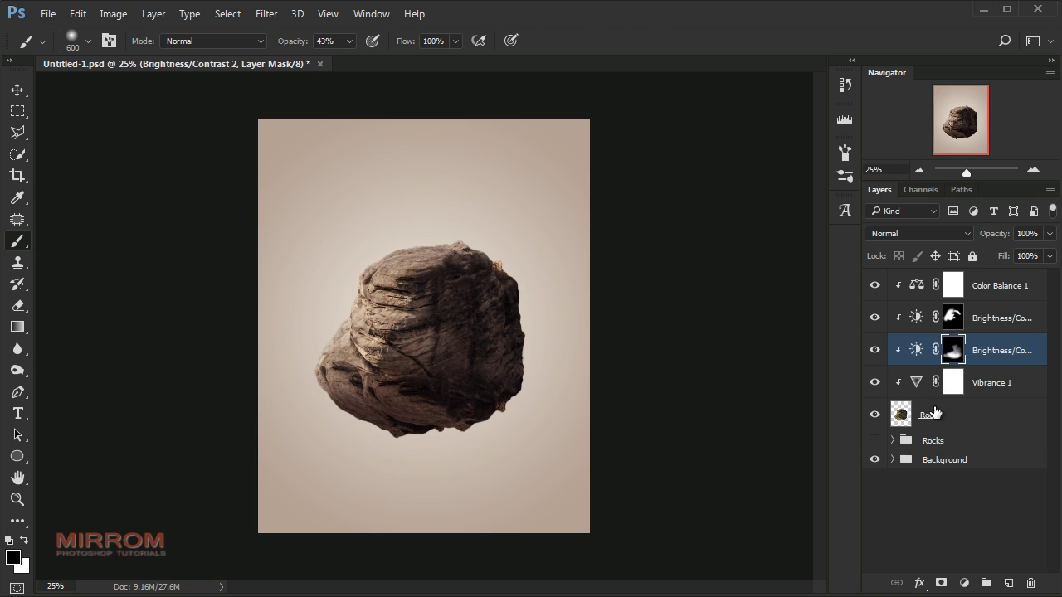
pyautogui.press('v')
pyautogui.click(1000, 280)
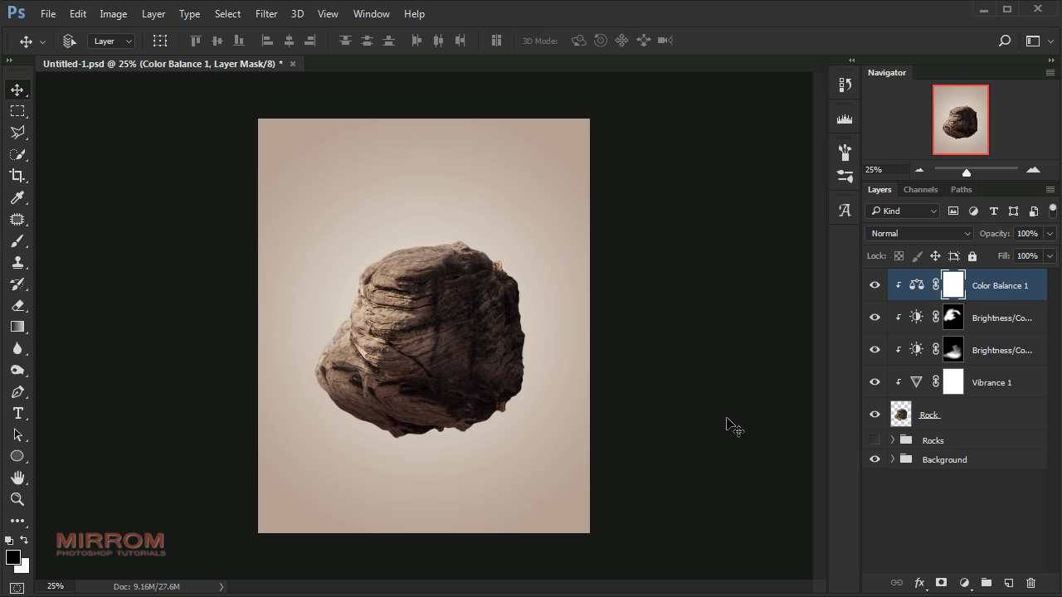
# Paint a soft black dab at 100% brush opacity on a new layer, moved beneath the rock
pyautogui.click(932, 439)
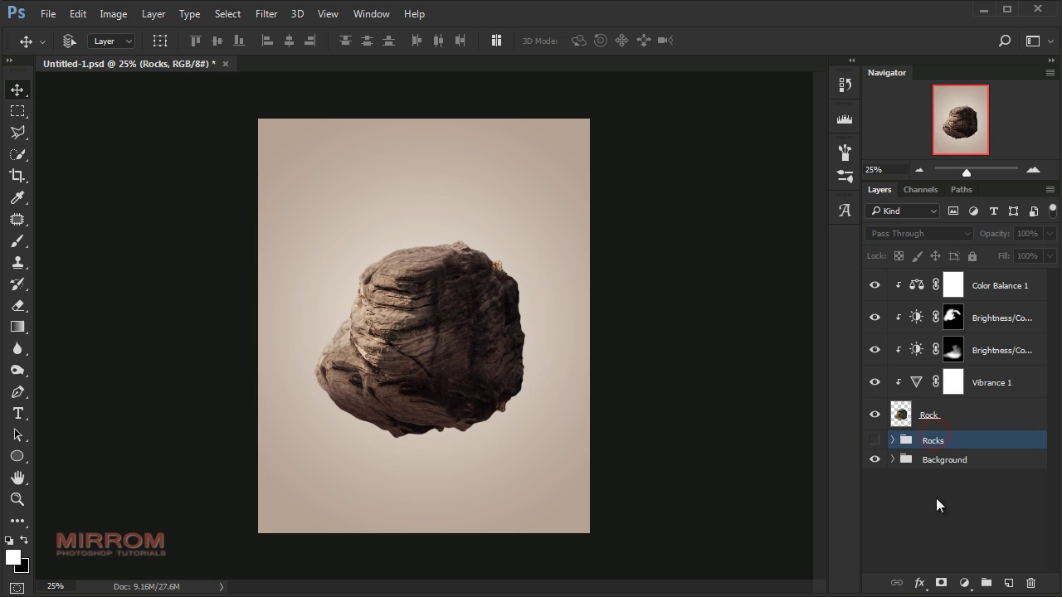
pyautogui.click(1009, 584)
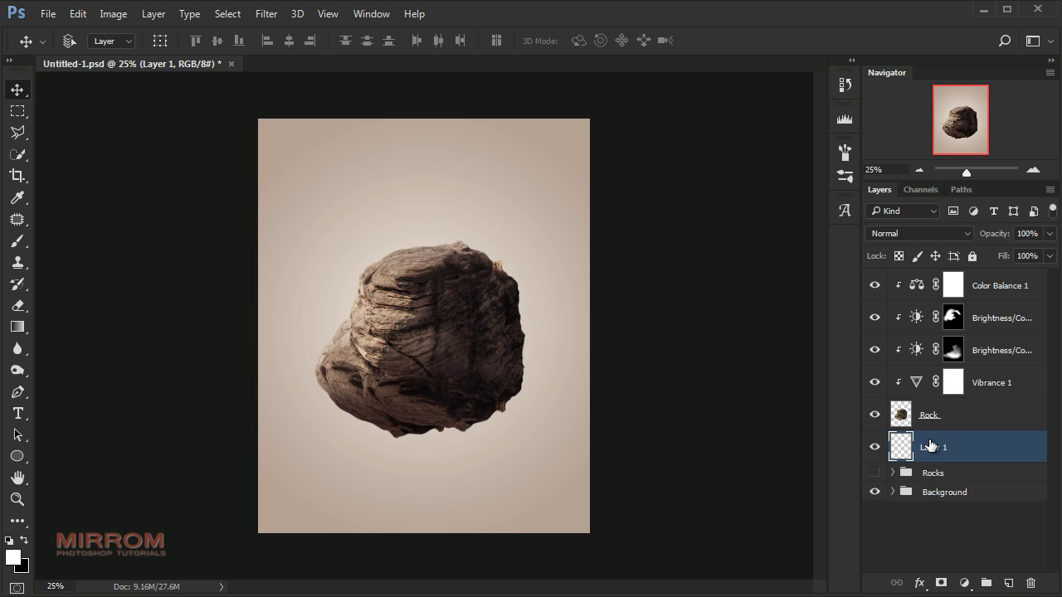
pyautogui.click(11, 539)
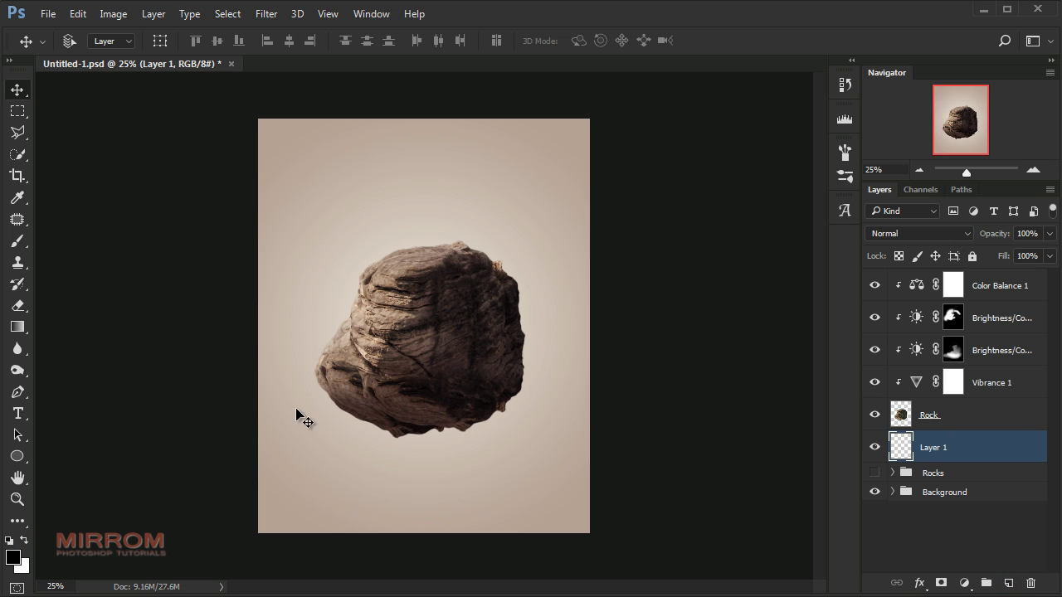
pyautogui.press('b')
pyautogui.moveTo(292, 41); pyautogui.dragTo(338, 42)
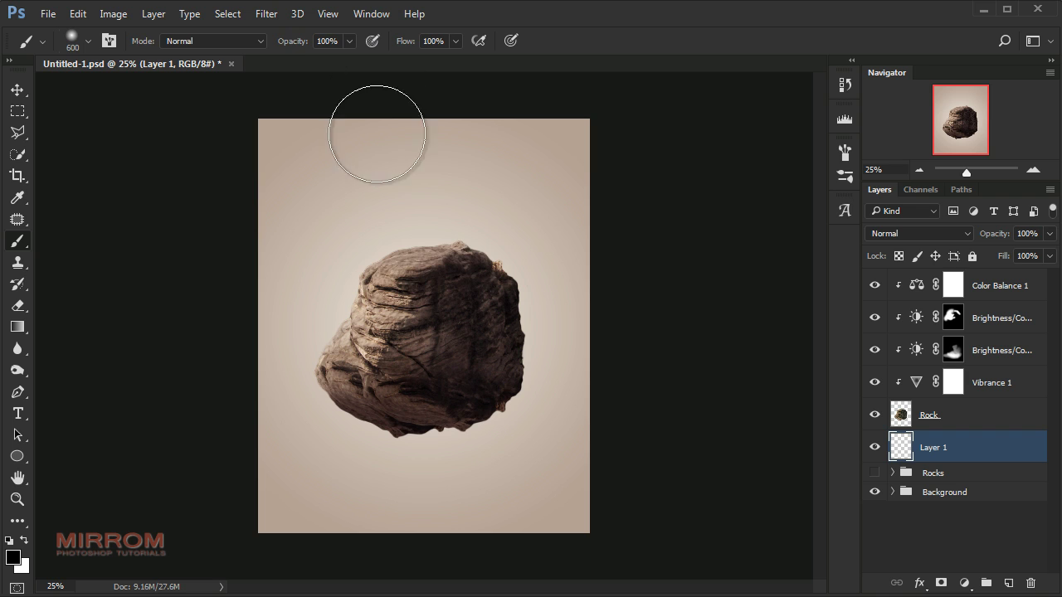
pyautogui.click(431, 249)
pyautogui.press('v')
pyautogui.moveTo(440, 224); pyautogui.dragTo(445, 431)
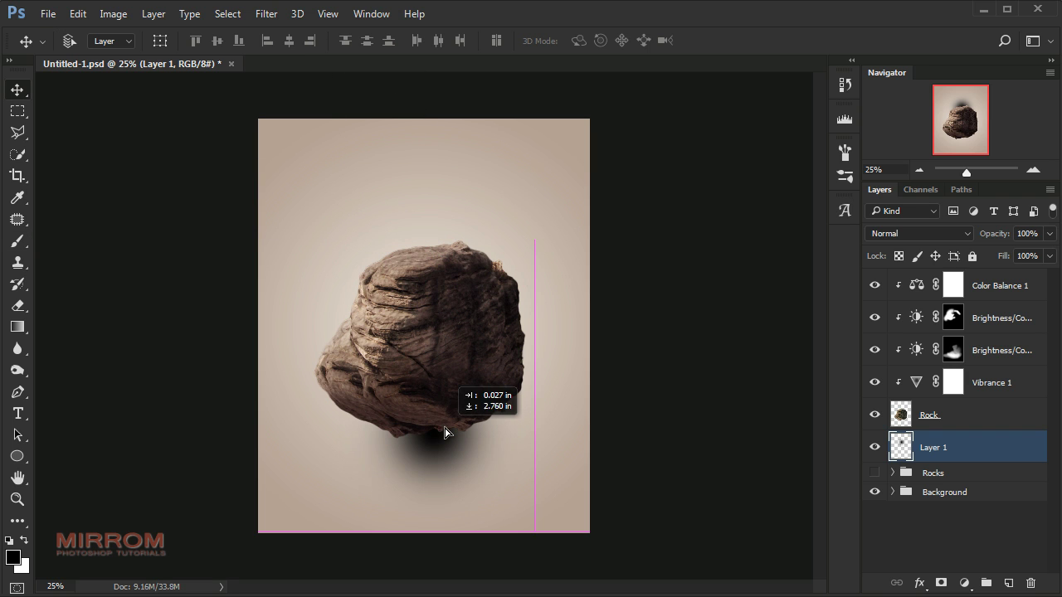
# Stretch the shadow wide and flat under the rock, set 95% opacity, and add a mask
pyautogui.hotkey('ctrl', 't')
pyautogui.moveTo(332, 432); pyautogui.dragTo(279, 434)
pyautogui.moveTo(640, 432); pyautogui.dragTo(708, 432)
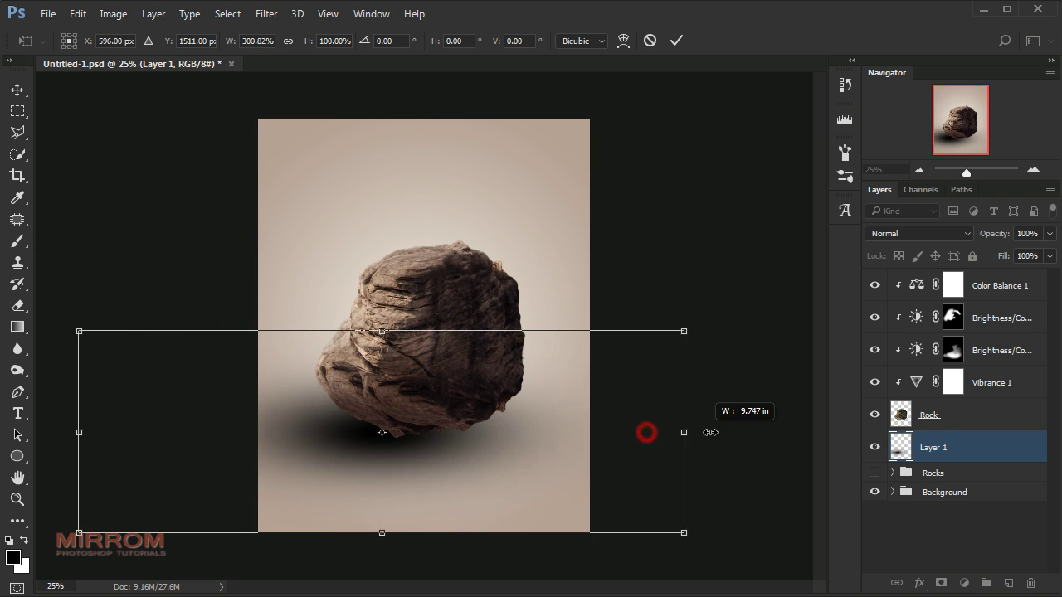
pyautogui.moveTo(517, 414); pyautogui.dragTo(544, 423)
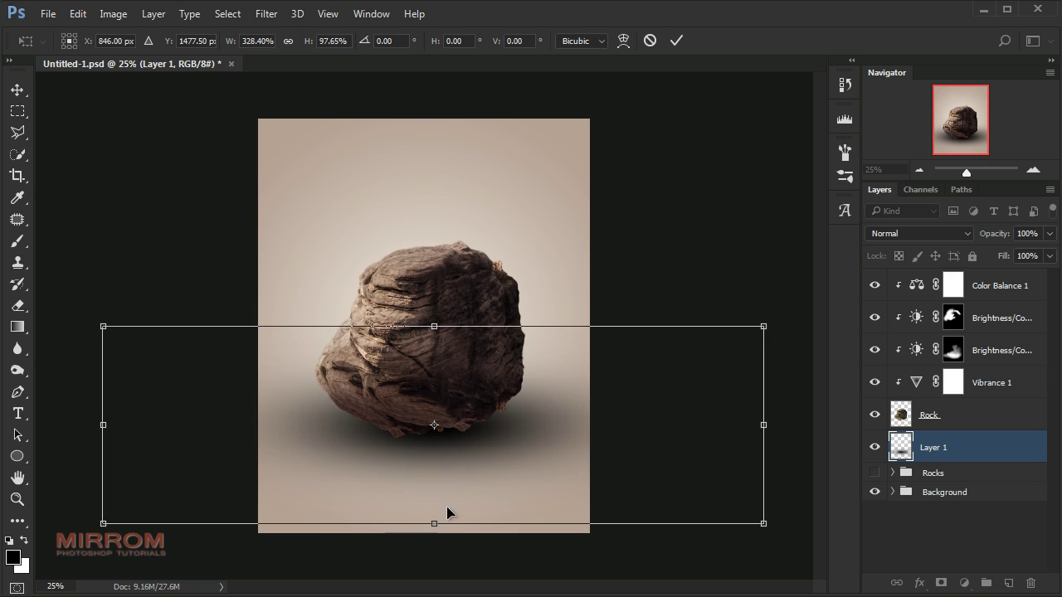
pyautogui.press('Return')
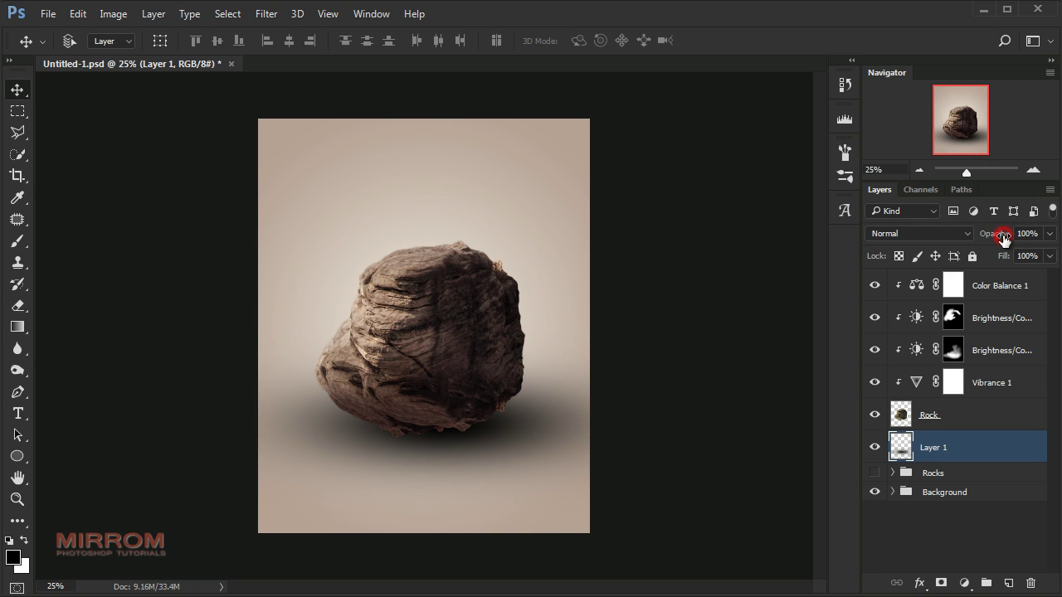
pyautogui.moveTo(1003, 237); pyautogui.dragTo(1002, 238)
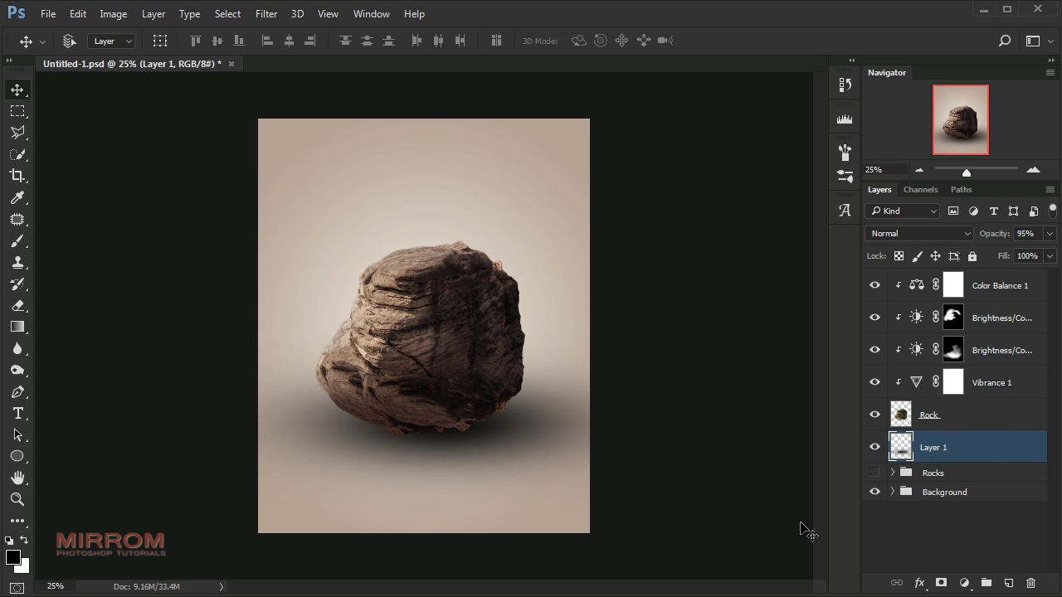
pyautogui.click(941, 583)
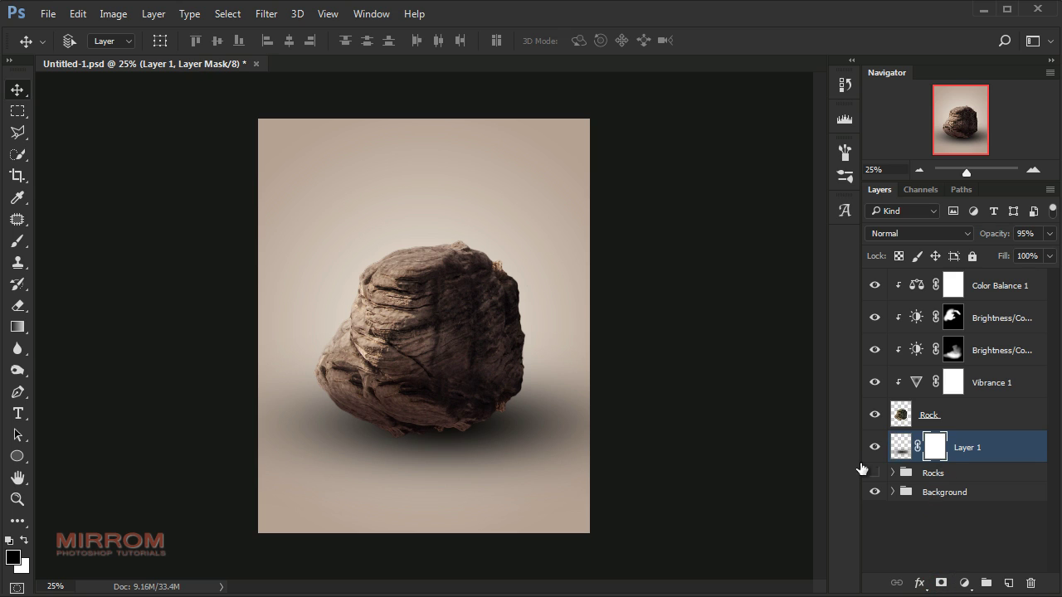
# Fade the shadow's left and right ends with 100% opacity gradients on Layer 1's mask
pyautogui.click(20, 327)
pyautogui.click(67, 328)
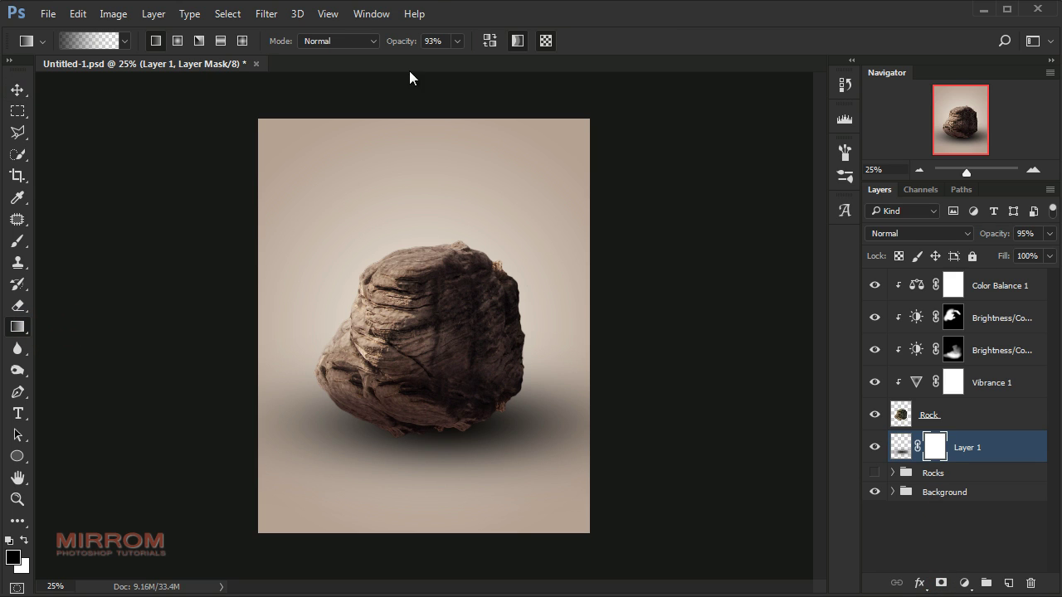
pyautogui.click(401, 40)
pyautogui.write('100')
pyautogui.press('Return')
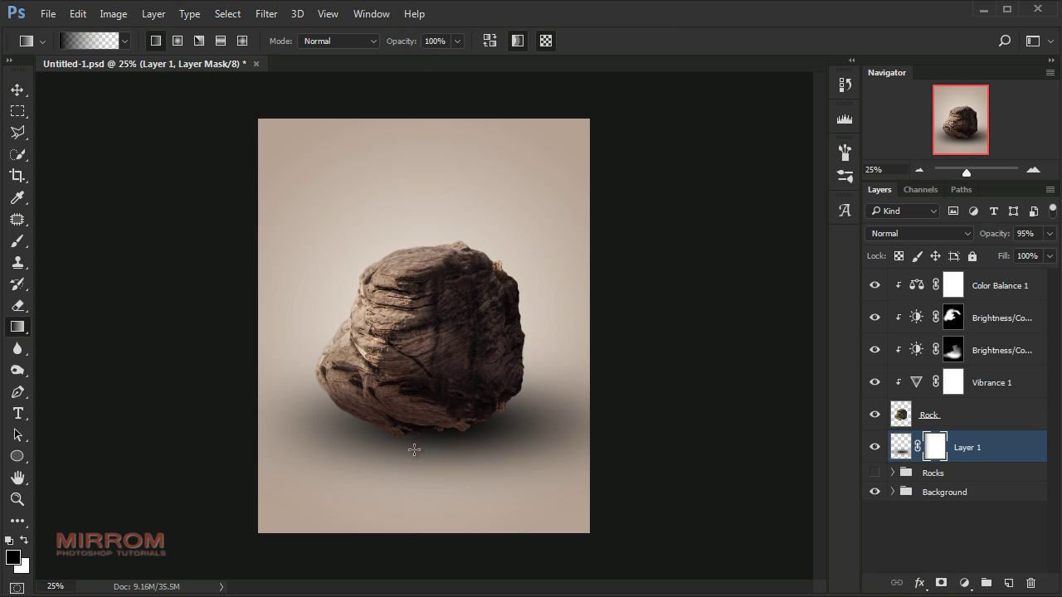
pyautogui.moveTo(199, 434); pyautogui.dragTo(333, 435)
pyautogui.moveTo(171, 443); pyautogui.dragTo(332, 446)
pyautogui.moveTo(686, 464); pyautogui.dragTo(571, 462)
pyautogui.moveTo(185, 386); pyautogui.dragTo(390, 386)
pyautogui.press('v')
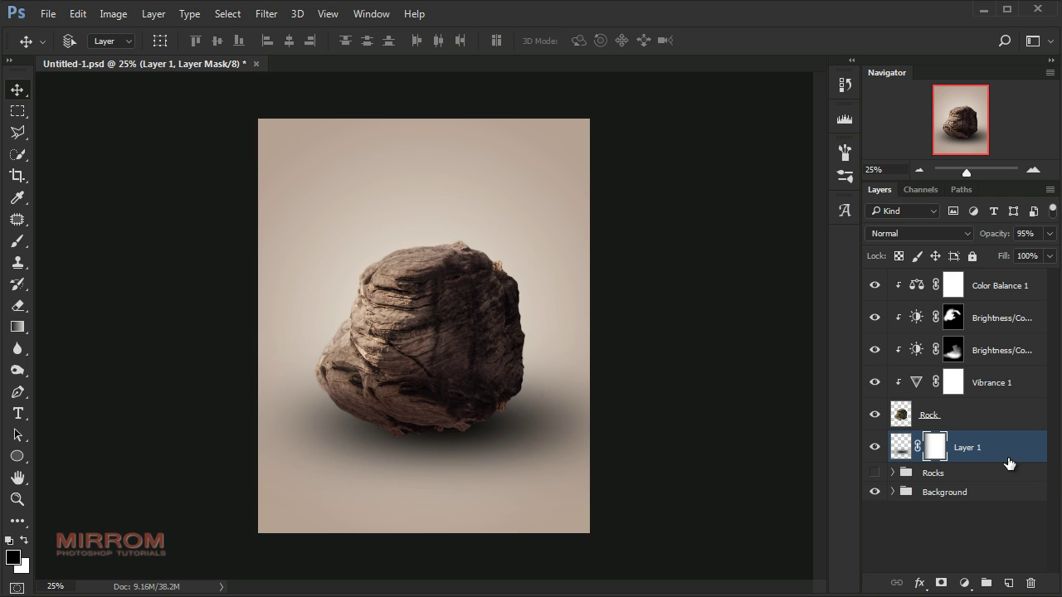
# Add a new layer above the Rocks group and choose a soft cloud brush
pyautogui.click(945, 474)
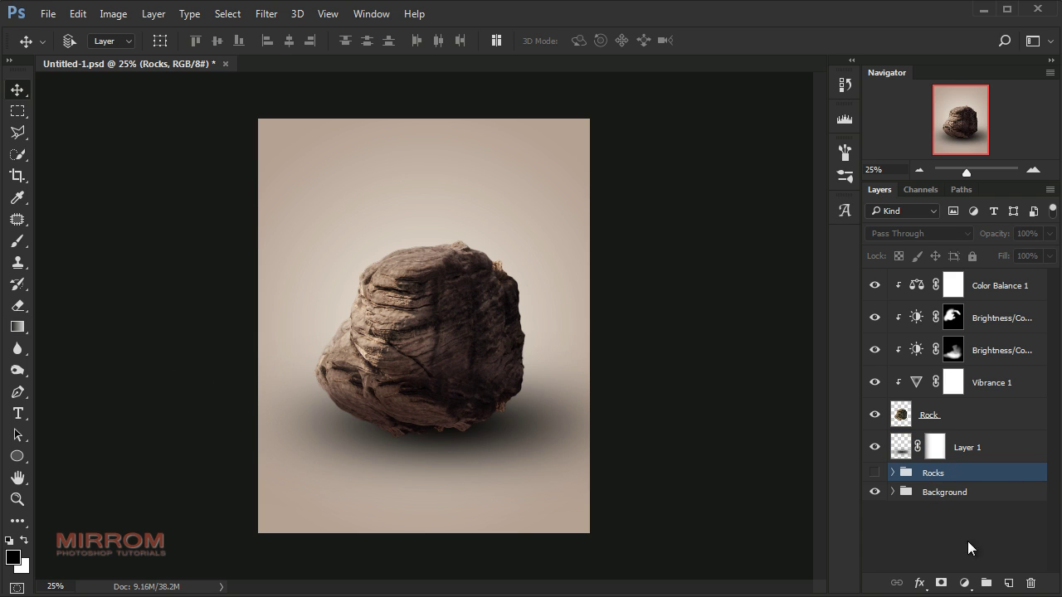
pyautogui.click(1009, 584)
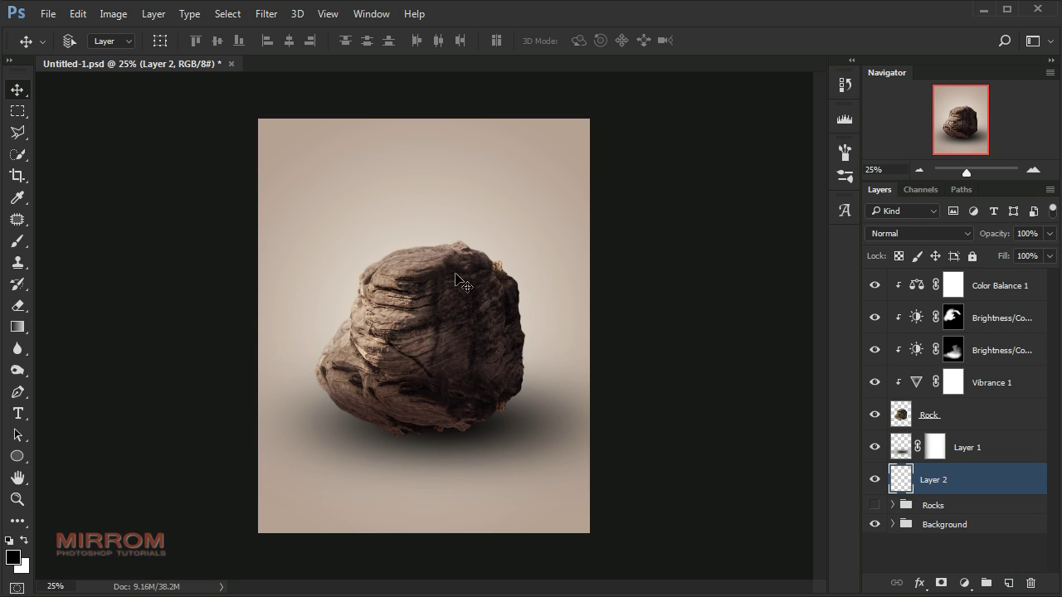
pyautogui.press('b')
pyautogui.rightClick(461, 175)
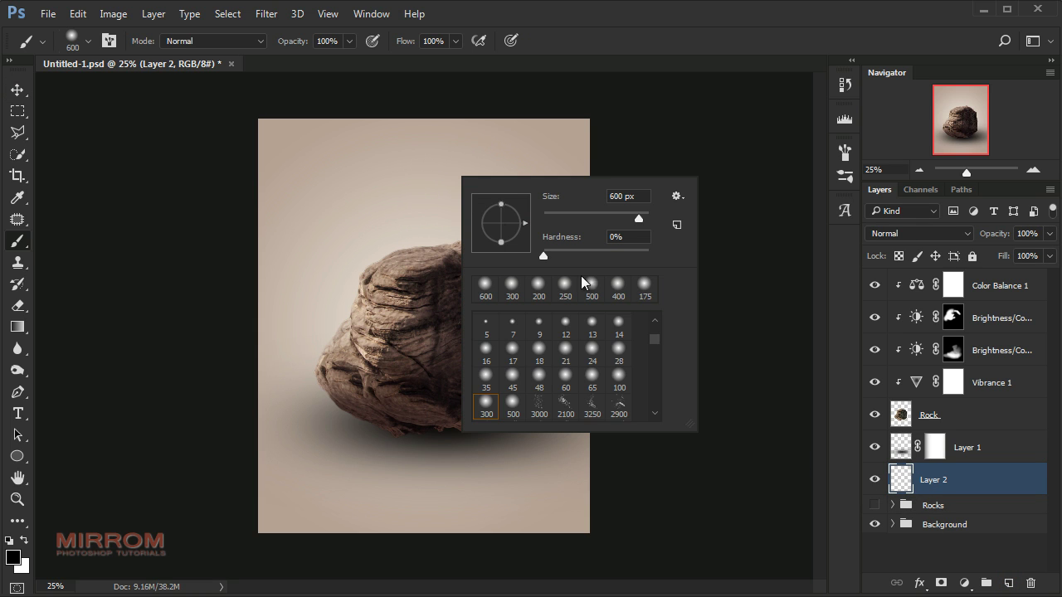
pyautogui.moveTo(657, 355)
pyautogui.mouseDown()
pyautogui.moveTo(662, 394)
pyautogui.moveTo(662, 365)
pyautogui.mouseUp()
pyautogui.click(486, 350)
pyautogui.click(442, 351)
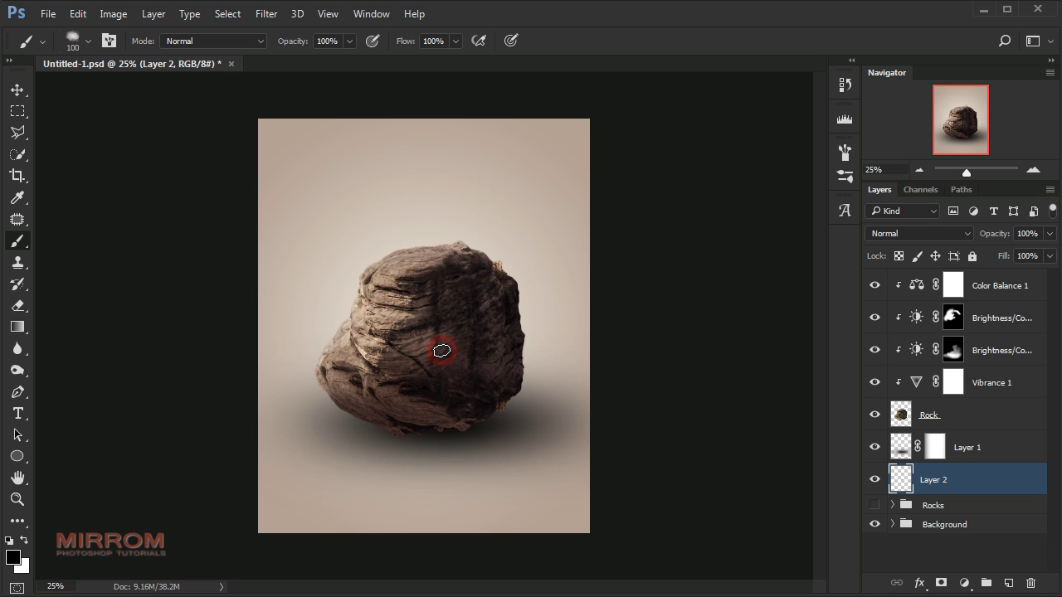
# Paint dark smoke around the rock with the brush enlarged to about 1300 px
pyautogui.press(']')
pyautogui.press(']')
pyautogui.press(']')
pyautogui.press(']')
pyautogui.press(']')
pyautogui.press(']')
pyautogui.press(']')
pyautogui.press(']')
pyautogui.press(']')
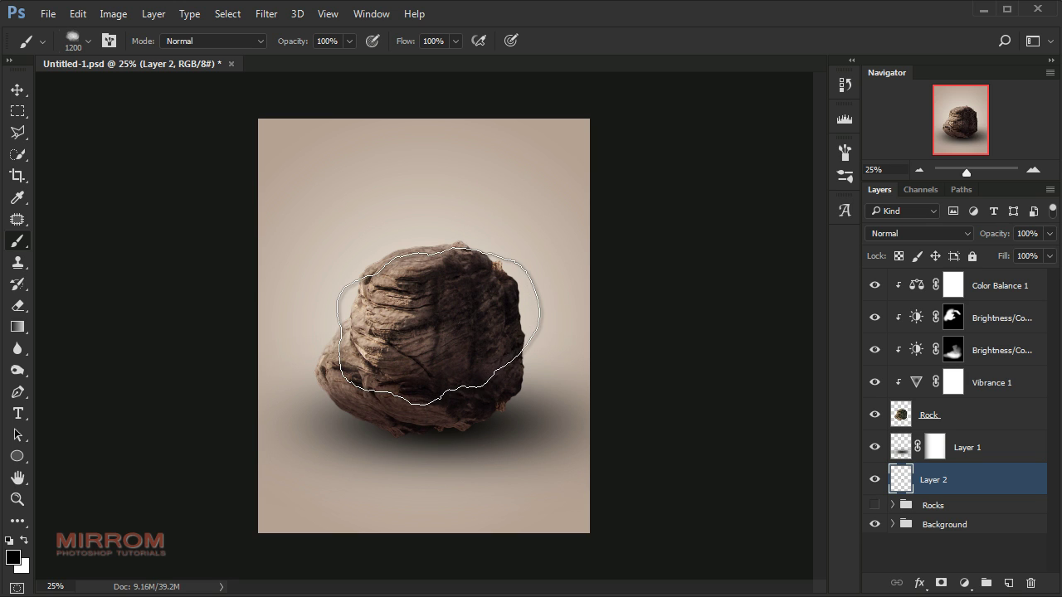
pyautogui.press(']')
pyautogui.moveTo(437, 326)
pyautogui.mouseDown()
pyautogui.moveTo(426, 316)
pyautogui.moveTo(454, 282)
pyautogui.moveTo(443, 287)
pyautogui.mouseUp()
pyautogui.press(']')
pyautogui.press(']')
pyautogui.press(']')
pyautogui.press('[')
pyautogui.press('[')
pyautogui.press('[')
pyautogui.press('[')
pyautogui.press('[')
pyautogui.press('[')
pyautogui.press(']')
pyautogui.press(']')
pyautogui.press(']')
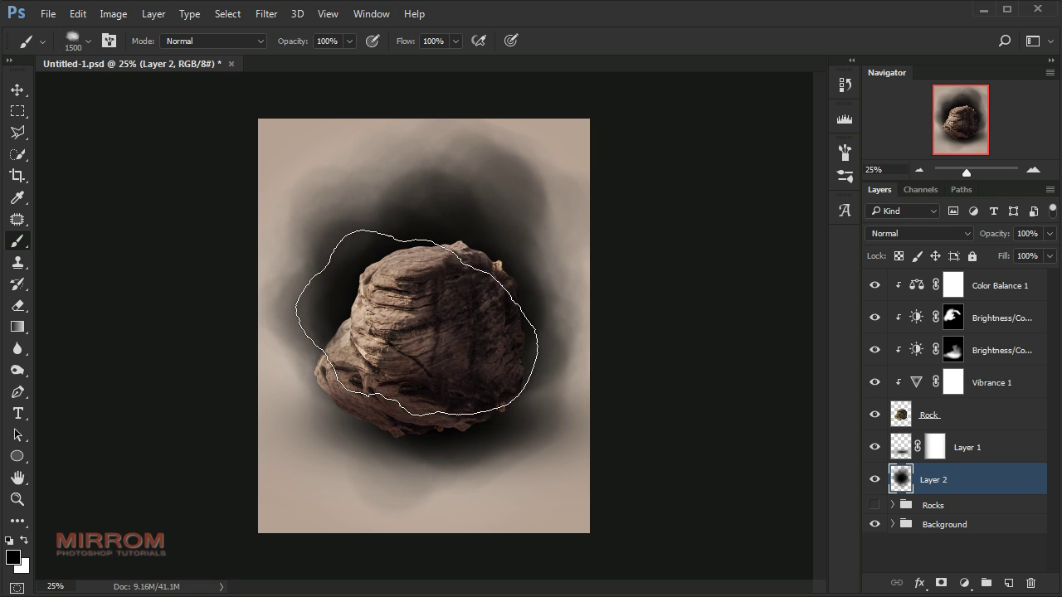
pyautogui.moveTo(463, 332); pyautogui.dragTo(614, 340)
# Enlarge the smoke layer slightly, to about 105%
pyautogui.press('v')
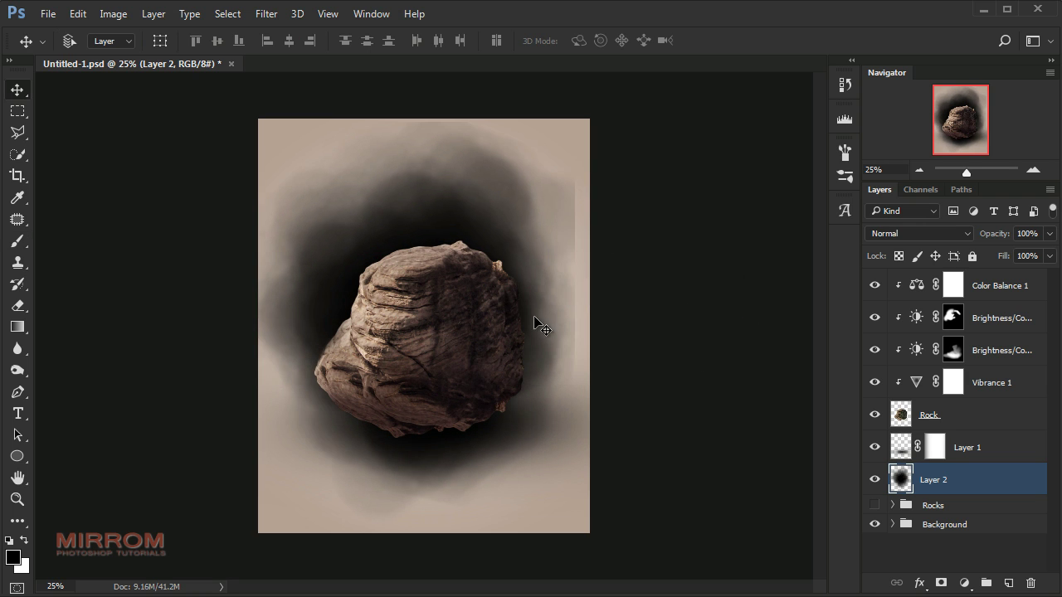
pyautogui.hotkey('ctrl', 't')
pyautogui.moveTo(589, 533); pyautogui.dragTo(606, 548)
pyautogui.moveTo(492, 434); pyautogui.dragTo(521, 409)
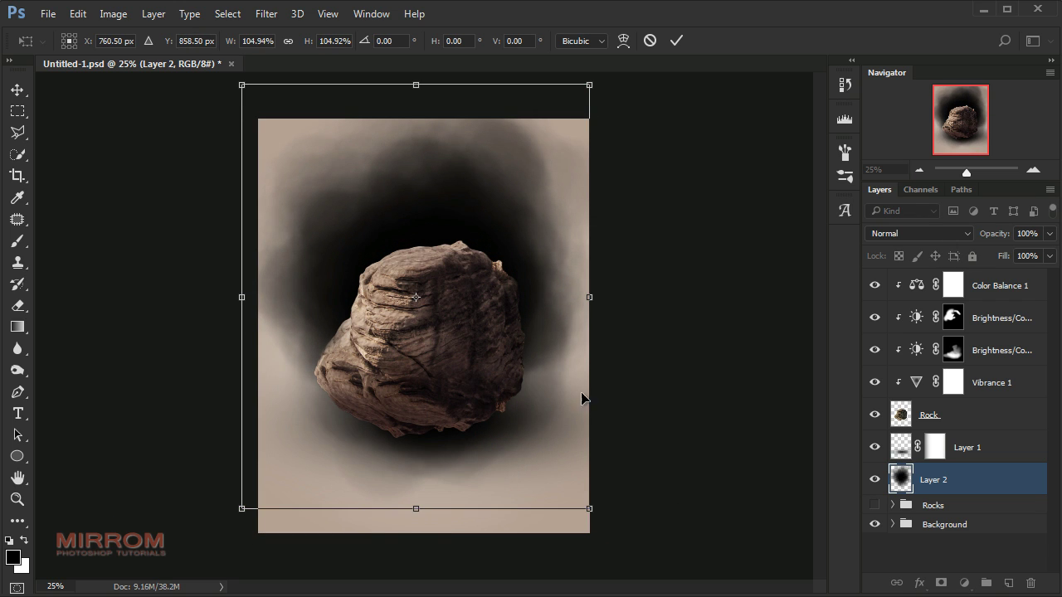
pyautogui.press('Return')
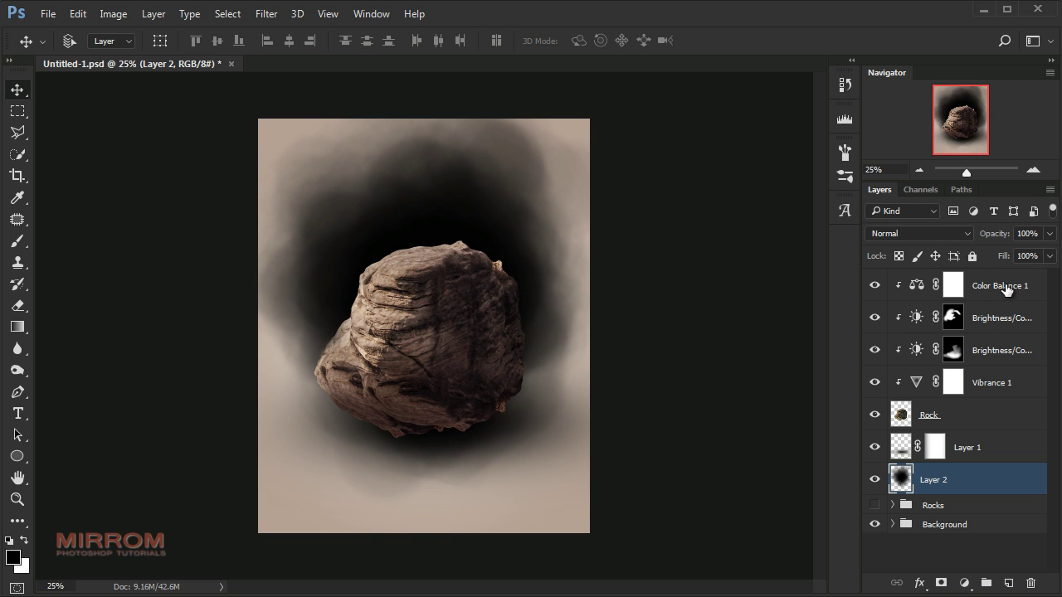
# Select Color Balance 1 through Layer 1 and nudge the rock and shadow into position
pyautogui.click(970, 410)
pyautogui.click(976, 445)
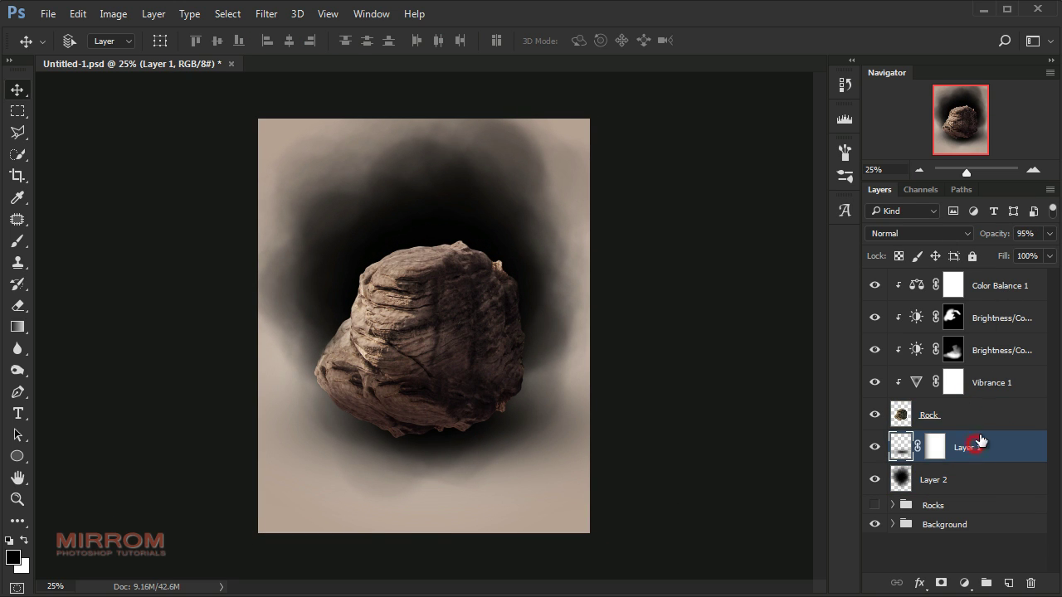
pyautogui.keyDown('shift'); pyautogui.click(998, 303); pyautogui.keyUp('shift')
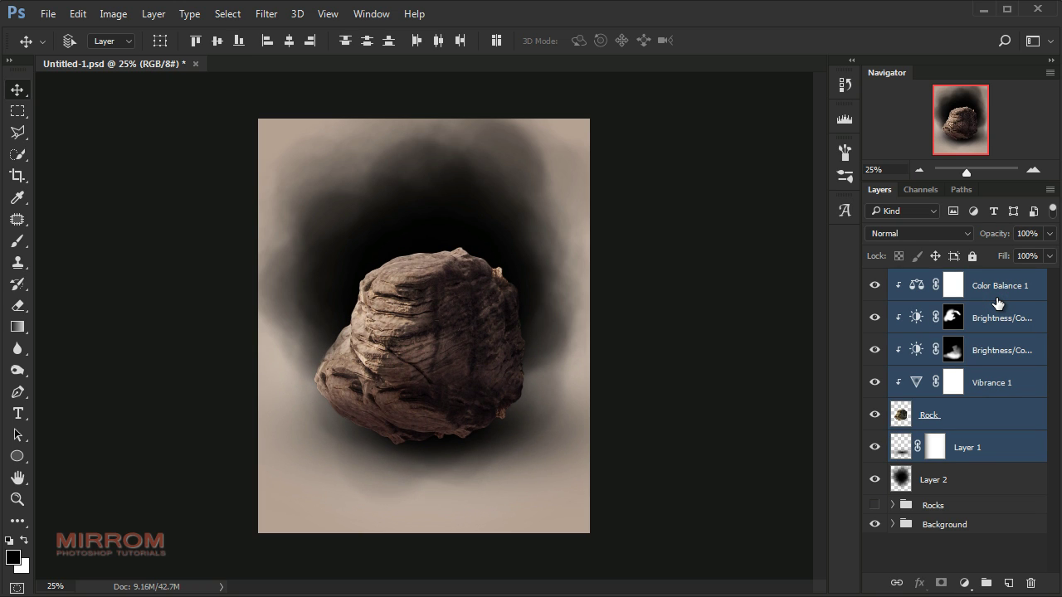
pyautogui.hotkey('shift', 'Down')
pyautogui.hotkey('shift', 'Down')
pyautogui.hotkey('shift', 'Down')
pyautogui.hotkey('shift', 'Down')
pyautogui.hotkey('shift', 'Down')
pyautogui.hotkey('shift', 'Down')
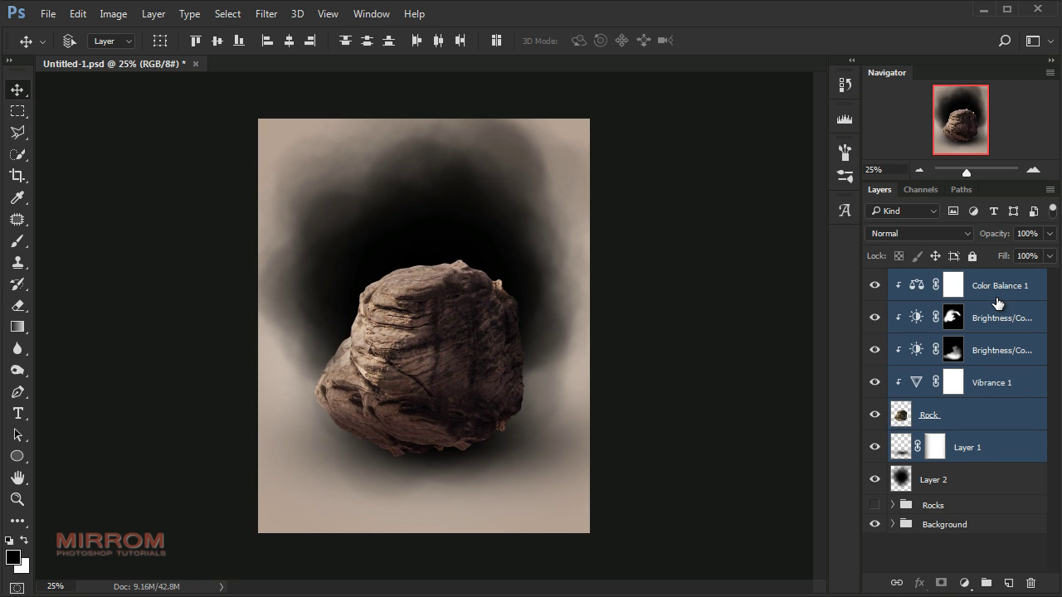
pyautogui.hotkey('shift', 'Down')
pyautogui.hotkey('shift', 'Down')
pyautogui.hotkey('shift', 'Down')
pyautogui.hotkey('shift', 'Down')
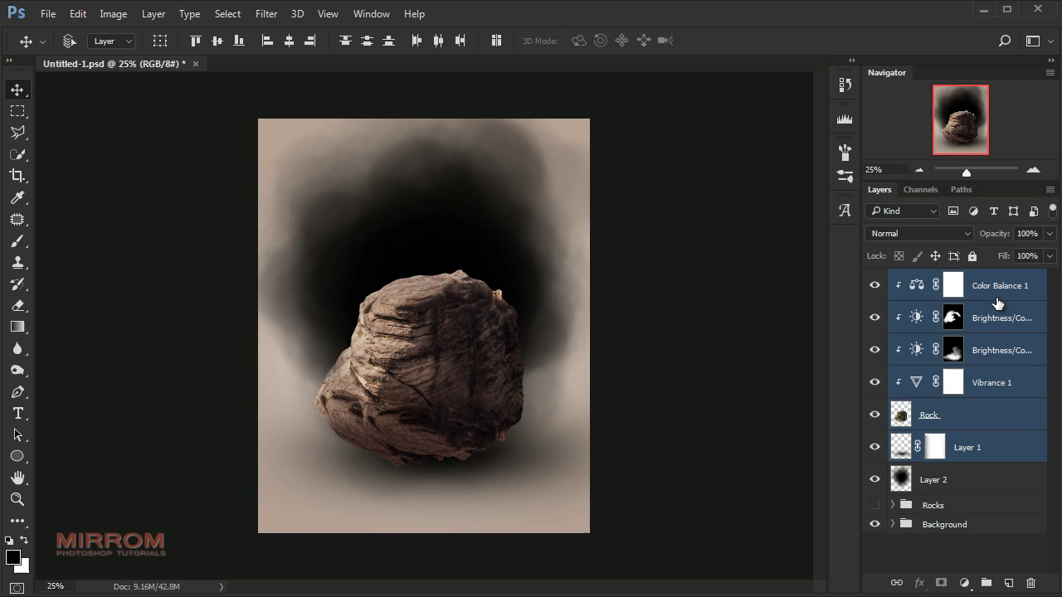
pyautogui.hotkey('shift', 'Up')
pyautogui.hotkey('shift', 'Up')
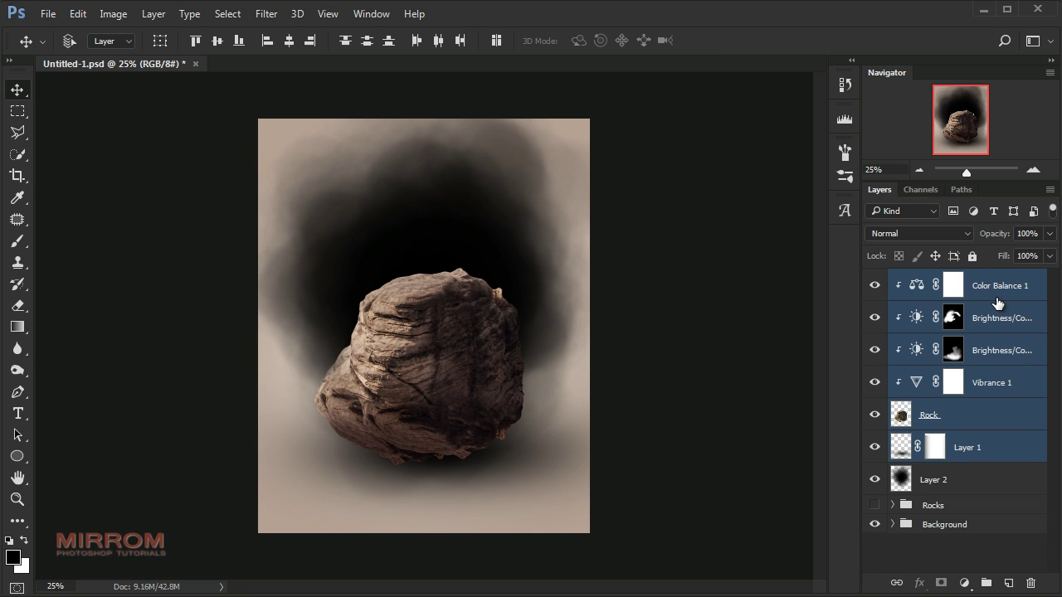
pyautogui.hotkey('shift', 'Up')
pyautogui.hotkey('shift', 'Up')
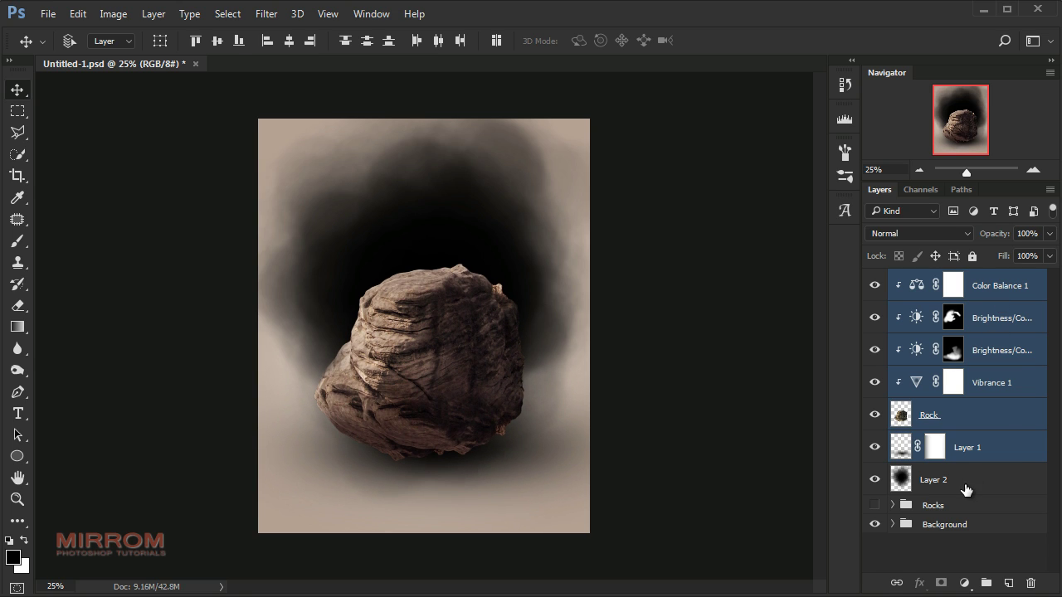
# Nudge the smoke Layer 2 slightly and set its opacity to 94%
pyautogui.click(966, 489)
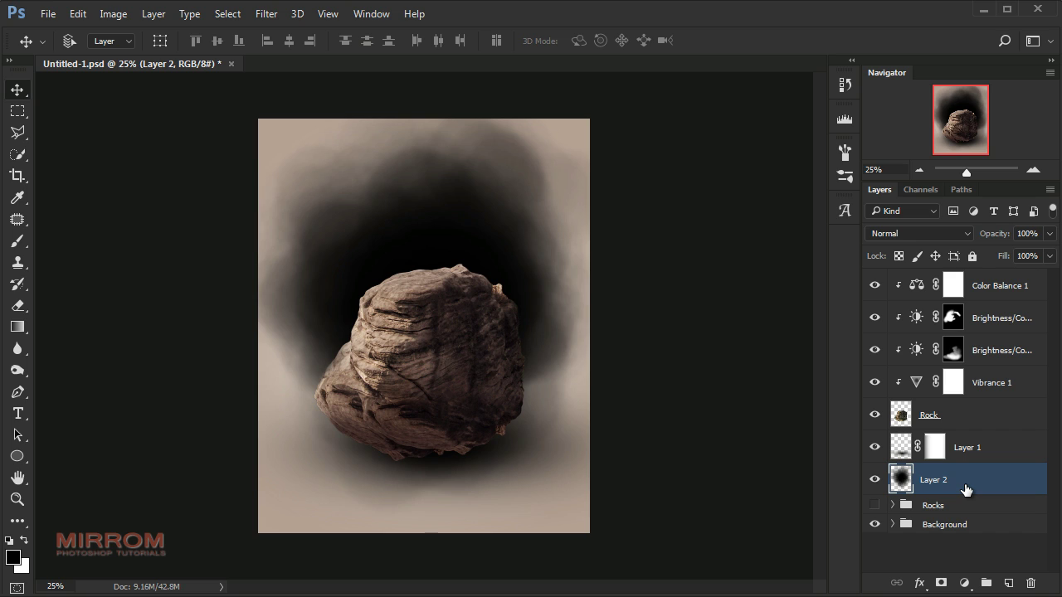
pyautogui.press('Down')
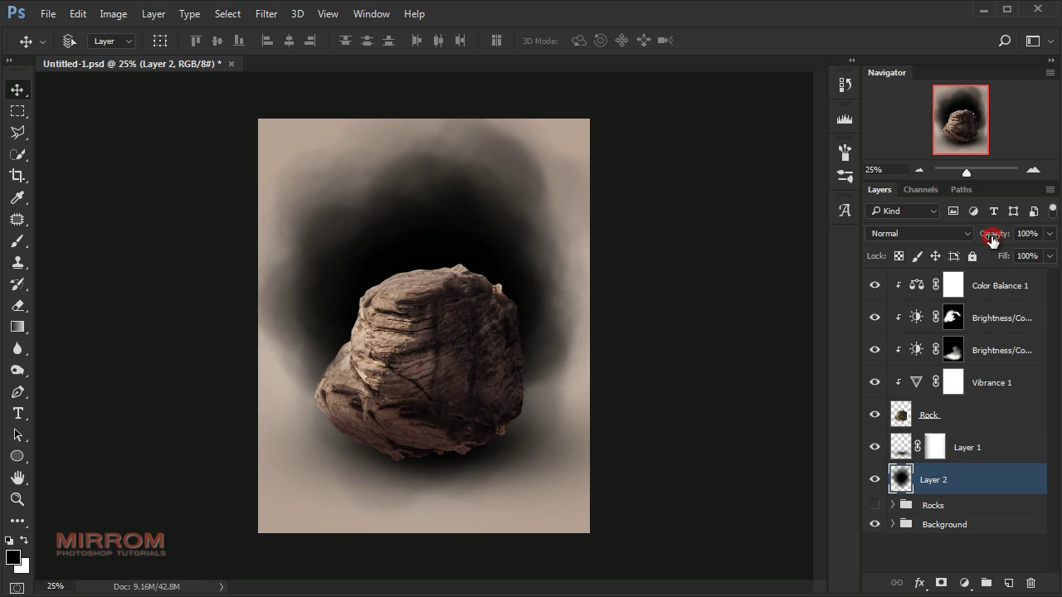
pyautogui.moveTo(988, 232); pyautogui.dragTo(987, 239)
pyautogui.press('Return')
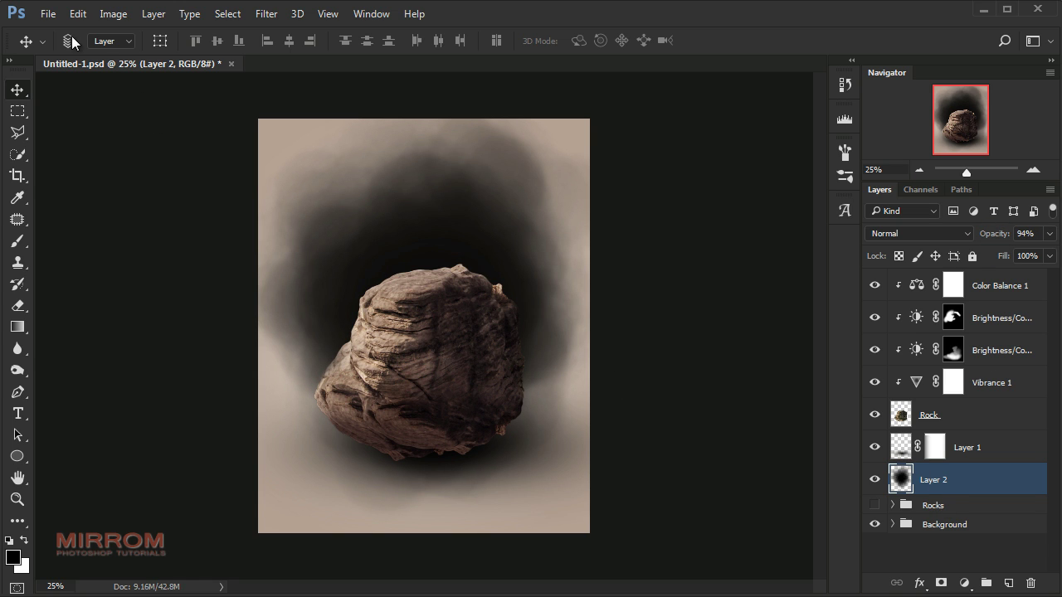
# Place the cloud image, enlarging, rotating and moving it up and left
pyautogui.click(52, 15)
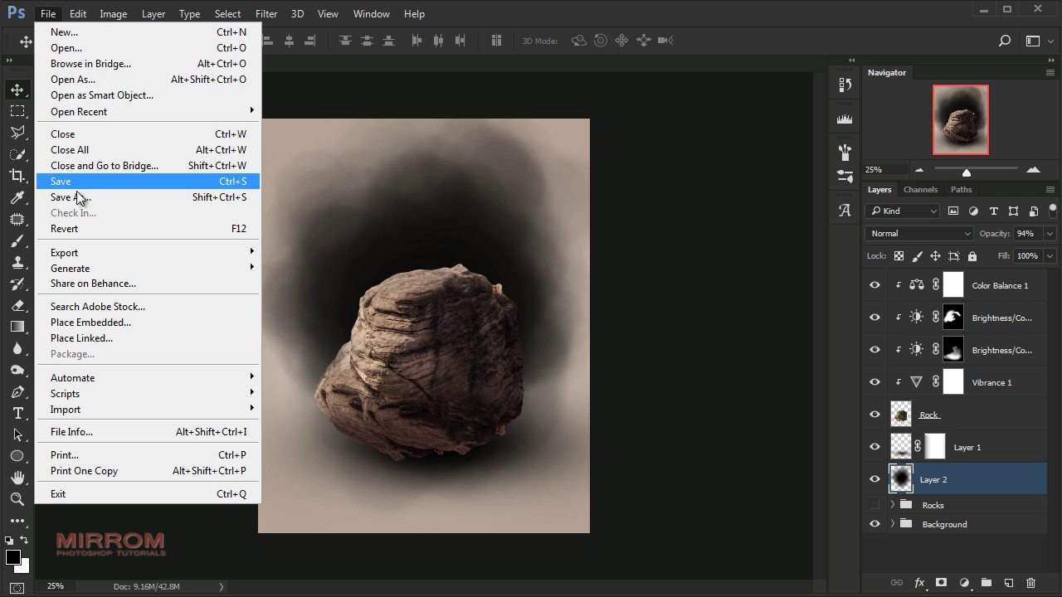
pyautogui.click(122, 322)
pyautogui.moveTo(588, 213)
pyautogui.mouseDown()
pyautogui.moveTo(666, 171)
pyautogui.moveTo(711, 199)
pyautogui.mouseUp()
pyautogui.moveTo(579, 182); pyautogui.dragTo(569, 159)
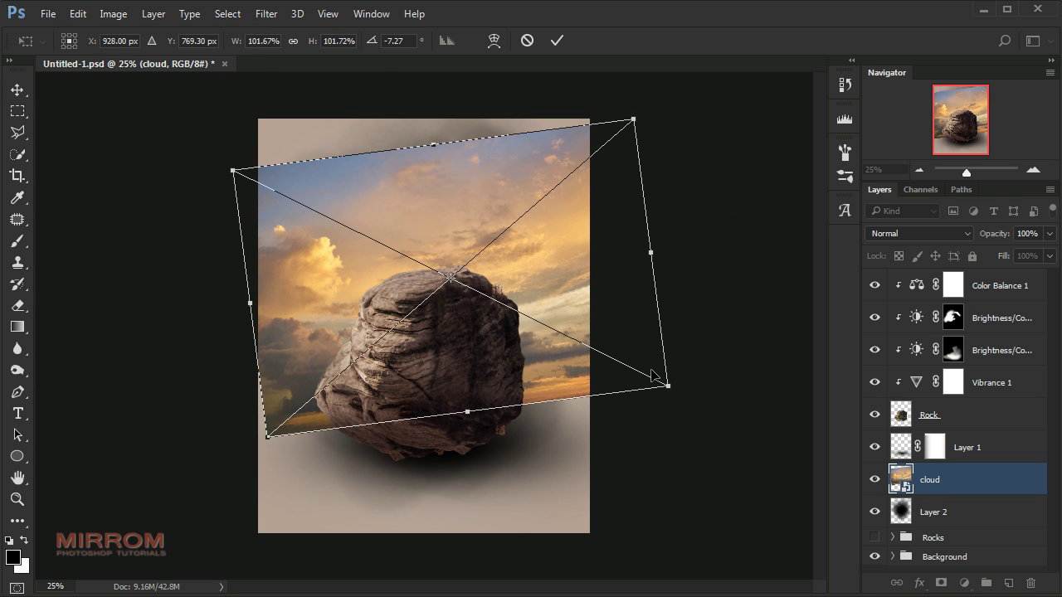
pyautogui.click(557, 40)
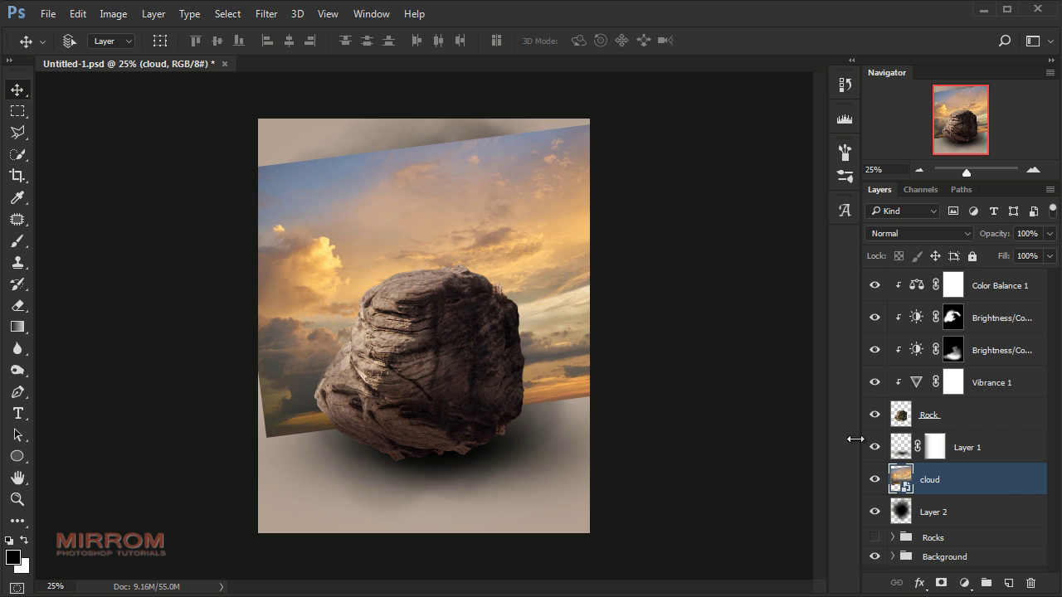
# Clip the cloud sky to Layer 2 and shrink Layer 2 to about 89.5%
pyautogui.rightClick(1005, 488)
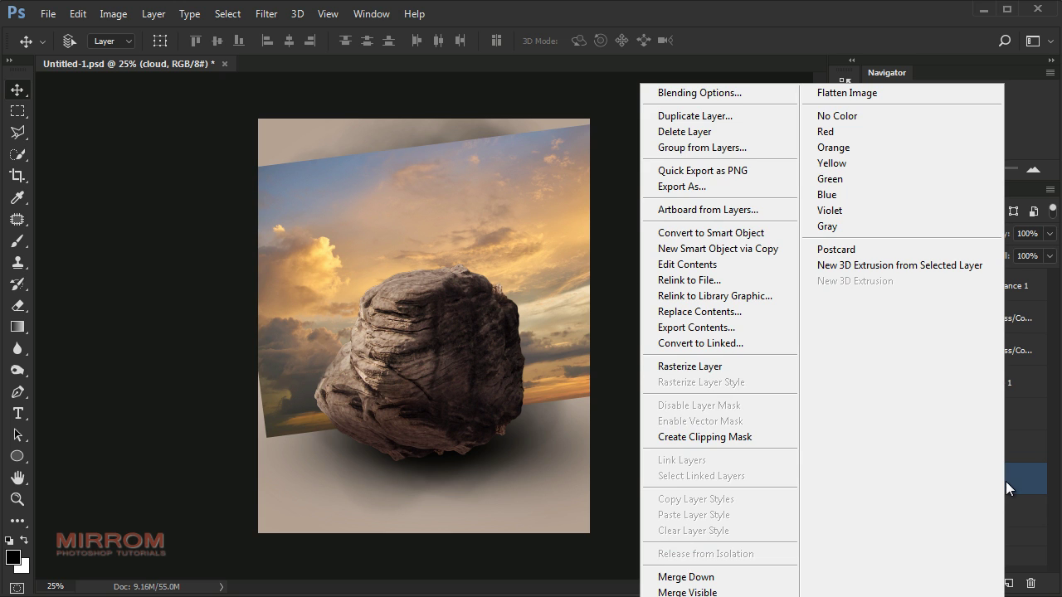
pyautogui.click(766, 438)
pyautogui.click(930, 512)
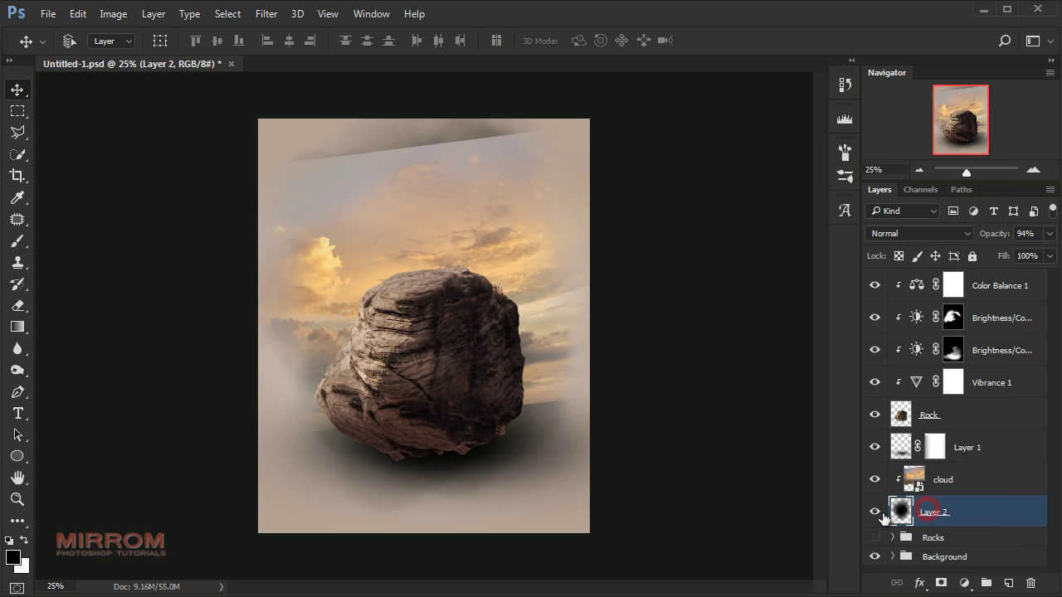
pyautogui.click(874, 512)
pyautogui.hotkey('ctrl', 't')
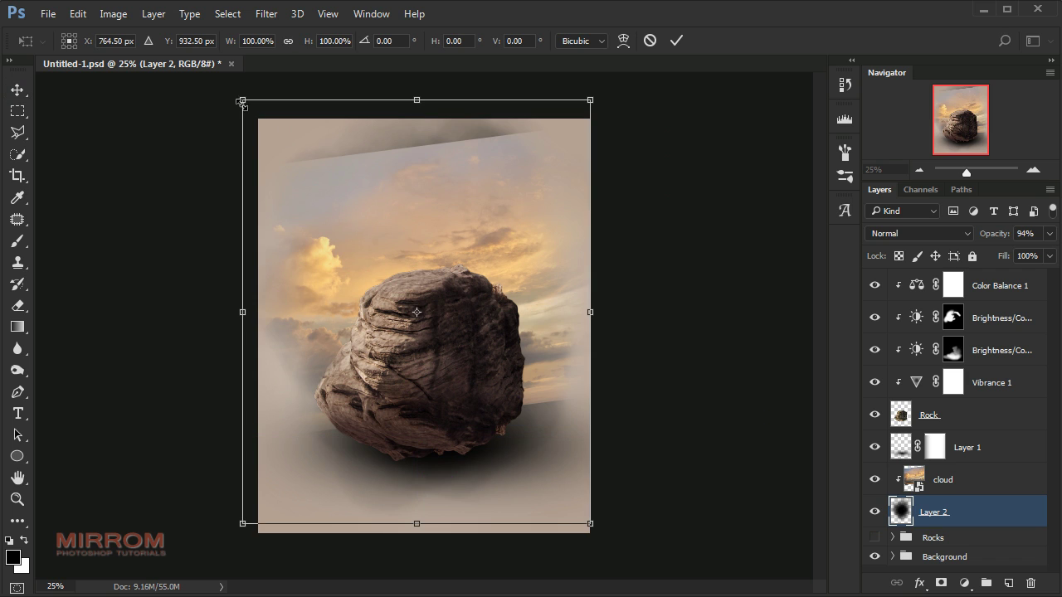
pyautogui.moveTo(581, 119); pyautogui.dragTo(577, 145)
pyautogui.press('Return')
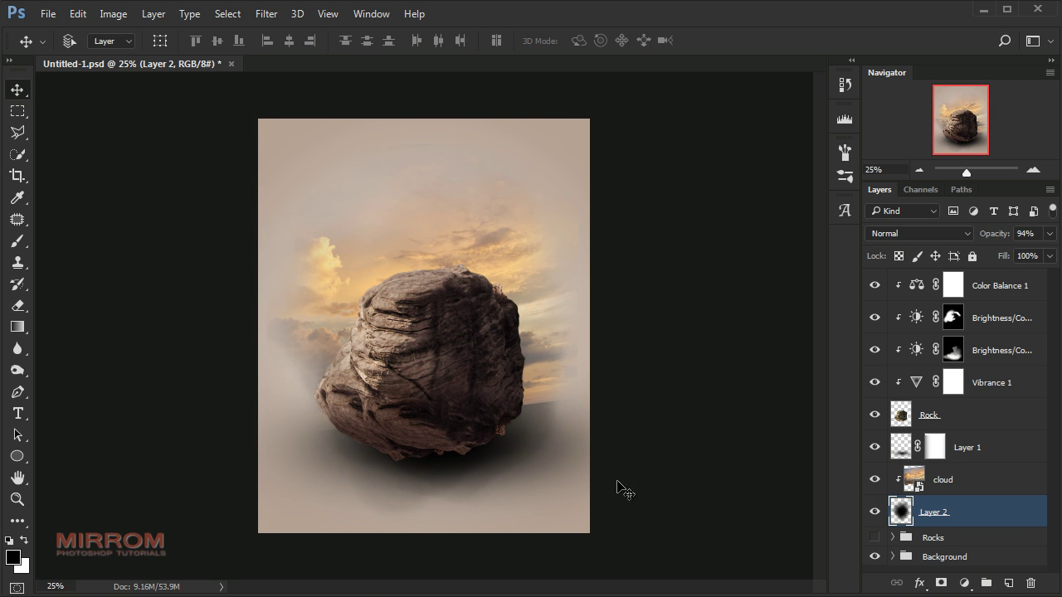
# Enlarge the cloud sky and tilt it further, about -7°
pyautogui.hotkey('alt', ']')
pyautogui.hotkey('ctrl', 't')
pyautogui.moveTo(510, 398)
pyautogui.mouseDown()
pyautogui.moveTo(761, 359)
pyautogui.moveTo(654, 315)
pyautogui.moveTo(496, 196)
pyautogui.mouseUp()
pyautogui.press('Return')
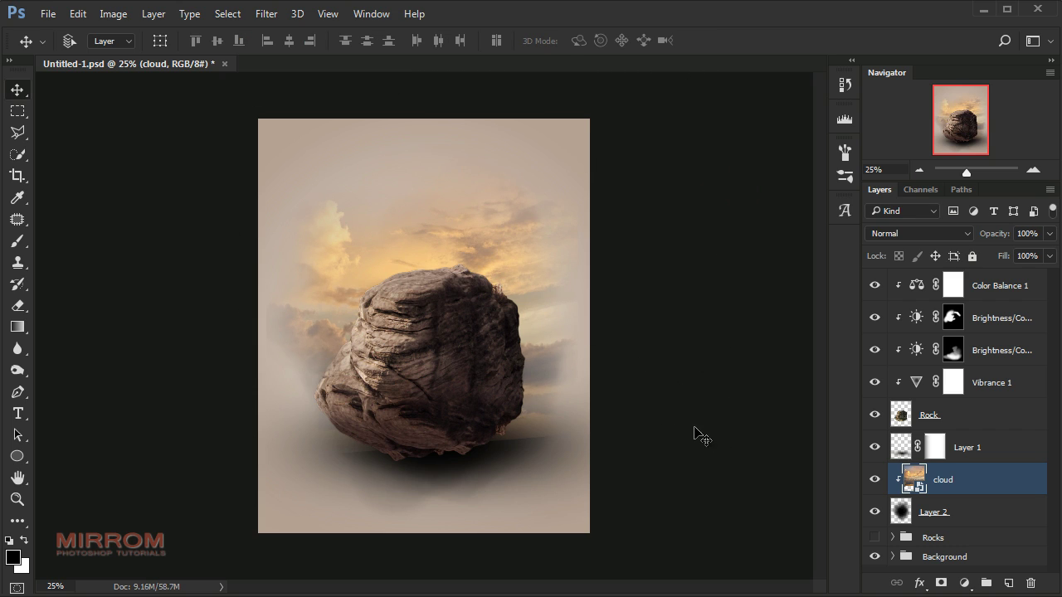
pyautogui.click(946, 515)
# Add a mask to Layer 2 and paint out the grey haze at the rock's lower right and sides
pyautogui.click(875, 512)
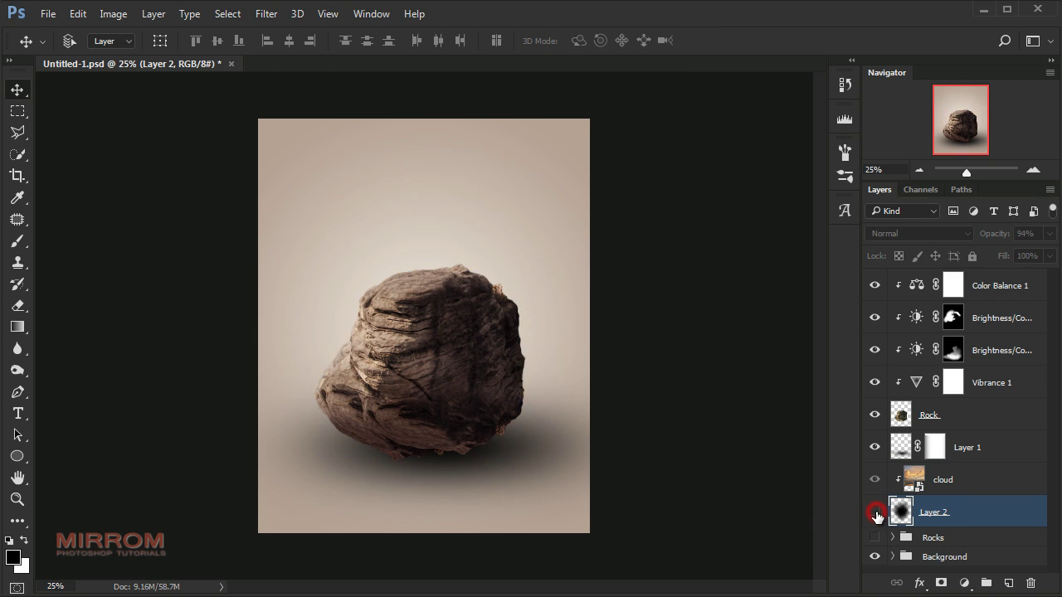
pyautogui.click(942, 584)
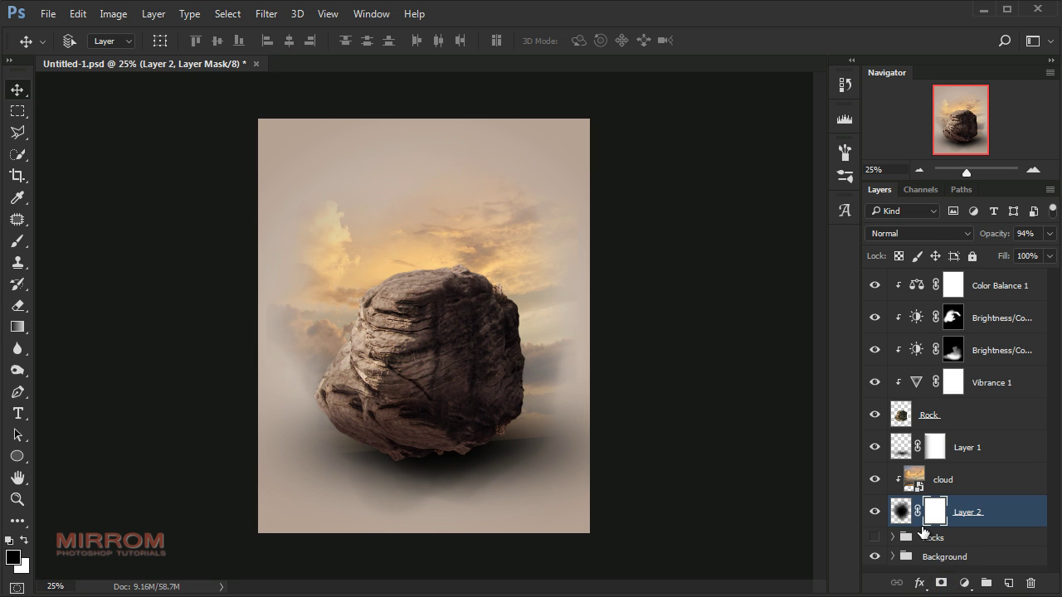
pyautogui.press('b')
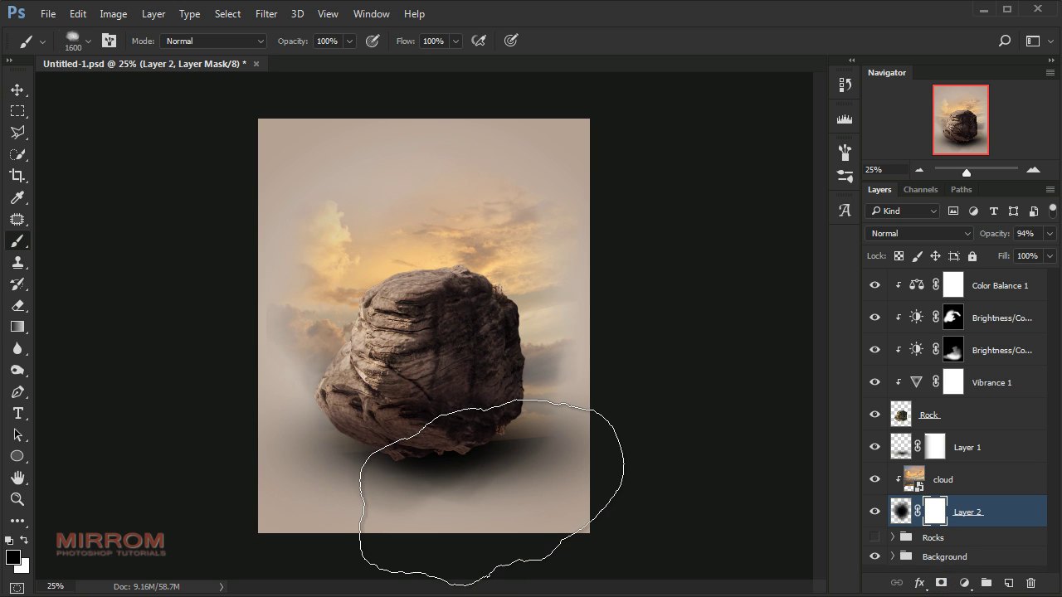
pyautogui.press('[')
pyautogui.press('[')
pyautogui.press('[')
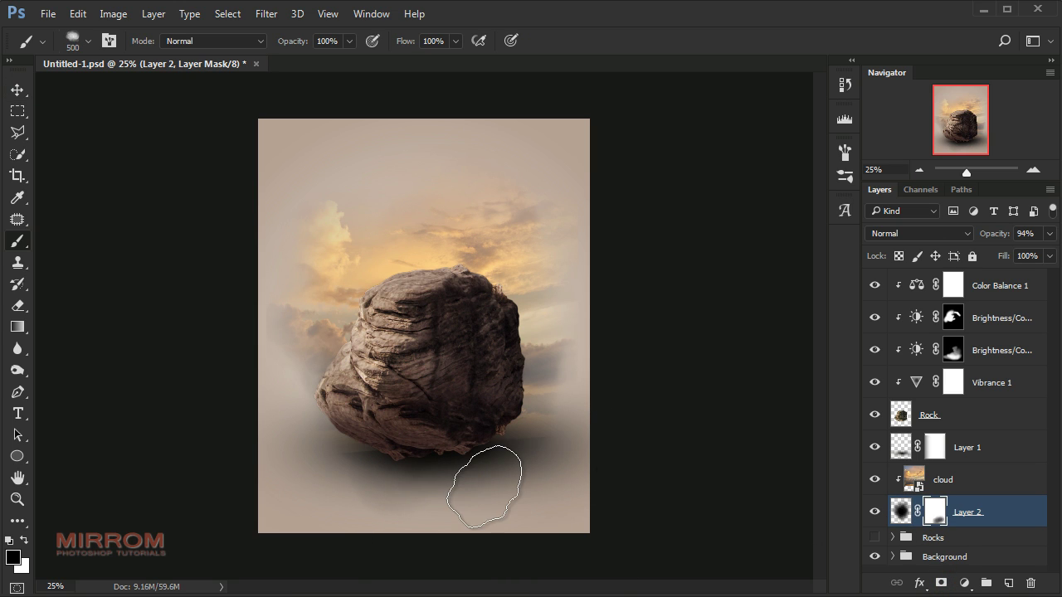
pyautogui.moveTo(486, 473)
pyautogui.mouseDown()
pyautogui.moveTo(537, 479)
pyautogui.moveTo(498, 457)
pyautogui.moveTo(423, 494)
pyautogui.mouseUp()
pyautogui.press(']')
pyautogui.press(']')
pyautogui.press(']')
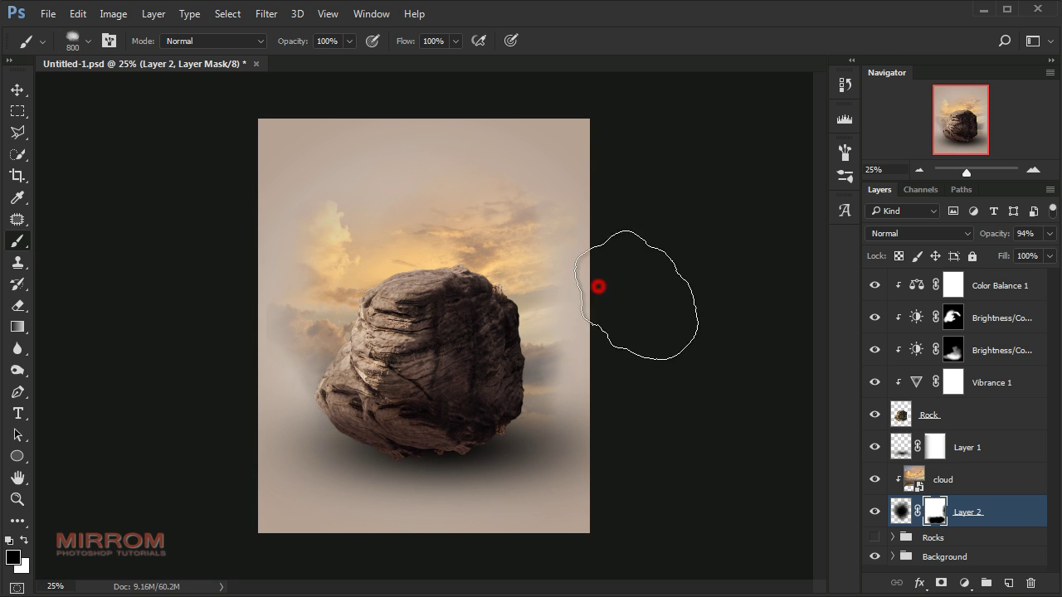
pyautogui.moveTo(622, 287); pyautogui.dragTo(598, 403)
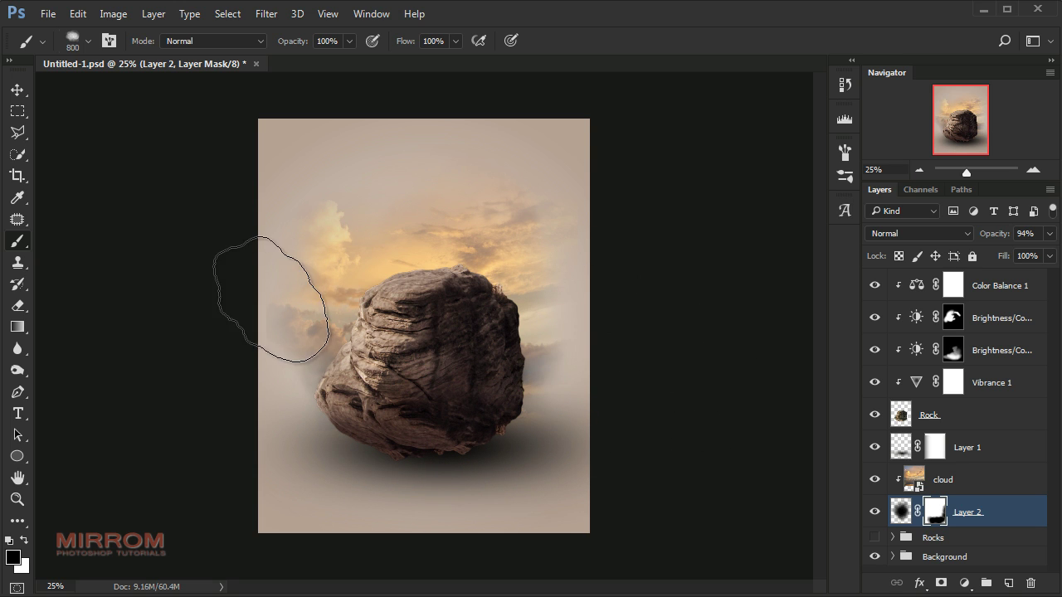
pyautogui.moveTo(270, 295); pyautogui.dragTo(265, 400)
# Softly paint out remaining haze at the lower left and right edge with 69% brush opacity
pyautogui.rightClick(424, 186)
pyautogui.press('Escape')
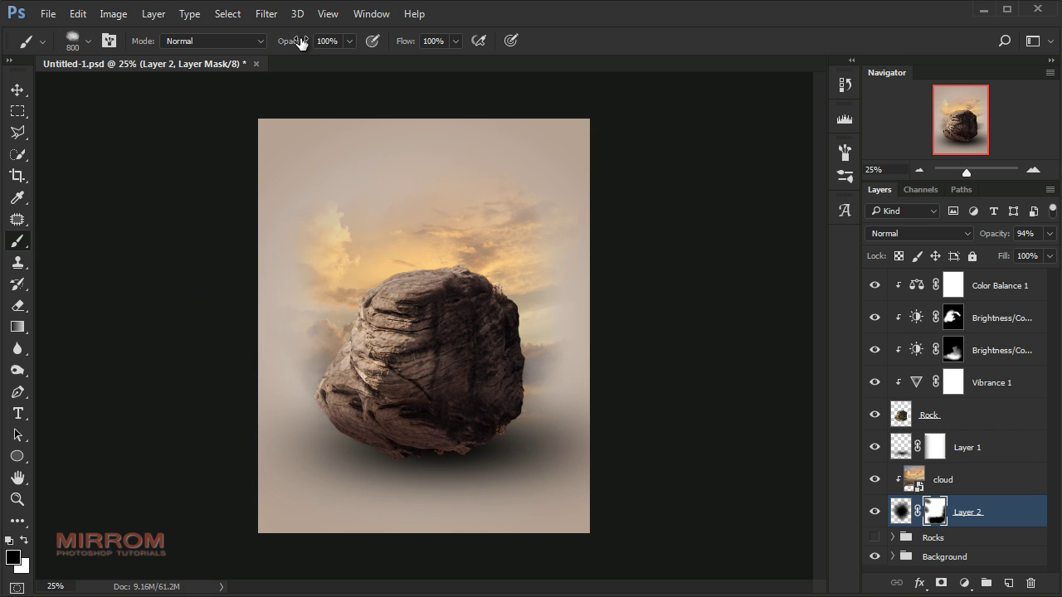
pyautogui.moveTo(302, 41); pyautogui.dragTo(282, 41)
pyautogui.moveTo(265, 332); pyautogui.dragTo(274, 373)
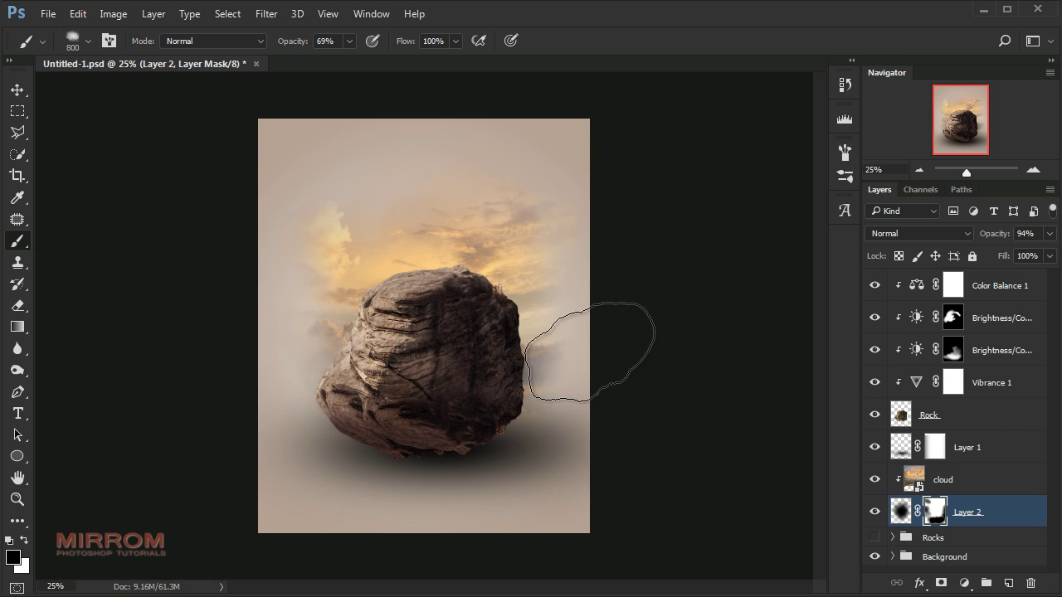
pyautogui.moveTo(596, 347); pyautogui.dragTo(571, 196)
pyautogui.press('v')
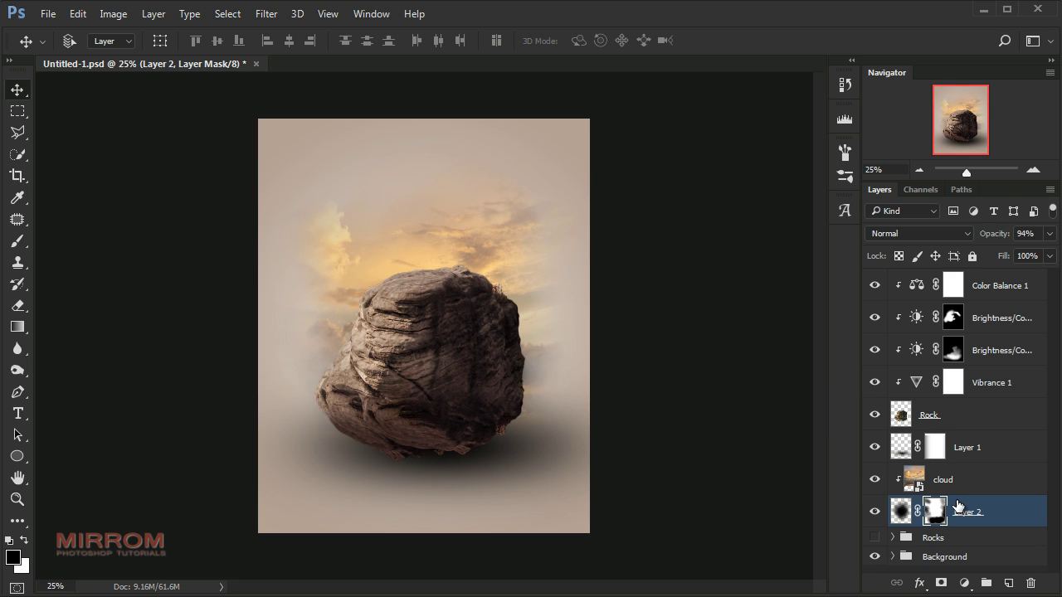
pyautogui.click(980, 477)
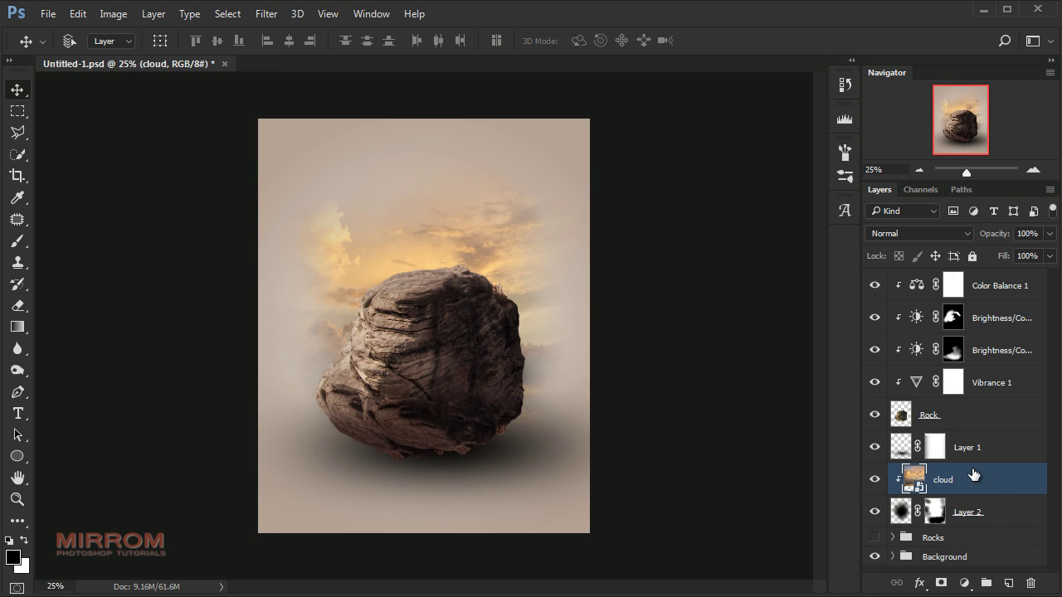
# Lower the rock and its adjustment layers slightly by pulling the top edge down
pyautogui.click(938, 412)
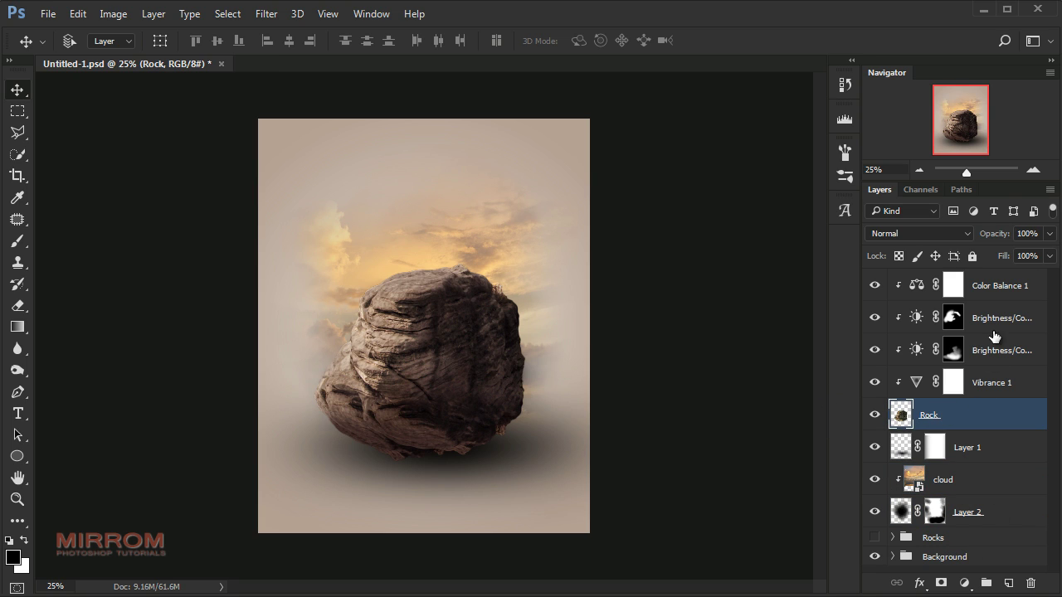
pyautogui.keyDown('shift'); pyautogui.click(997, 286); pyautogui.keyUp('shift')
pyautogui.hotkey('ctrl', 't')
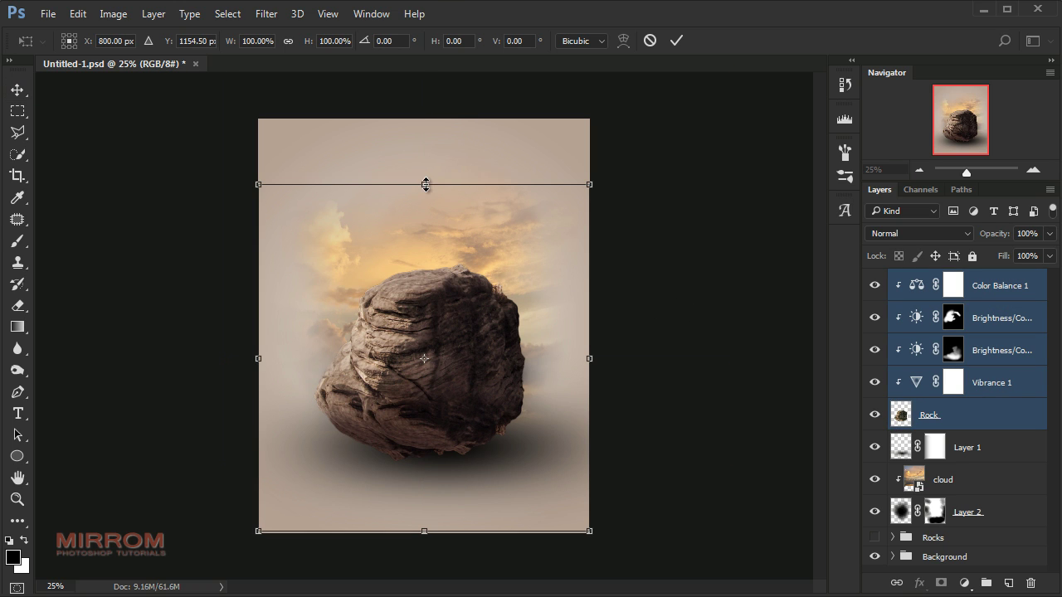
pyautogui.moveTo(425, 184); pyautogui.dragTo(425, 198)
pyautogui.press('Return')
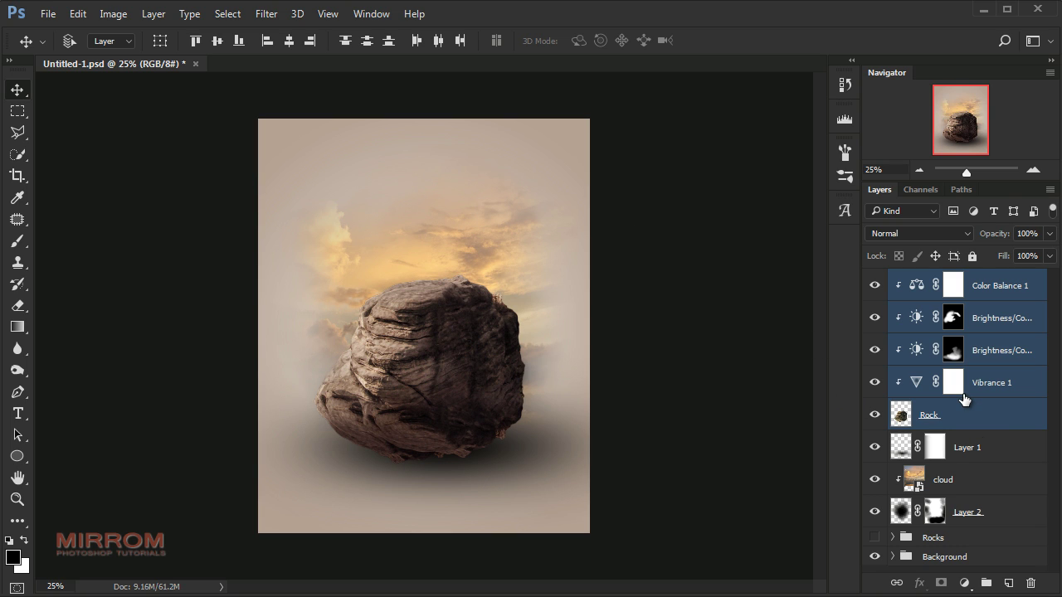
# Nudge the cloud sky slightly down and left
pyautogui.click(979, 479)
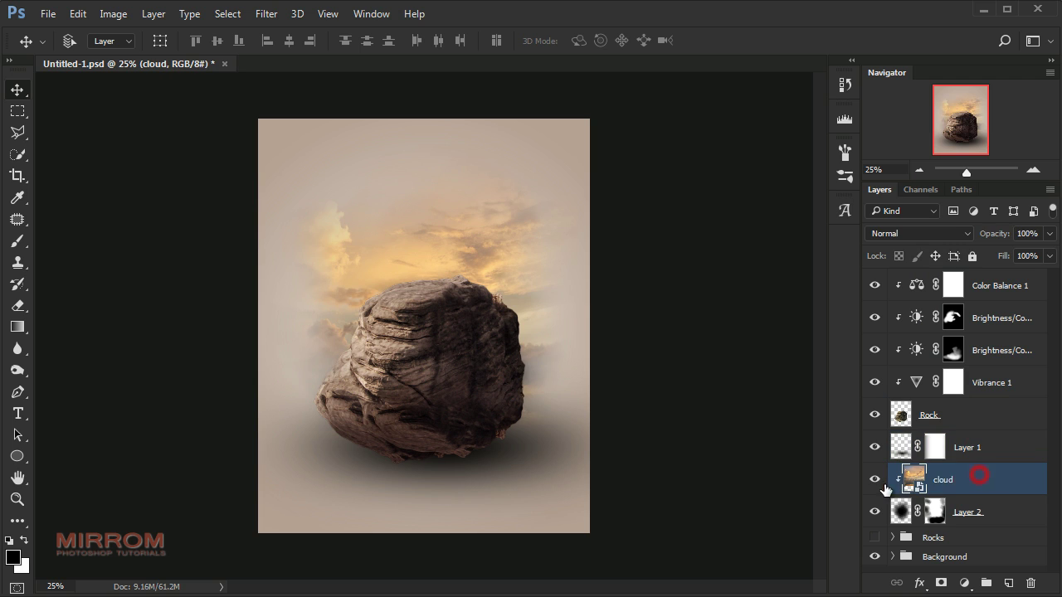
pyautogui.click(874, 480)
pyautogui.hotkey('ctrl', '+')
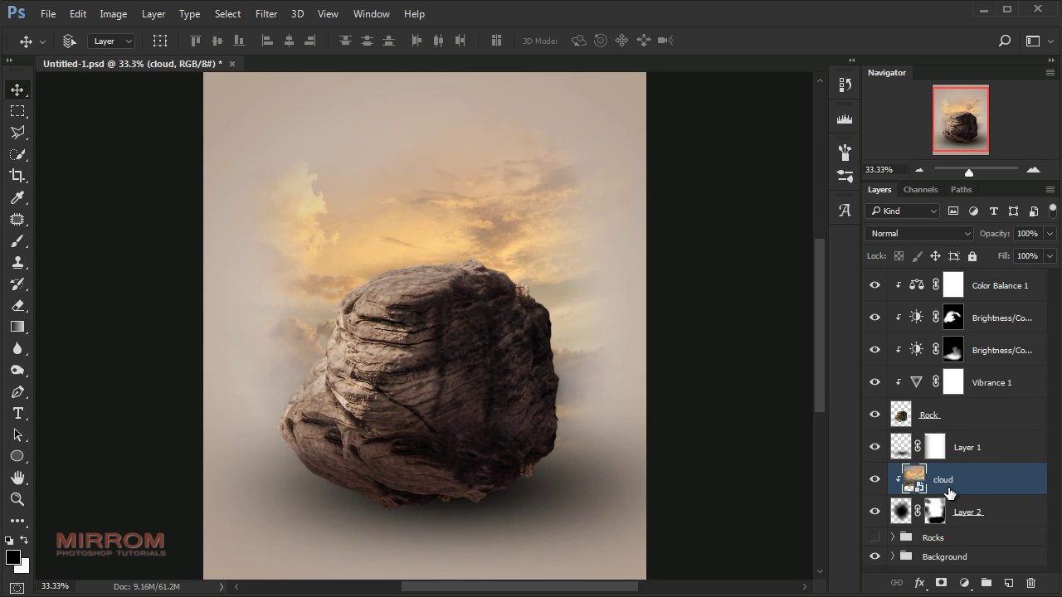
pyautogui.scroll(1, 746, 423)
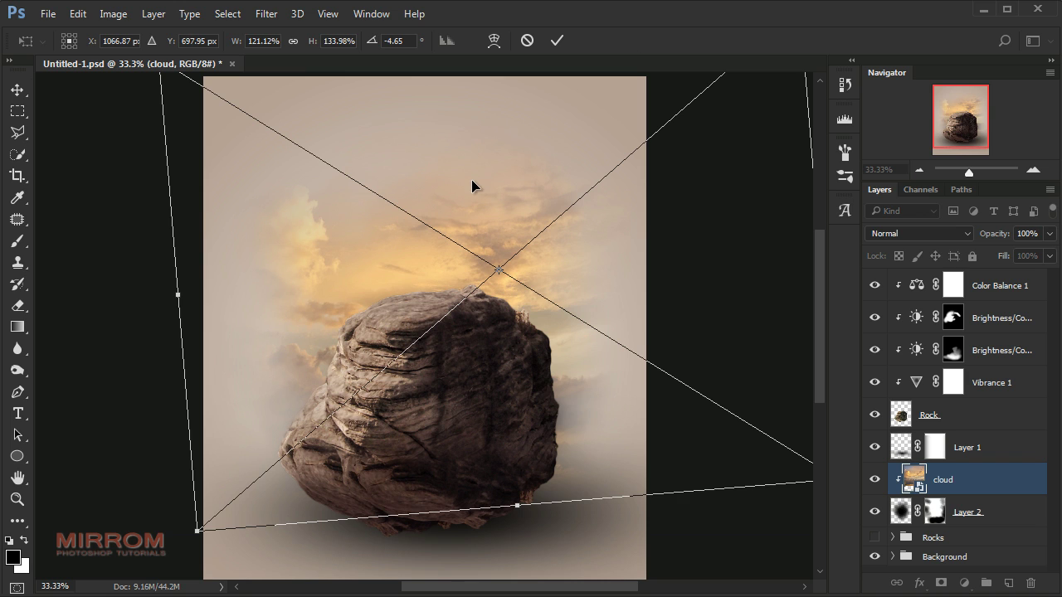
pyautogui.moveTo(465, 169); pyautogui.dragTo(460, 188)
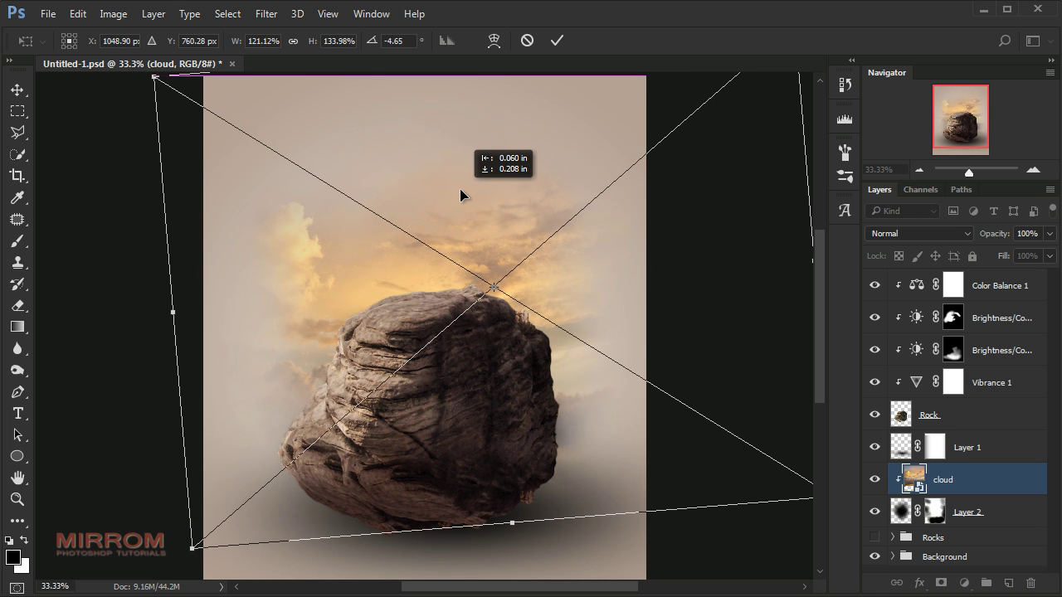
pyautogui.click(558, 43)
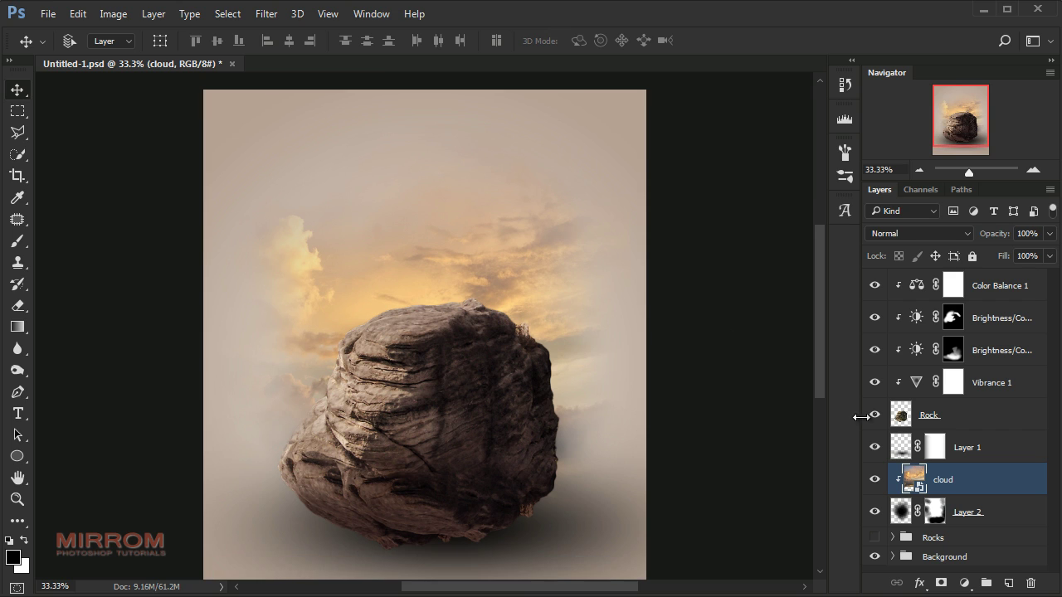
# Touch up Layer 2's mask, then add a Hue/Saturation adjustment clipped to the cloud sky
pyautogui.click(937, 516)
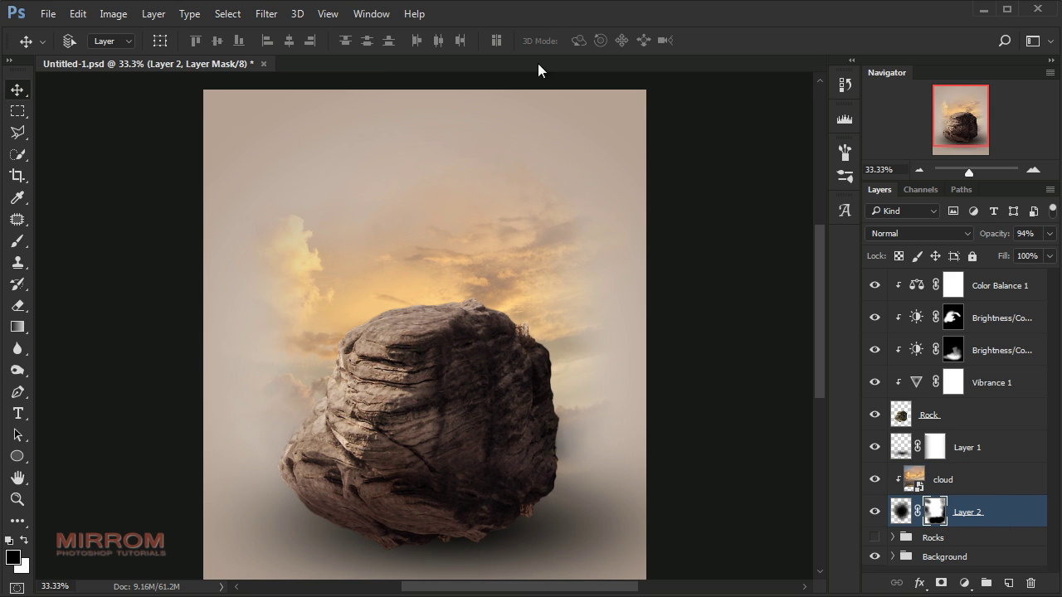
pyautogui.press('b')
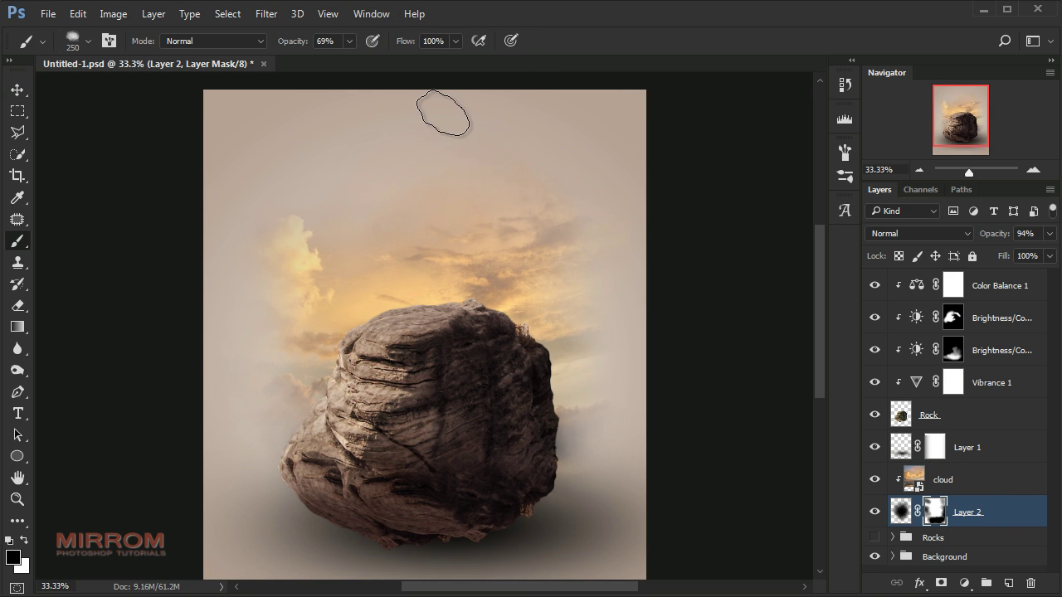
pyautogui.click(474, 109)
pyautogui.press('v')
pyautogui.click(979, 481)
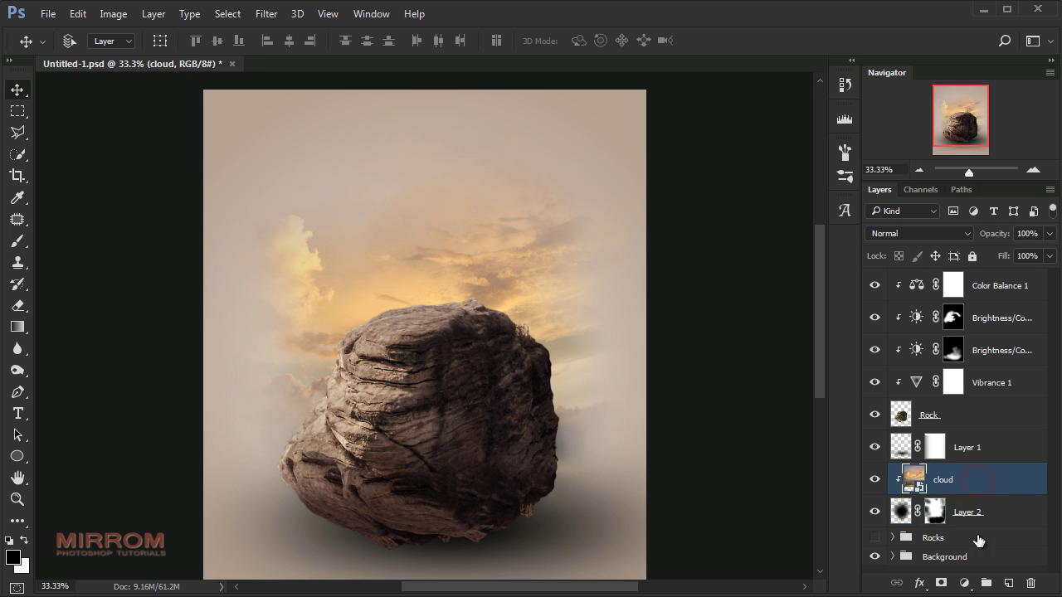
pyautogui.click(964, 583)
pyautogui.click(992, 378)
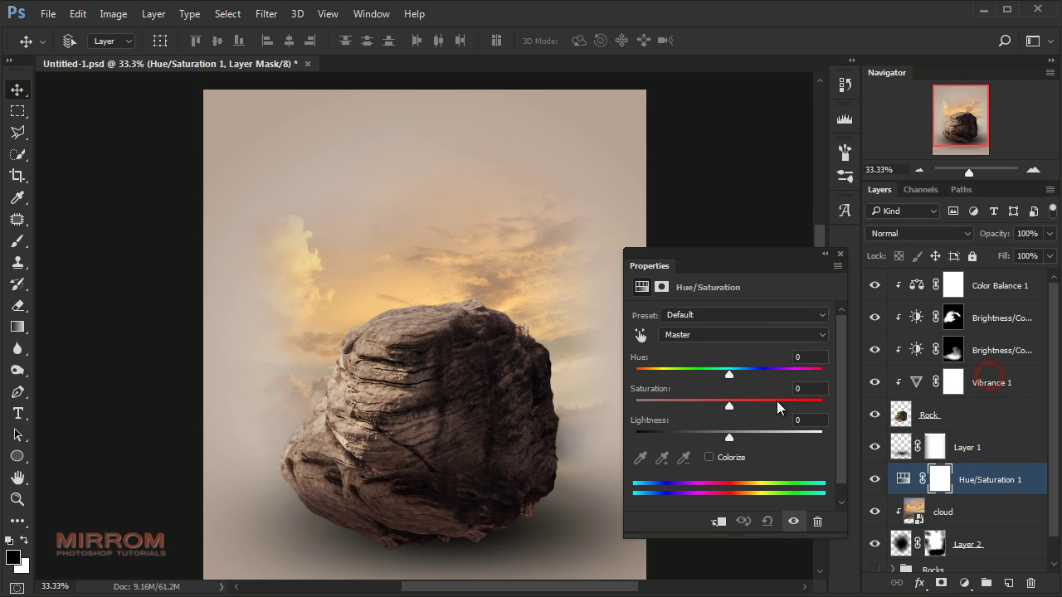
pyautogui.click(720, 521)
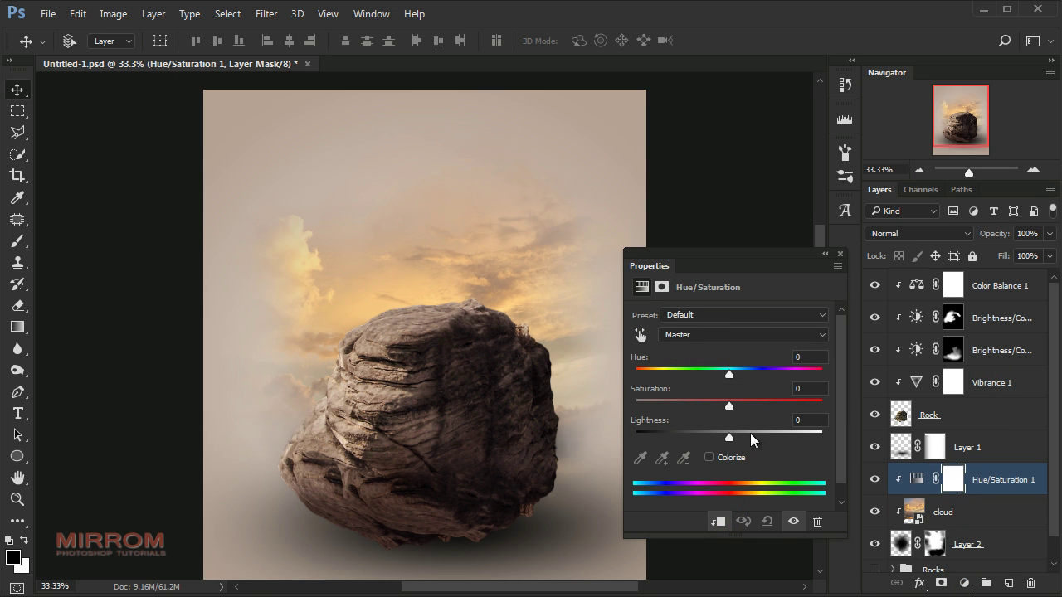
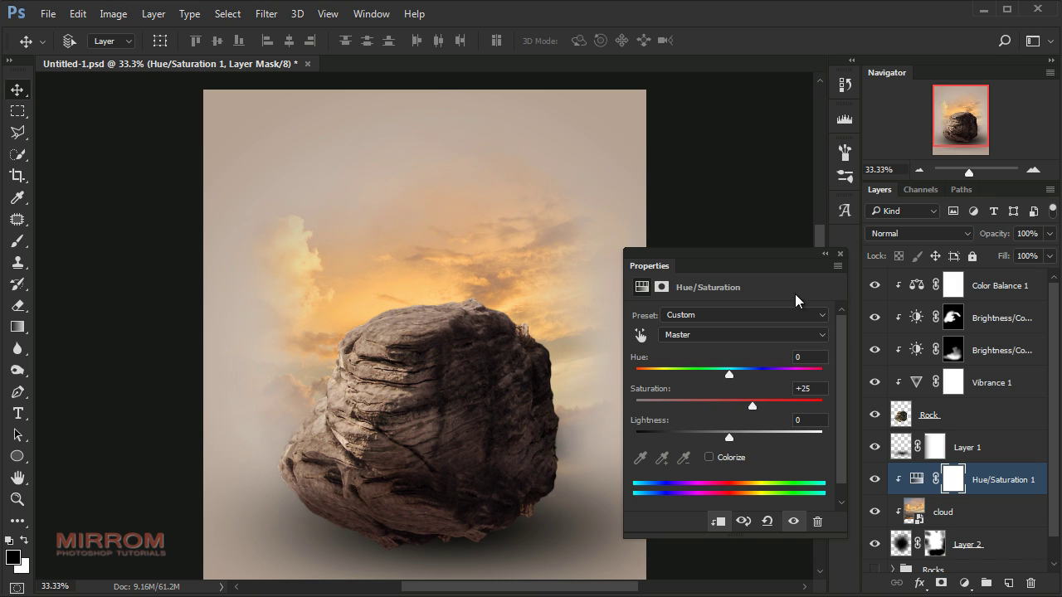
# Add a clipped Brightness/Contrast adjustment with Contrast 20, then a new empty Layer 3
pyautogui.click(845, 255)
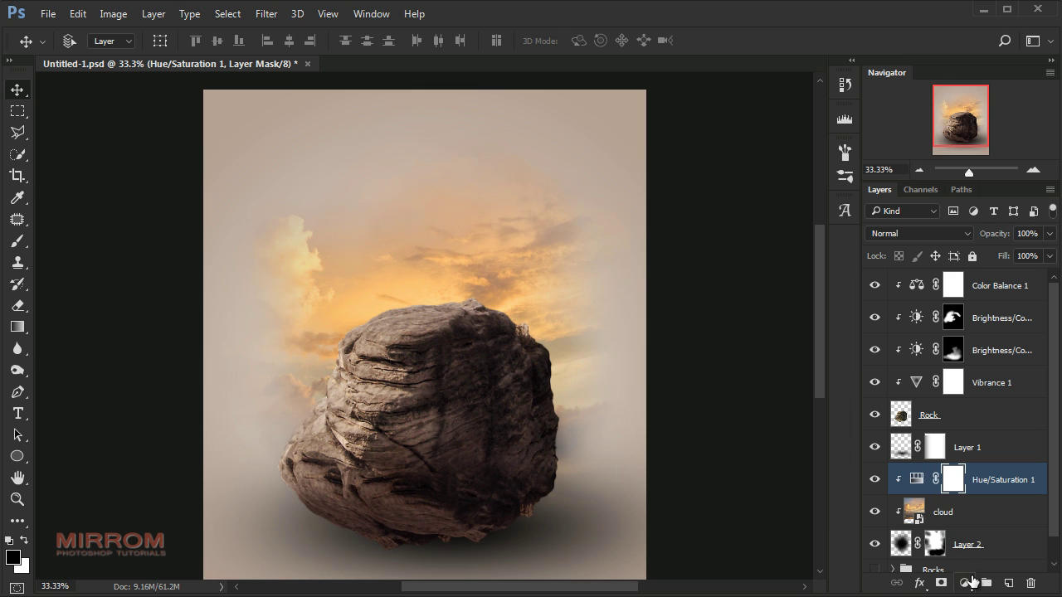
pyautogui.click(966, 583)
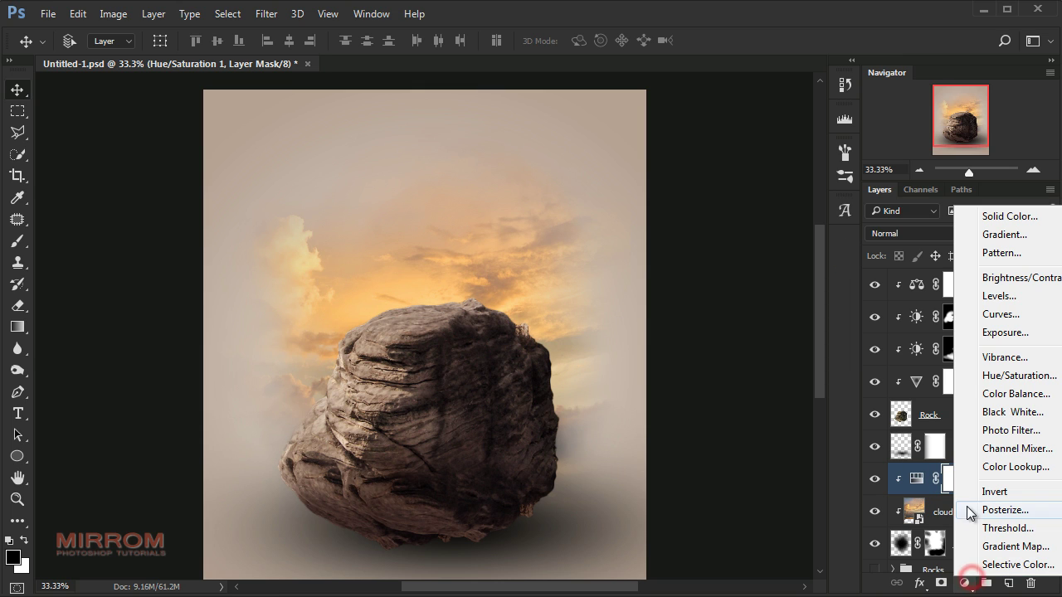
pyautogui.click(990, 282)
pyautogui.click(718, 521)
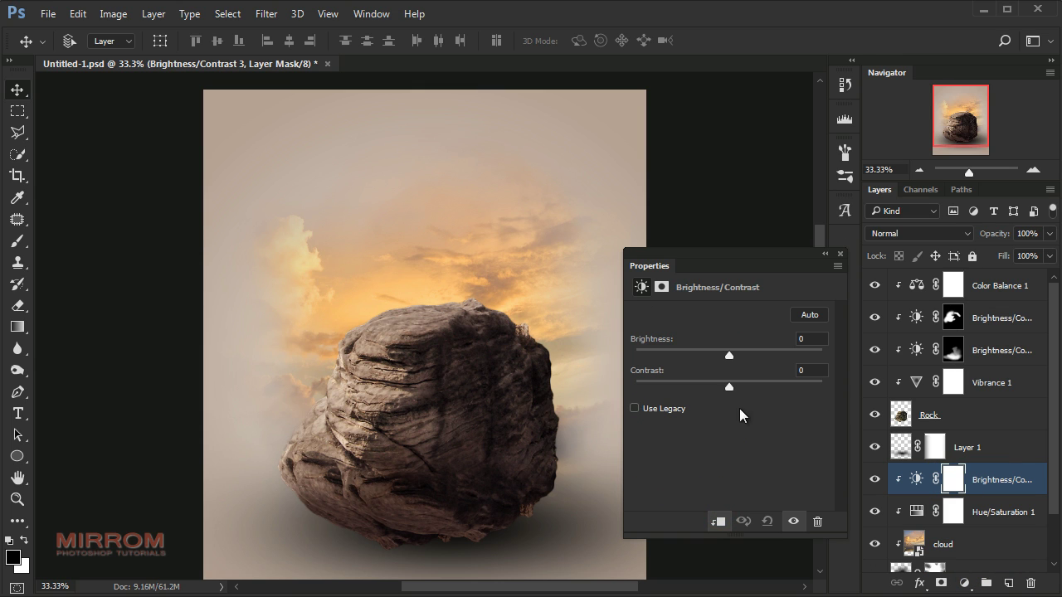
pyautogui.moveTo(744, 389); pyautogui.dragTo(748, 386)
pyautogui.click(839, 254)
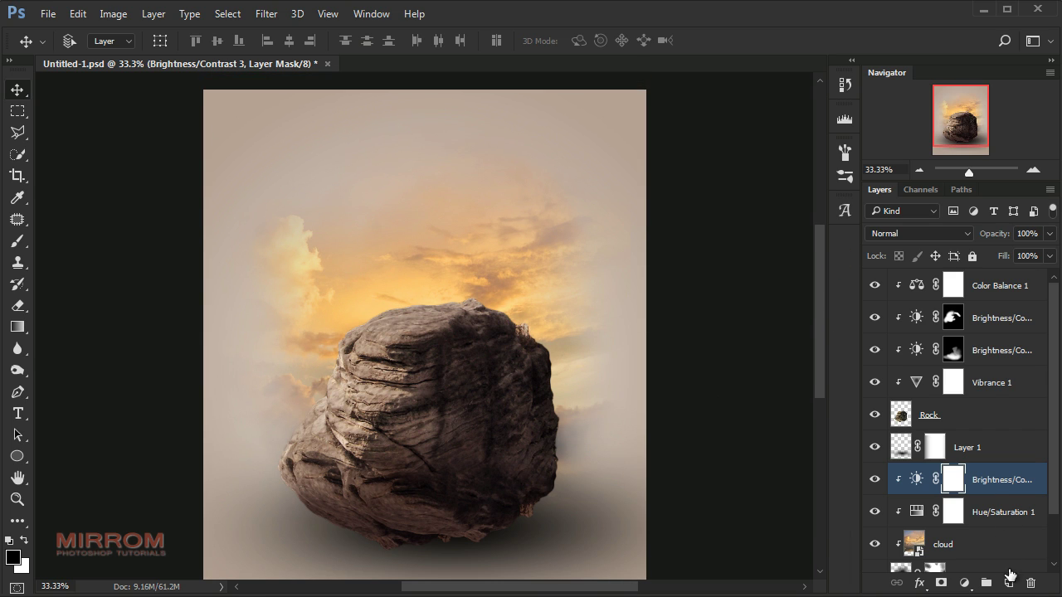
pyautogui.click(1009, 581)
# Select the 500 px soft round brush at 100% opacity
pyautogui.press('b')
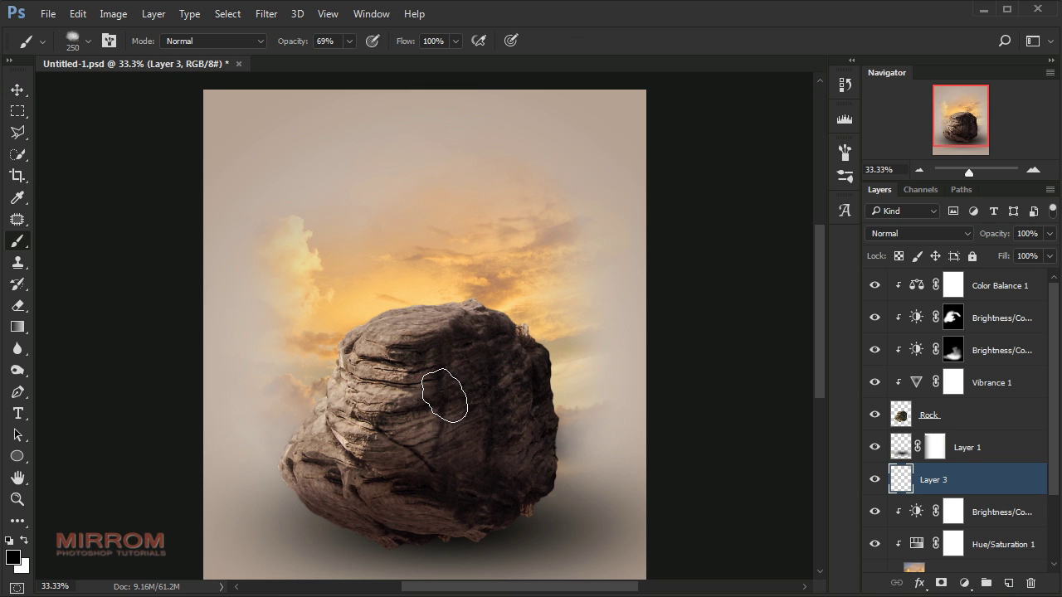
pyautogui.rightClick(402, 217)
pyautogui.scroll(2, 587, 353)
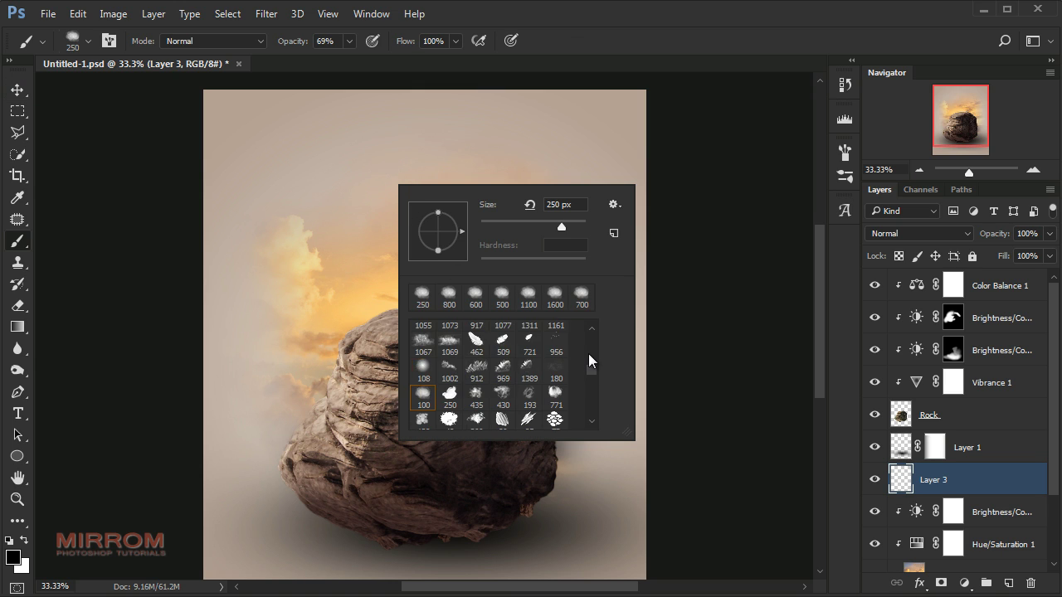
pyautogui.scroll(2, 587, 353)
pyautogui.scroll(1, 587, 353)
pyautogui.click(455, 391)
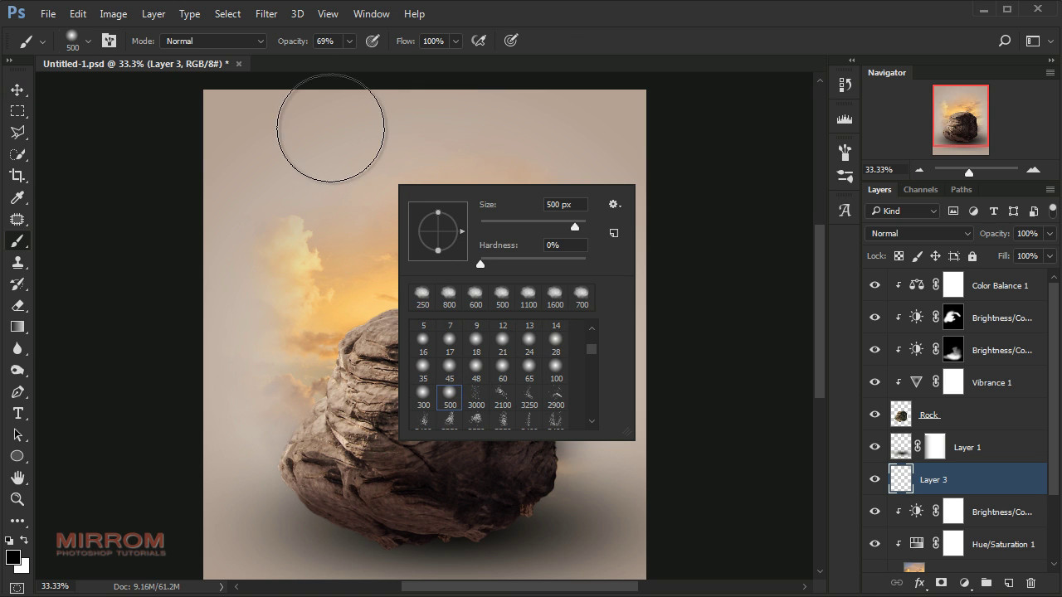
pyautogui.moveTo(299, 43); pyautogui.dragTo(395, 64)
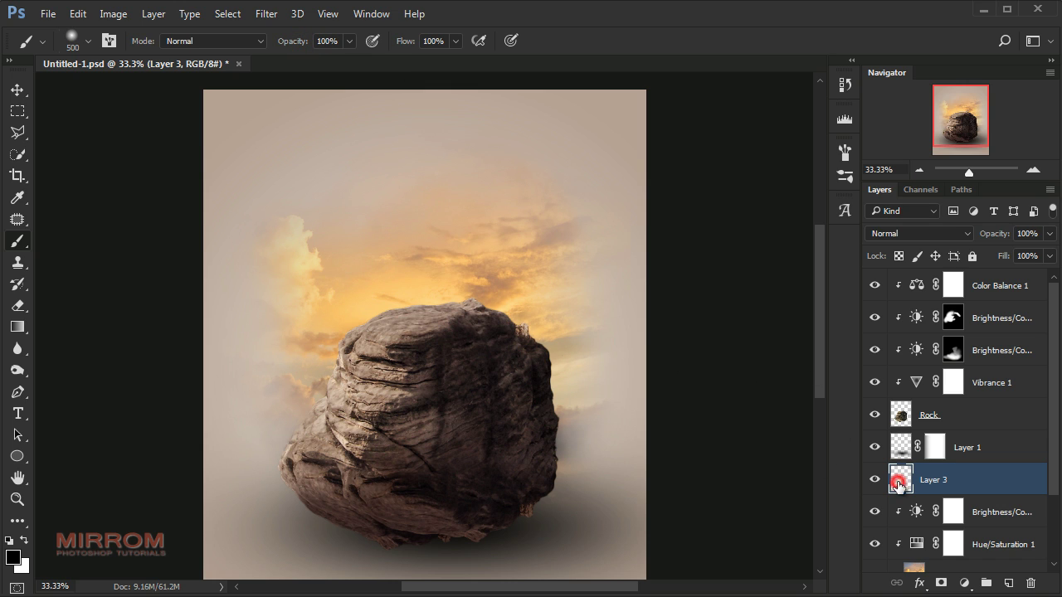
# Paint a brightened sky-orange dab near the rock's top-left edge and set Layer 3 to Screen
pyautogui.keyDown('alt'); pyautogui.click(352, 304); pyautogui.keyUp('alt')
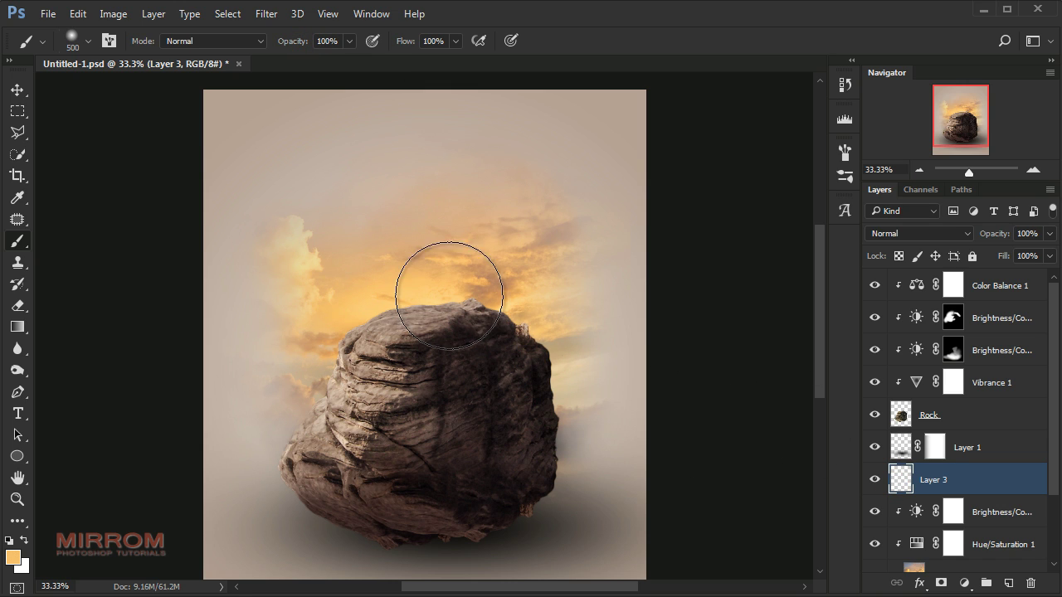
pyautogui.keyDown('alt'); pyautogui.click(512, 293); pyautogui.keyUp('alt')
pyautogui.keyDown('alt'); pyautogui.click(498, 300); pyautogui.keyUp('alt')
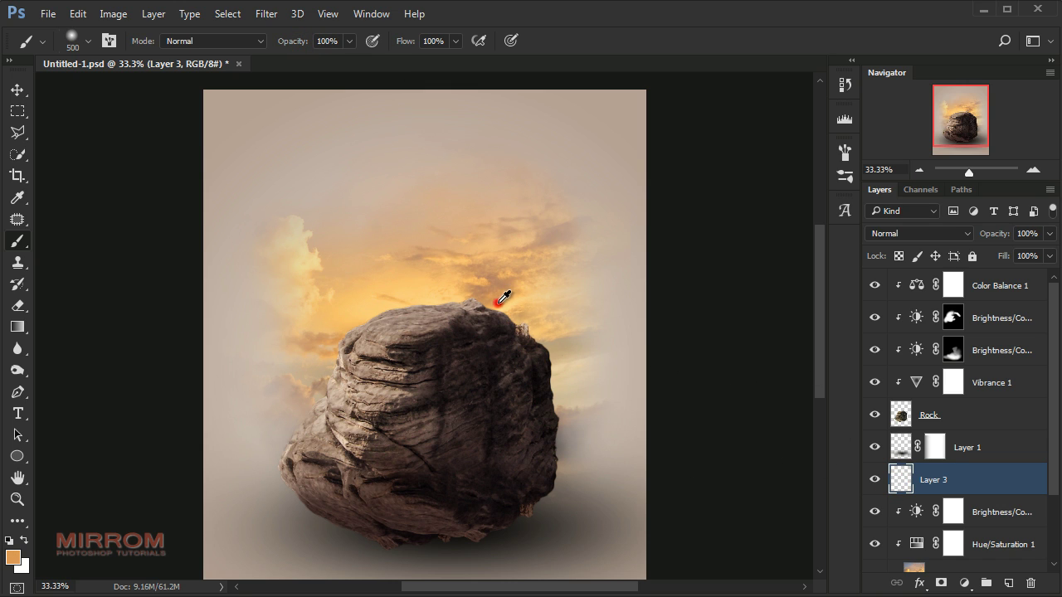
pyautogui.click(15, 557)
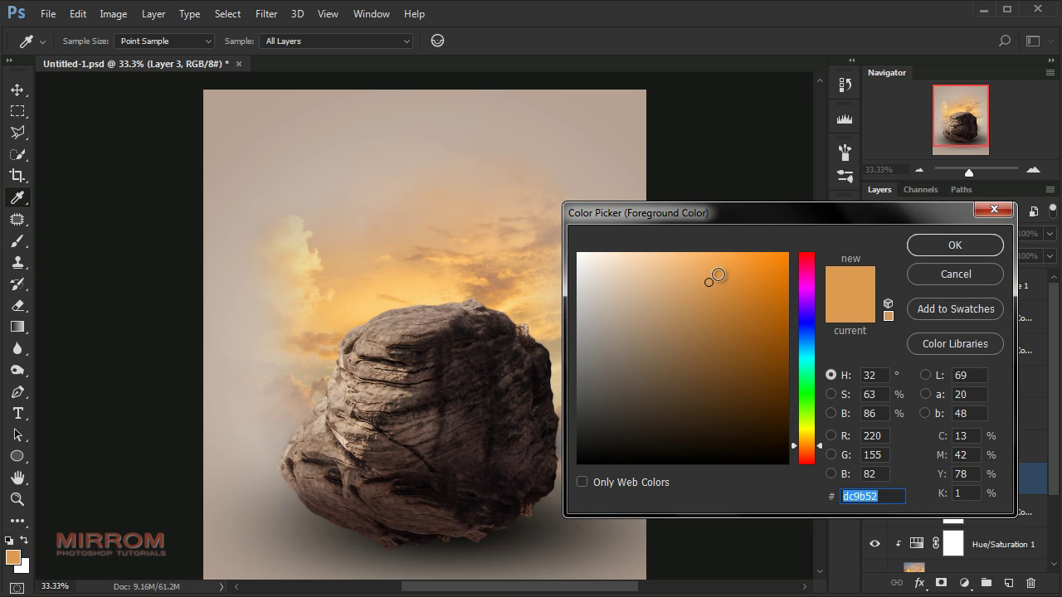
pyautogui.click(730, 263)
pyautogui.click(929, 249)
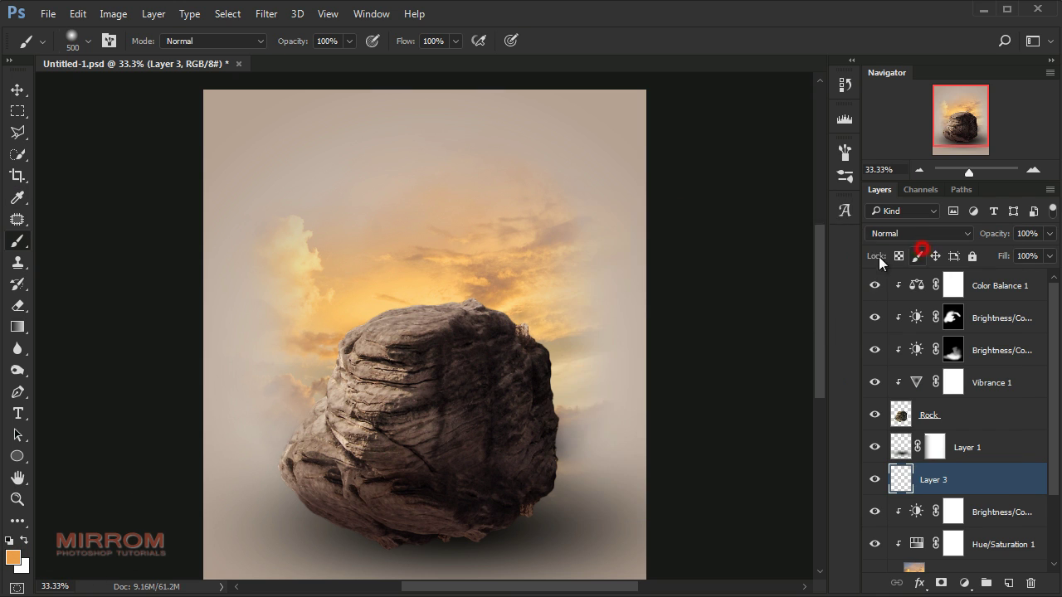
pyautogui.click(354, 345)
pyautogui.press('v')
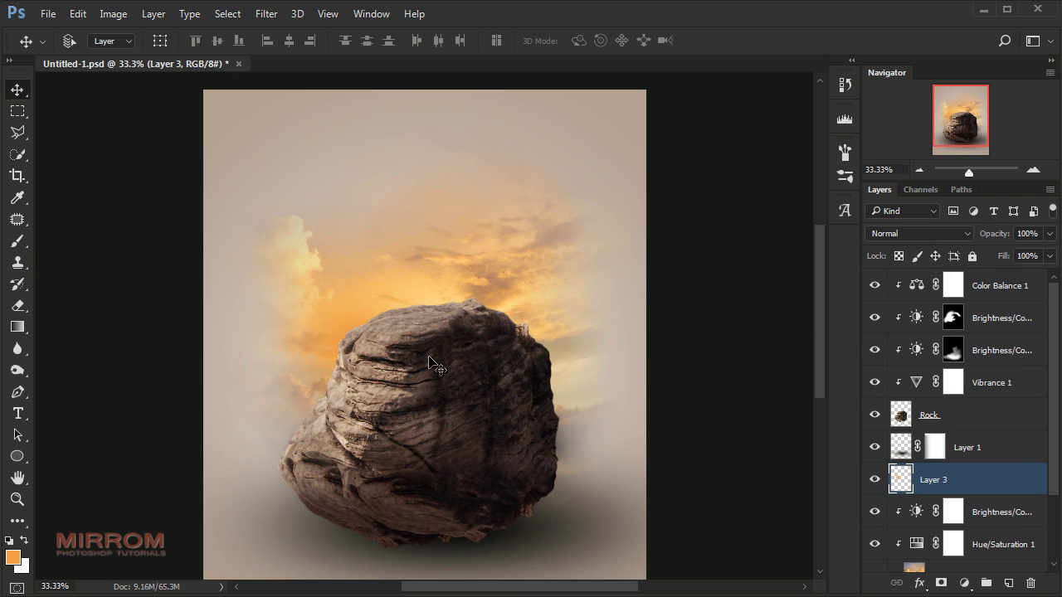
pyautogui.click(884, 234)
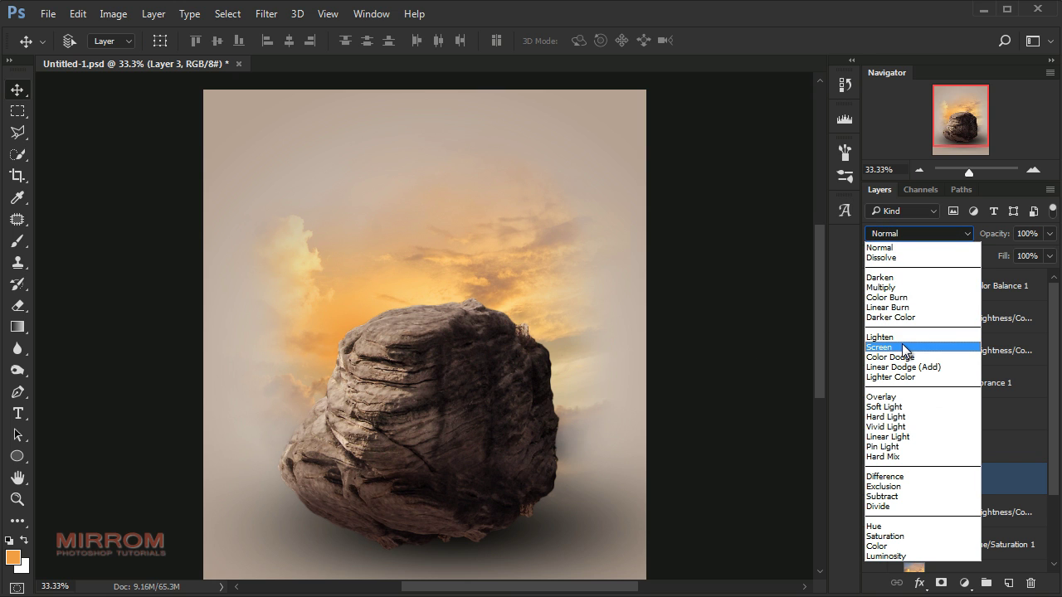
pyautogui.click(902, 343)
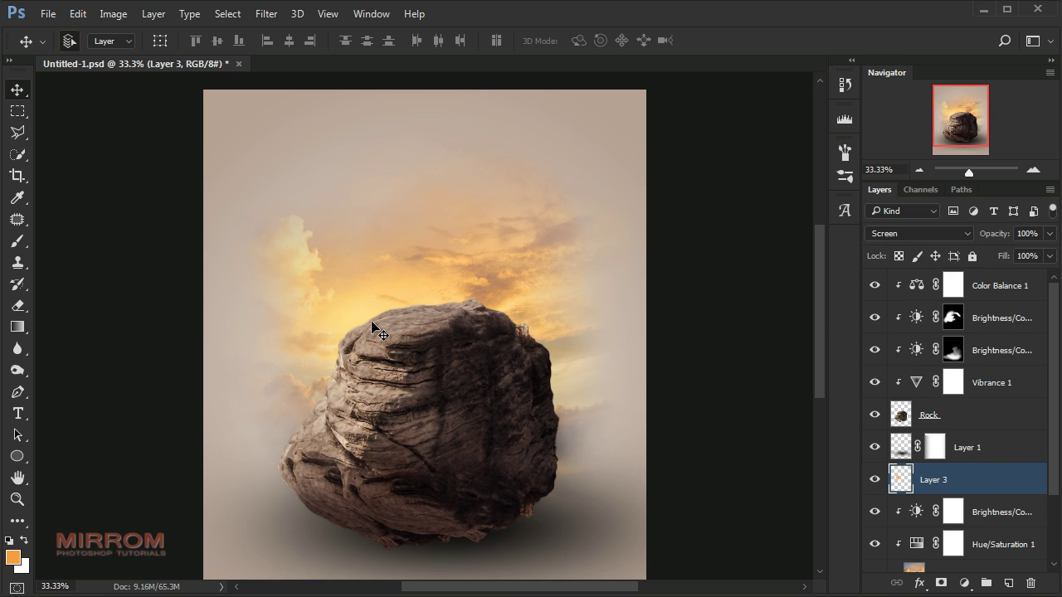
# Scale the orange glow to about 153% and place it behind the rock's upper left
pyautogui.hotkey('ctrl', 't')
pyautogui.moveTo(465, 233); pyautogui.dragTo(539, 159)
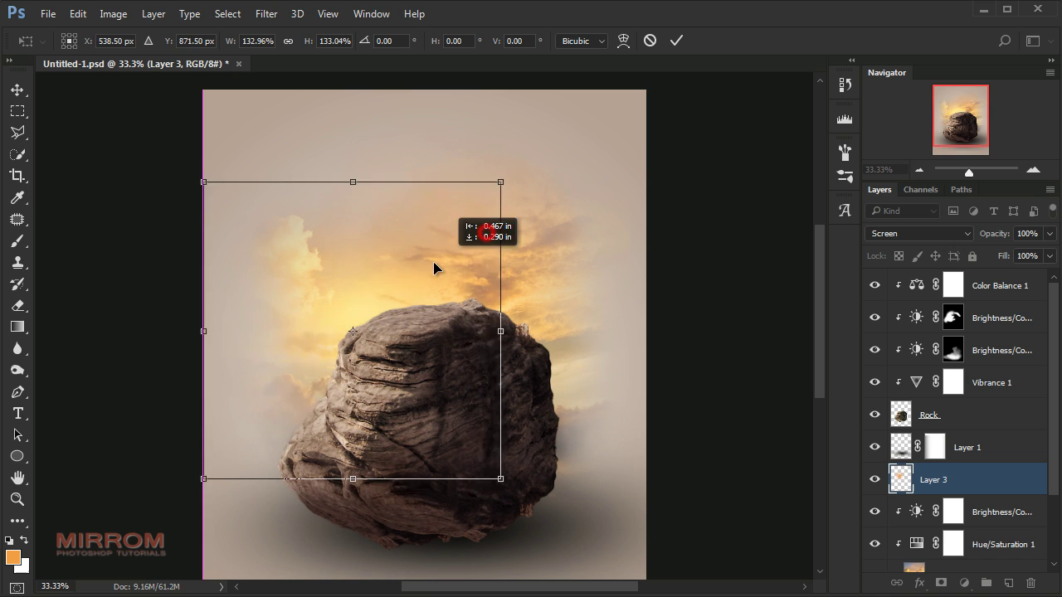
pyautogui.moveTo(481, 241); pyautogui.dragTo(415, 278)
pyautogui.moveTo(479, 515); pyautogui.dragTo(519, 528)
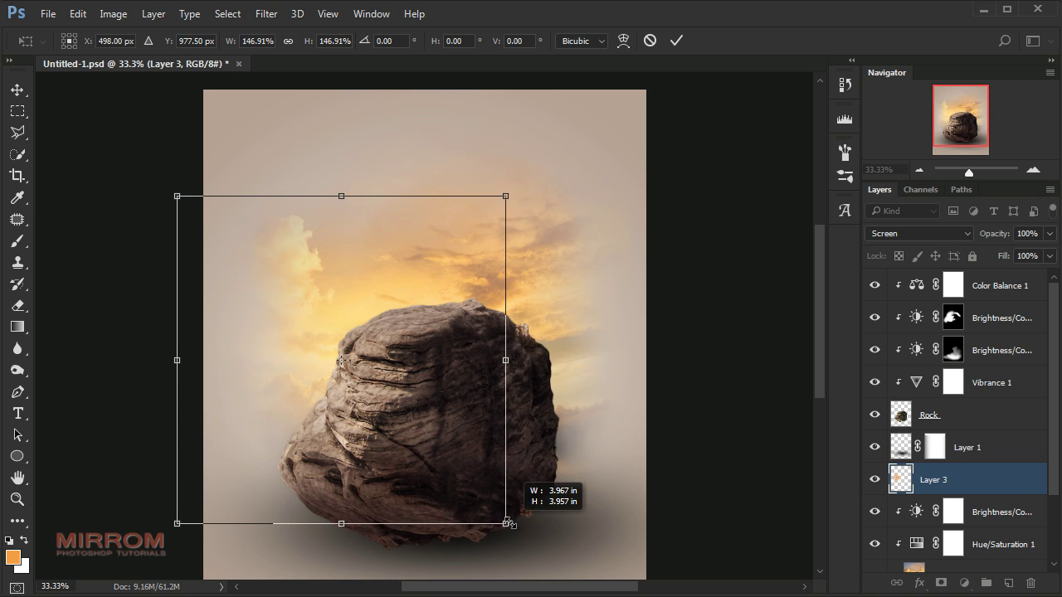
pyautogui.moveTo(455, 461)
pyautogui.mouseDown()
pyautogui.moveTo(451, 446)
pyautogui.moveTo(443, 464)
pyautogui.mouseUp()
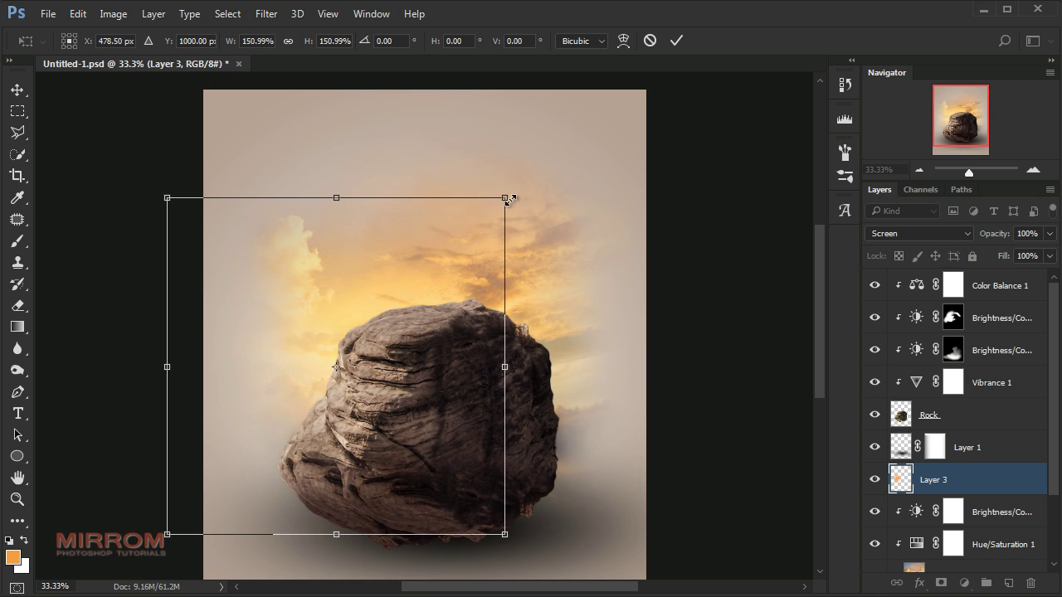
pyautogui.moveTo(506, 197); pyautogui.dragTo(517, 197)
pyautogui.moveTo(433, 280); pyautogui.dragTo(421, 280)
pyautogui.press('Return')
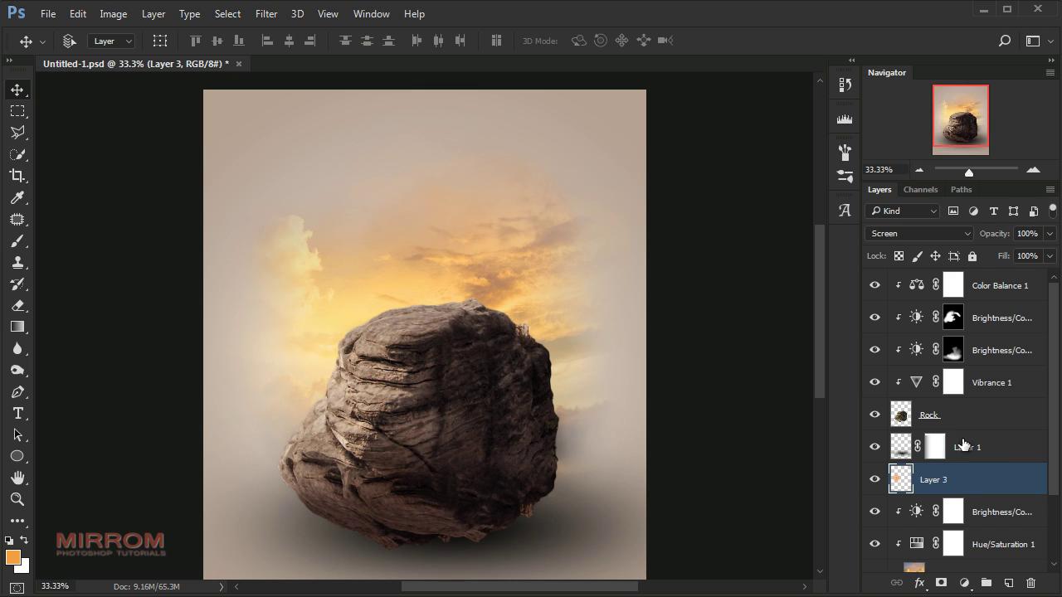
# Add Layer 4 at the top of the stack, clipped and in Screen blending mode
pyautogui.click(999, 288)
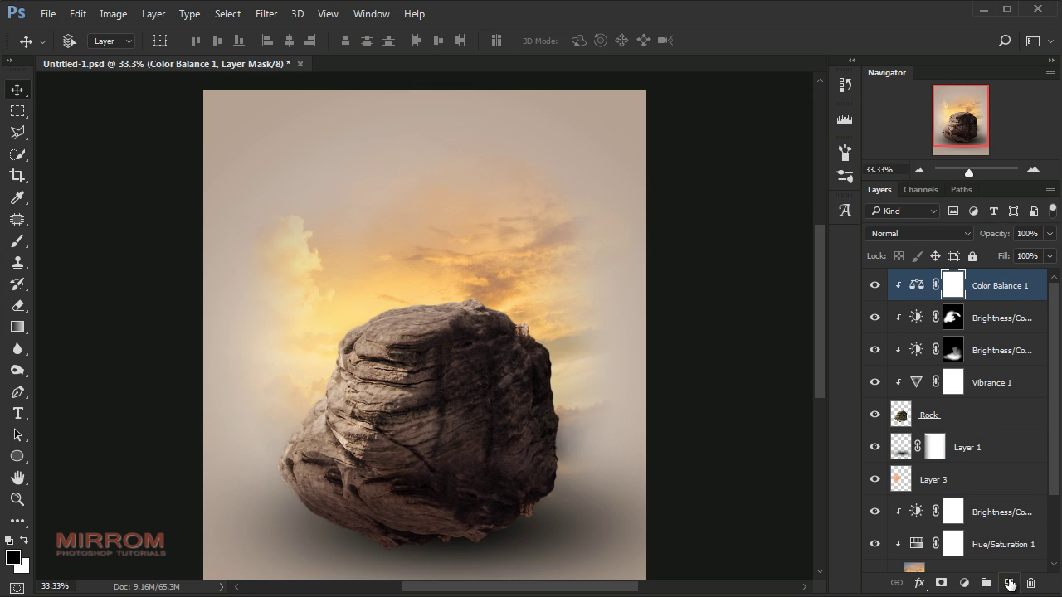
pyautogui.click(1009, 585)
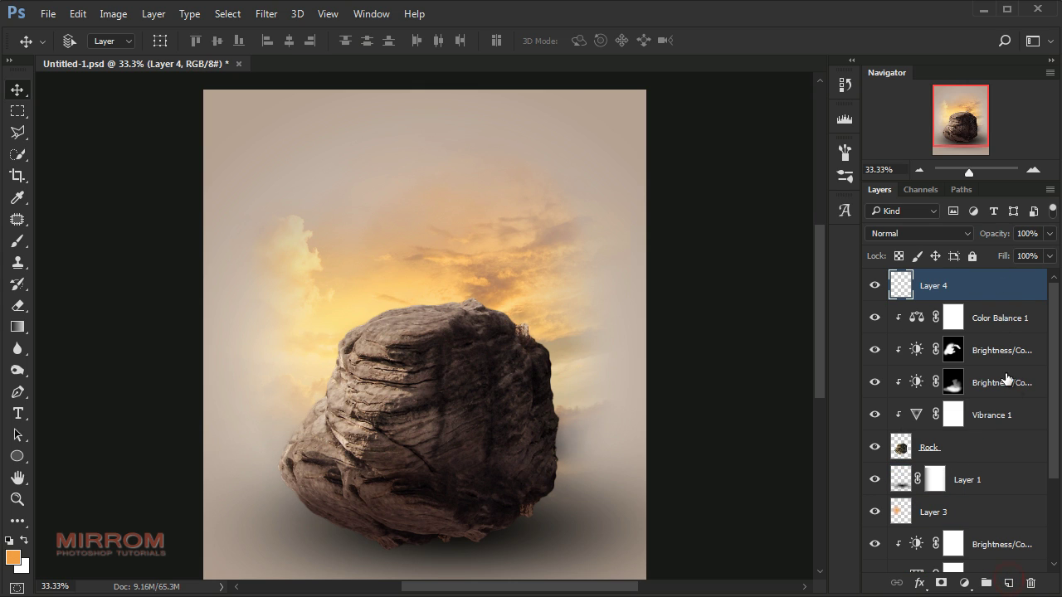
pyautogui.rightClick(1020, 293)
pyautogui.click(798, 381)
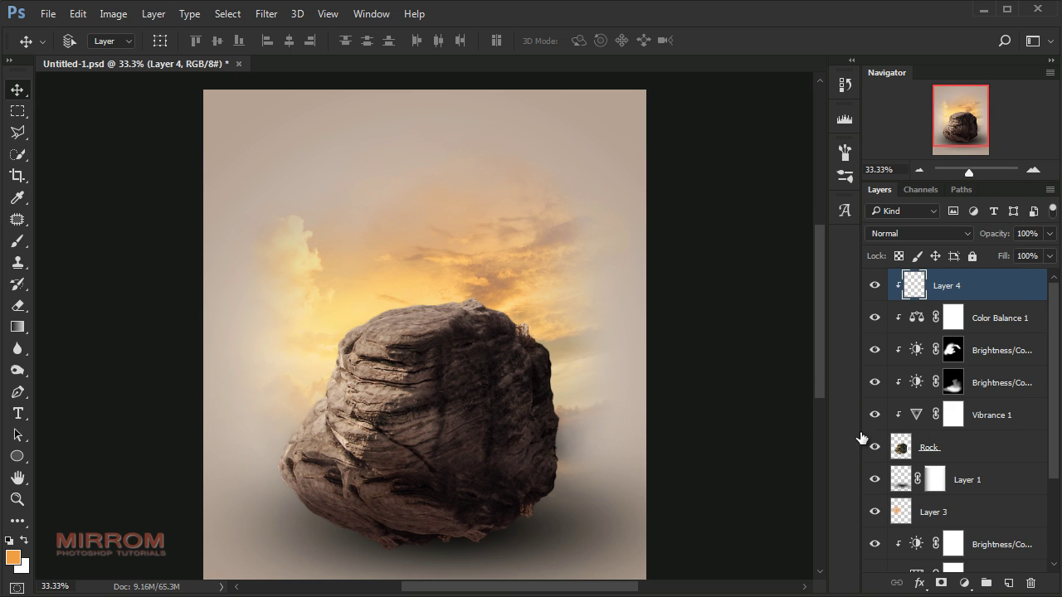
pyautogui.click(889, 235)
pyautogui.click(896, 348)
# Paint soft orange glow along the rock's upper-left edge and nearby sky, shrinking the brush to 400 then 175 px
pyautogui.press('b')
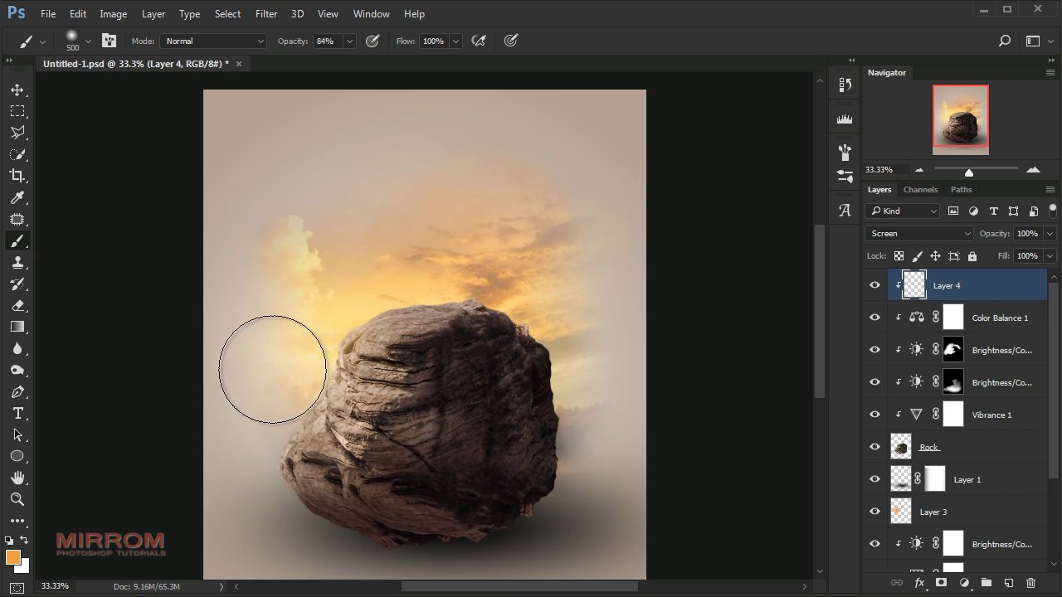
pyautogui.moveTo(272, 370)
pyautogui.mouseDown()
pyautogui.moveTo(355, 236)
pyautogui.moveTo(279, 337)
pyautogui.moveTo(426, 390)
pyautogui.moveTo(379, 249)
pyautogui.mouseUp()
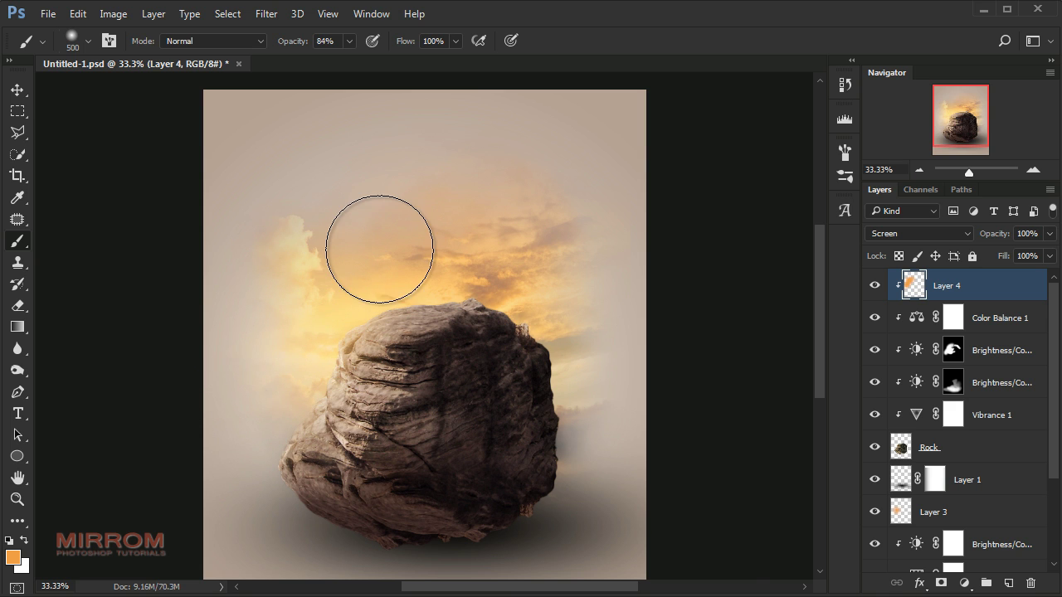
pyautogui.hotkey('ctrl', '+')
pyautogui.scroll(-1, 274, 249)
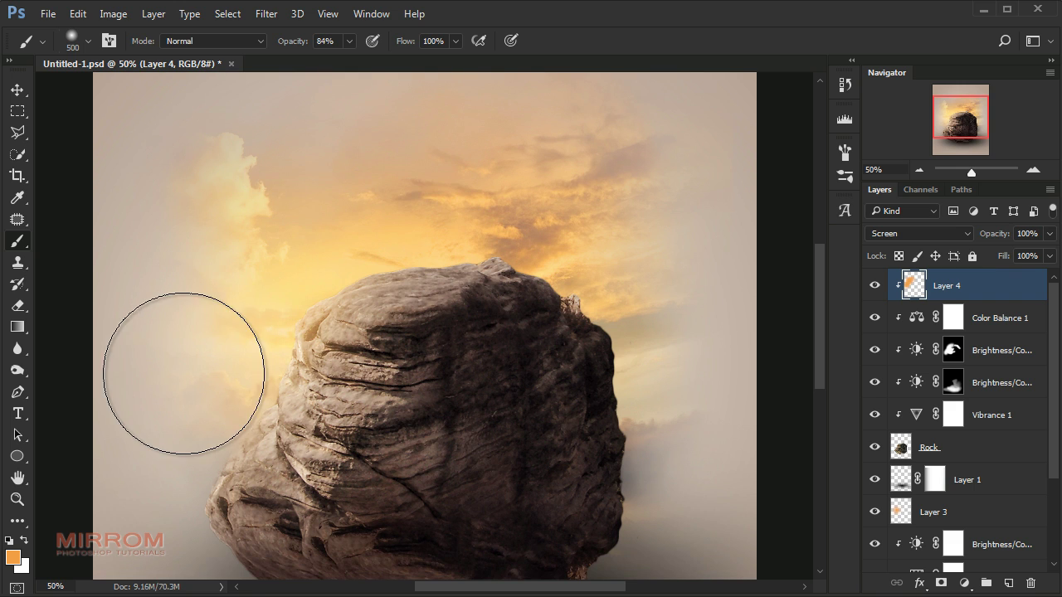
pyautogui.moveTo(184, 373)
pyautogui.mouseDown()
pyautogui.moveTo(277, 208)
pyautogui.moveTo(141, 386)
pyautogui.mouseUp()
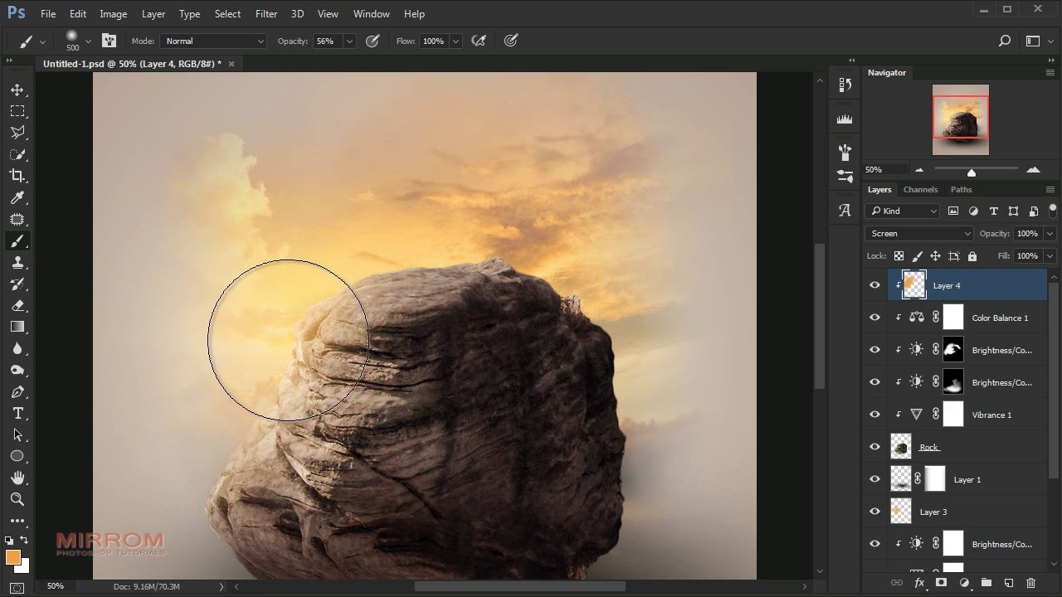
pyautogui.press('[')
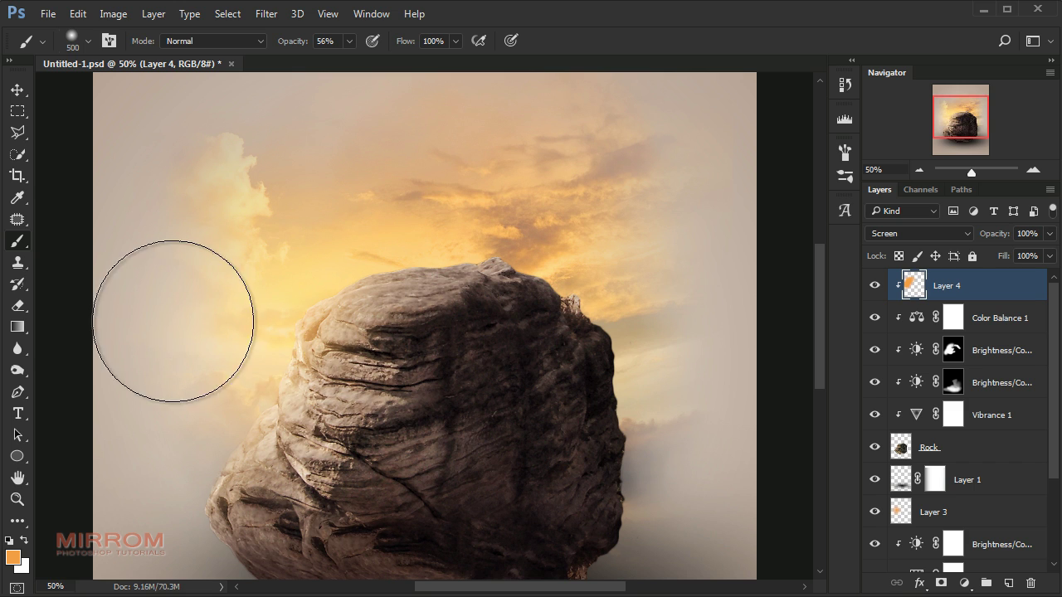
pyautogui.click(216, 285)
pyautogui.press('[')
pyautogui.press('[')
pyautogui.press('[')
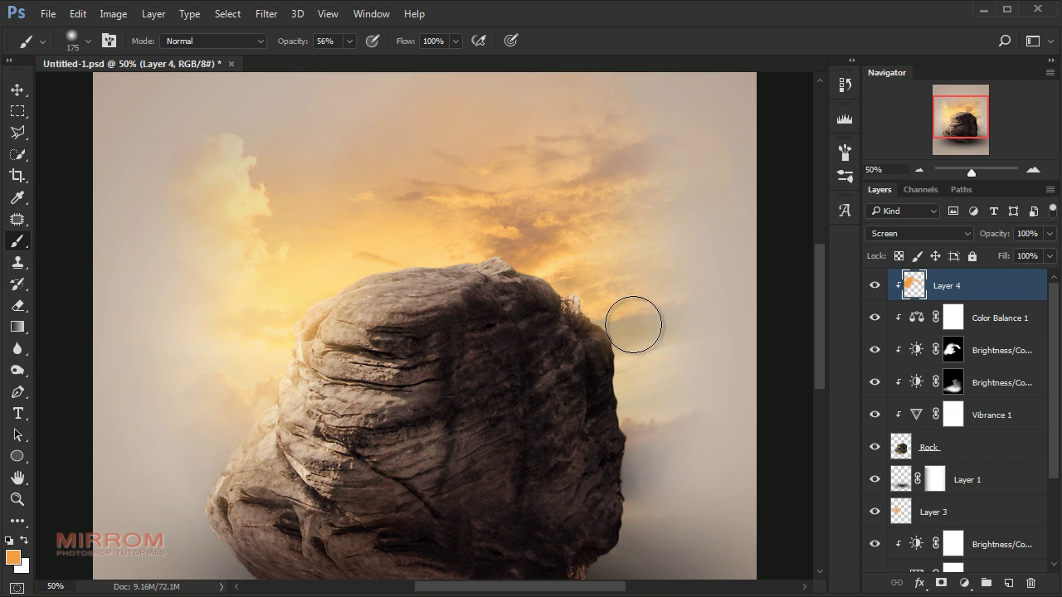
pyautogui.click(623, 302)
pyautogui.scroll(-3, 673, 407)
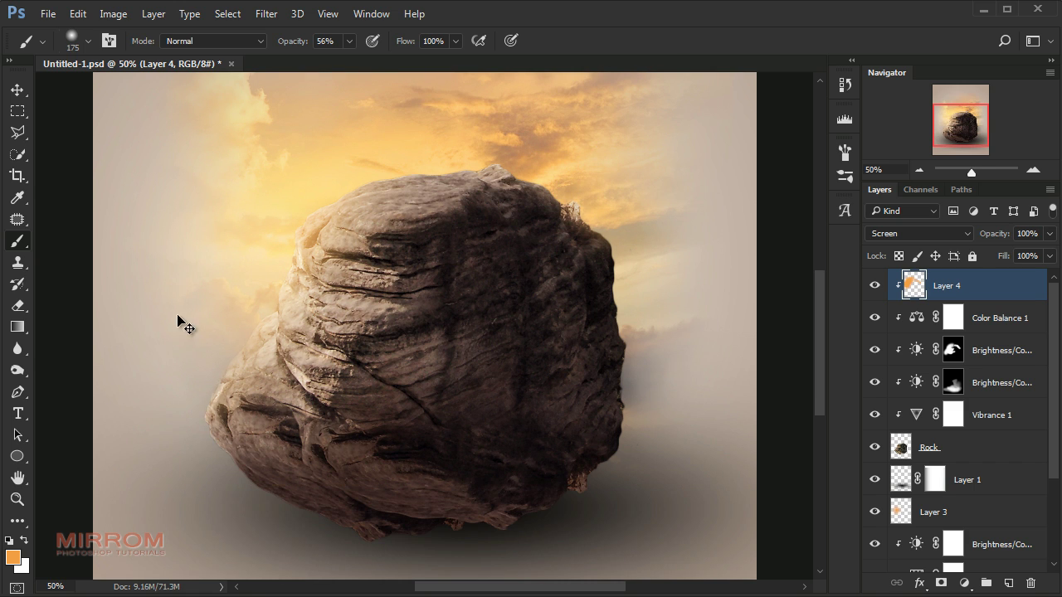
pyautogui.hotkey('ctrl', '-')
# Toggle Layer 3's visibility to check its orange glow
pyautogui.press('v')
pyautogui.scroll(-2, 956, 414)
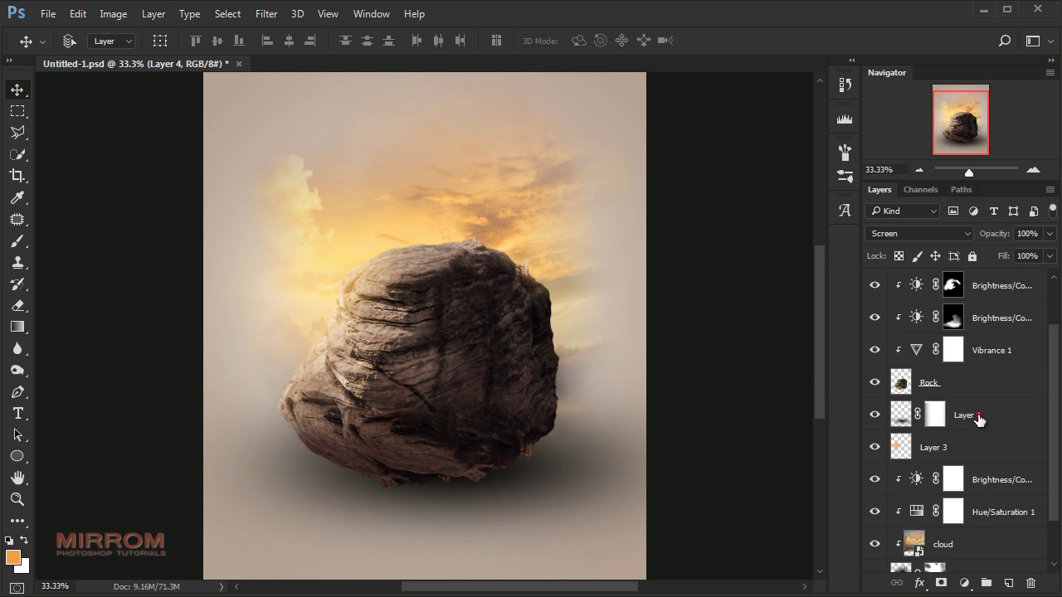
pyautogui.click(959, 413)
pyautogui.click(944, 448)
pyautogui.click(881, 448)
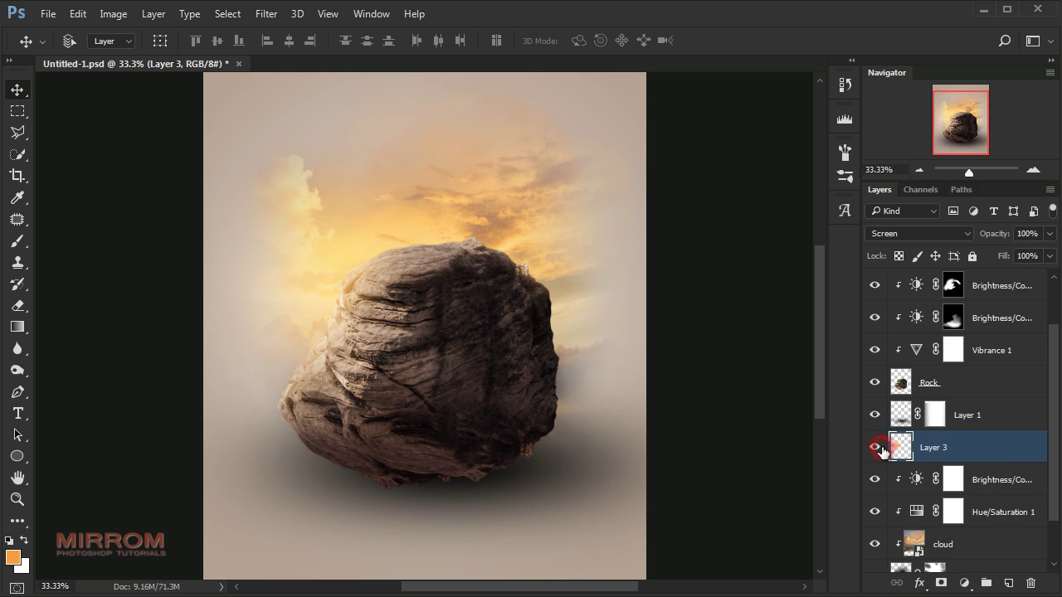
# Open the autumn oak image and polygonal-lasso the right-hand tree
pyautogui.click(48, 14)
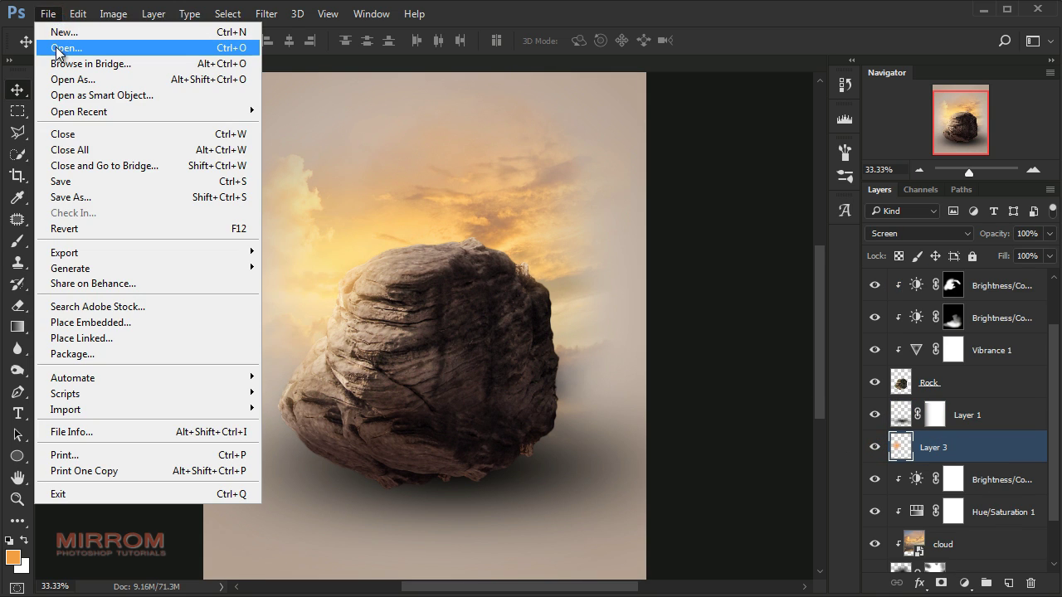
pyautogui.click(59, 47)
pyautogui.click(22, 144)
pyautogui.click(83, 147)
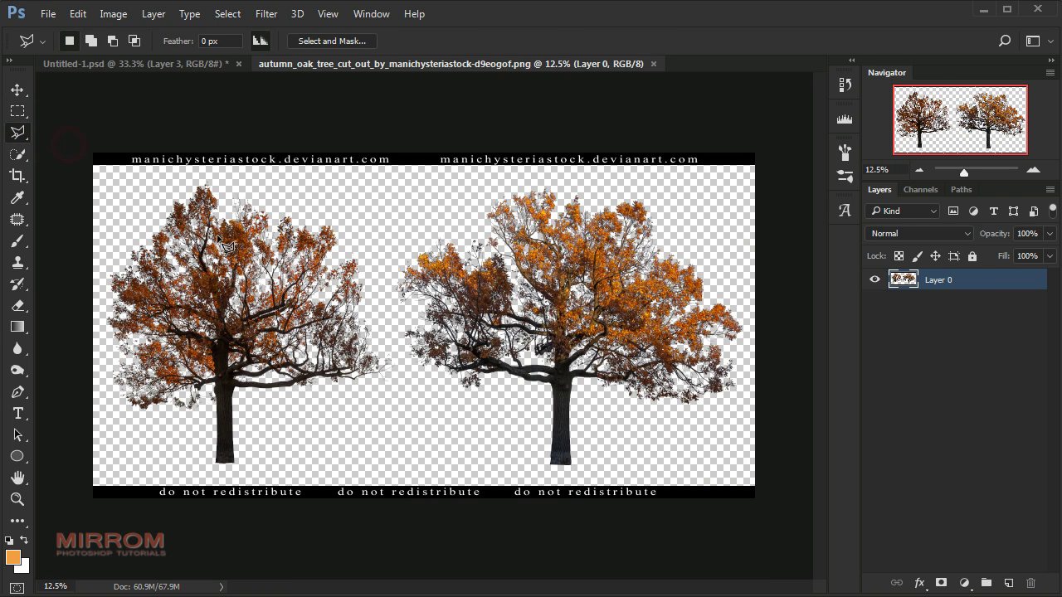
pyautogui.click(392, 340)
pyautogui.click(406, 222)
pyautogui.click(634, 183)
pyautogui.click(780, 336)
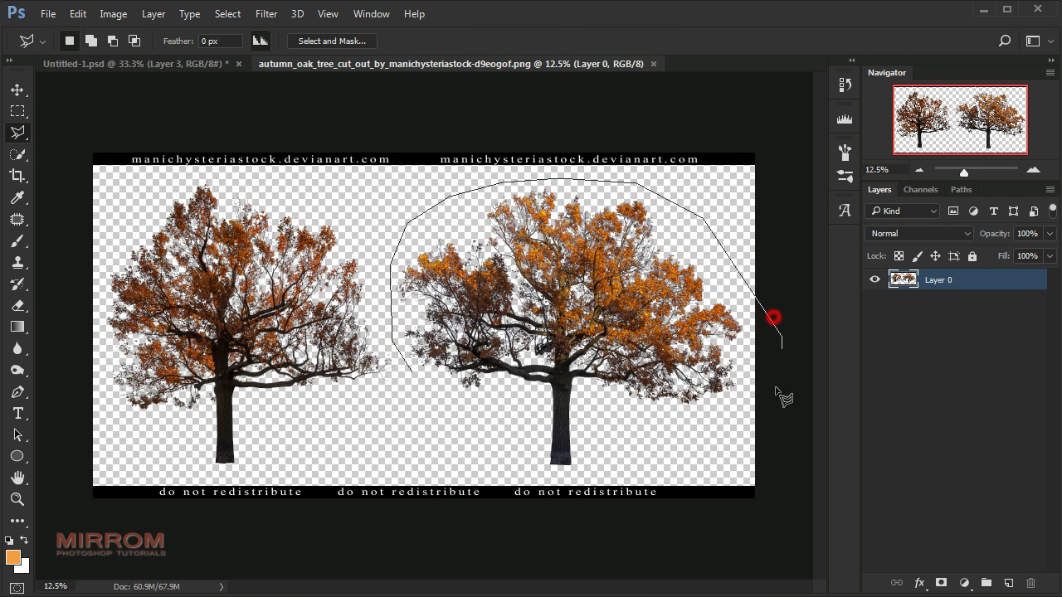
pyautogui.click(681, 455)
pyautogui.click(477, 466)
pyautogui.doubleClick(412, 372)
# Cut the tree to its own layer, drag it into Untitled-1, and close the oak image unsaved
pyautogui.rightClick(556, 315)
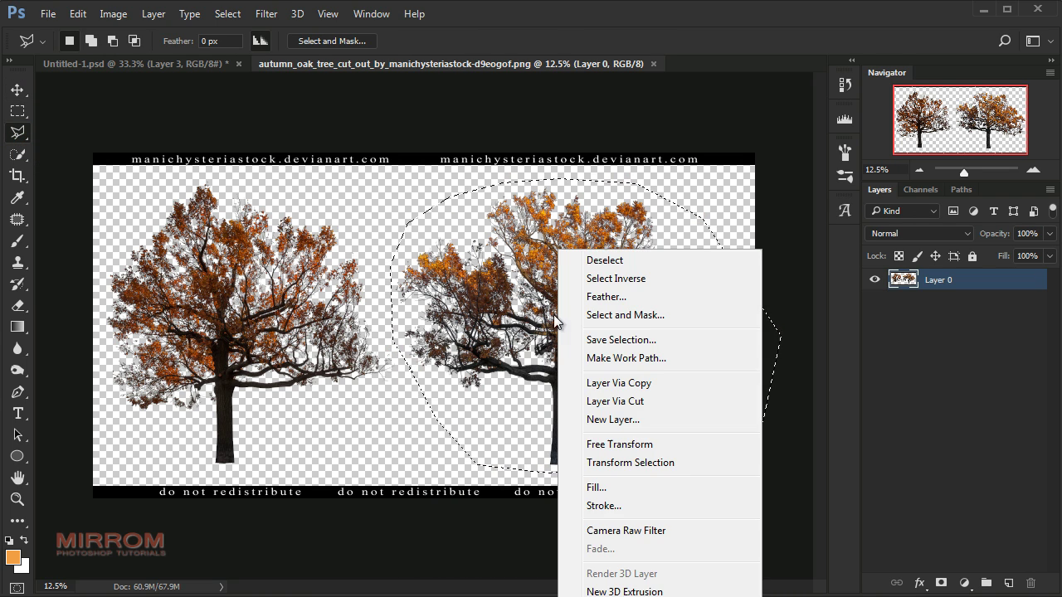
pyautogui.click(615, 401)
pyautogui.press('v')
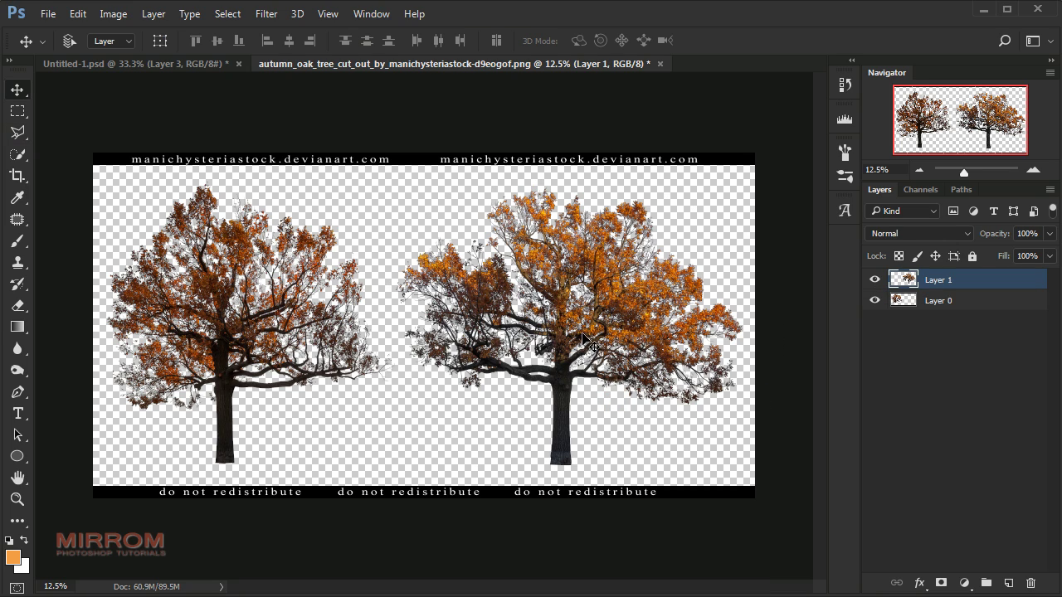
pyautogui.moveTo(558, 325)
pyautogui.mouseDown()
pyautogui.moveTo(196, 67)
pyautogui.moveTo(518, 259)
pyautogui.mouseUp()
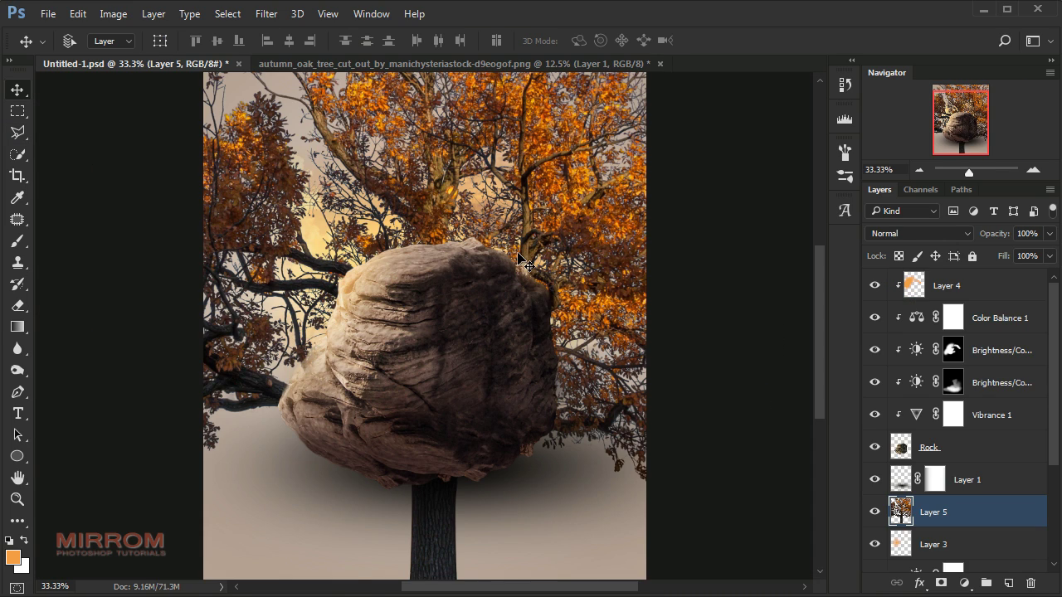
pyautogui.click(658, 62)
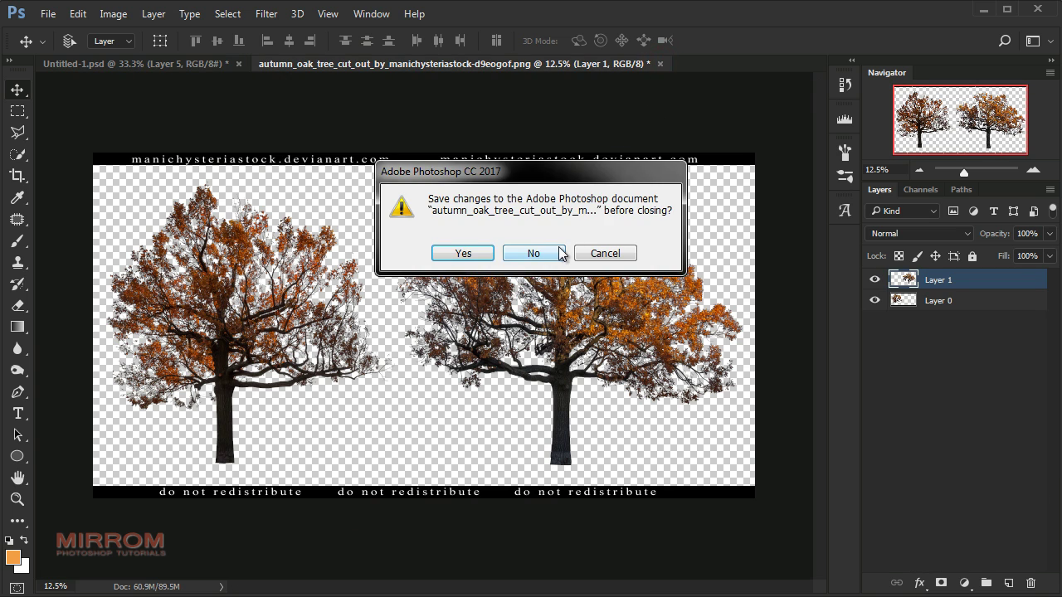
pyautogui.click(560, 253)
# Scale the tree down to about 24%, tilt it slightly, and move it onto the rock top
pyautogui.hotkey('ctrl', 't')
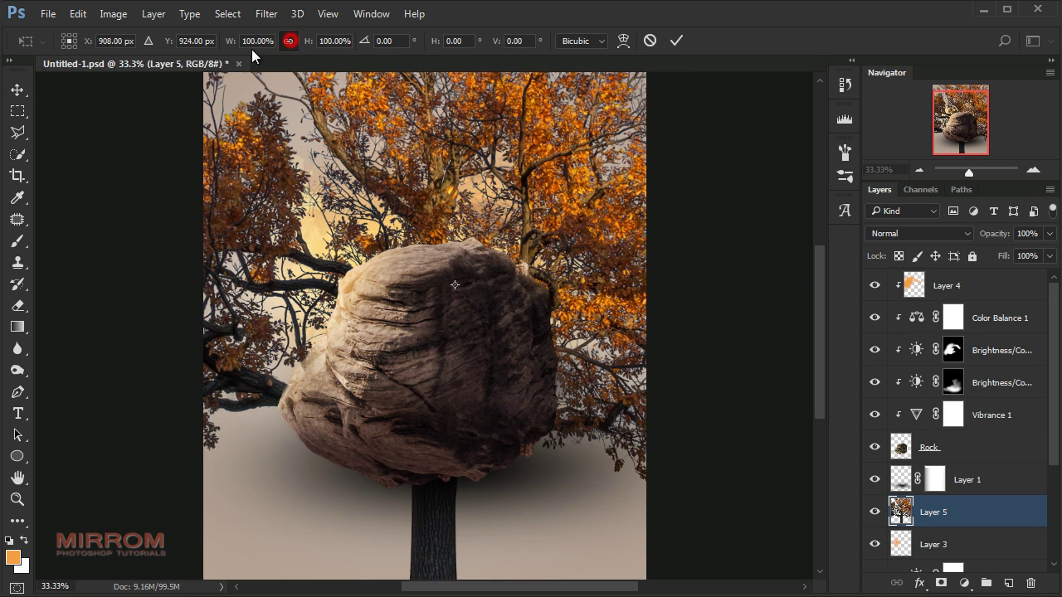
pyautogui.moveTo(231, 41); pyautogui.dragTo(179, 75)
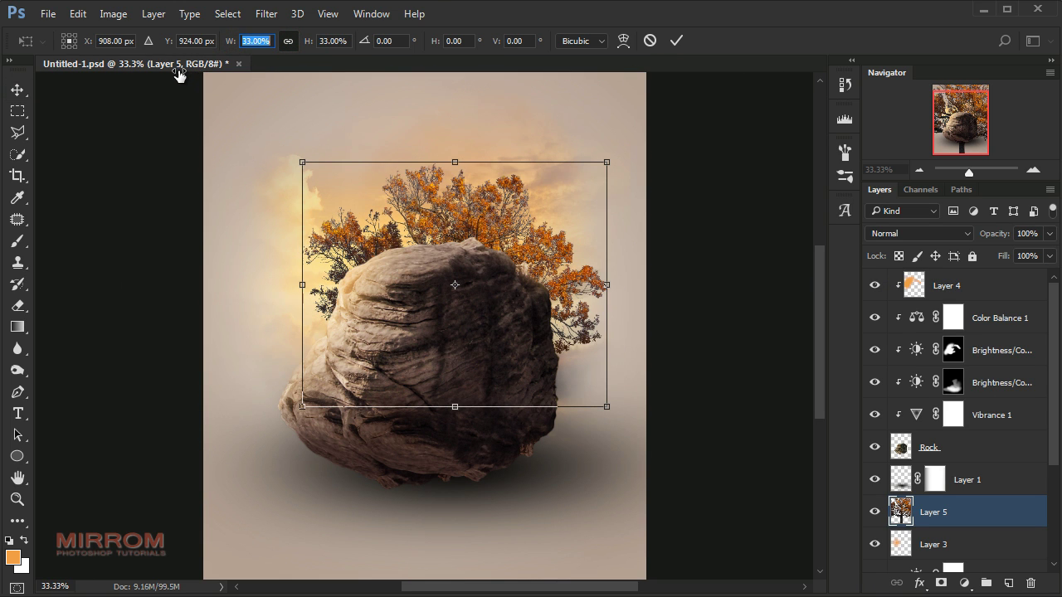
pyautogui.moveTo(455, 285); pyautogui.dragTo(543, 177)
pyautogui.moveTo(379, 131); pyautogui.dragTo(398, 116)
pyautogui.moveTo(561, 173); pyautogui.dragTo(562, 179)
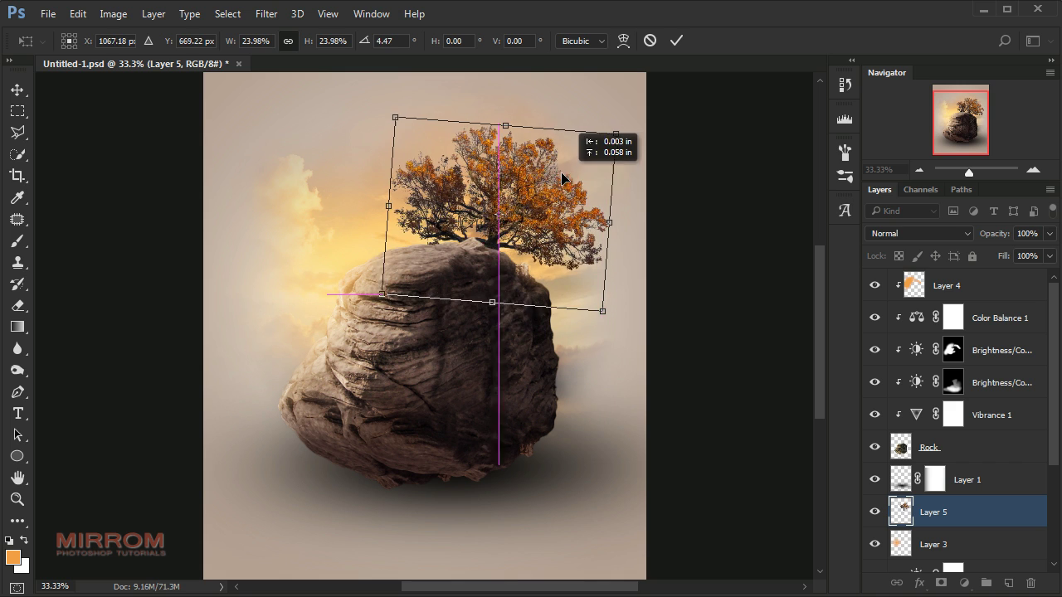
pyautogui.press('Return')
# Flip the tree vertically, rotate it about 21 degrees, and settle it on the rock
pyautogui.hotkey('ctrl', 't')
pyautogui.rightClick(547, 192)
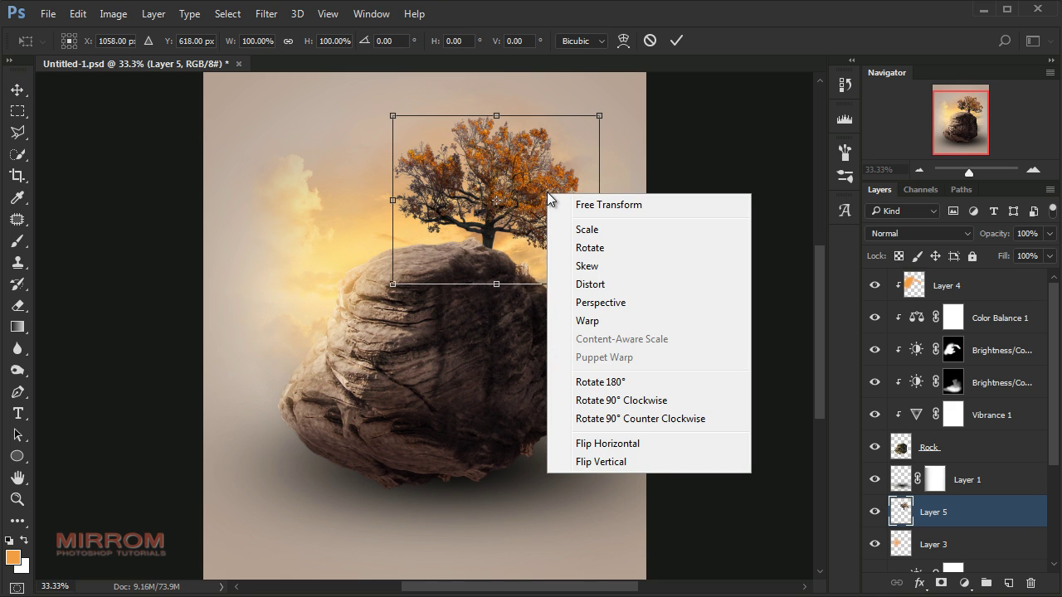
pyautogui.click(601, 461)
pyautogui.moveTo(640, 262); pyautogui.dragTo(628, 327)
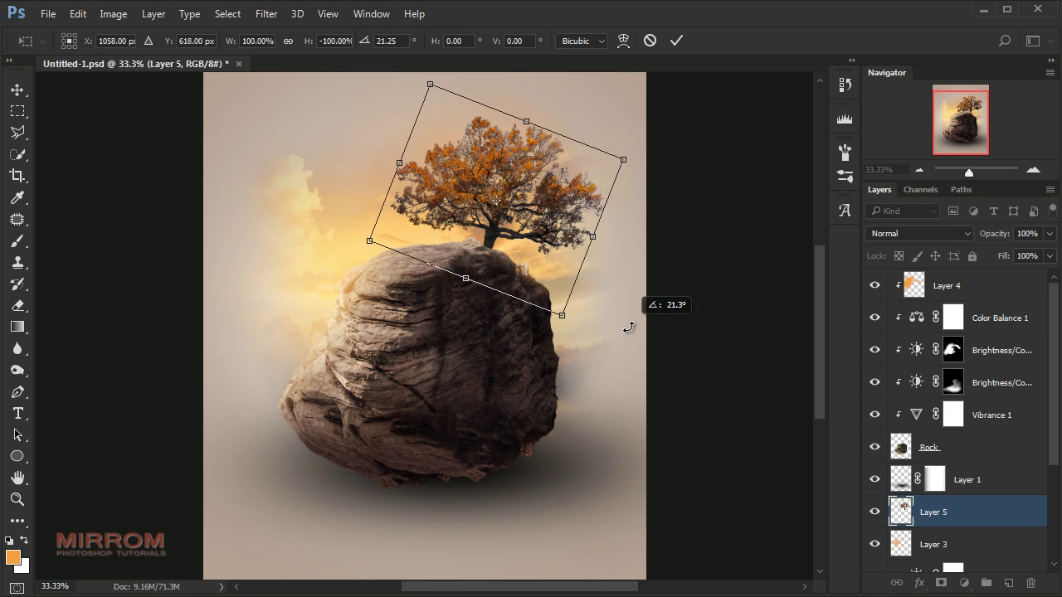
pyautogui.moveTo(580, 216); pyautogui.dragTo(599, 199)
pyautogui.press('Return')
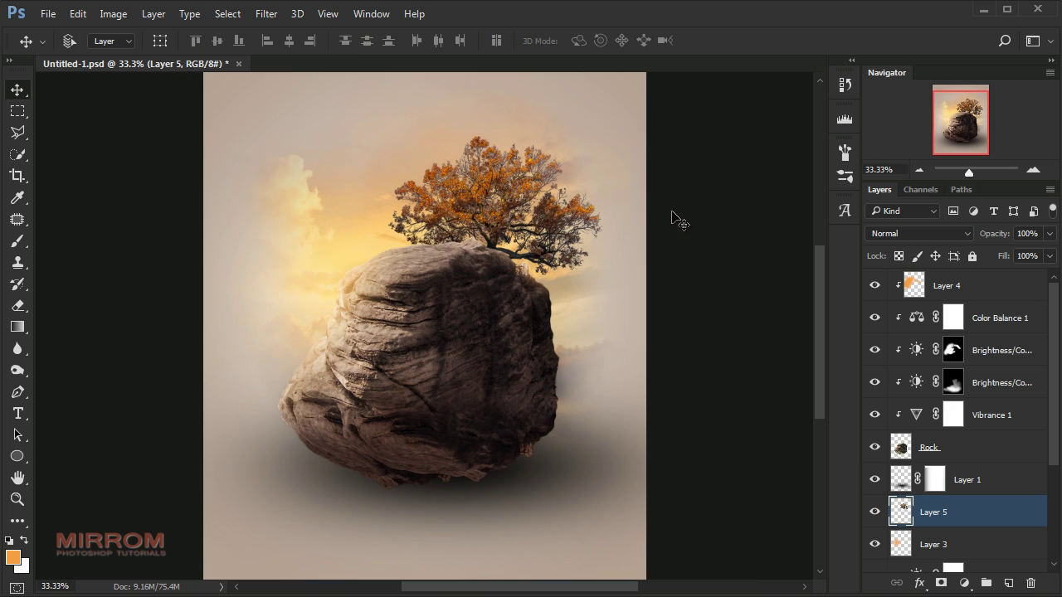
pyautogui.hotkey('ctrl', '+')
pyautogui.moveTo(571, 586); pyautogui.dragTo(593, 585)
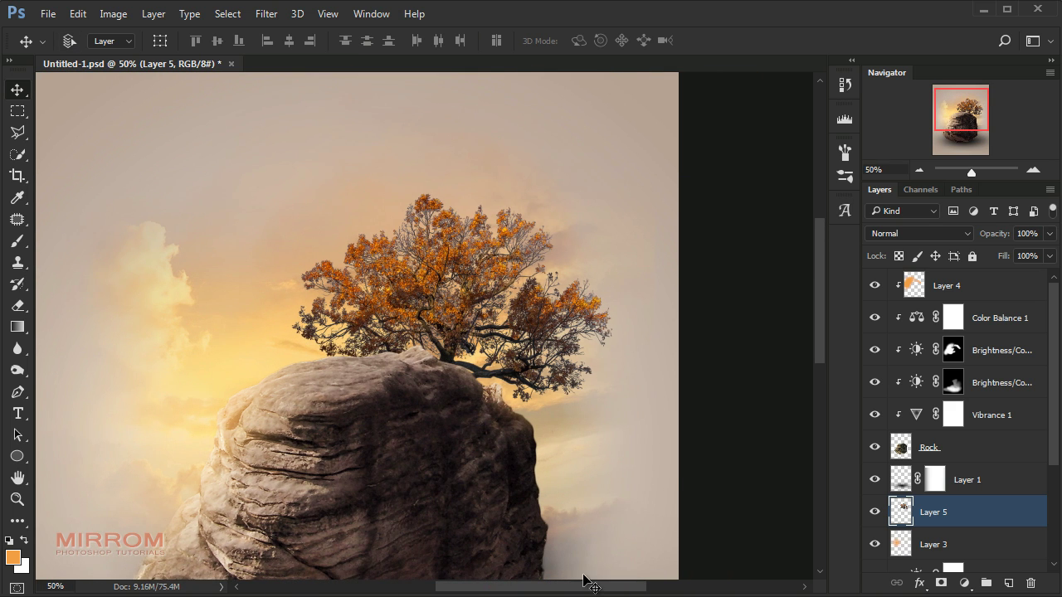
# Clip a Vibrance adjustment at about -32 to the tree layer and rename that layer Tree
pyautogui.click(965, 586)
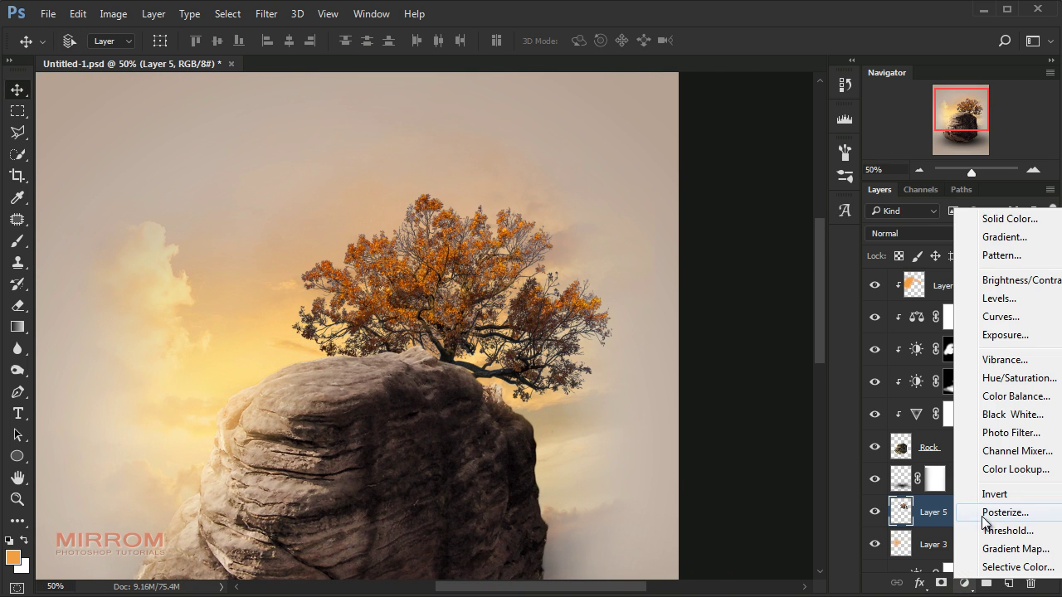
pyautogui.click(1012, 357)
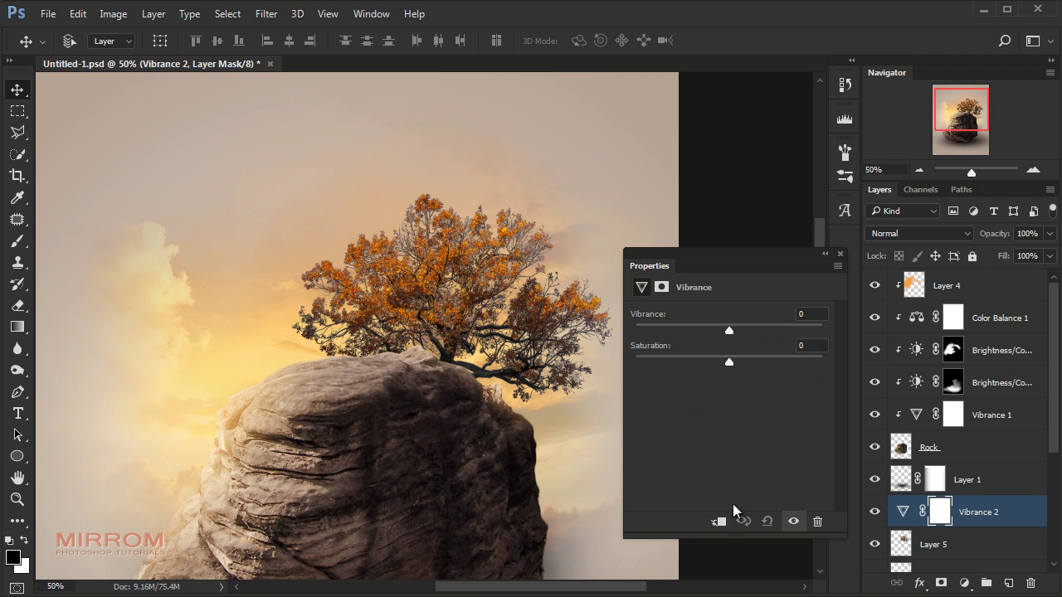
pyautogui.click(718, 521)
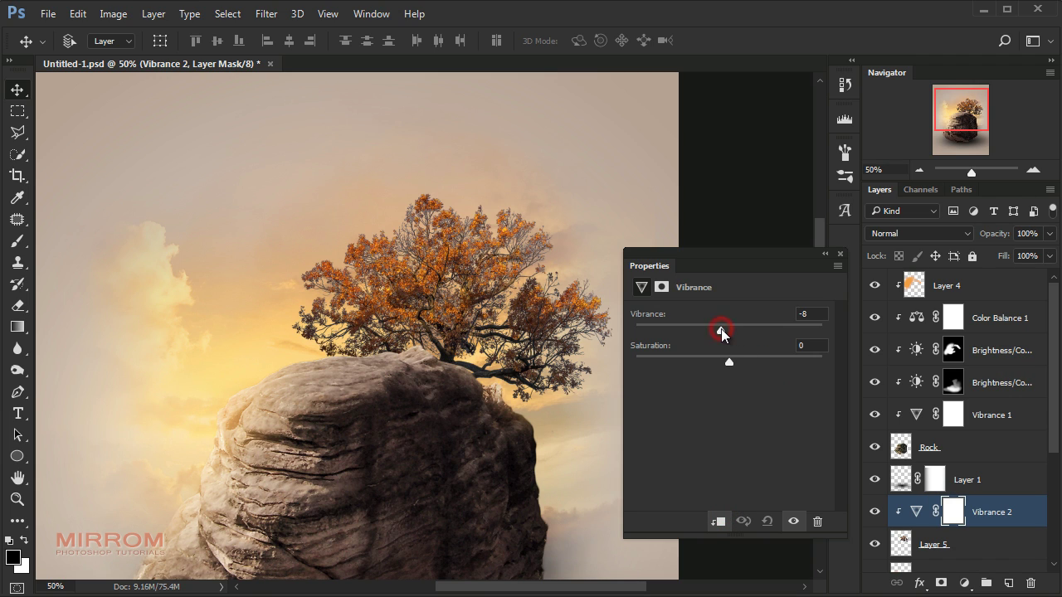
pyautogui.moveTo(720, 328); pyautogui.dragTo(699, 329)
pyautogui.click(822, 316)
pyautogui.click(841, 253)
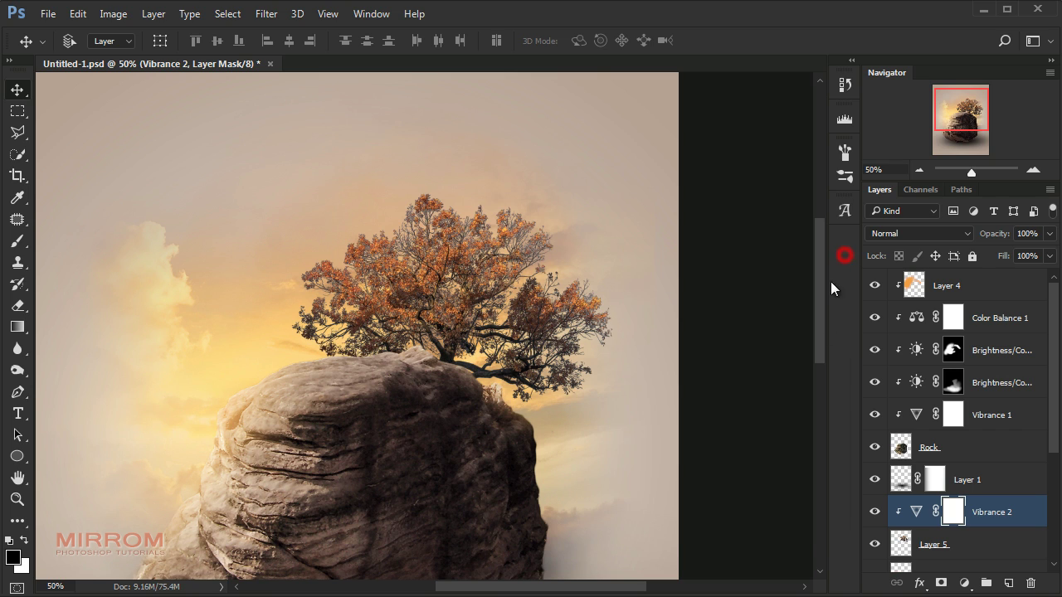
pyautogui.scroll(-2, 910, 490)
pyautogui.doubleClick(933, 481)
pyautogui.write('Tree')
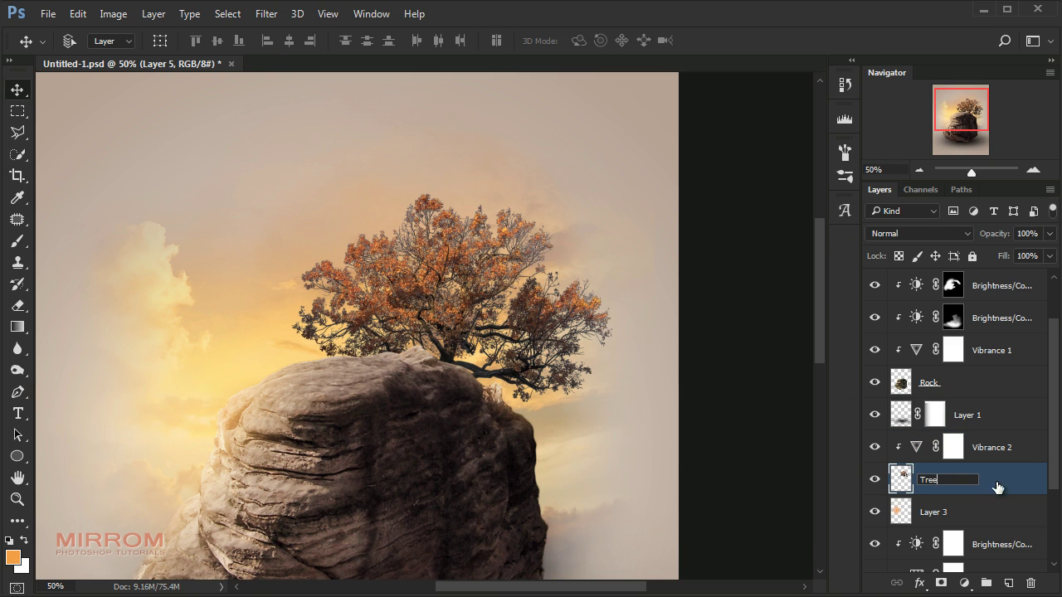
pyautogui.press('Return')
pyautogui.click(996, 439)
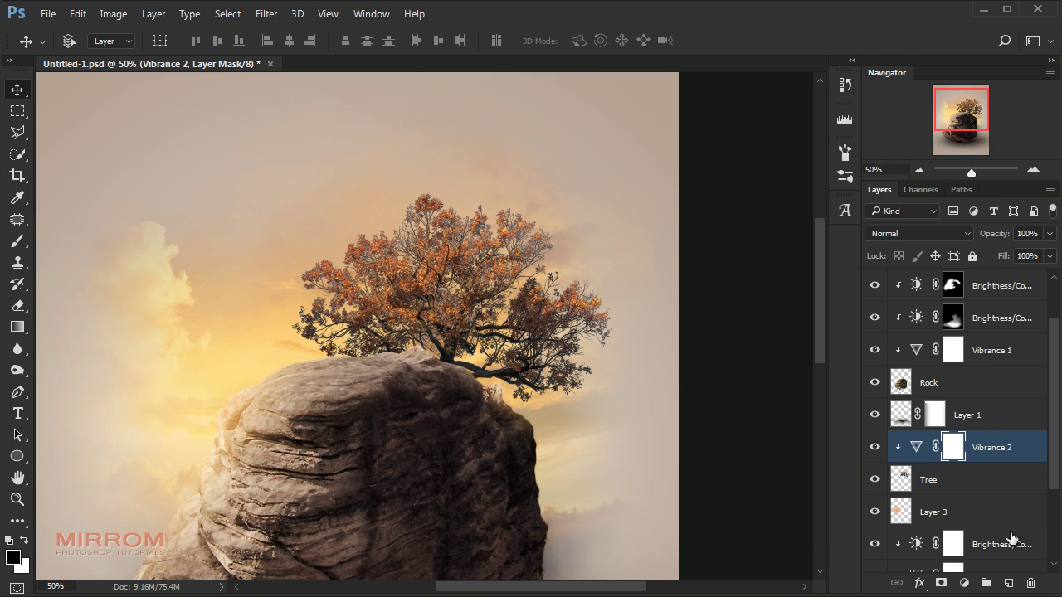
# Create a clipped, gray-tagged Overlay layer filled with 50% neutral gray
pyautogui.keyDown('alt'); pyautogui.click(1010, 584); pyautogui.keyUp('alt')
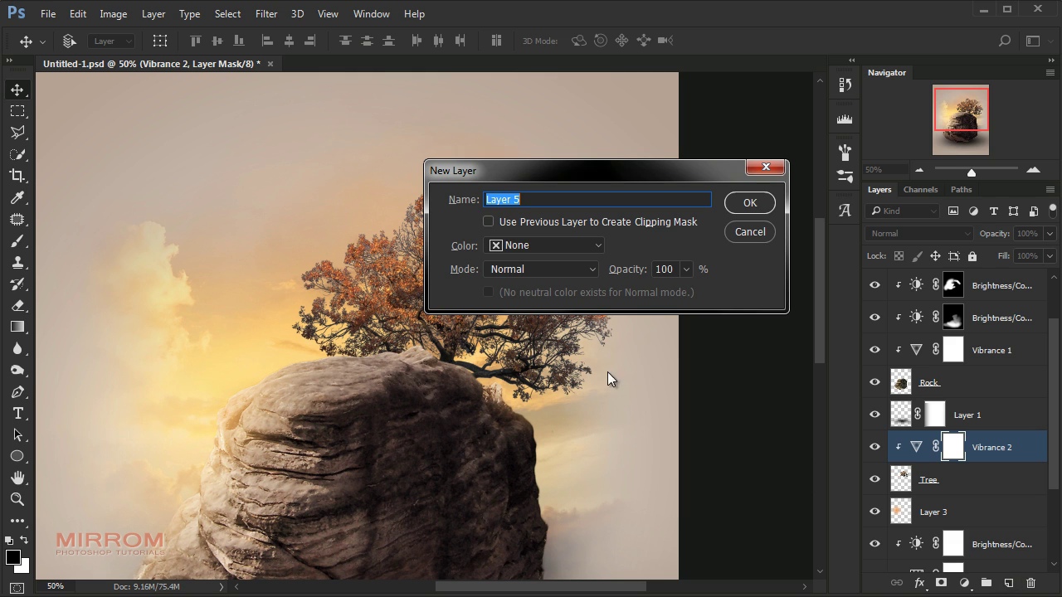
pyautogui.click(526, 245)
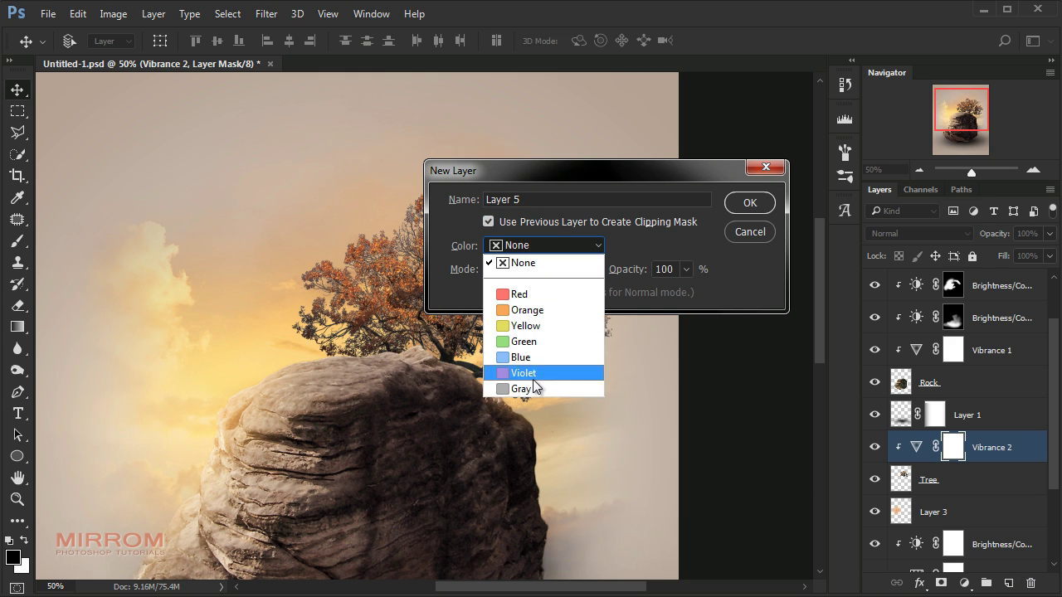
pyautogui.click(552, 390)
pyautogui.click(543, 270)
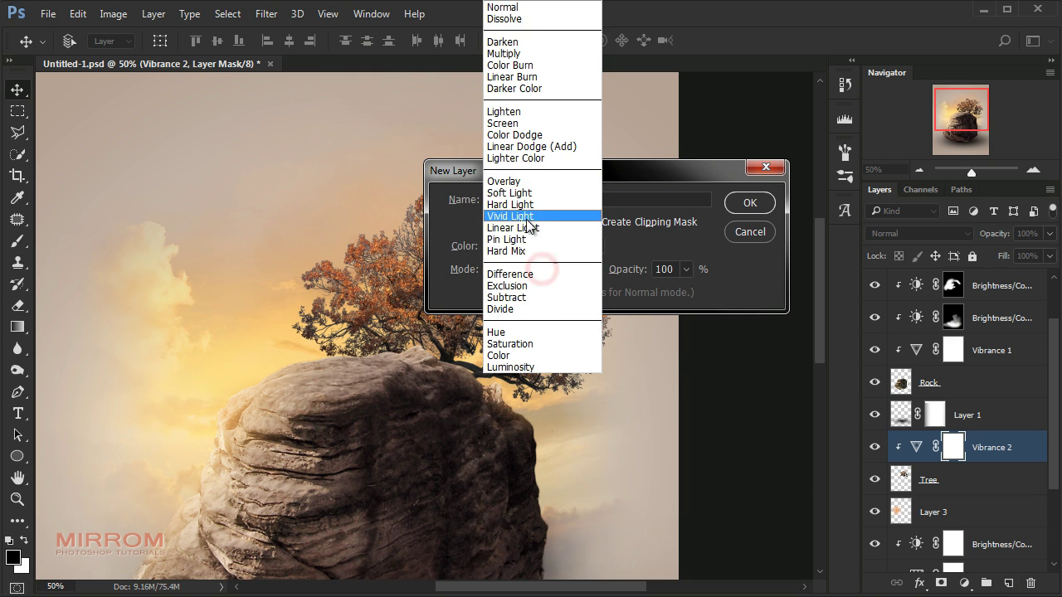
pyautogui.click(506, 181)
pyautogui.click(508, 292)
pyautogui.click(742, 203)
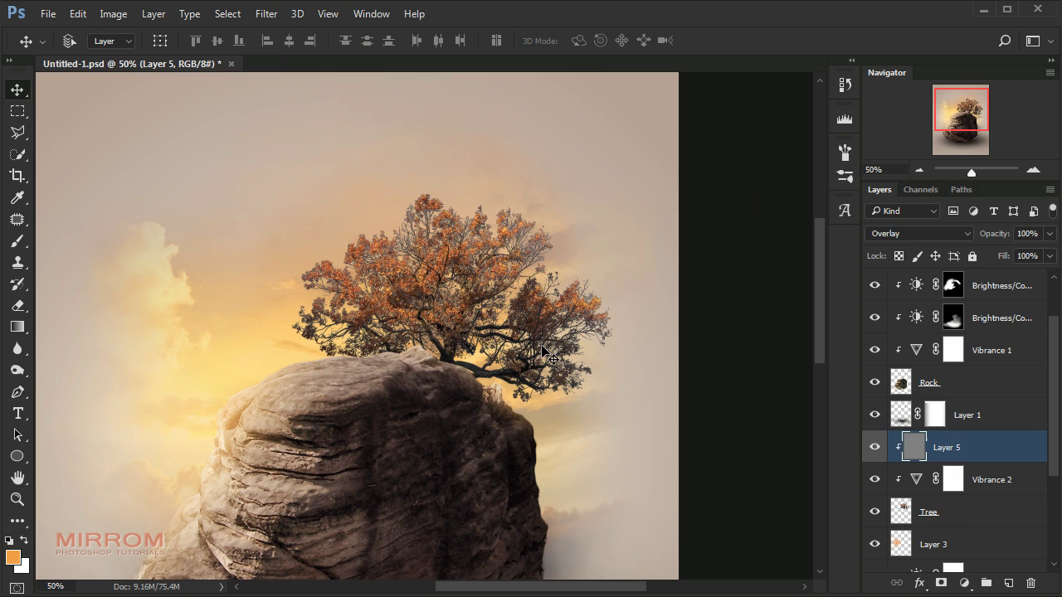
# Dodge the sky glow beside the rock top and tree with a size-300 Dodge brush
pyautogui.click(18, 370)
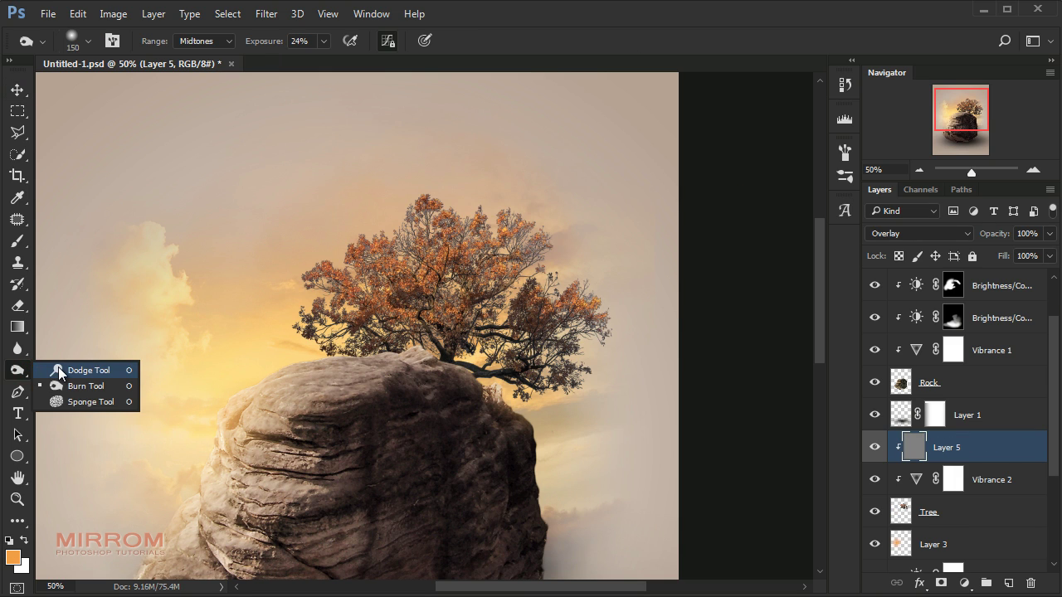
pyautogui.click(58, 367)
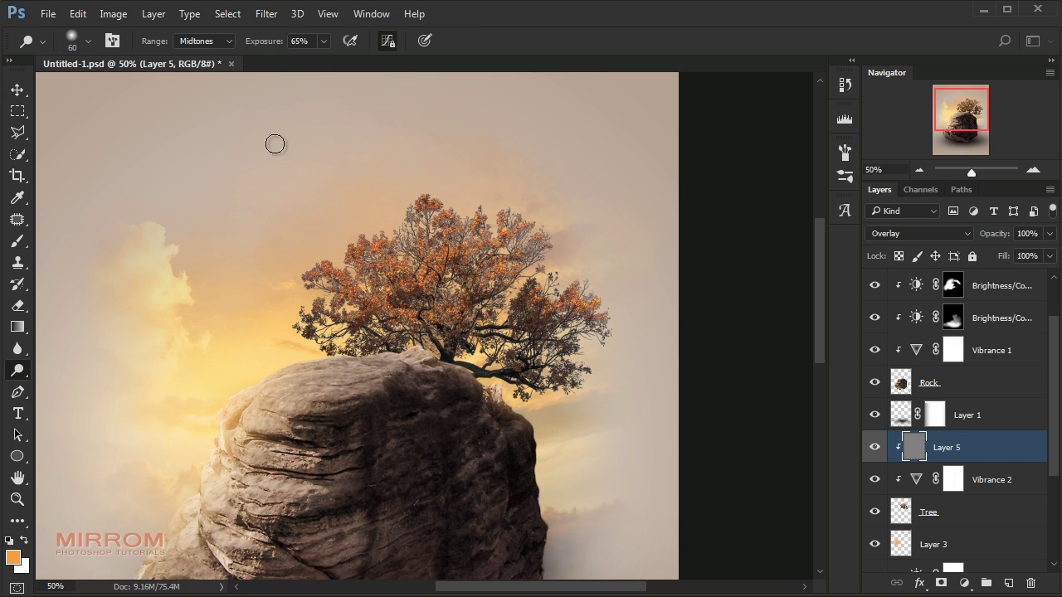
pyautogui.press(']')
pyautogui.press(']')
pyautogui.press(']')
pyautogui.press(']')
pyautogui.press(']')
pyautogui.press(']')
pyautogui.moveTo(249, 311)
pyautogui.mouseDown()
pyautogui.moveTo(261, 240)
pyautogui.moveTo(368, 204)
pyautogui.mouseUp()
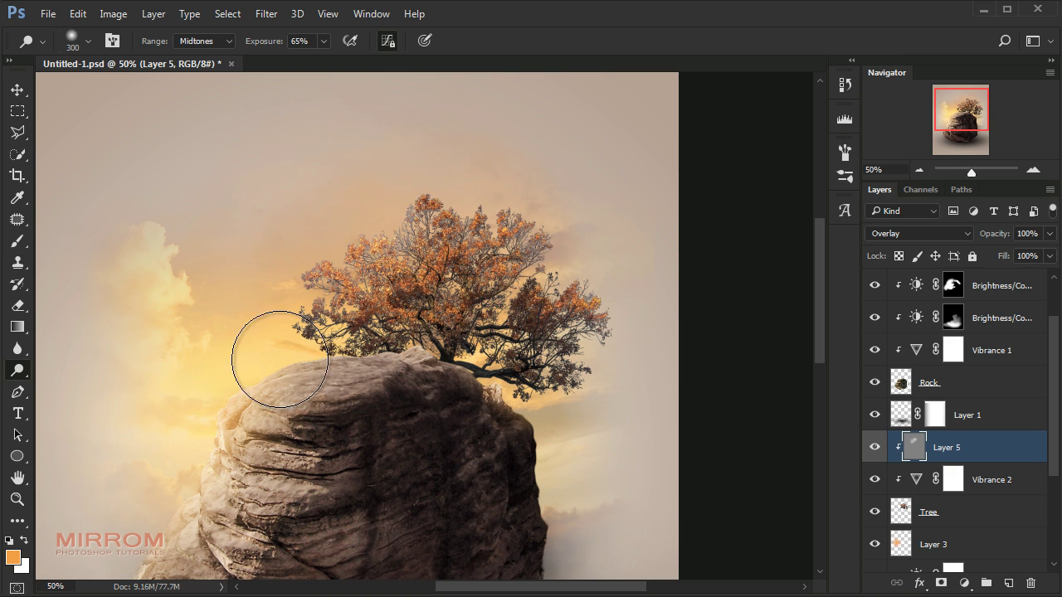
pyautogui.moveTo(303, 225)
pyautogui.mouseDown()
pyautogui.moveTo(457, 178)
pyautogui.moveTo(337, 249)
pyautogui.moveTo(581, 296)
pyautogui.moveTo(594, 349)
pyautogui.mouseUp()
pyautogui.press('[')
pyautogui.press('[')
pyautogui.press('[')
pyautogui.press('[')
pyautogui.press('[')
pyautogui.press('[')
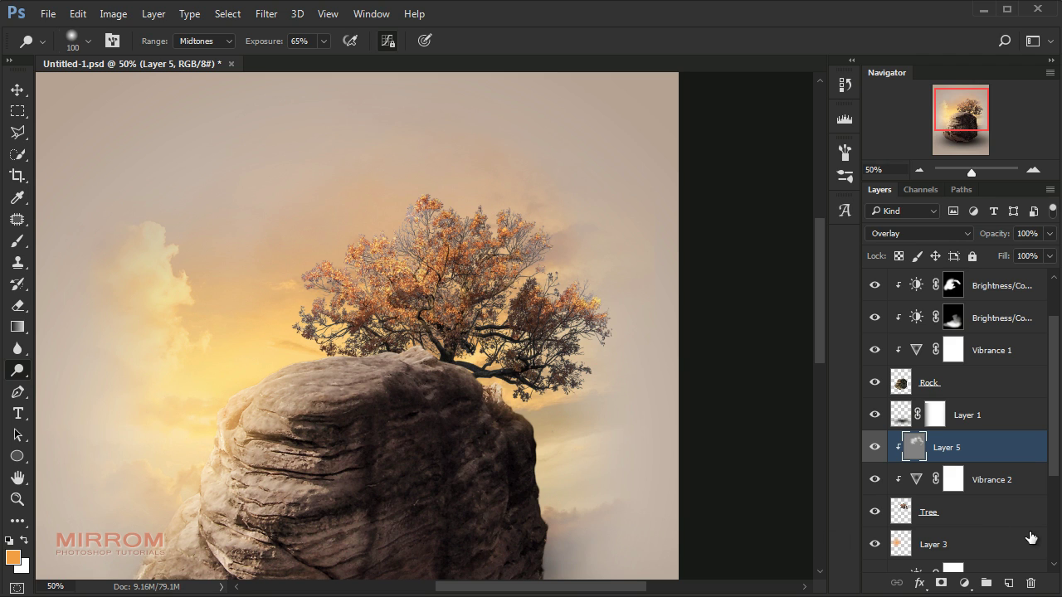
pyautogui.click(1011, 584)
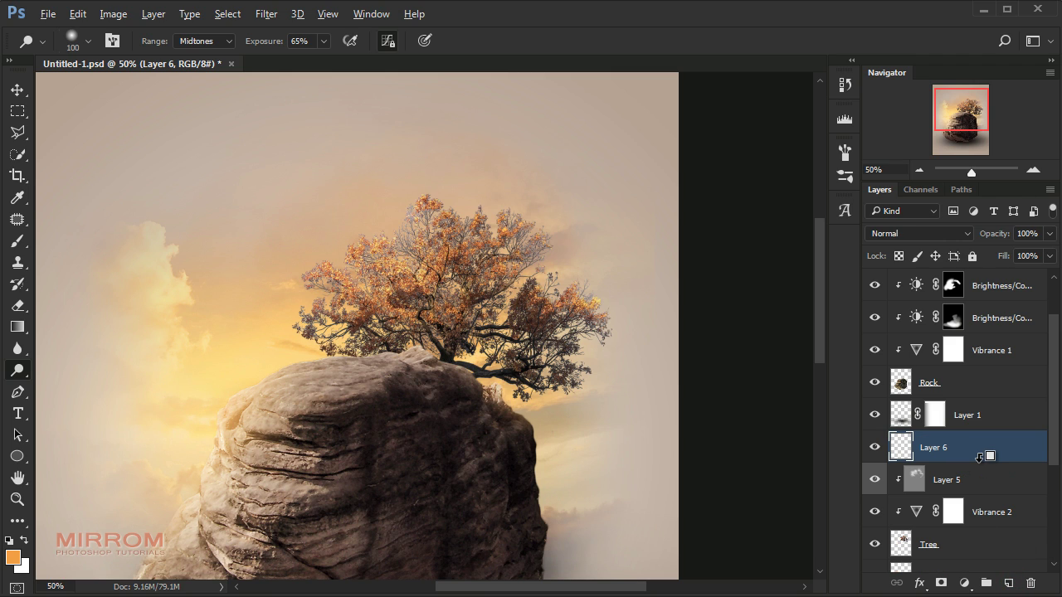
# Clip the new Layer 6 to Layer 5, set it to Screen, and load a 400-size soft brush
pyautogui.keyDown('alt'); pyautogui.click(979, 458); pyautogui.keyUp('alt')
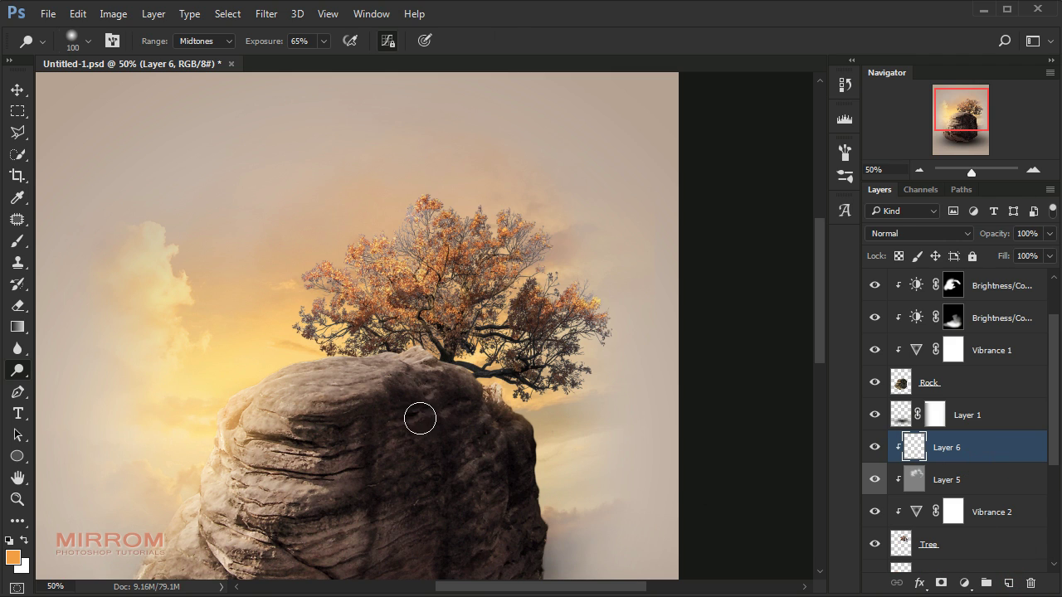
pyautogui.press('b')
pyautogui.rightClick(17, 240)
pyautogui.click(92, 239)
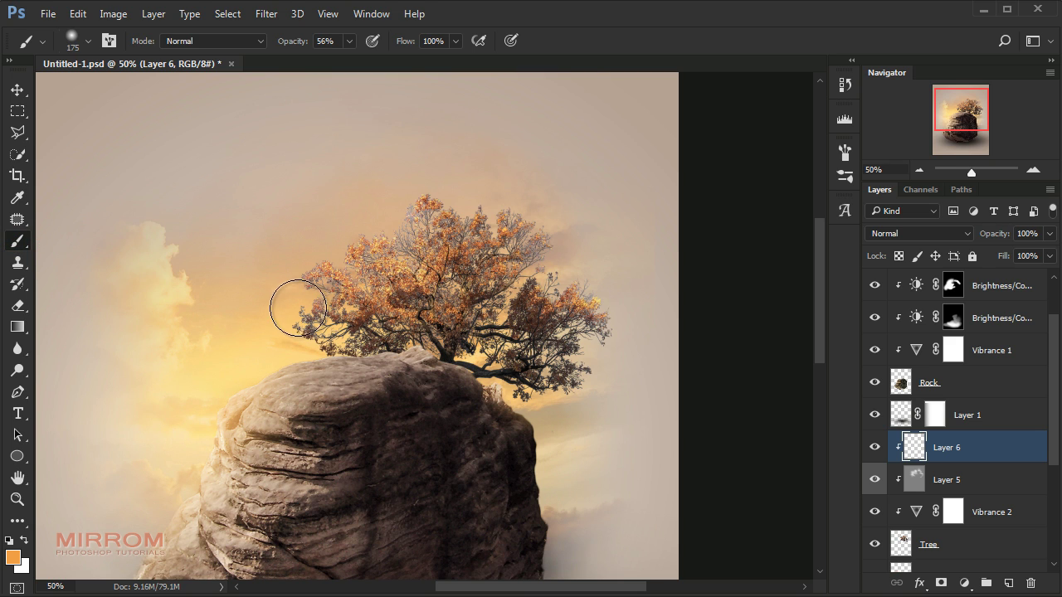
pyautogui.click(877, 233)
pyautogui.click(896, 339)
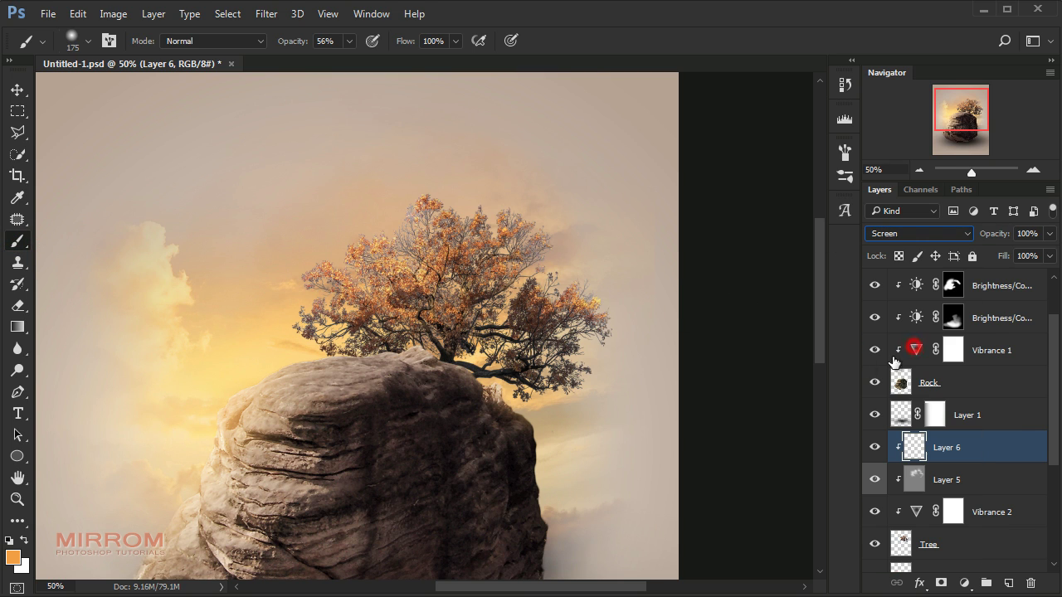
pyautogui.click(782, 356)
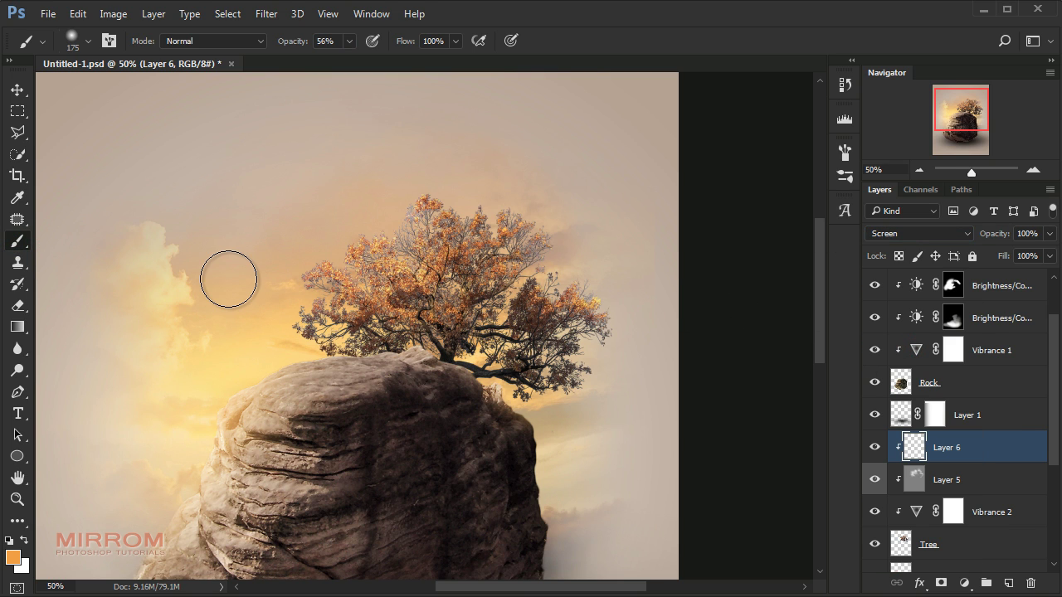
pyautogui.press(']')
pyautogui.press(']')
pyautogui.press(']')
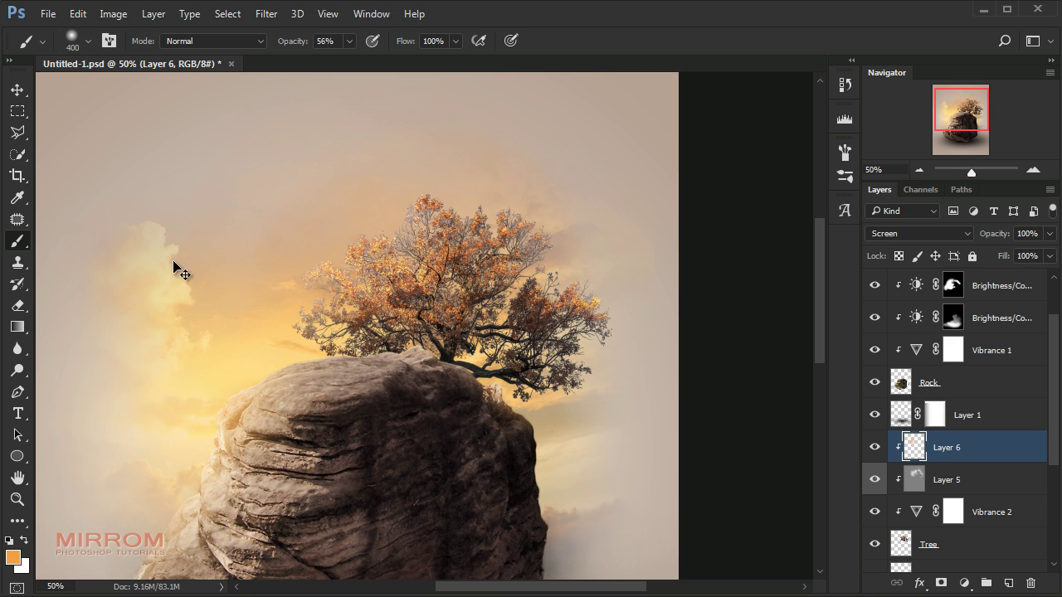
# Paint orange glow around the tree top and across the sky, then toggle Layer 5 to compare
pyautogui.moveTo(213, 304)
pyautogui.mouseDown()
pyautogui.moveTo(358, 144)
pyautogui.moveTo(213, 327)
pyautogui.mouseUp()
pyautogui.moveTo(368, 150); pyautogui.dragTo(177, 285)
pyautogui.moveTo(612, 171); pyautogui.dragTo(450, 118)
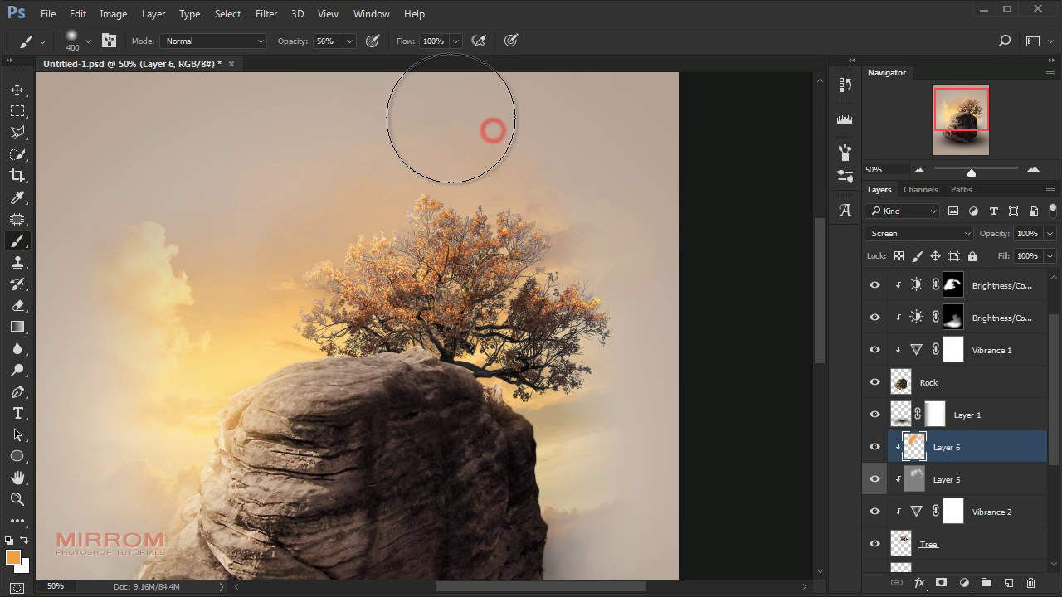
pyautogui.press('v')
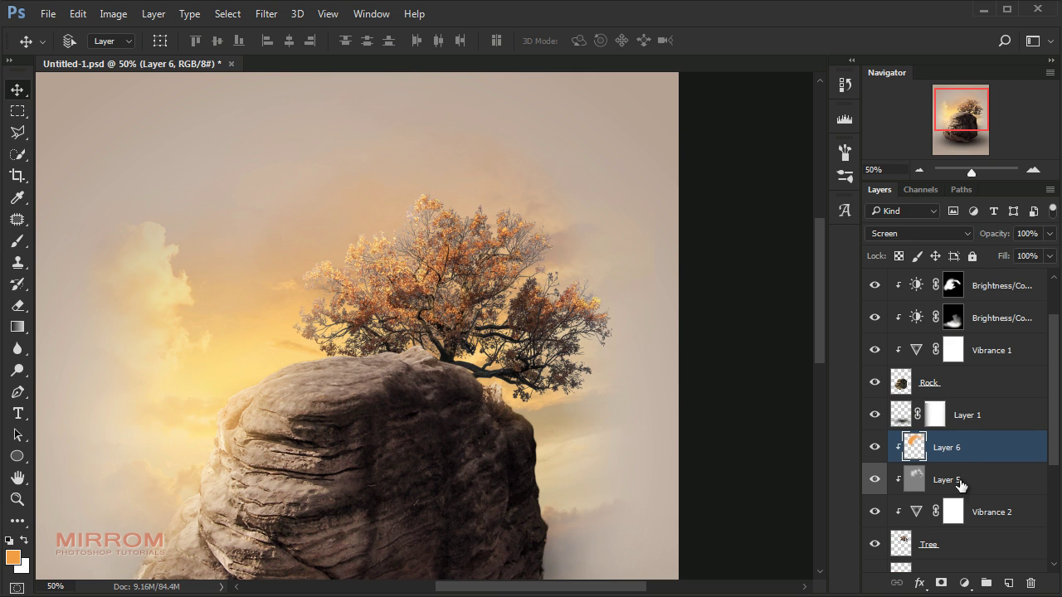
pyautogui.scroll(-1, 959, 483)
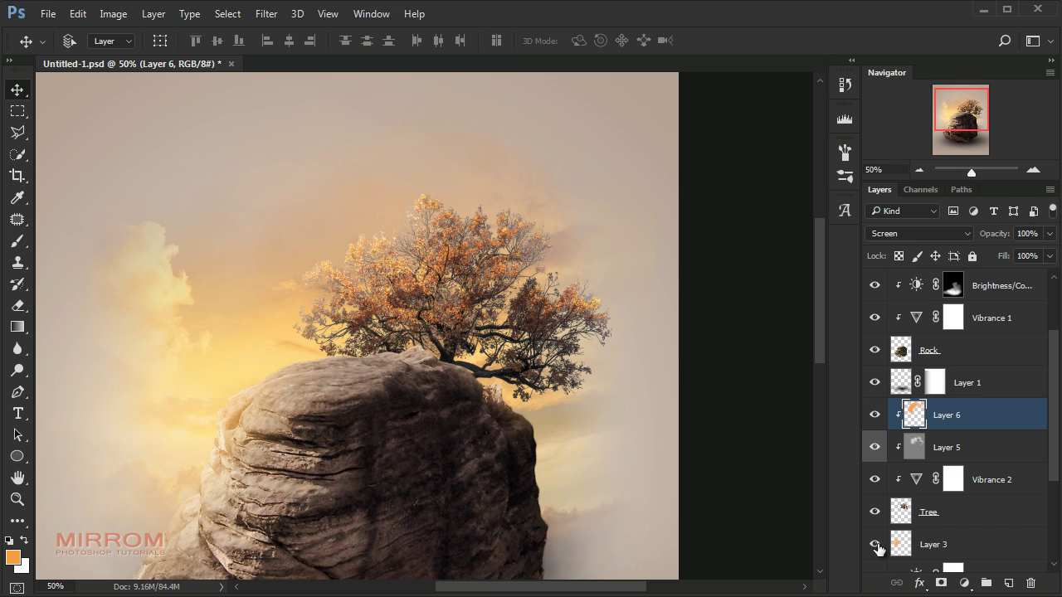
pyautogui.click(874, 448)
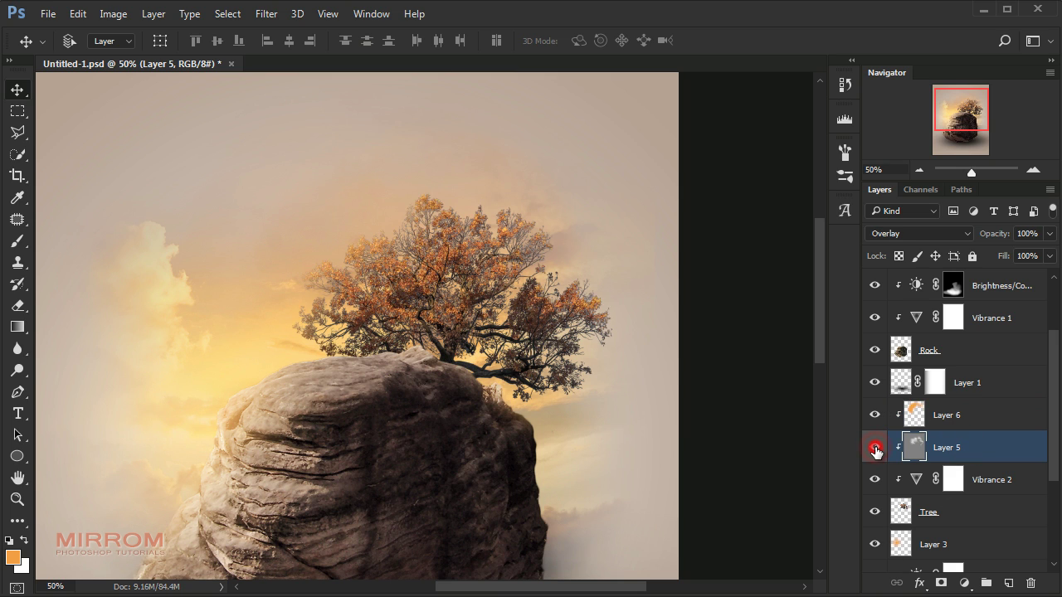
pyautogui.click(970, 417)
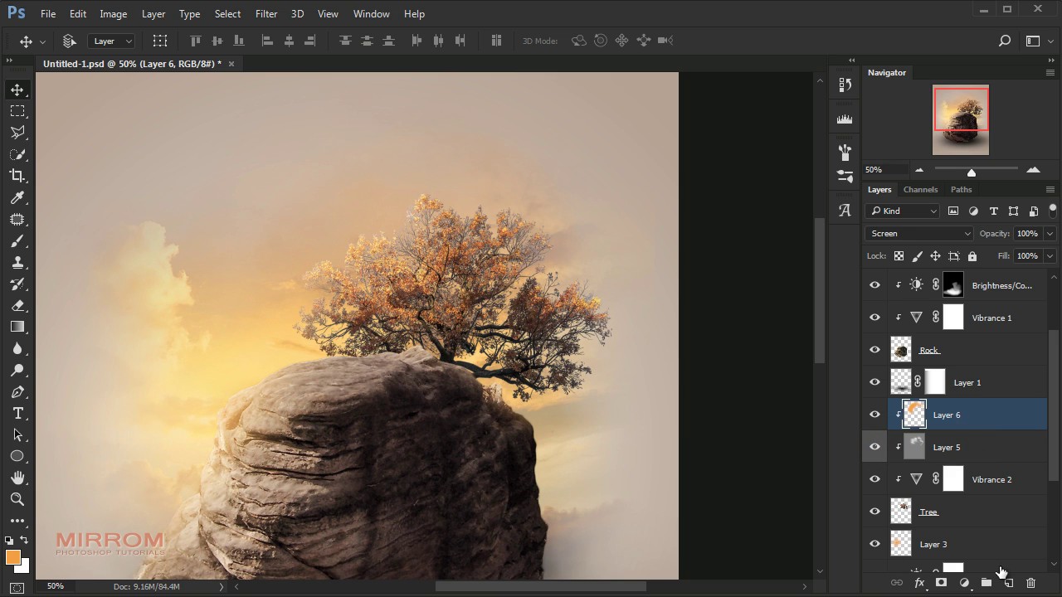
pyautogui.click(964, 583)
# Add a clipped Curves 1 with an essentially straight curve and move it below Layer 6
pyautogui.click(992, 321)
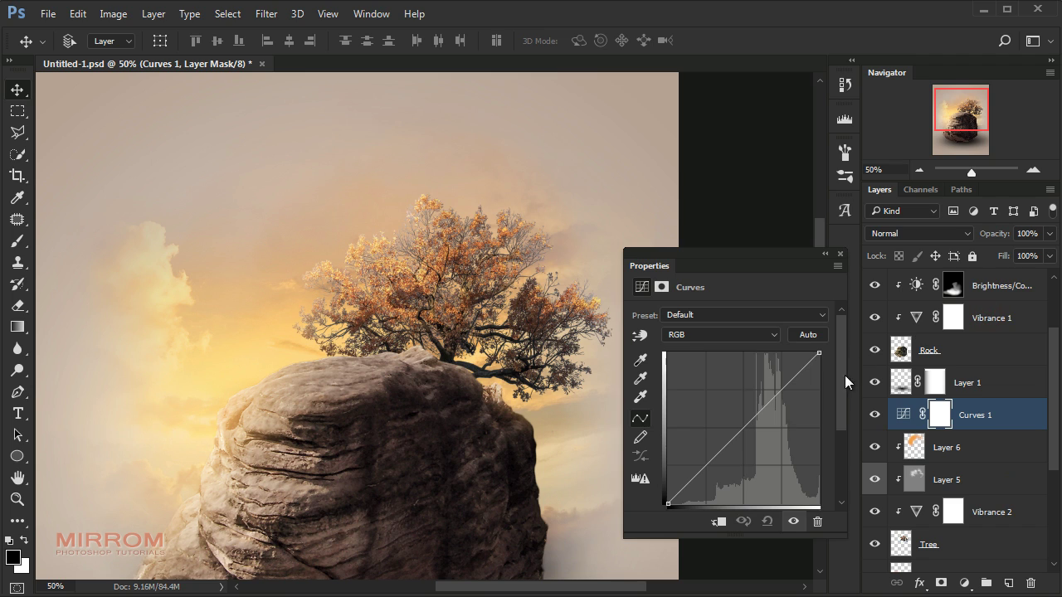
pyautogui.click(717, 521)
pyautogui.moveTo(669, 506); pyautogui.dragTo(668, 493)
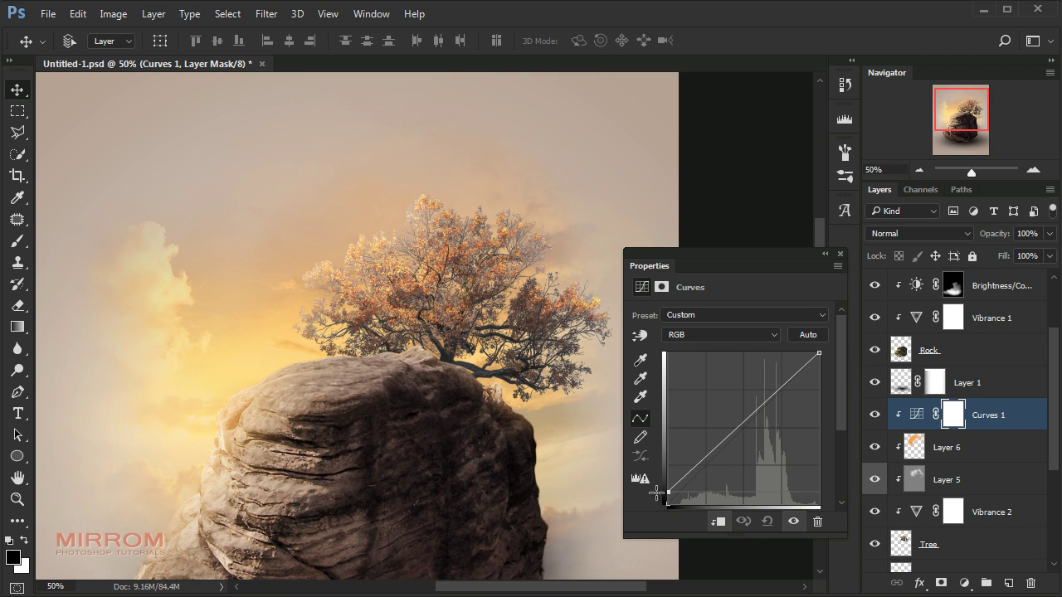
pyautogui.moveTo(820, 355); pyautogui.dragTo(843, 358)
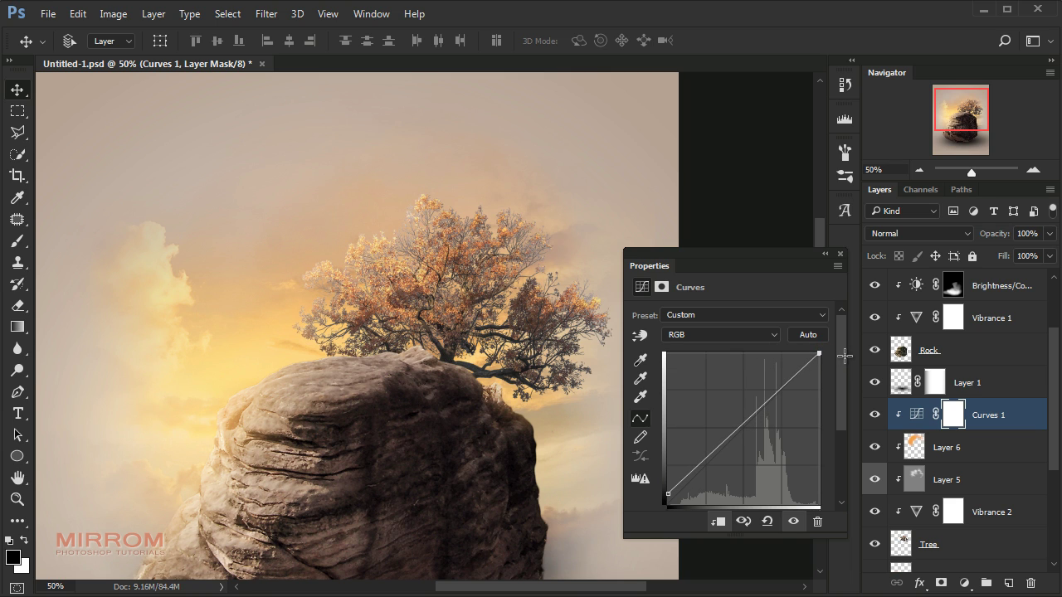
pyautogui.moveTo(673, 494); pyautogui.dragTo(669, 501)
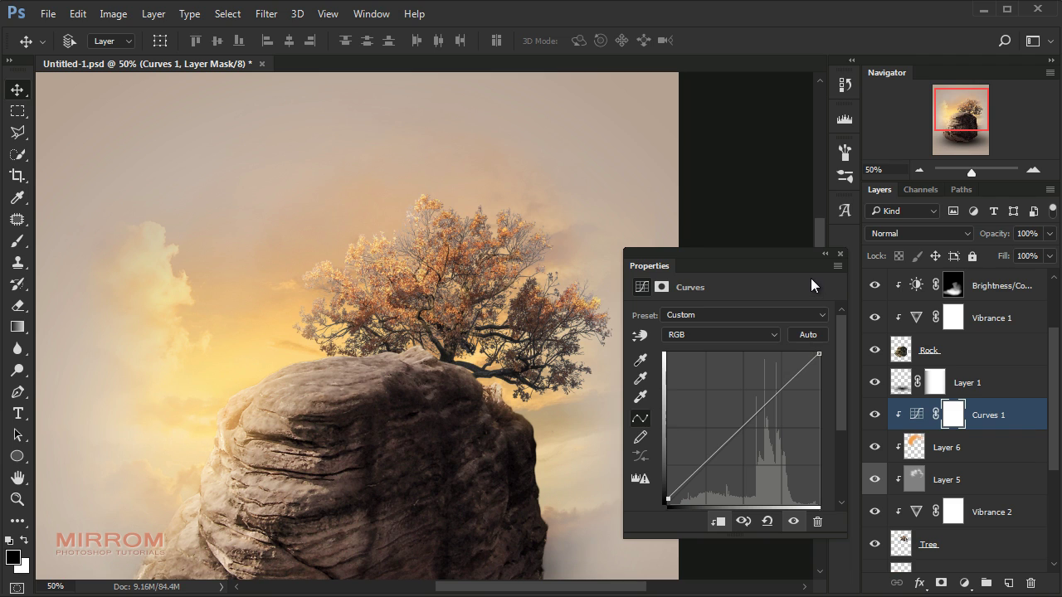
pyautogui.click(839, 257)
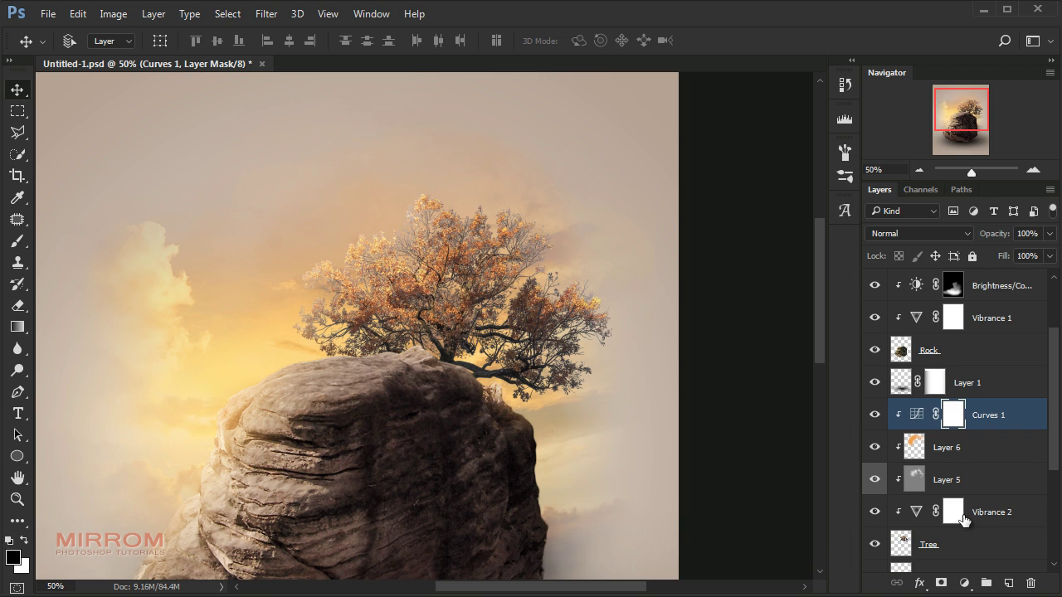
pyautogui.moveTo(983, 421); pyautogui.dragTo(979, 467)
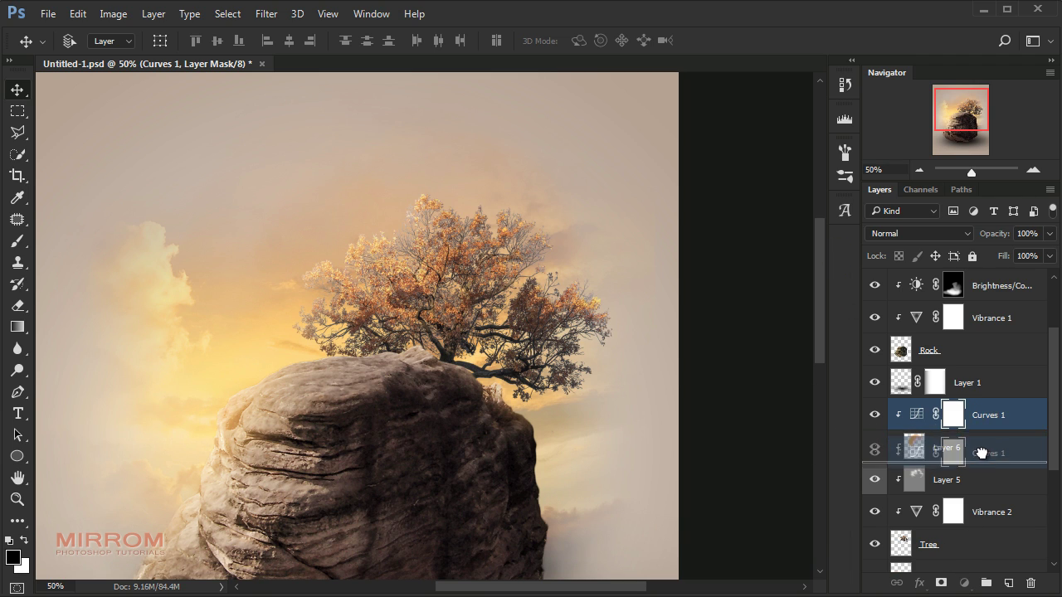
pyautogui.click(874, 415)
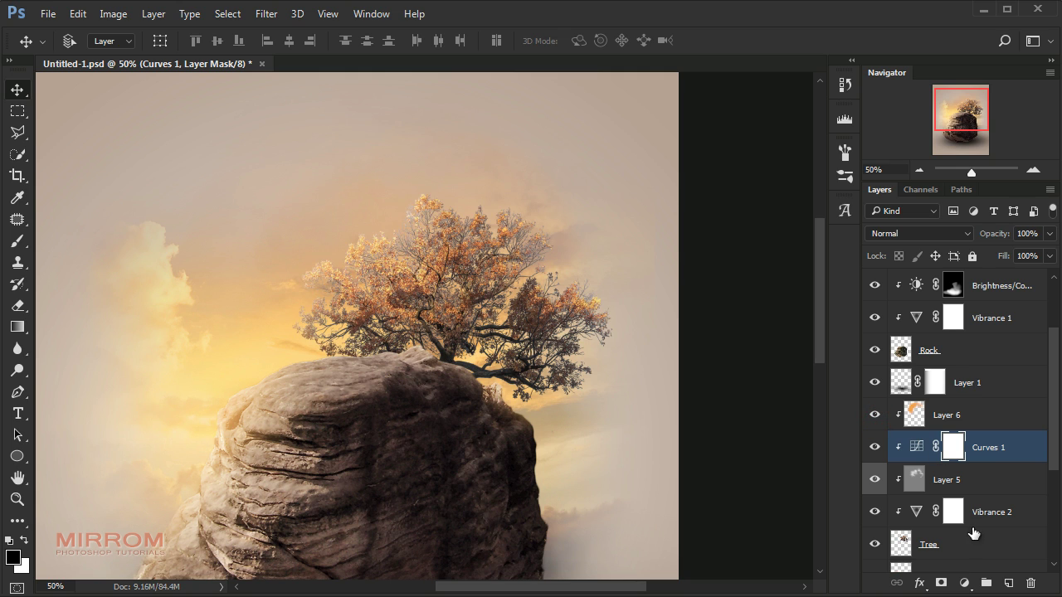
pyautogui.click(964, 583)
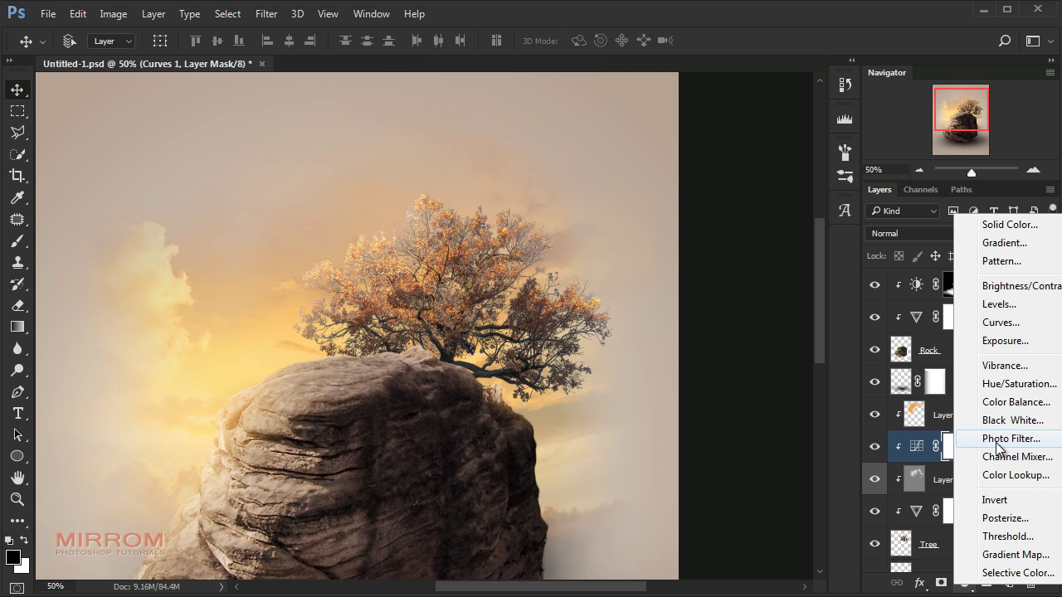
# Clip a Color Balance layer above Curves 1 with Midtones Cyan–Red at +14, then zoom out to 25%
pyautogui.click(992, 402)
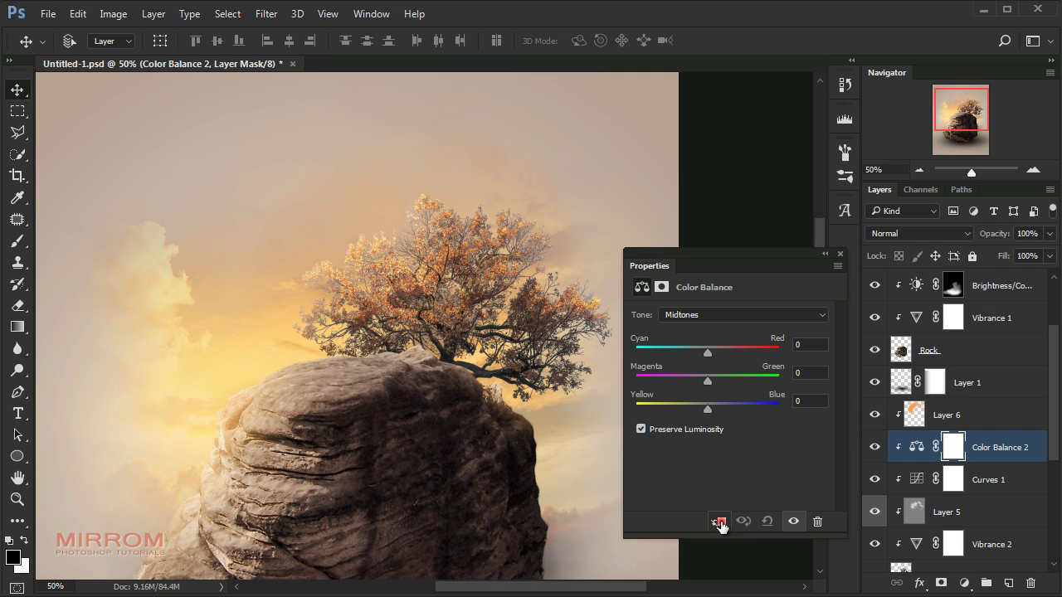
pyautogui.click(717, 521)
pyautogui.hotkey('ctrl', 'z')
pyautogui.moveTo(706, 354); pyautogui.dragTo(720, 354)
pyautogui.click(821, 344)
pyautogui.write('14')
pyautogui.press('Return')
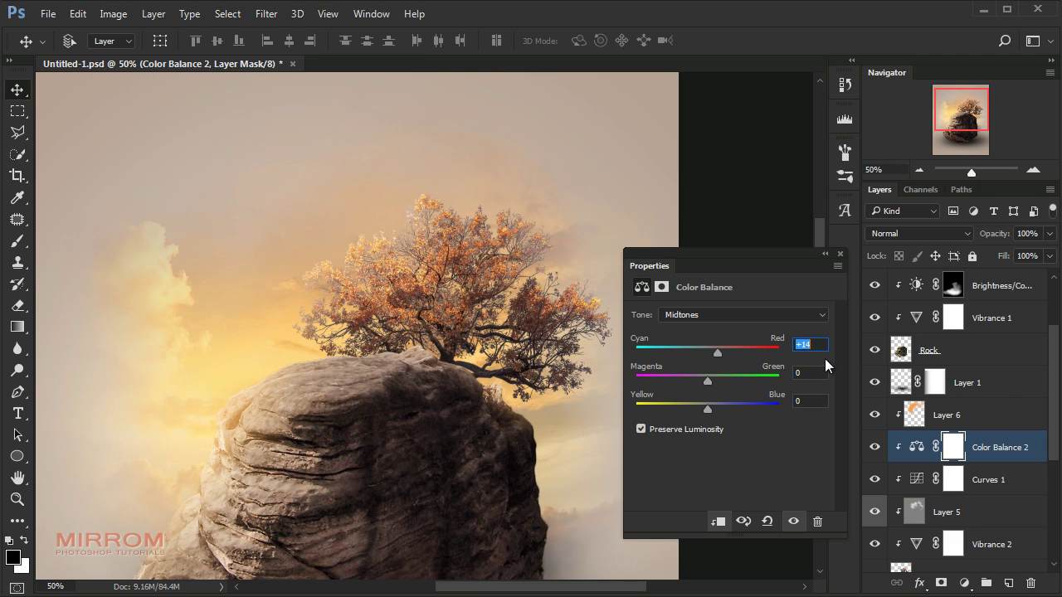
pyautogui.click(809, 379)
pyautogui.click(839, 255)
pyautogui.hotkey('ctrl', '-')
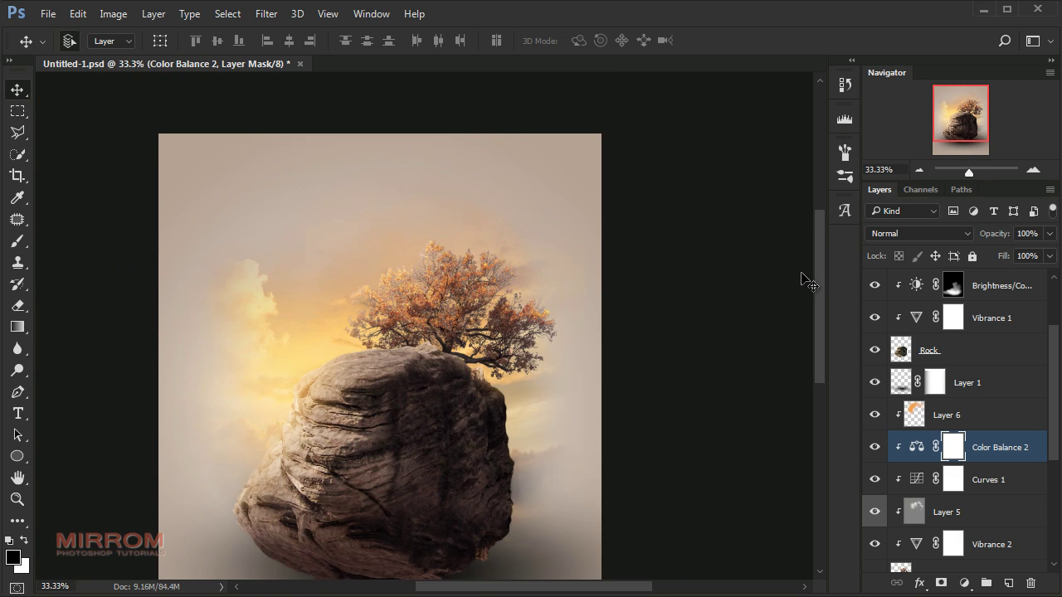
pyautogui.hotkey('ctrl', '-')
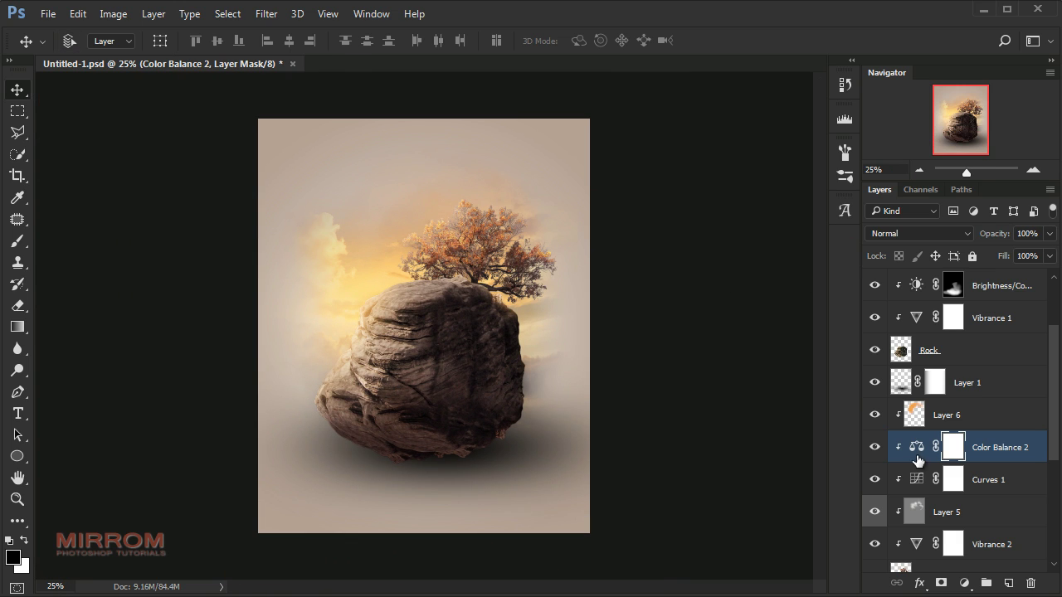
pyautogui.scroll(2, 975, 437)
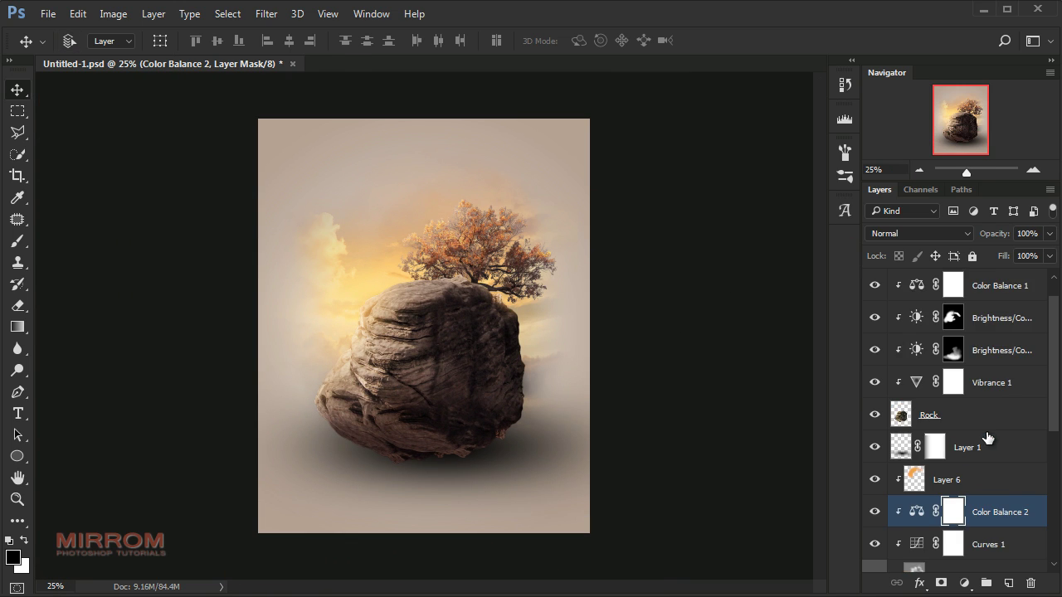
pyautogui.scroll(2, 975, 438)
# In the car photo, outline the red SUV with the Polygonal Lasso and cut it to its own layer
pyautogui.click(965, 289)
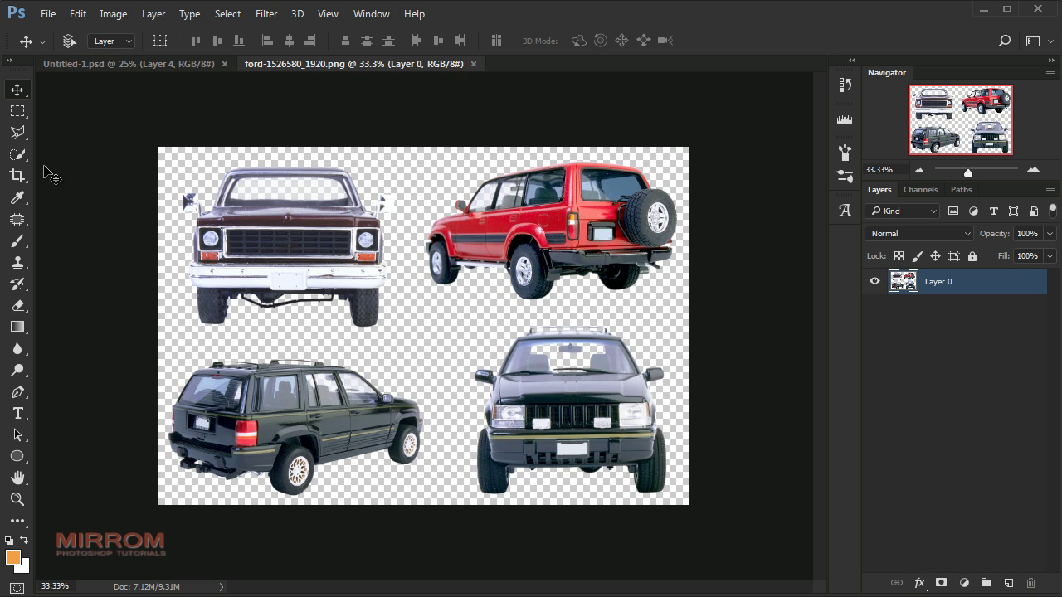
pyautogui.click(17, 133)
pyautogui.click(421, 158)
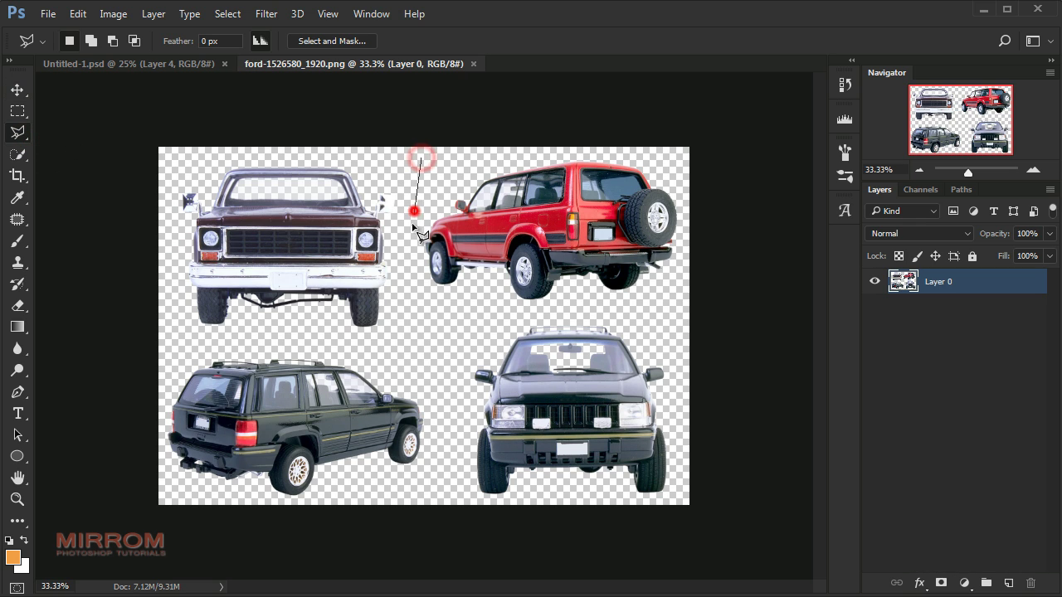
pyautogui.click(406, 283)
pyautogui.click(430, 315)
pyautogui.click(612, 304)
pyautogui.click(711, 240)
pyautogui.click(697, 176)
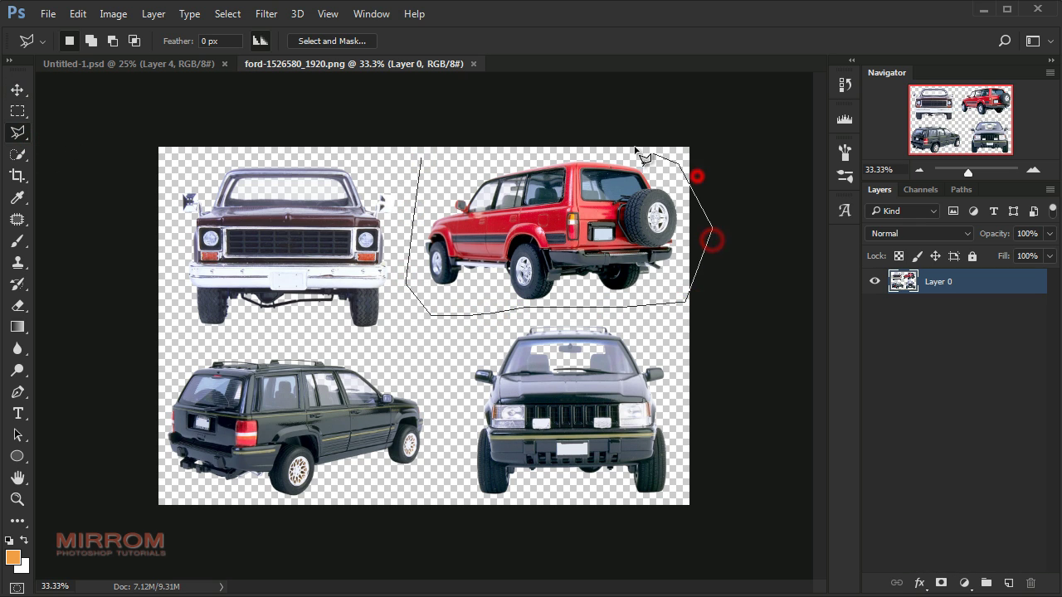
pyautogui.click(422, 157)
pyautogui.rightClick(568, 214)
pyautogui.click(622, 366)
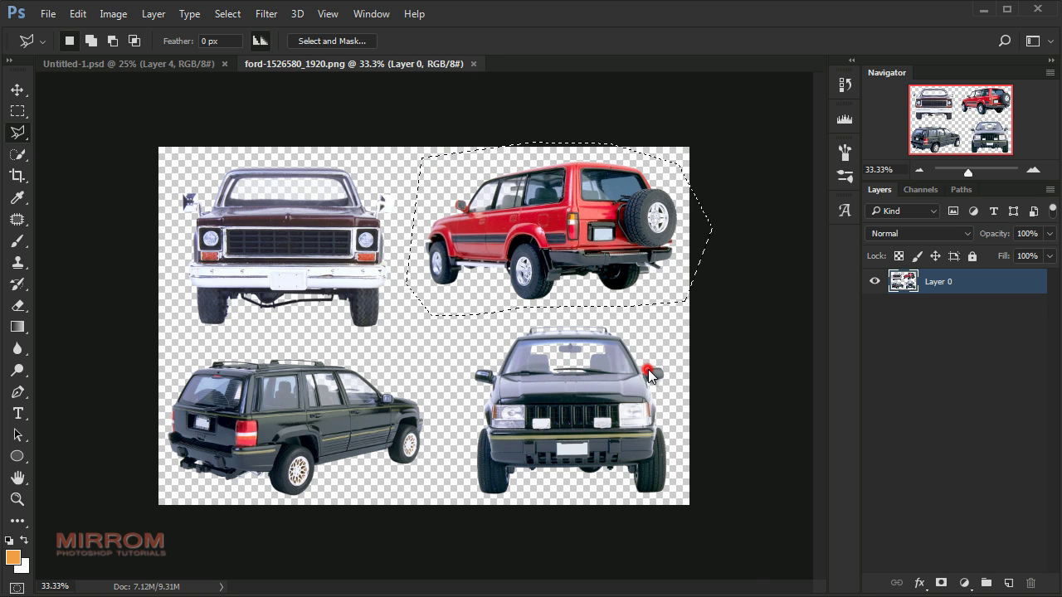
# Drag the SUV into the composite, close the car photo without saving, and set it on the rock
pyautogui.press('v')
pyautogui.moveTo(558, 249)
pyautogui.mouseDown()
pyautogui.moveTo(221, 112)
pyautogui.moveTo(428, 265)
pyautogui.mouseUp()
pyautogui.click(487, 64)
pyautogui.click(534, 242)
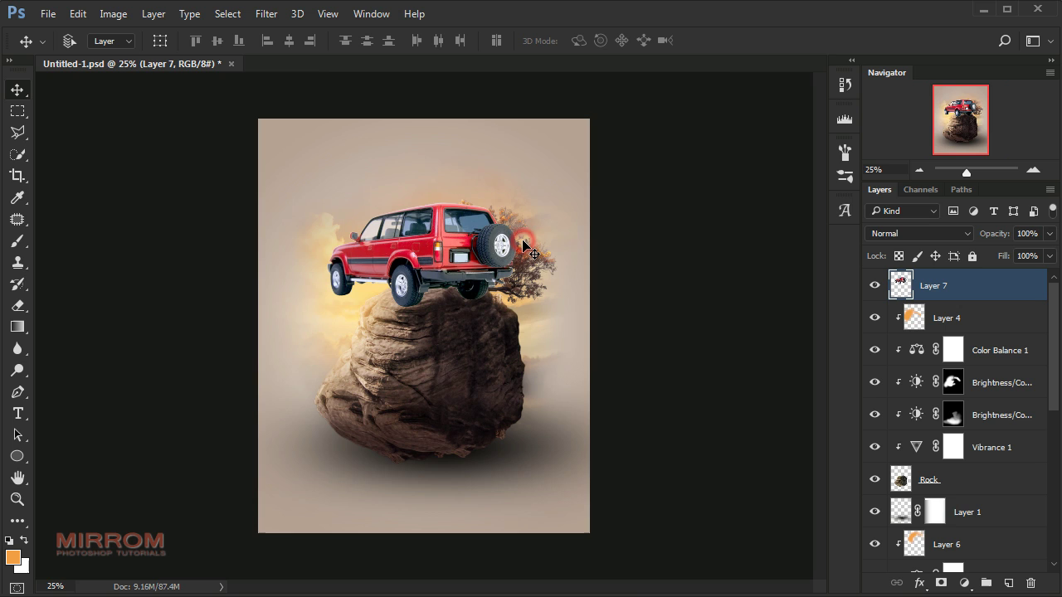
pyautogui.moveTo(534, 241); pyautogui.dragTo(525, 246)
pyautogui.hotkey('ctrl', '+')
# Shrink the SUV, rotate it about 5.6° counterclockwise, then scale its width to 95%
pyautogui.hotkey('ctrl', 't')
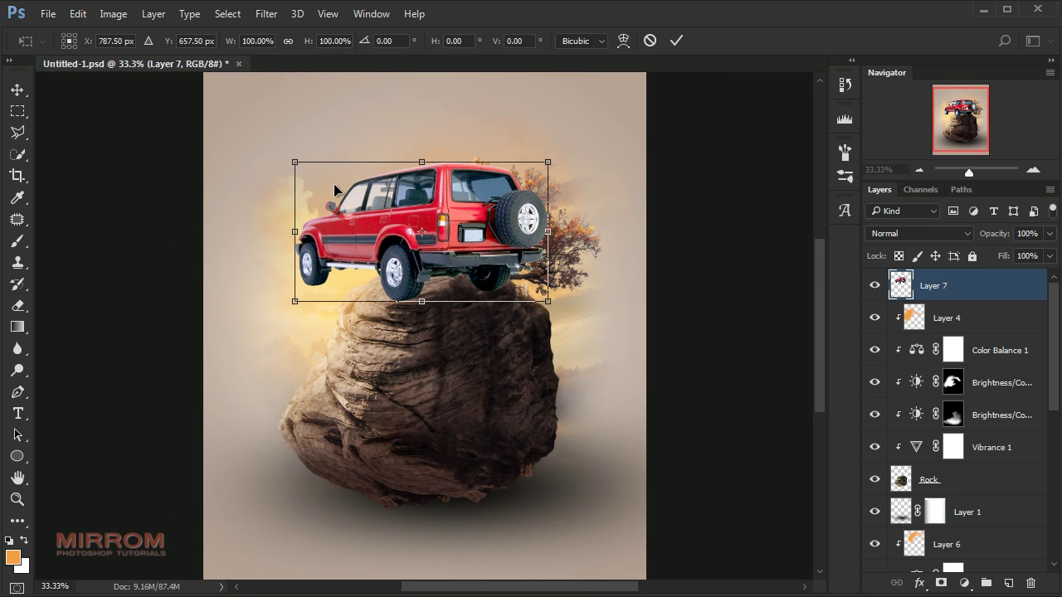
pyautogui.moveTo(298, 163); pyautogui.dragTo(349, 191)
pyautogui.moveTo(548, 302); pyautogui.dragTo(520, 284)
pyautogui.moveTo(570, 252); pyautogui.dragTo(591, 233)
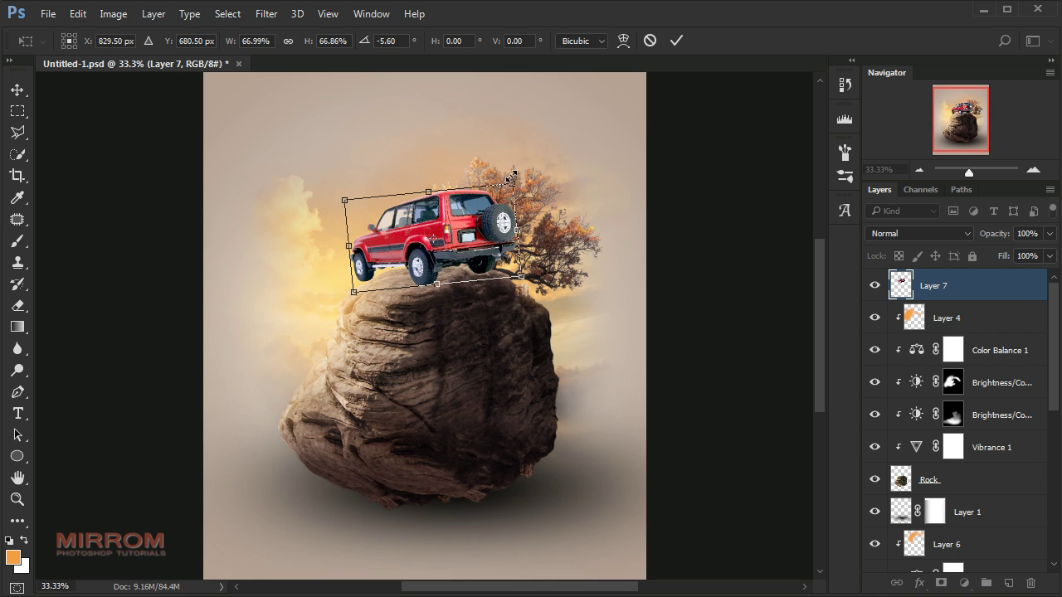
pyautogui.press('Return')
pyautogui.hotkey('ctrl', 't')
pyautogui.click(259, 45)
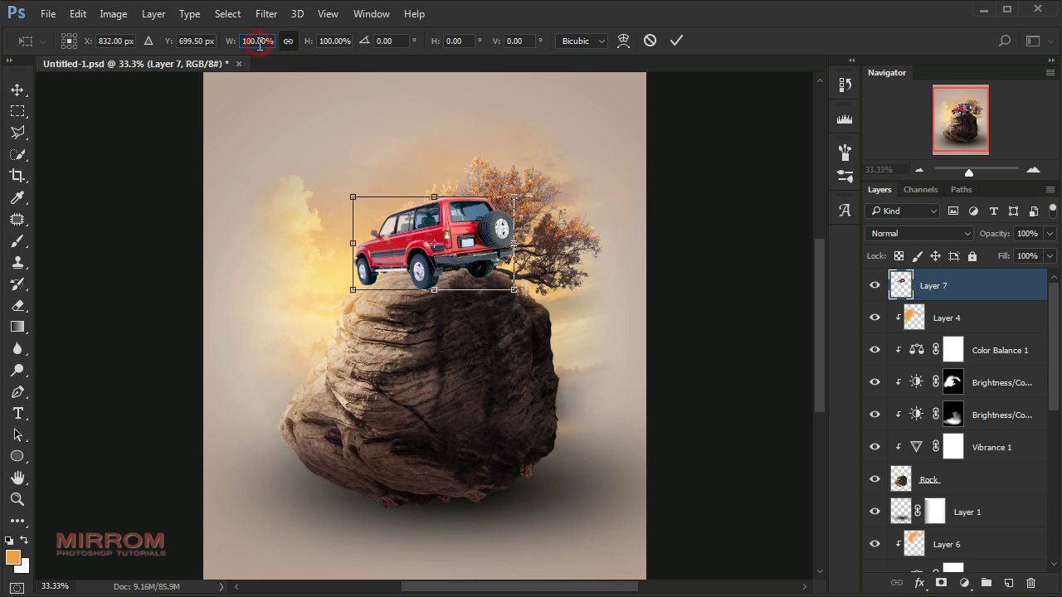
pyautogui.write('95')
pyautogui.press('Return')
pyautogui.press('Return')
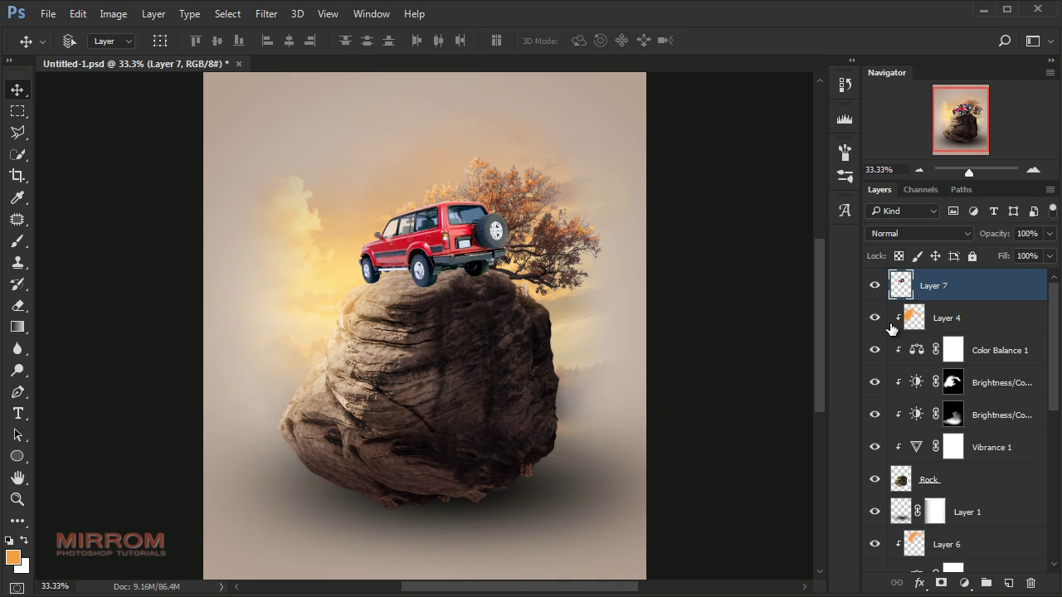
# Rename Layer 7 to Car, duplicate it, set the original to Multiply, and keep Car copy visible
pyautogui.doubleClick(931, 286)
pyautogui.write('Car')
pyautogui.press('Return')
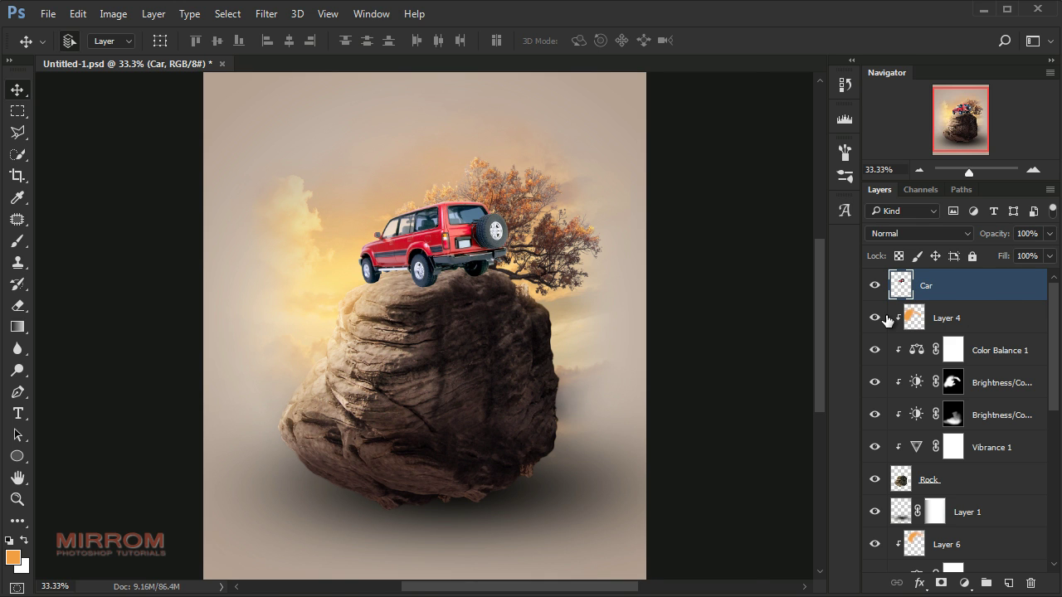
pyautogui.hotkey('ctrl', '+')
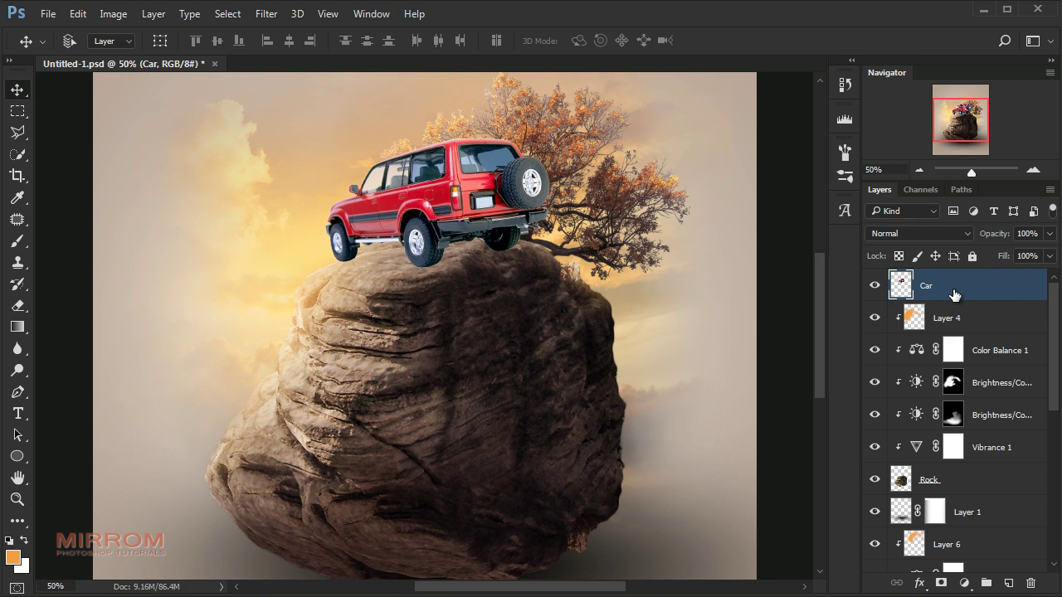
pyautogui.hotkey('ctrl', 'j')
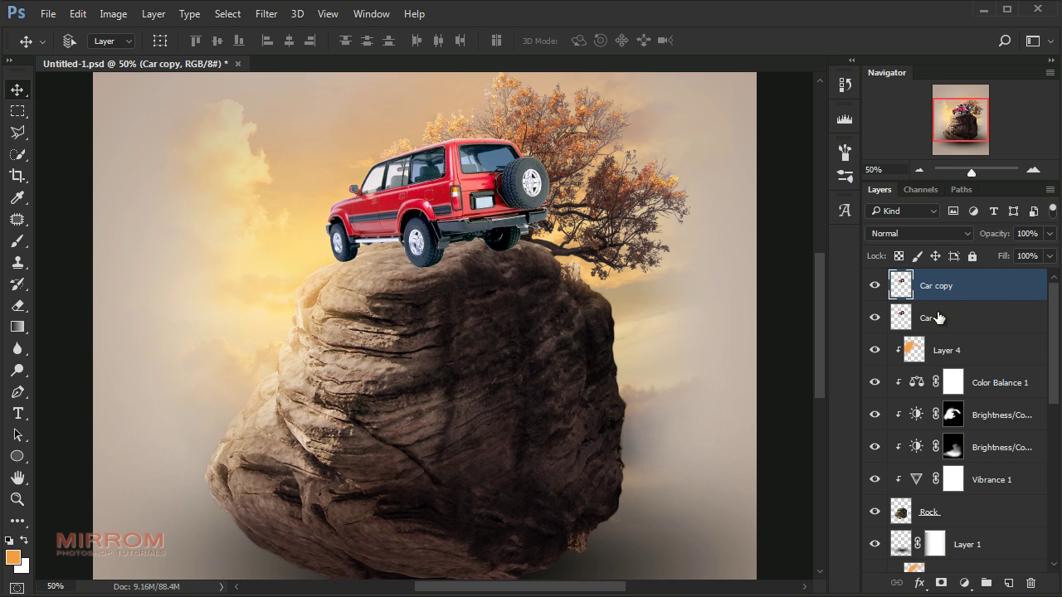
pyautogui.click(874, 285)
pyautogui.doubleClick(925, 315)
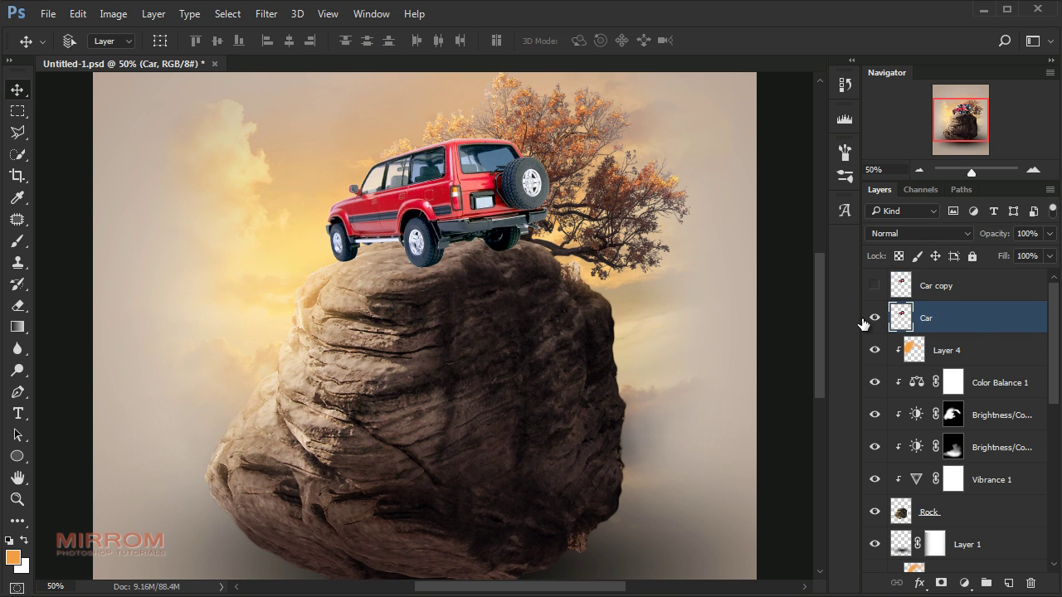
pyautogui.click(899, 233)
pyautogui.click(893, 285)
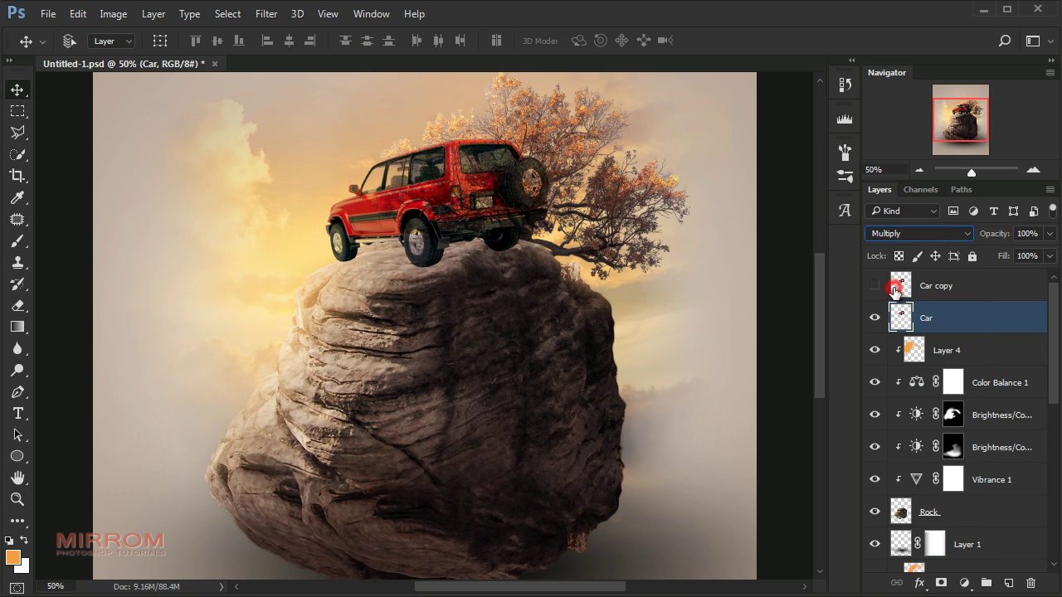
pyautogui.click(931, 290)
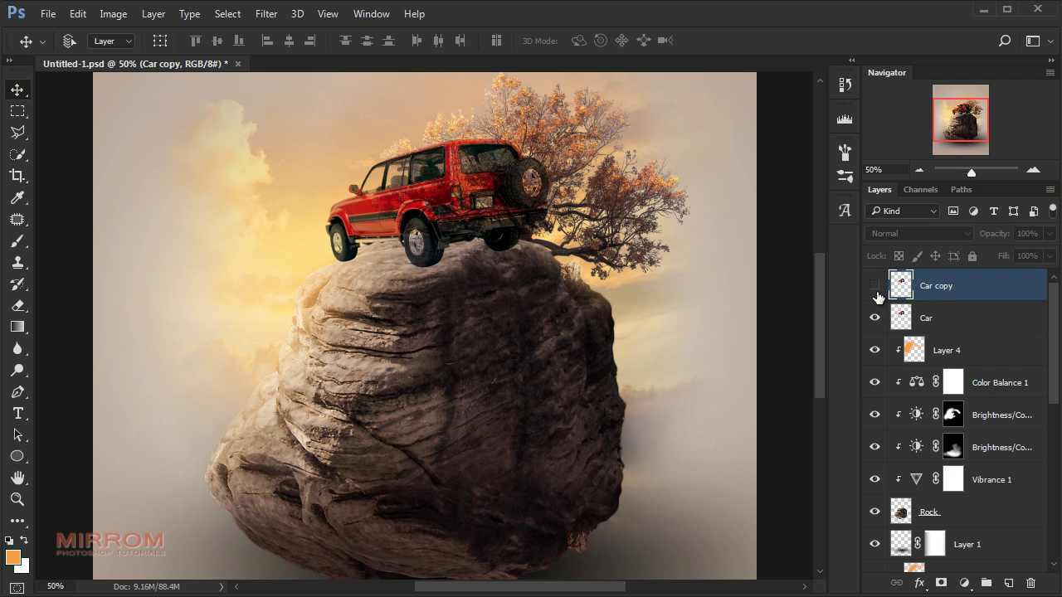
pyautogui.click(875, 286)
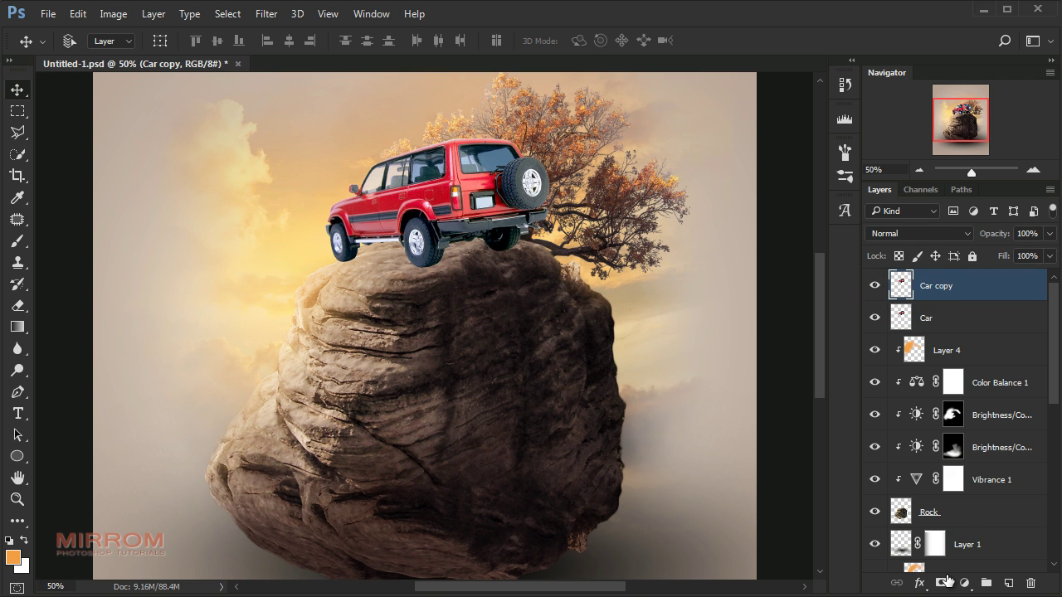
# Add a white layer mask to Car copy and zoom to 200% on the car's windows
pyautogui.click(943, 583)
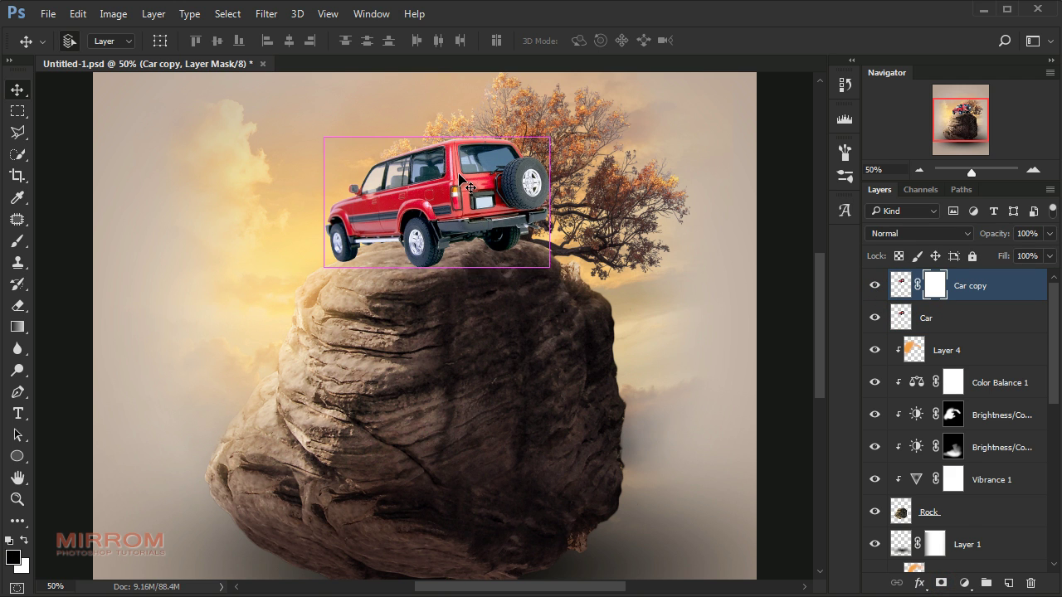
pyautogui.hotkey('ctrl', '+')
pyautogui.hotkey('ctrl', '+')
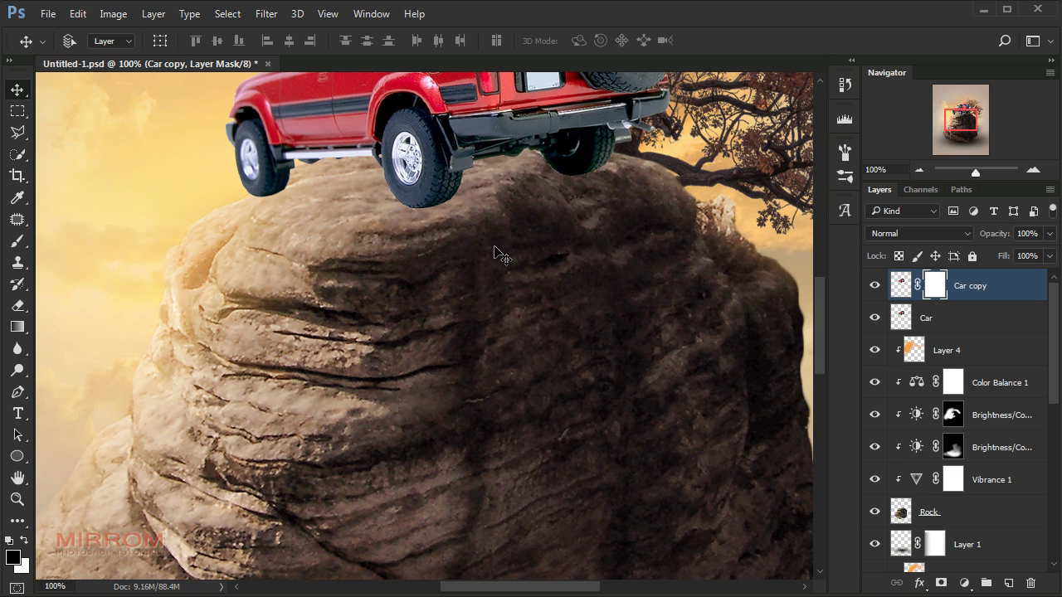
pyautogui.click(597, 280)
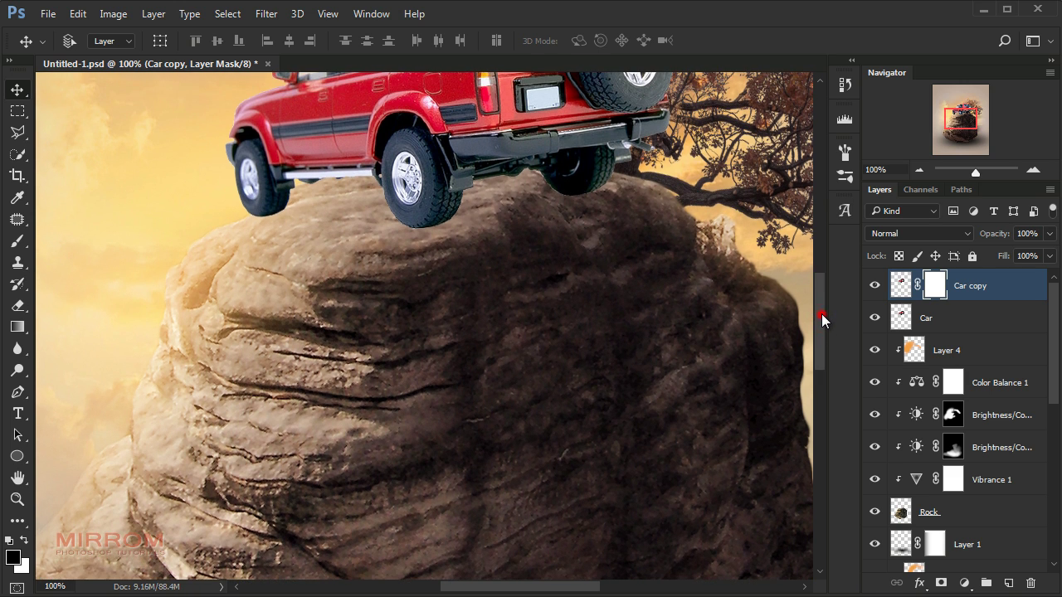
pyautogui.moveTo(822, 317); pyautogui.dragTo(825, 251)
pyautogui.hotkey('ctrl', '+')
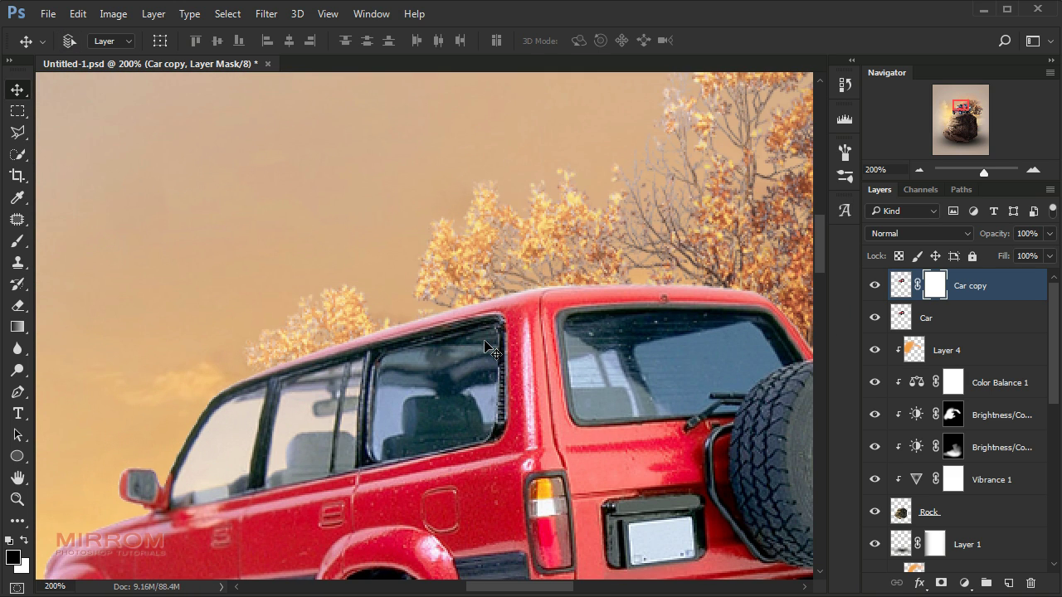
pyautogui.moveTo(548, 586); pyautogui.dragTo(527, 587)
pyautogui.moveTo(818, 246); pyautogui.dragTo(819, 269)
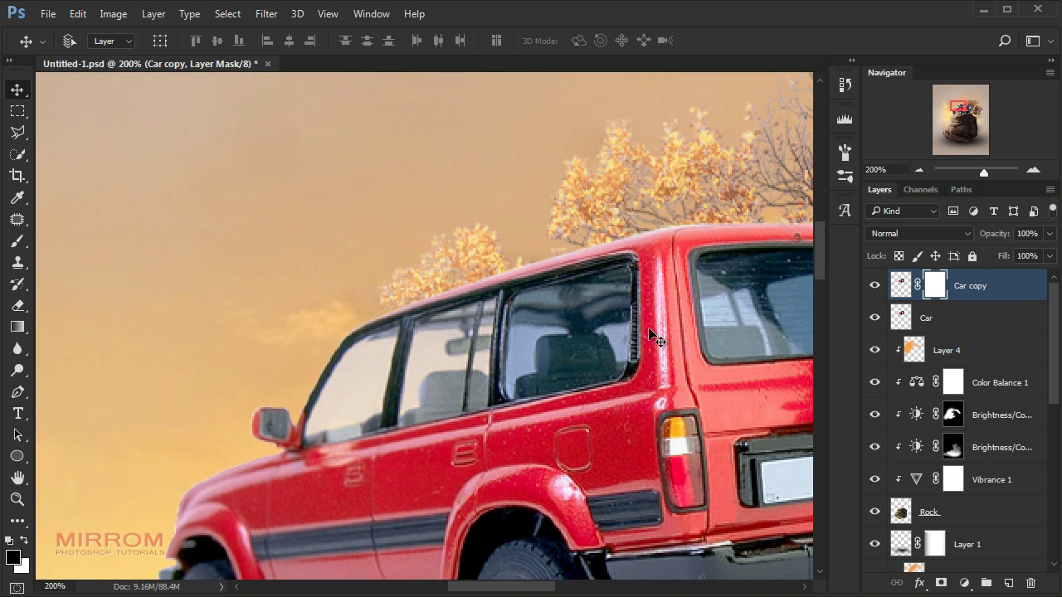
# Switch to the Brush tool and shrink it to a tiny size at full opacity
pyautogui.click(25, 241)
pyautogui.click(62, 240)
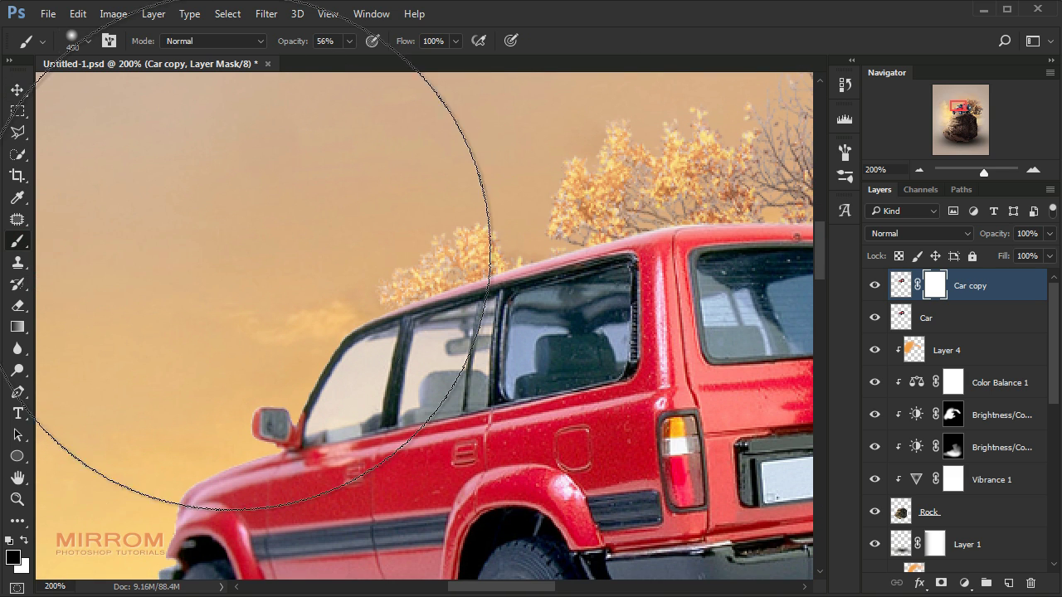
pyautogui.press('[')
pyautogui.moveTo(297, 41); pyautogui.dragTo(319, 40)
pyautogui.press('[')
pyautogui.press('[')
pyautogui.press('[')
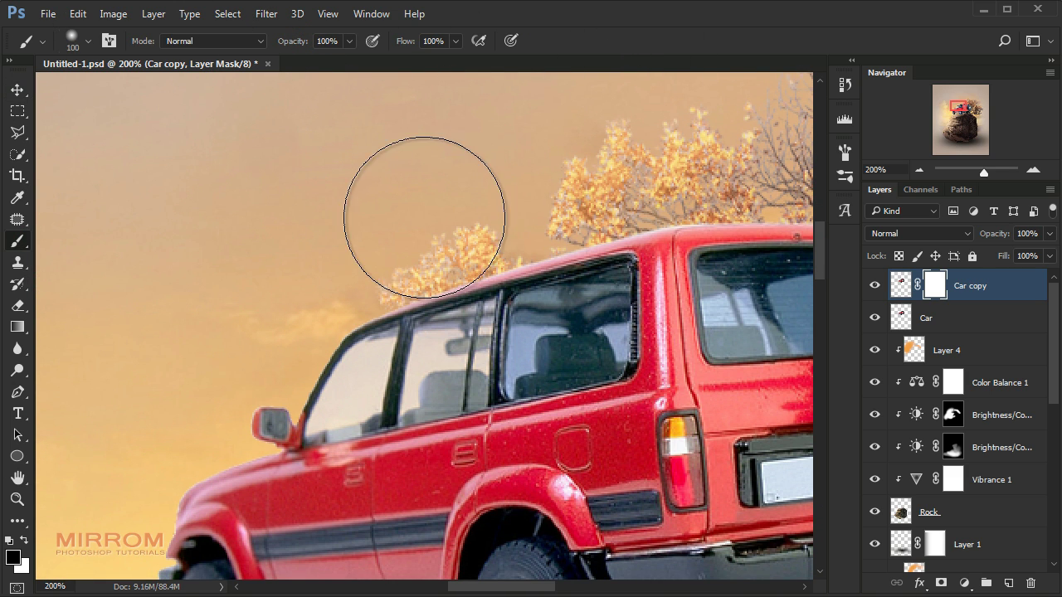
pyautogui.press('[')
pyautogui.press('[')
pyautogui.press('[')
pyautogui.rightClick(425, 251)
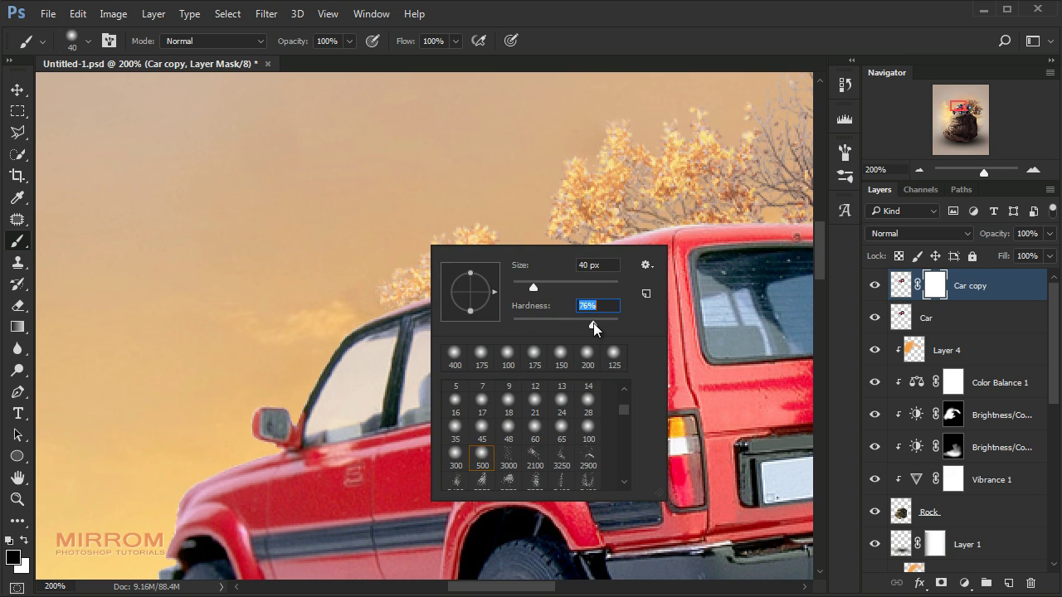
pyautogui.click(332, 249)
pyautogui.press('[')
pyautogui.press('[')
pyautogui.press('[')
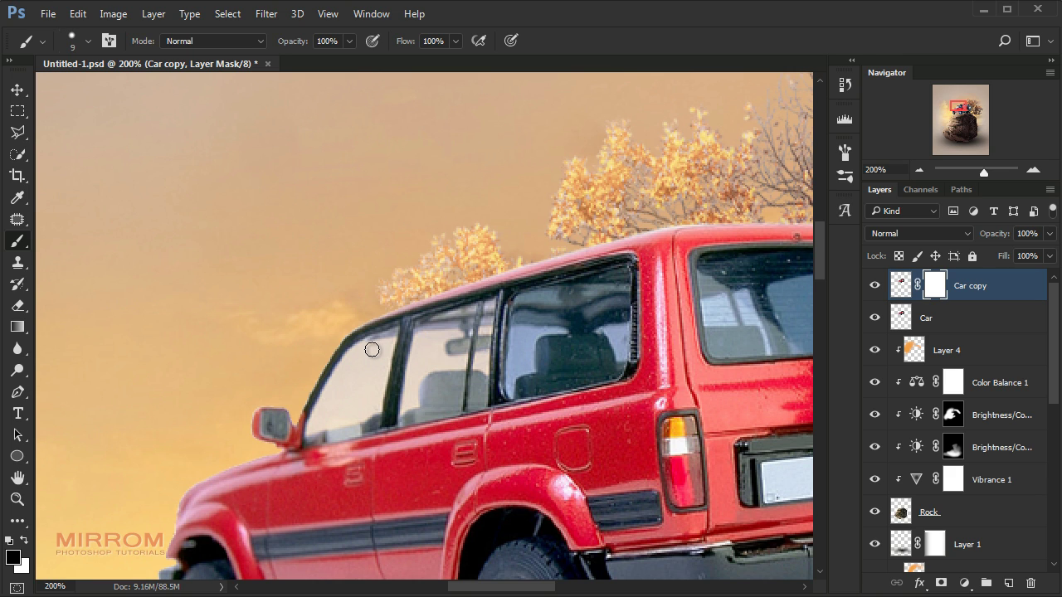
# Mask out the front, middle and rear side windows and the rear window glass
pyautogui.moveTo(372, 350)
pyautogui.mouseDown()
pyautogui.moveTo(346, 369)
pyautogui.moveTo(321, 413)
pyautogui.moveTo(355, 425)
pyautogui.moveTo(376, 341)
pyautogui.mouseUp()
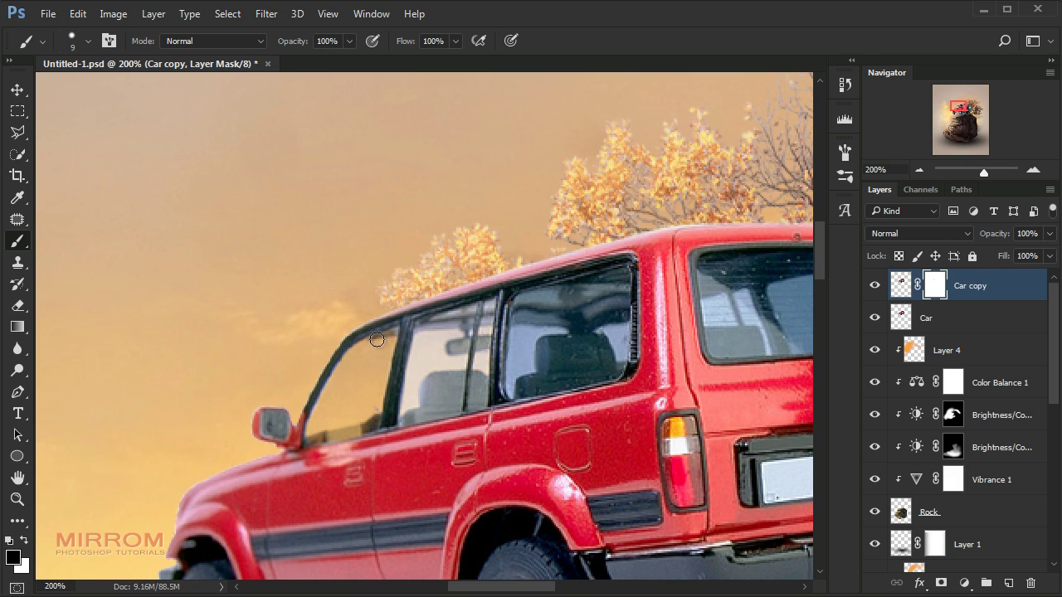
pyautogui.press(']')
pyautogui.press(']')
pyautogui.press(']')
pyautogui.moveTo(432, 367)
pyautogui.mouseDown()
pyautogui.moveTo(463, 328)
pyautogui.moveTo(448, 407)
pyautogui.moveTo(408, 387)
pyautogui.moveTo(468, 342)
pyautogui.moveTo(487, 303)
pyautogui.moveTo(480, 399)
pyautogui.moveTo(439, 310)
pyautogui.moveTo(424, 334)
pyautogui.mouseUp()
pyautogui.press(']')
pyautogui.moveTo(569, 320)
pyautogui.mouseDown()
pyautogui.moveTo(598, 351)
pyautogui.moveTo(620, 279)
pyautogui.moveTo(554, 385)
pyautogui.moveTo(528, 304)
pyautogui.mouseUp()
pyautogui.moveTo(546, 587); pyautogui.dragTo(591, 586)
pyautogui.press(']')
pyautogui.press(']')
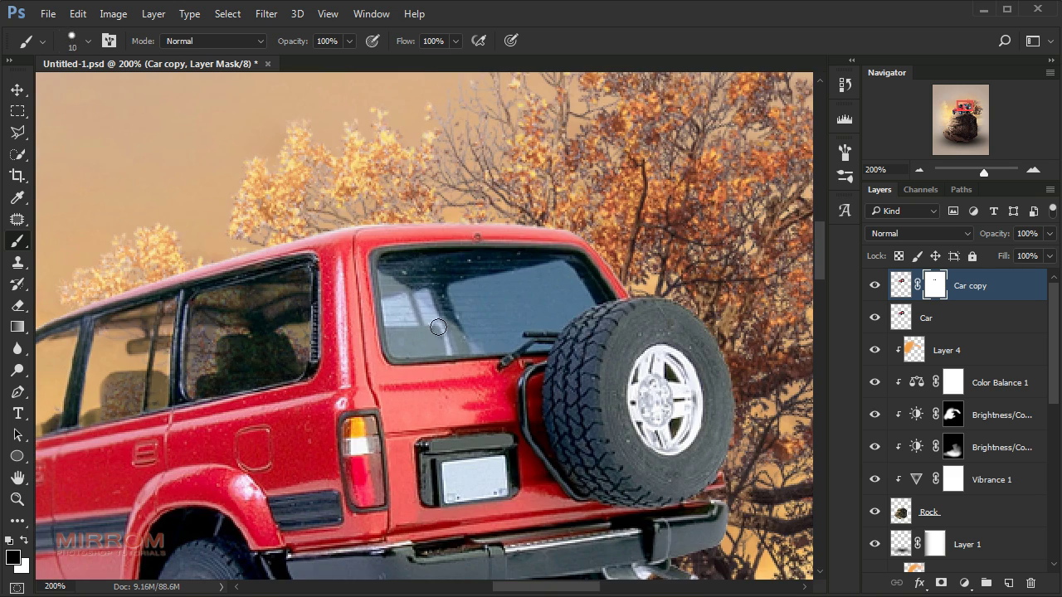
pyautogui.moveTo(439, 329)
pyautogui.mouseDown()
pyautogui.moveTo(408, 312)
pyautogui.moveTo(481, 282)
pyautogui.moveTo(390, 332)
pyautogui.moveTo(518, 340)
pyautogui.moveTo(456, 349)
pyautogui.mouseUp()
pyautogui.press('[')
pyautogui.moveTo(496, 289)
pyautogui.mouseDown()
pyautogui.moveTo(564, 274)
pyautogui.moveTo(581, 307)
pyautogui.moveTo(522, 332)
pyautogui.mouseUp()
pyautogui.press('[')
pyautogui.press('[')
pyautogui.press('[')
pyautogui.press('[')
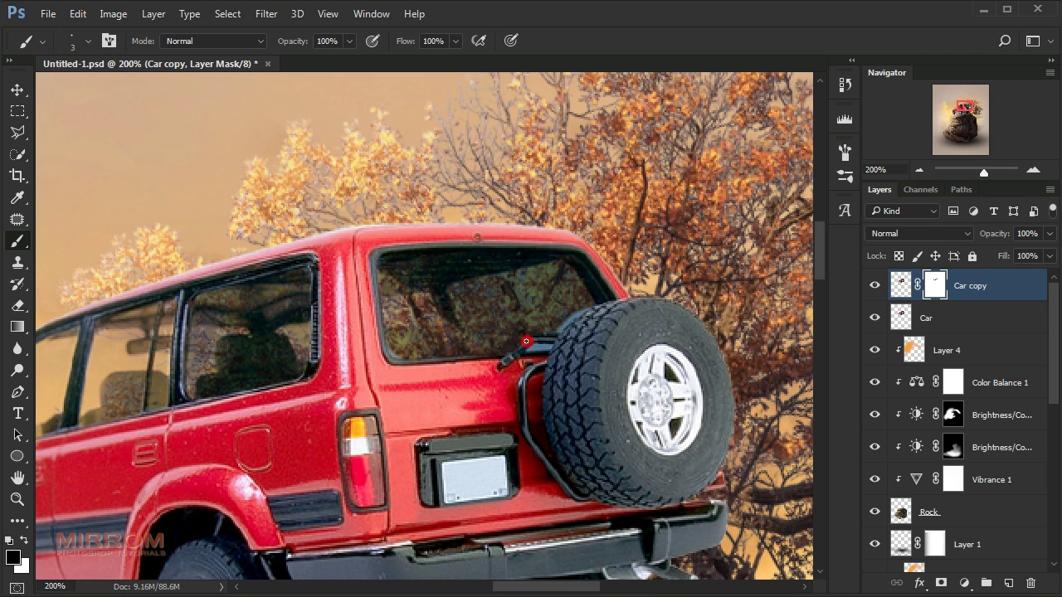
pyautogui.press('v')
pyautogui.hotkey('ctrl', '0')
# Add a new empty layer above Layer 4 and set the foreground colour to black (000000)
pyautogui.scroll(-1, 423, 331)
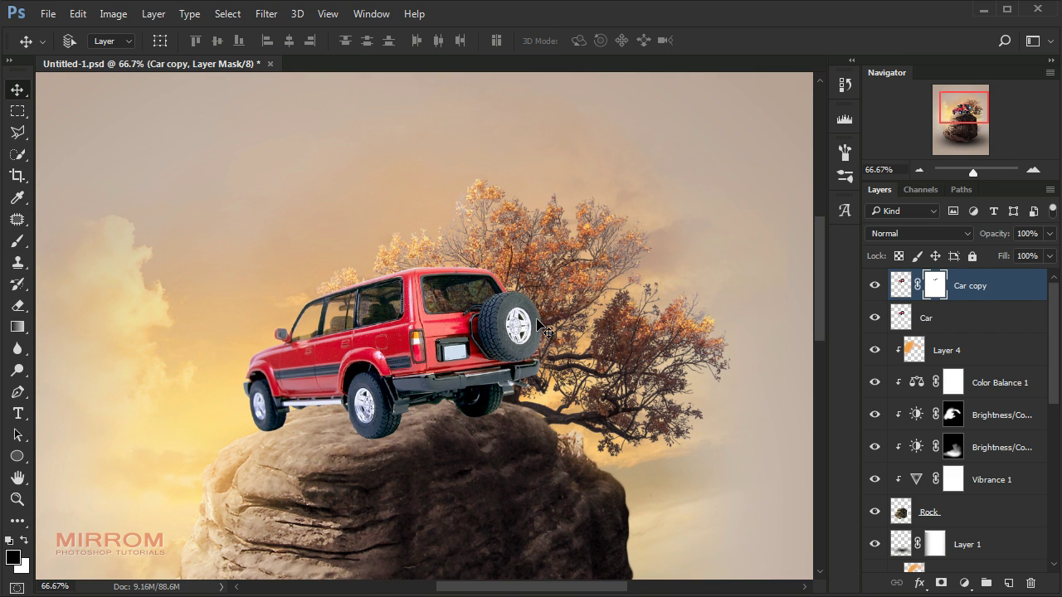
pyautogui.click(975, 288)
pyautogui.click(946, 351)
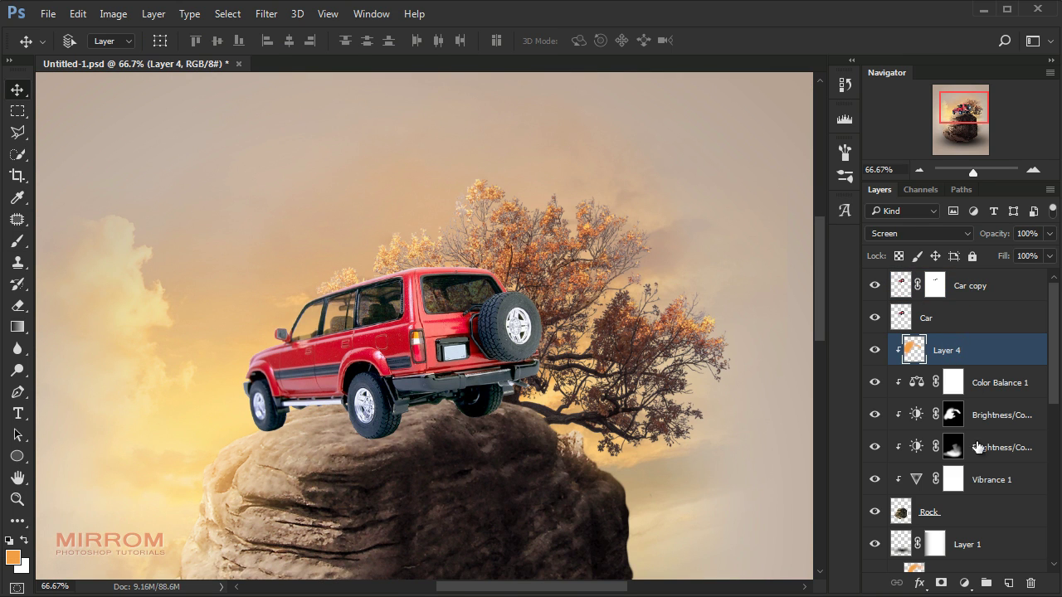
pyautogui.click(1009, 583)
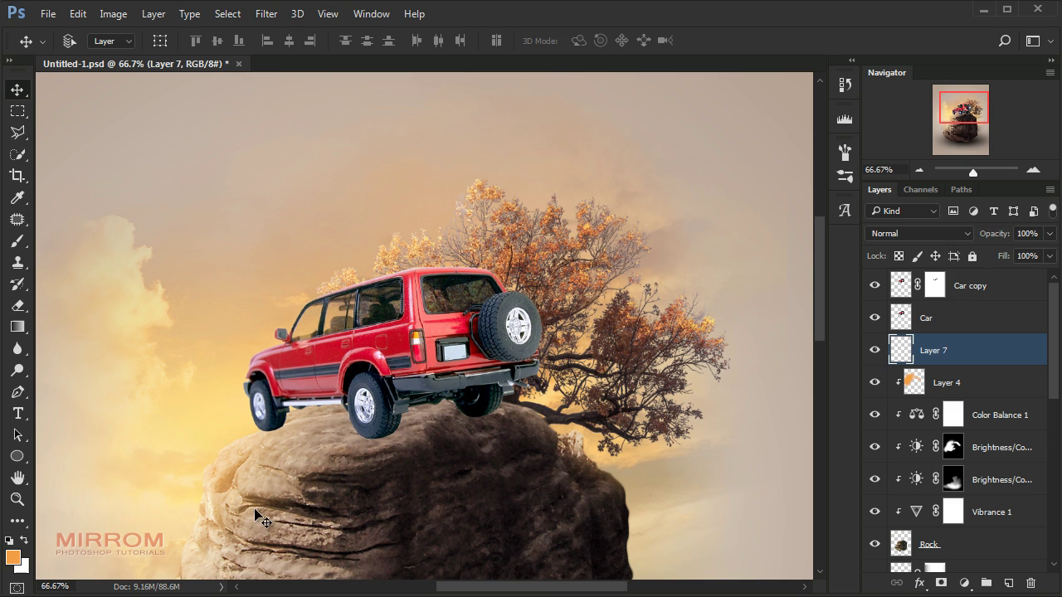
pyautogui.click(24, 540)
pyautogui.click(12, 558)
pyautogui.write('000000')
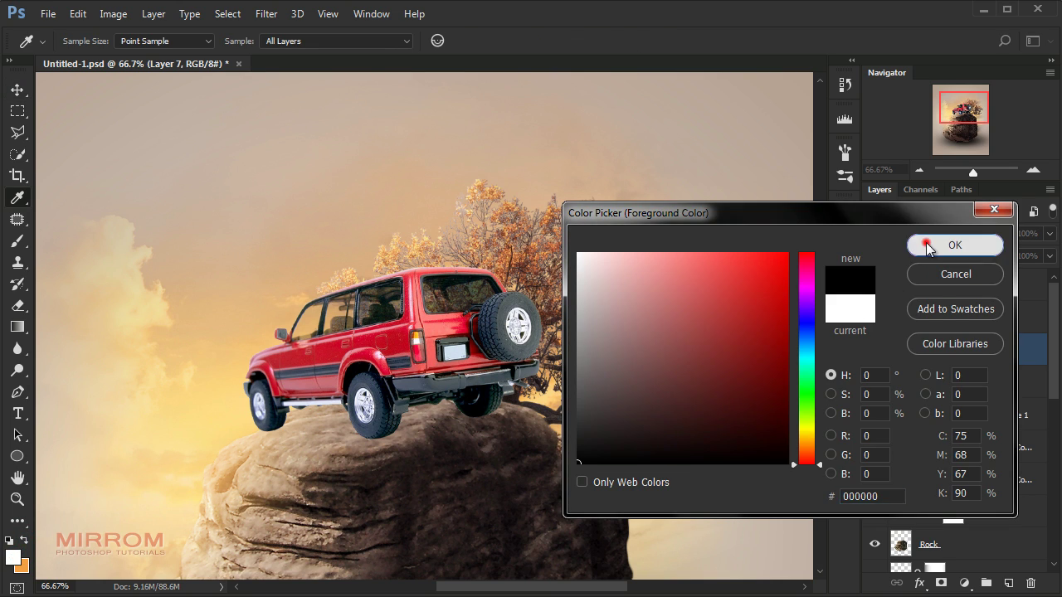
pyautogui.click(920, 243)
# Set up a soft Brush with 7% hardness and 72% opacity
pyautogui.press('b')
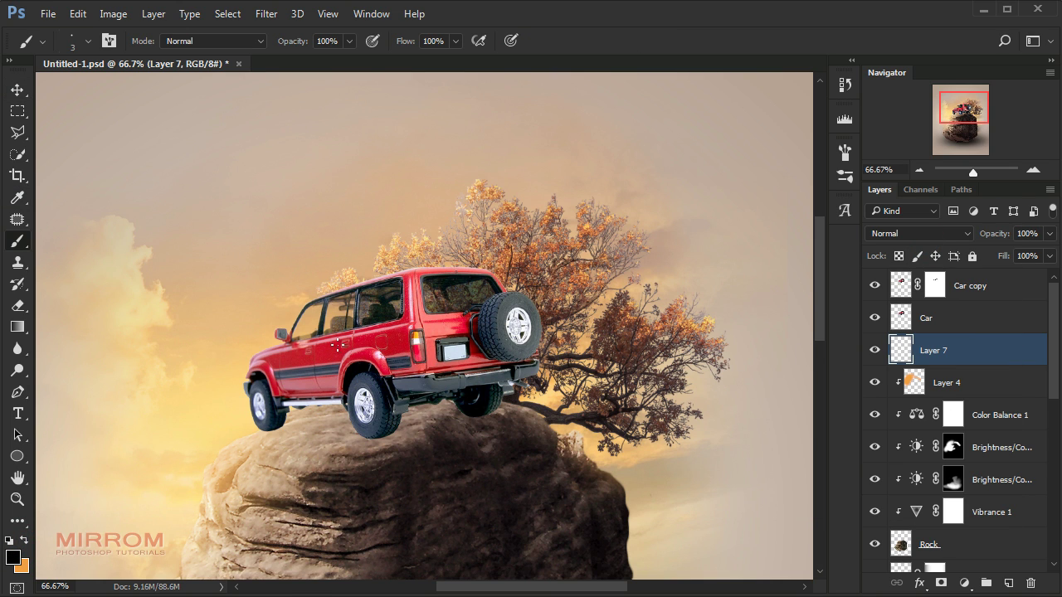
pyautogui.press(']')
pyautogui.press(']')
pyautogui.press(']')
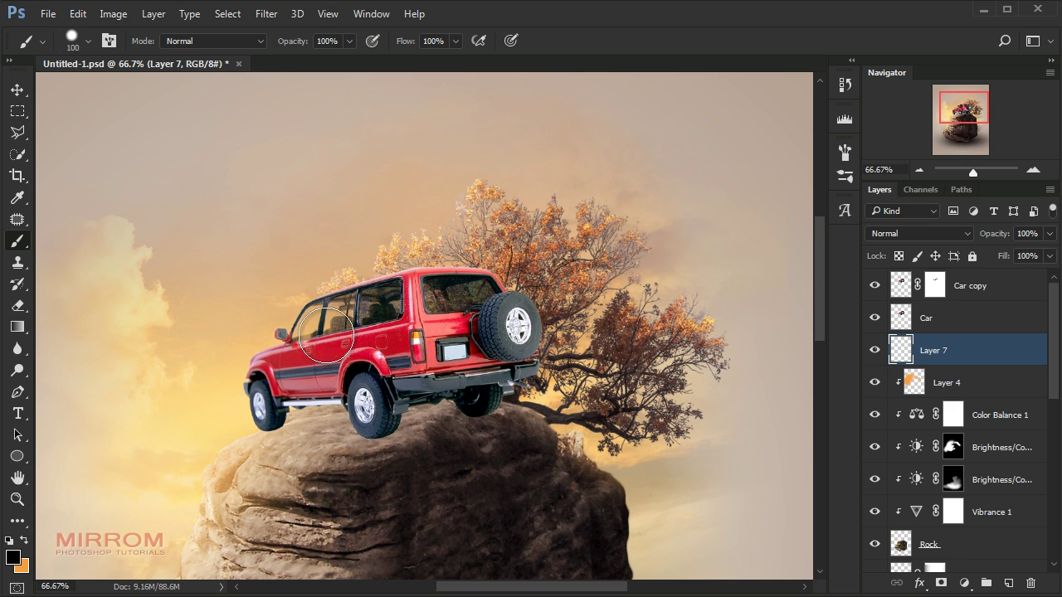
pyautogui.scroll(-3, 417, 306)
pyautogui.scroll(-1, 417, 307)
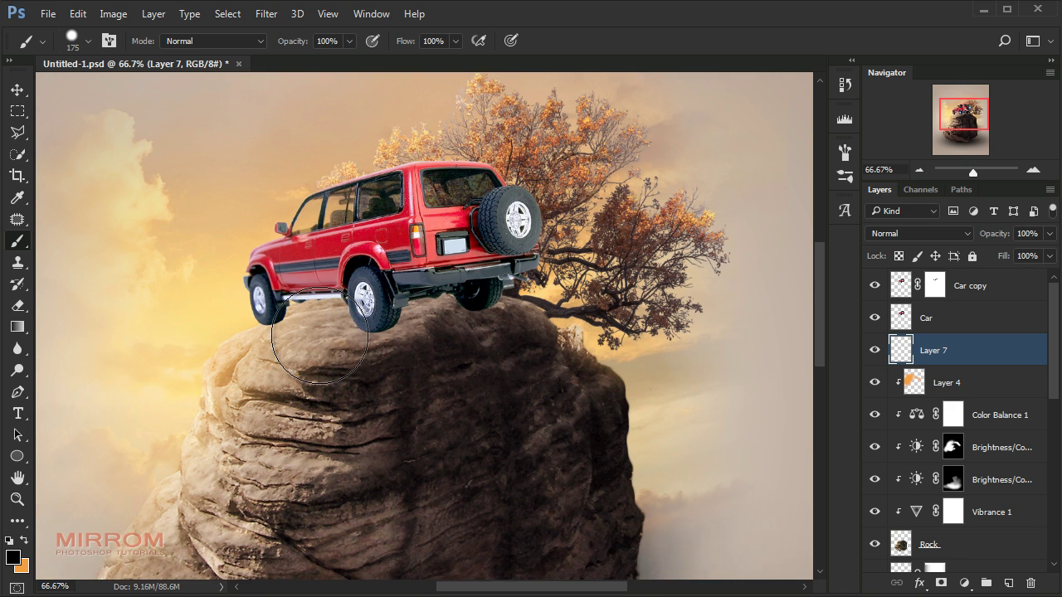
pyautogui.scroll(-1, 418, 307)
pyautogui.press('[')
pyautogui.press('[')
pyautogui.press('[')
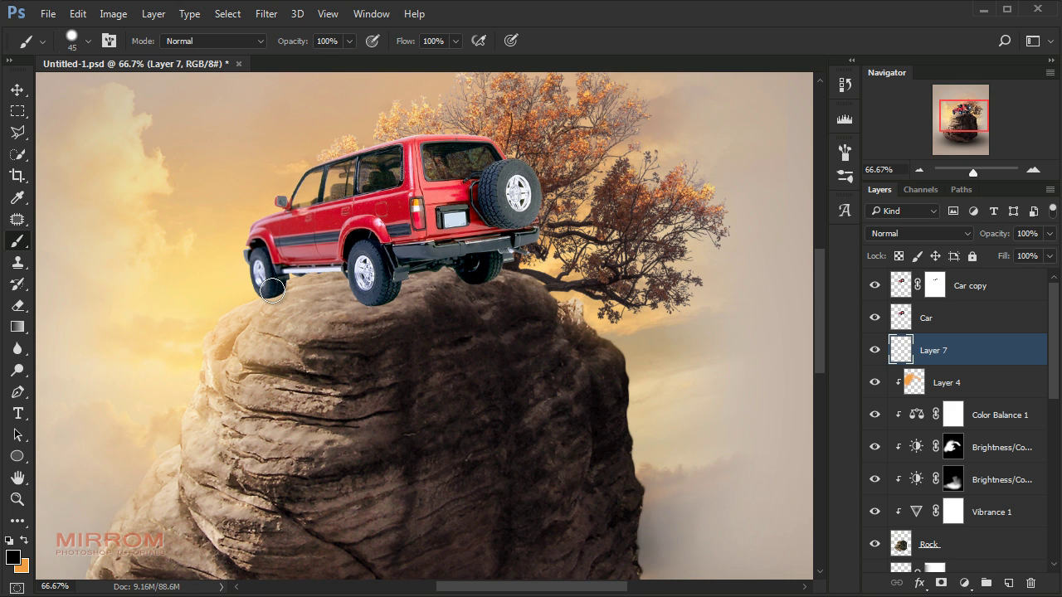
pyautogui.rightClick(427, 203)
pyautogui.moveTo(531, 276); pyautogui.dragTo(513, 276)
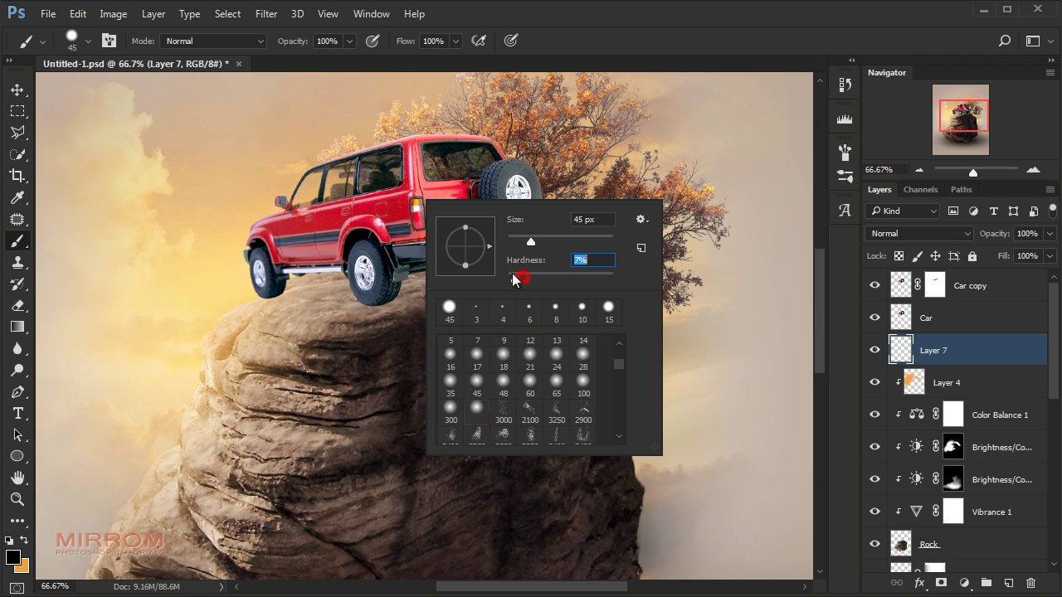
pyautogui.moveTo(290, 40); pyautogui.dragTo(270, 43)
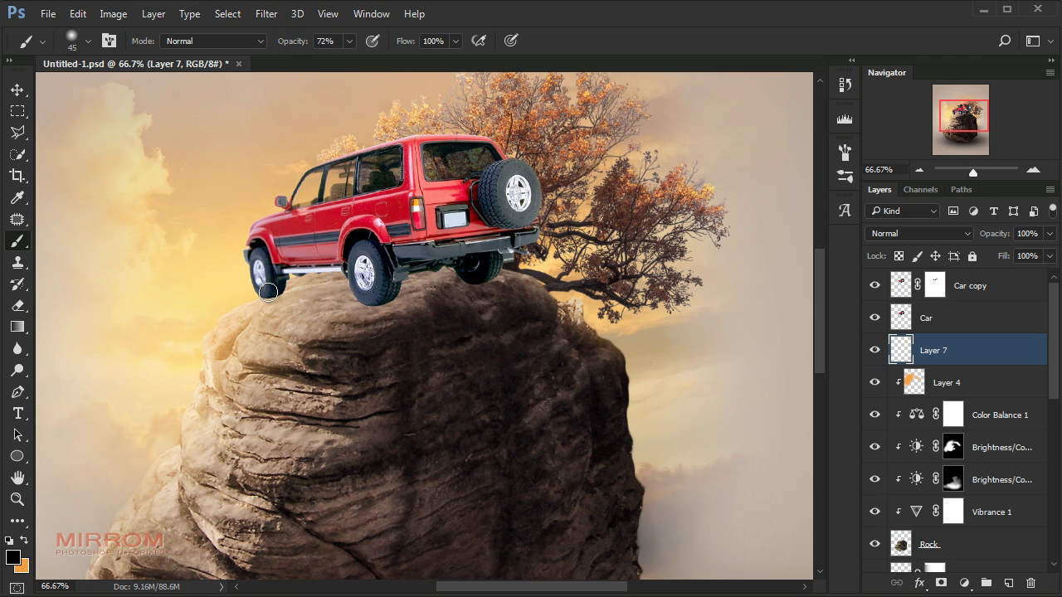
pyautogui.moveTo(268, 291); pyautogui.dragTo(266, 273)
pyautogui.hotkey('ctrl', 'z')
# Paint a dark shadow on the rock under and between the SUV's wheels, layer opacity 97%
pyautogui.press(']')
pyautogui.press(']')
pyautogui.press(']')
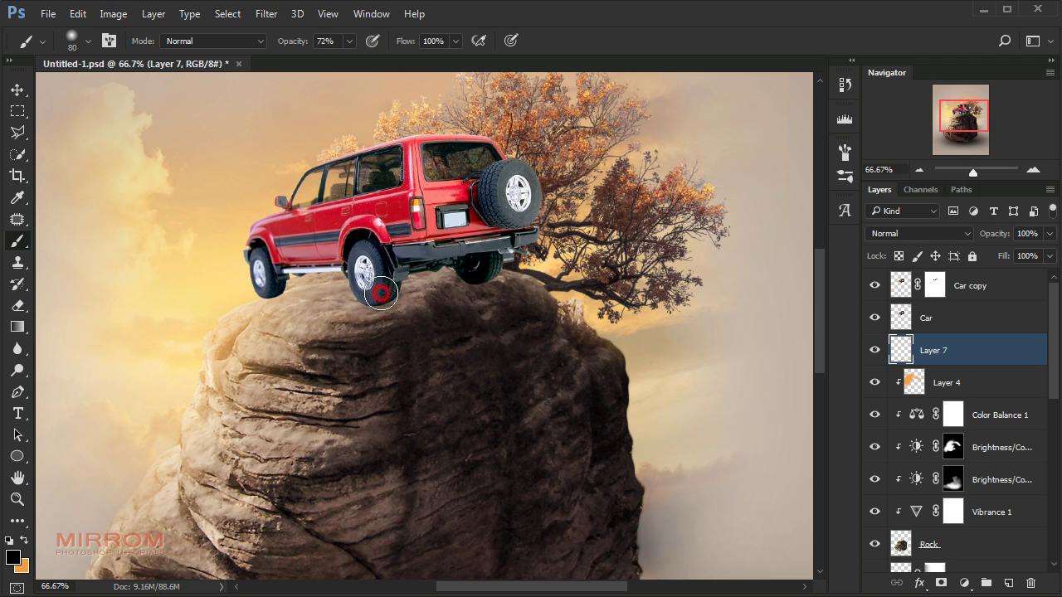
pyautogui.moveTo(381, 292); pyautogui.dragTo(428, 288)
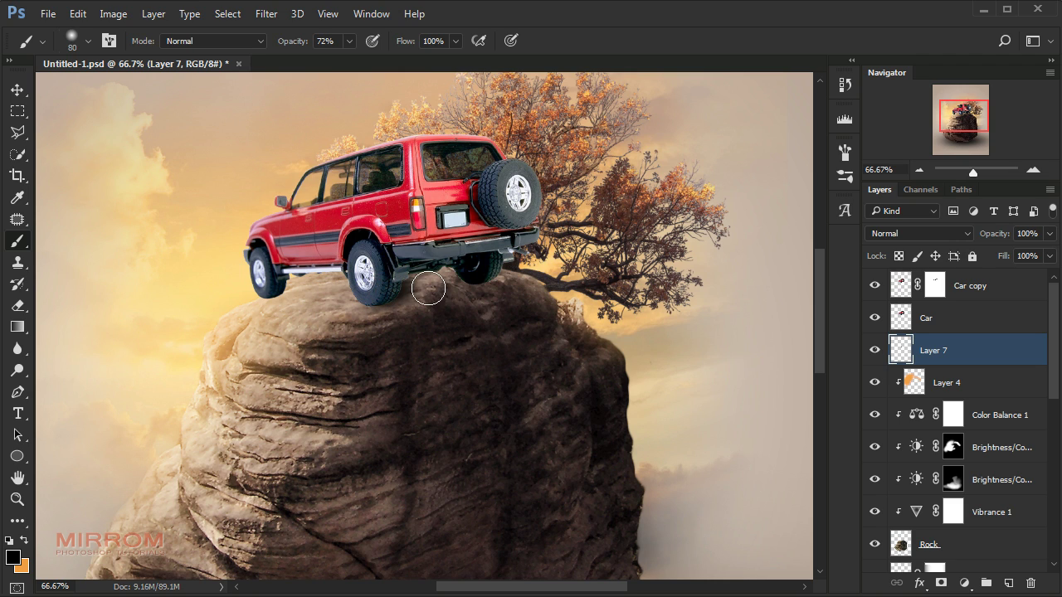
pyautogui.press('[')
pyautogui.press('[')
pyautogui.press('[')
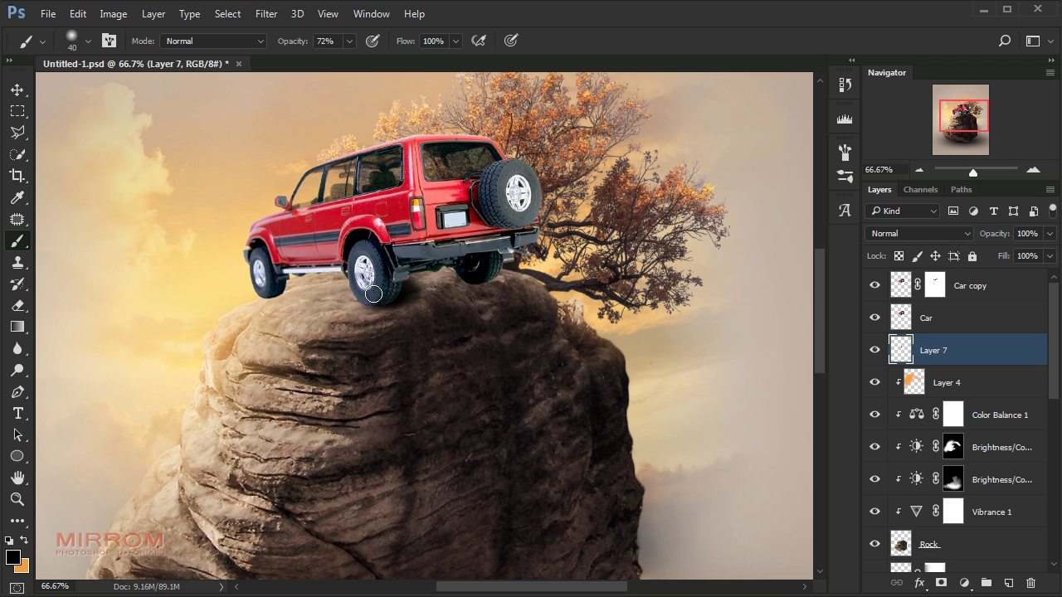
pyautogui.moveTo(264, 292); pyautogui.dragTo(303, 295)
pyautogui.moveTo(494, 280); pyautogui.dragTo(440, 281)
pyautogui.press(']')
pyautogui.press(']')
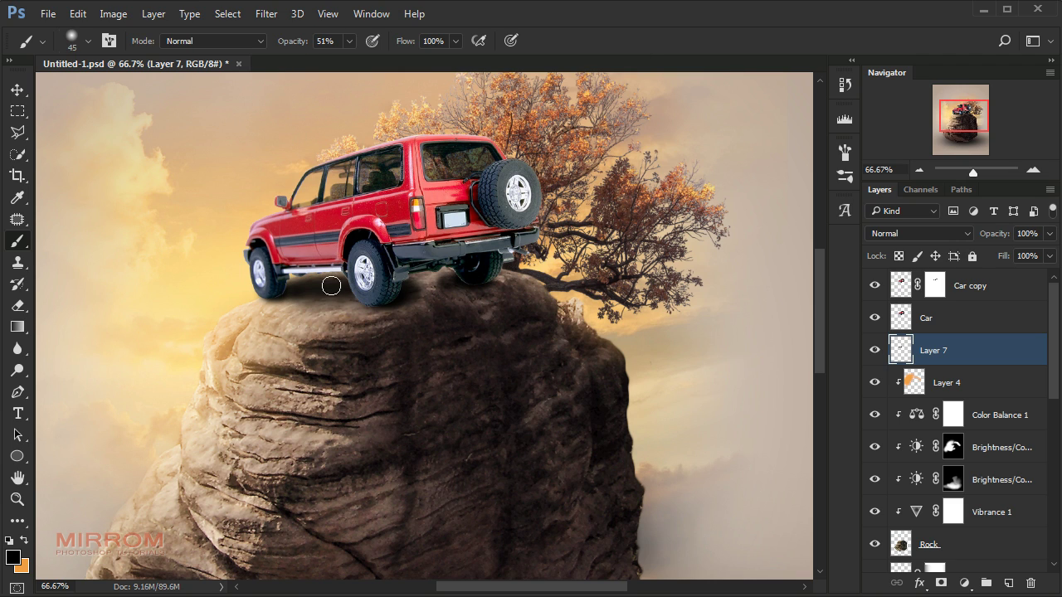
pyautogui.press(']')
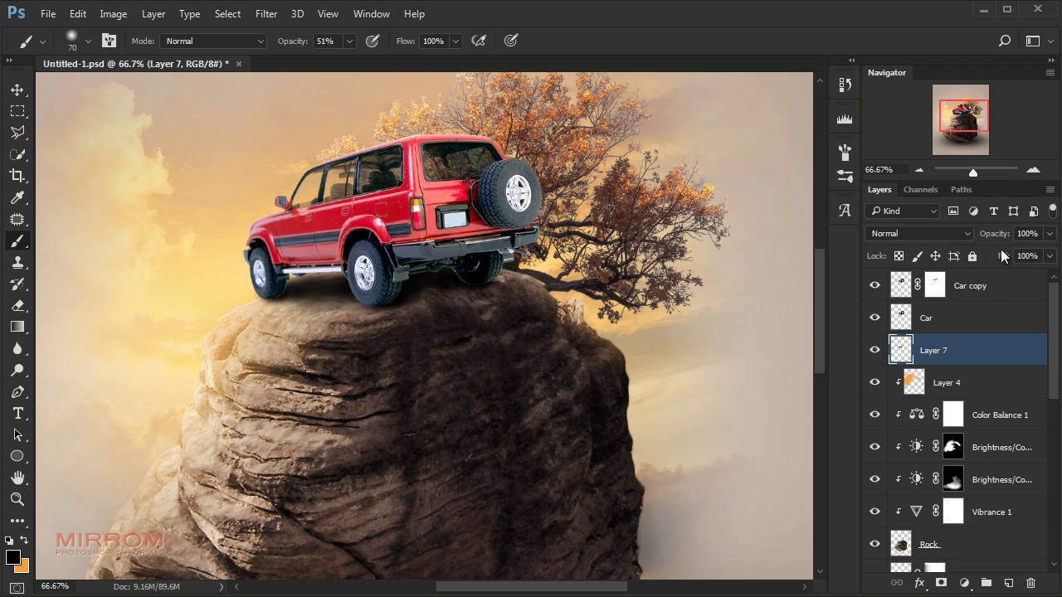
pyautogui.moveTo(999, 240); pyautogui.dragTo(995, 240)
pyautogui.press('Return')
# Load the Rock layer's outline as a selection
pyautogui.scroll(-2, 944, 498)
pyautogui.click(874, 479)
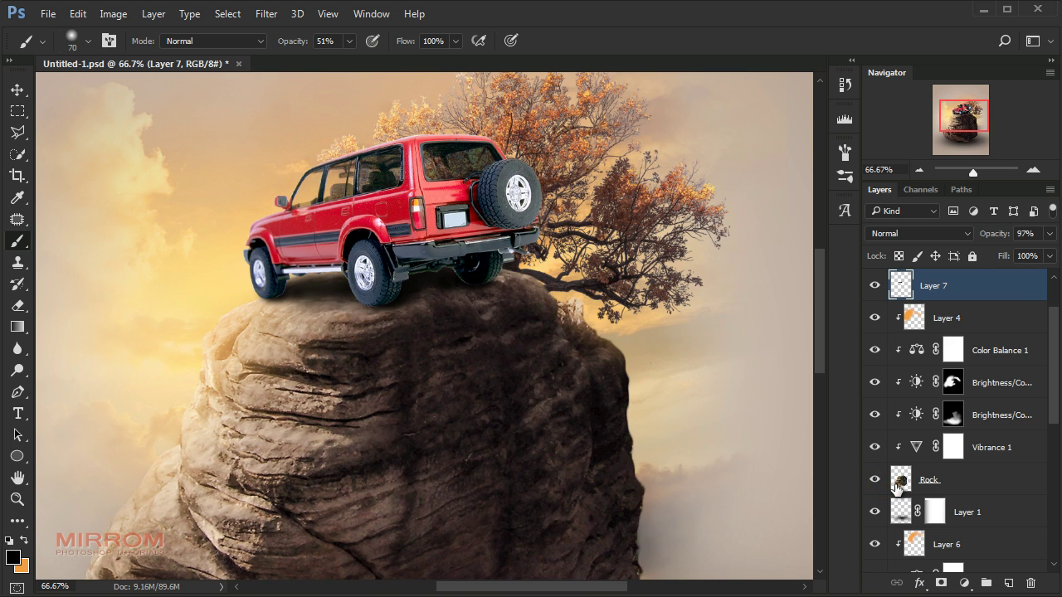
pyautogui.keyDown('ctrl'); pyautogui.click(902, 481); pyautogui.keyUp('ctrl')
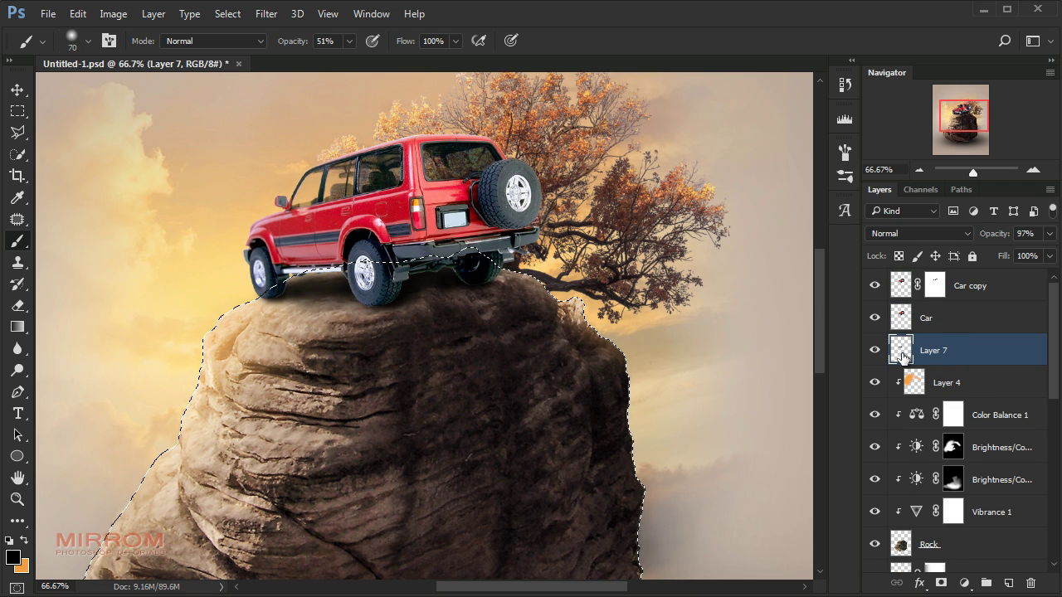
# Erase shadow outside the rock selection with a size-200 Eraser, deselect, and select Car copy
pyautogui.click(17, 305)
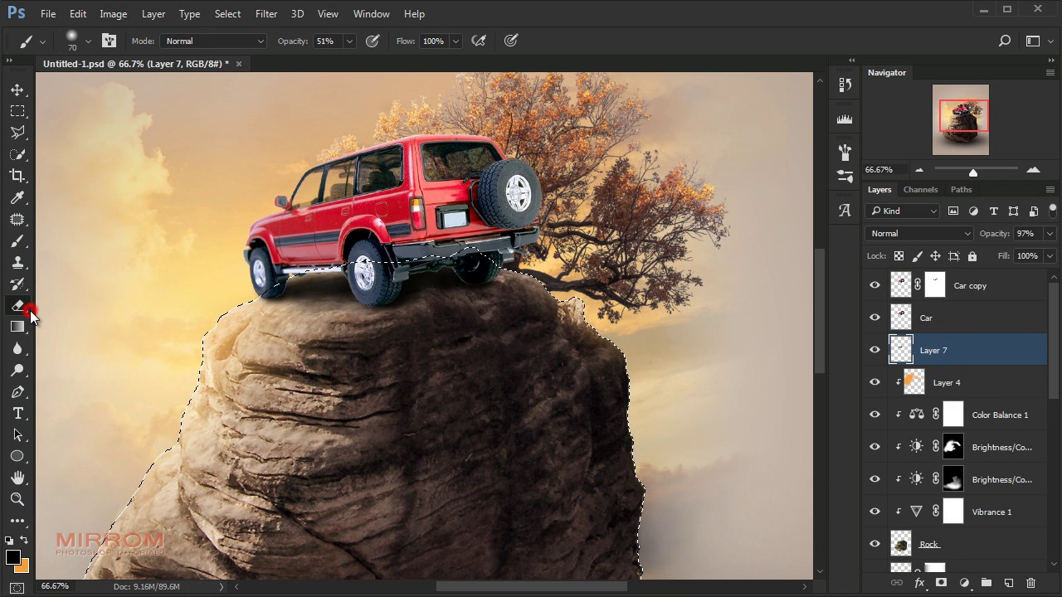
pyautogui.rightClick(222, 245)
pyautogui.press('Return')
pyautogui.press(']')
pyautogui.press(']')
pyautogui.press(']')
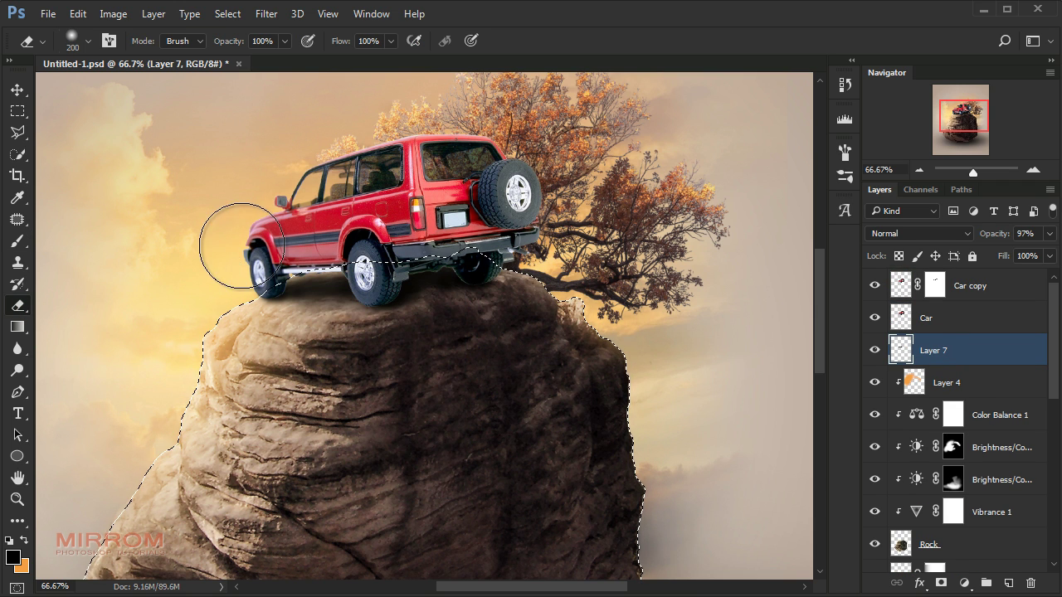
pyautogui.press(']')
pyautogui.press(']')
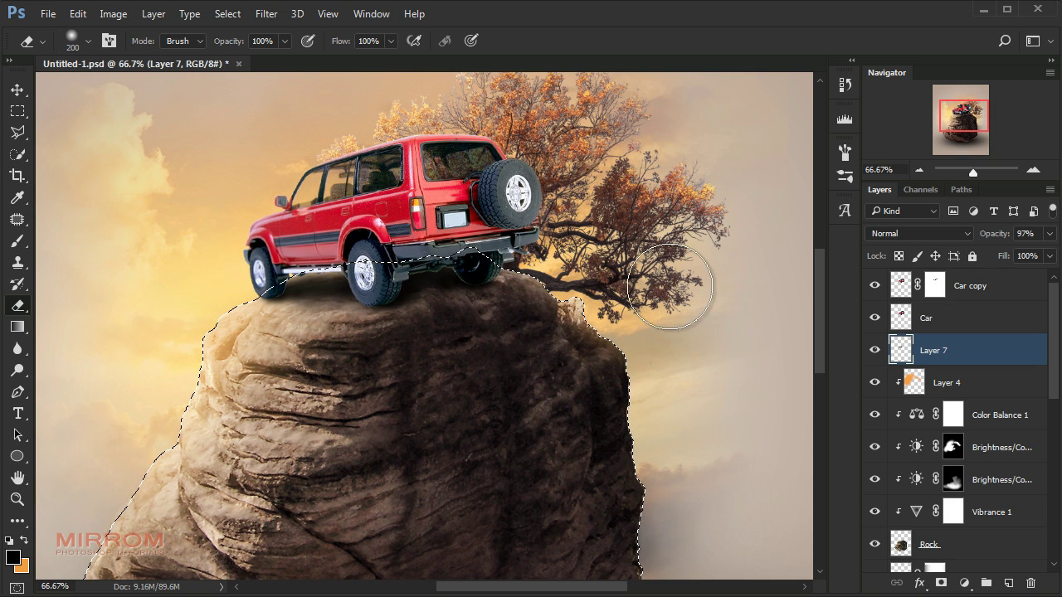
pyautogui.hotkey('ctrl', 'd')
pyautogui.press('v')
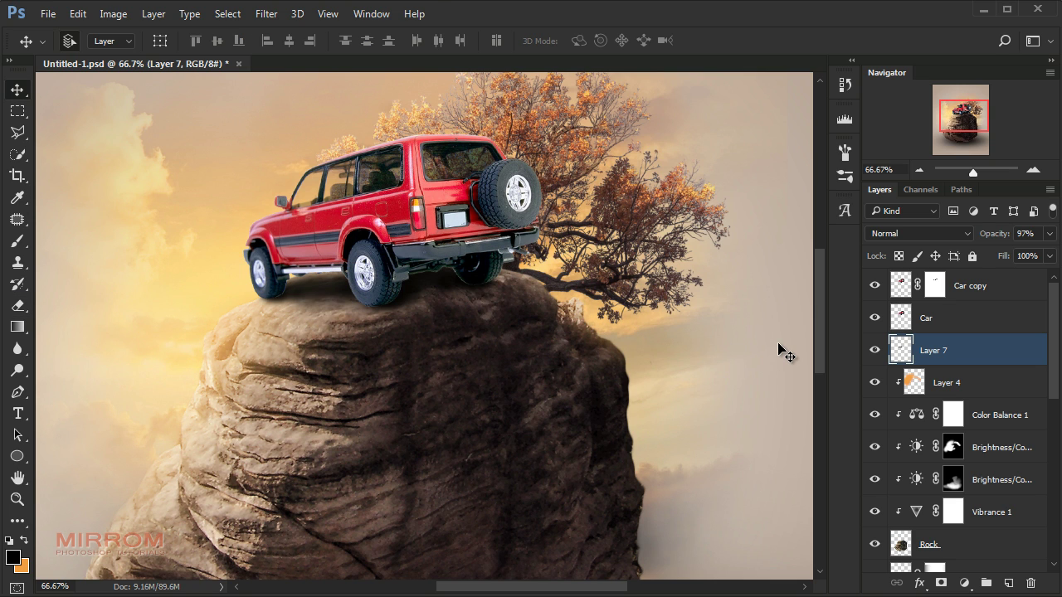
pyautogui.click(992, 291)
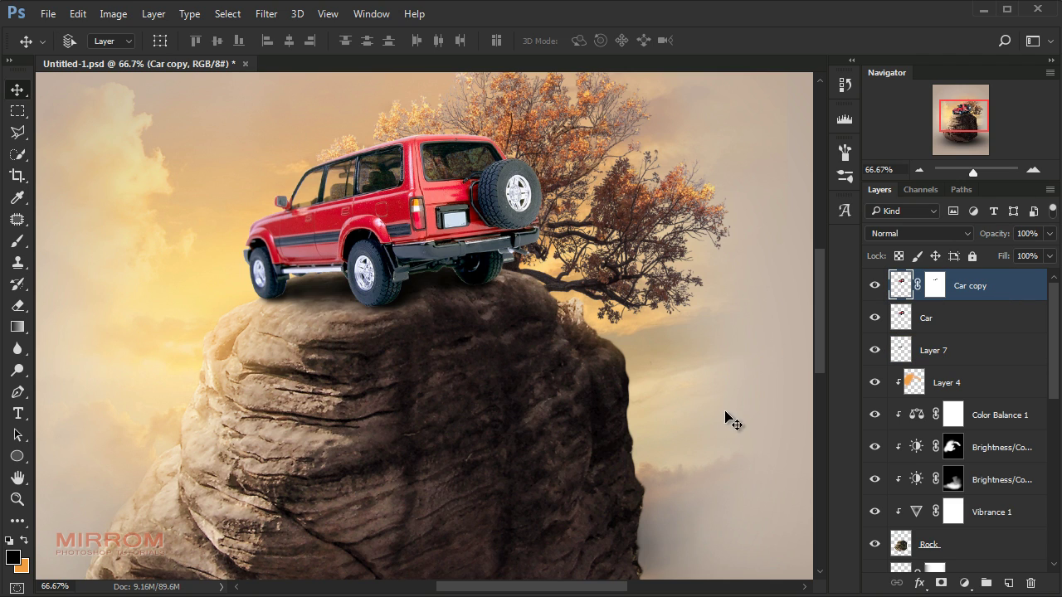
# Clip a Brightness/Contrast adjustment to Car copy with Brightness -63 and Contrast 11
pyautogui.click(964, 584)
pyautogui.click(1006, 216)
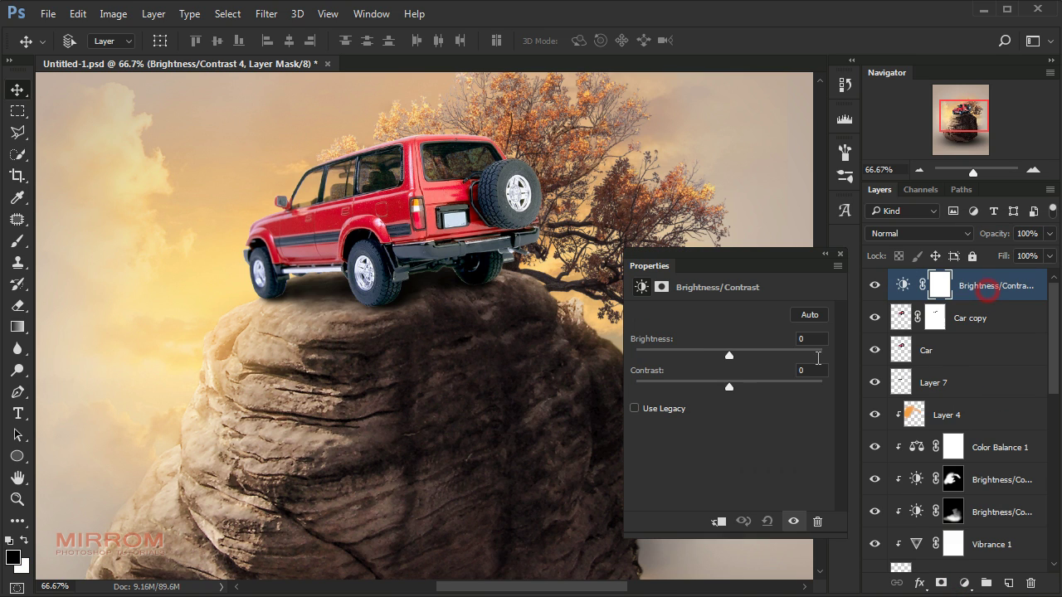
pyautogui.click(717, 521)
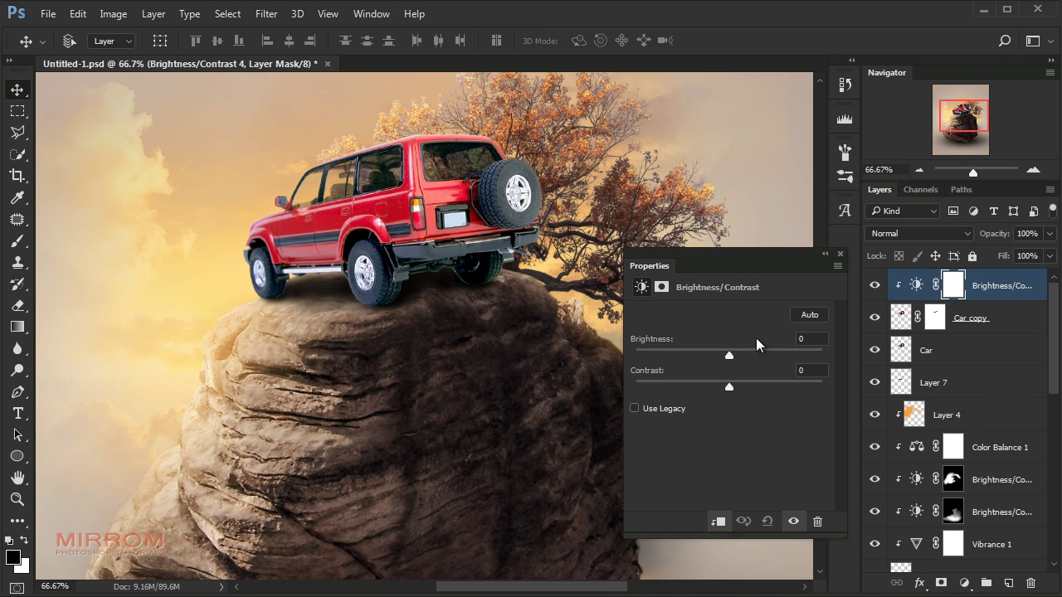
pyautogui.moveTo(731, 354); pyautogui.dragTo(690, 355)
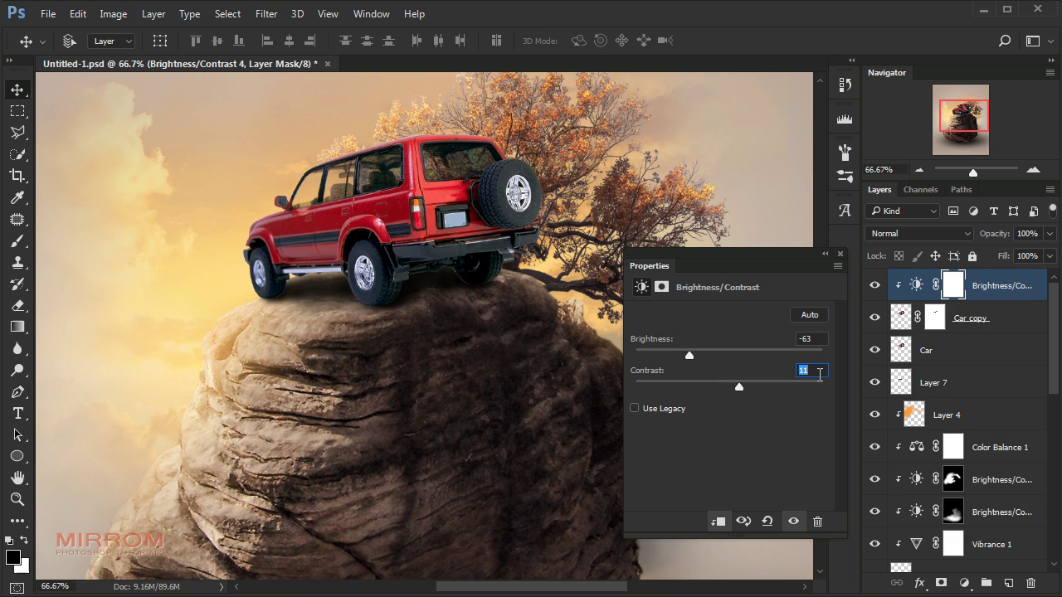
pyautogui.click(841, 256)
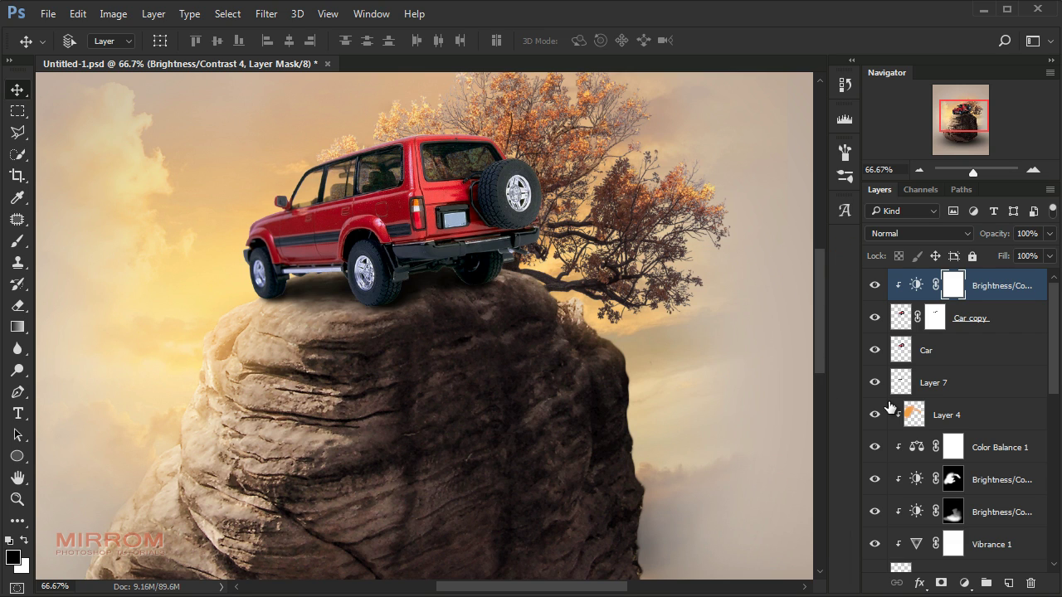
# Add a clipped, Gray-tagged Layer 8 filled with 50% gray in Overlay mode
pyautogui.keyDown('alt'); pyautogui.click(1008, 583); pyautogui.keyUp('alt')
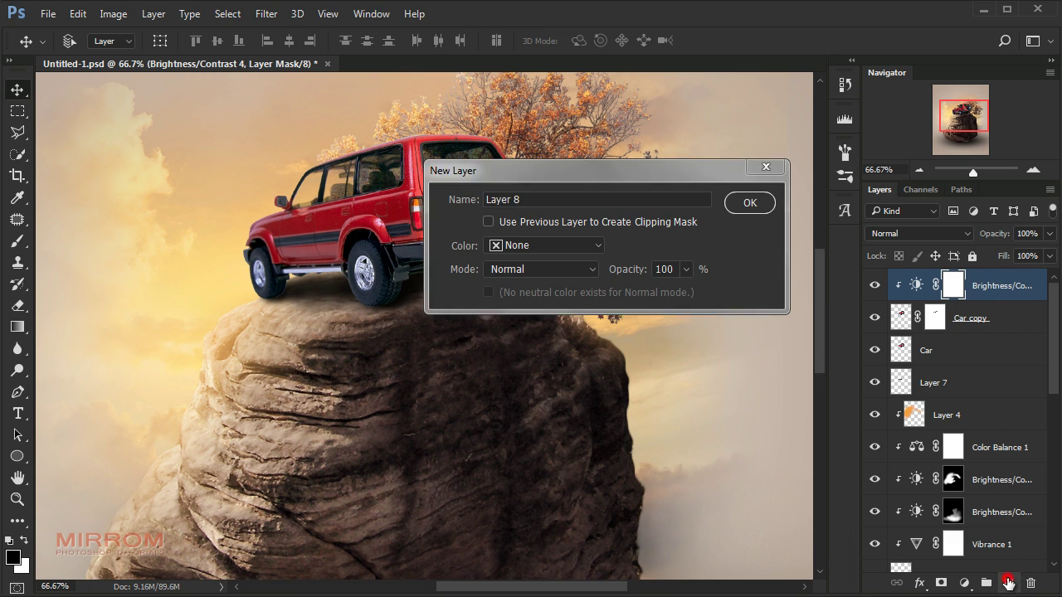
pyautogui.click(488, 222)
pyautogui.click(519, 245)
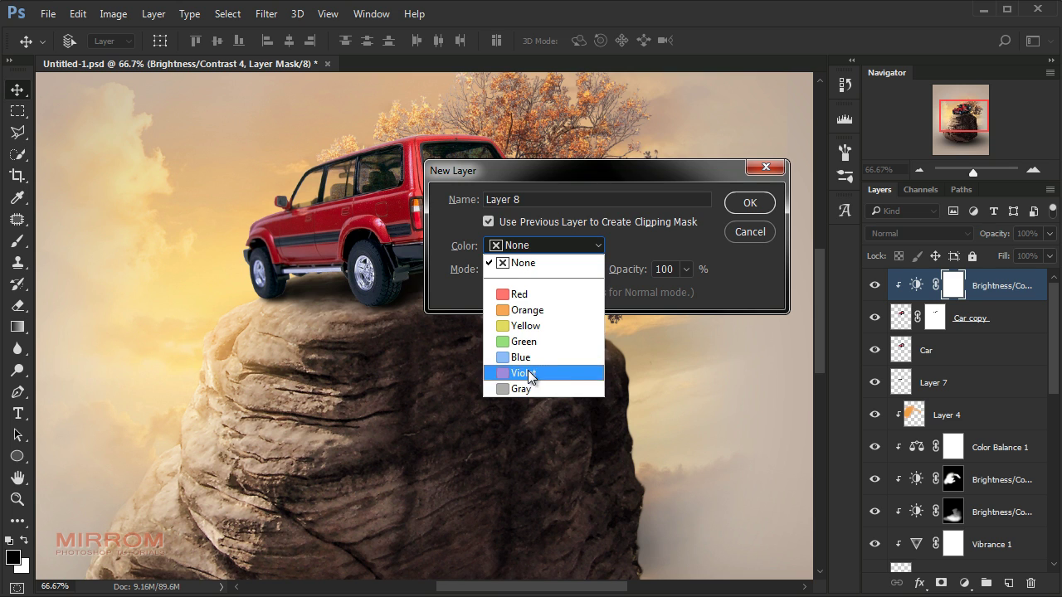
pyautogui.click(524, 389)
pyautogui.click(531, 269)
pyautogui.click(512, 181)
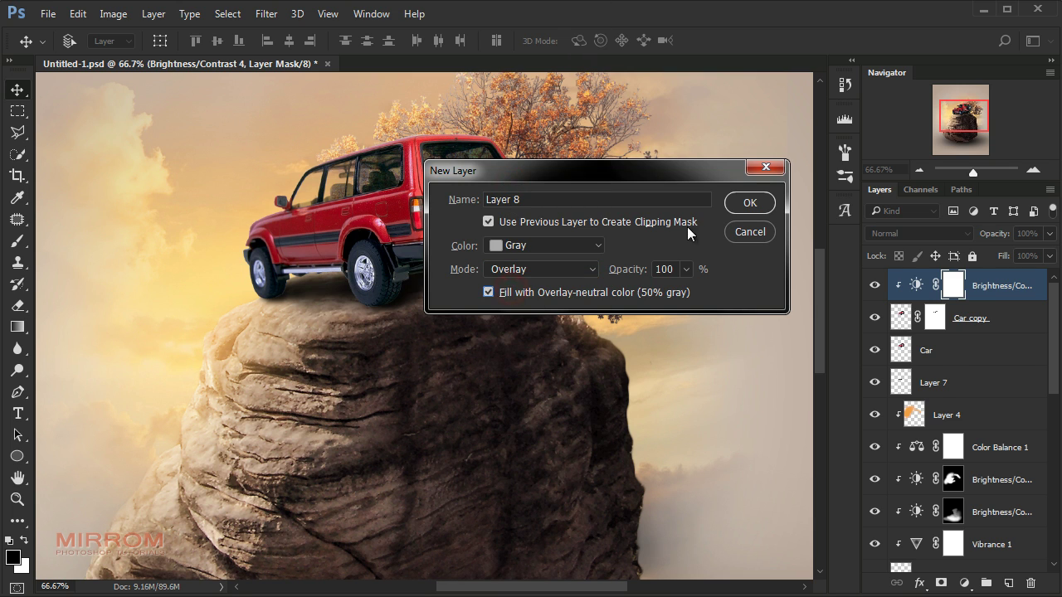
pyautogui.click(745, 200)
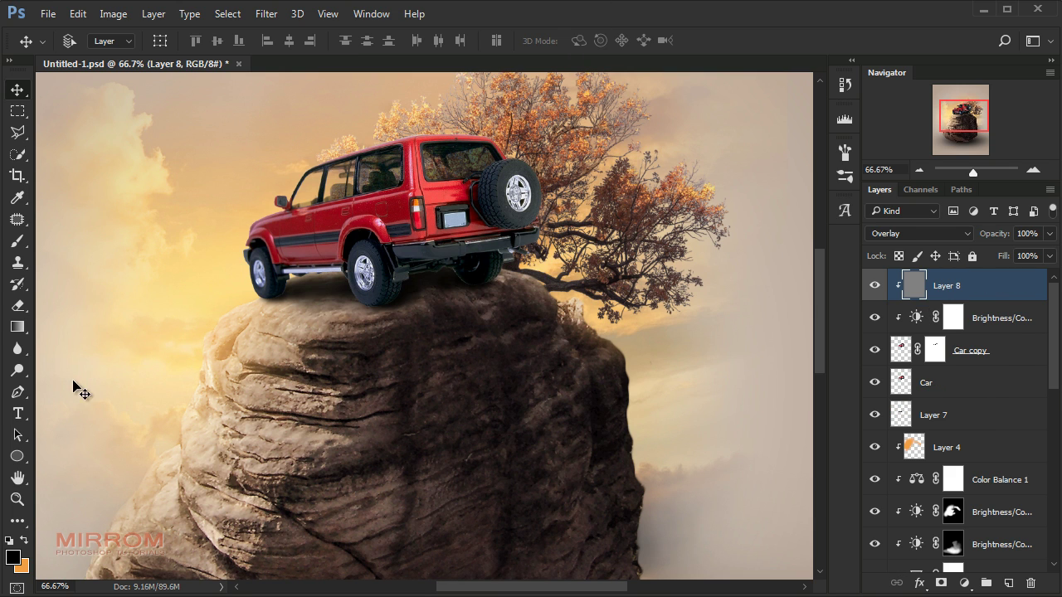
# Dodge highlights onto the sky glow, car front, front fender and side windows
pyautogui.click(16, 370)
pyautogui.click(91, 367)
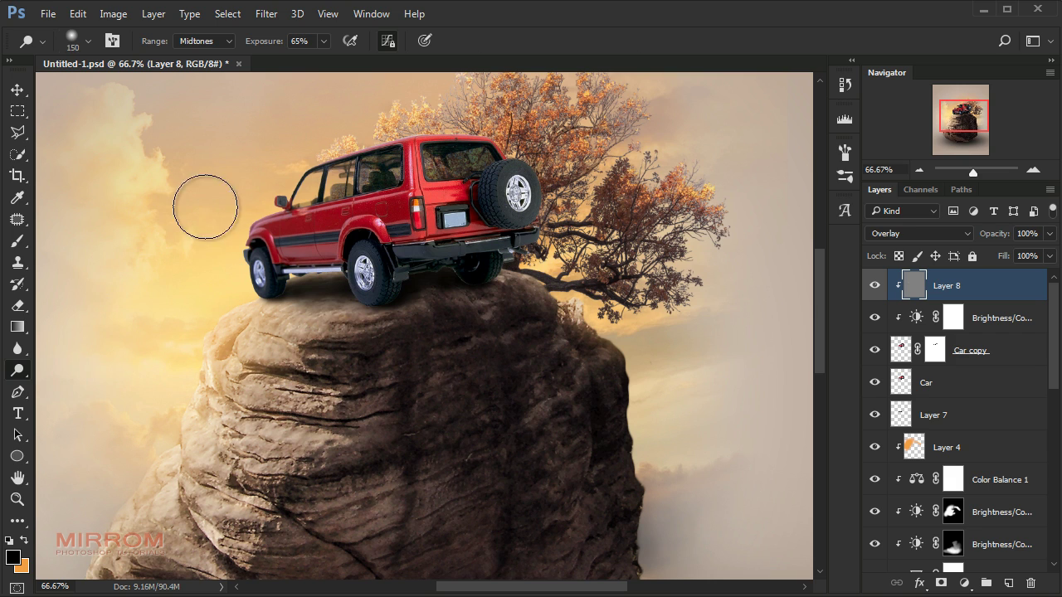
pyautogui.moveTo(205, 207); pyautogui.dragTo(202, 237)
pyautogui.press(']')
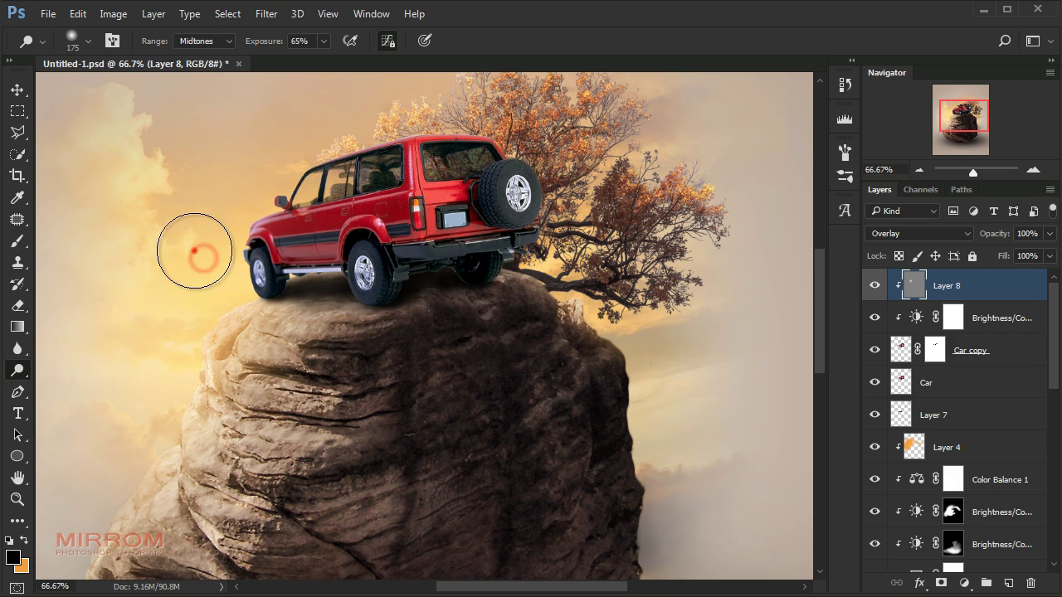
pyautogui.moveTo(249, 191); pyautogui.dragTo(290, 156)
pyautogui.press('[')
pyautogui.press('[')
pyautogui.press('[')
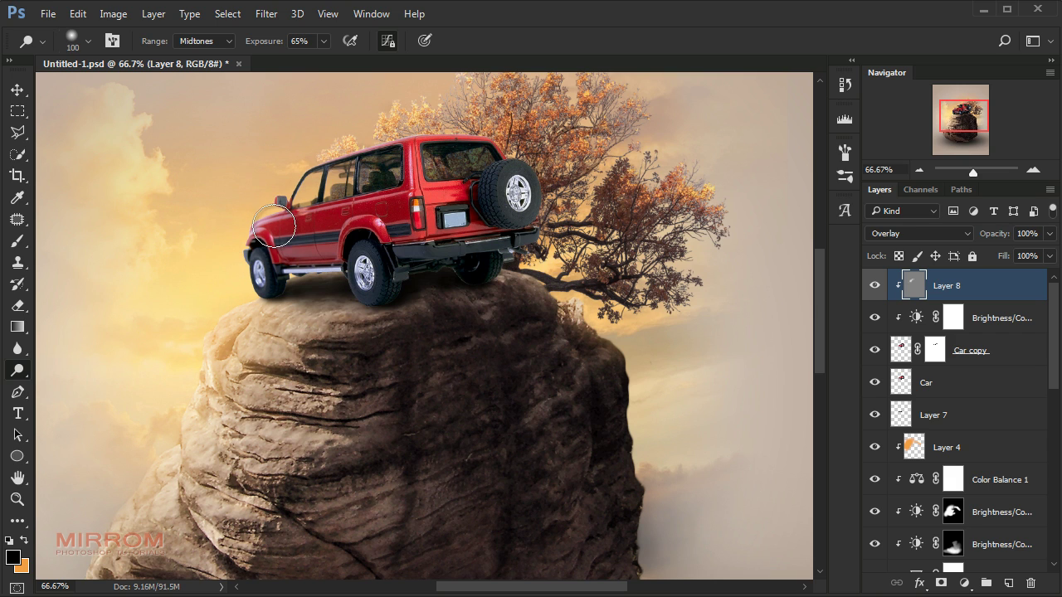
pyautogui.press('[')
pyautogui.moveTo(273, 225); pyautogui.dragTo(239, 234)
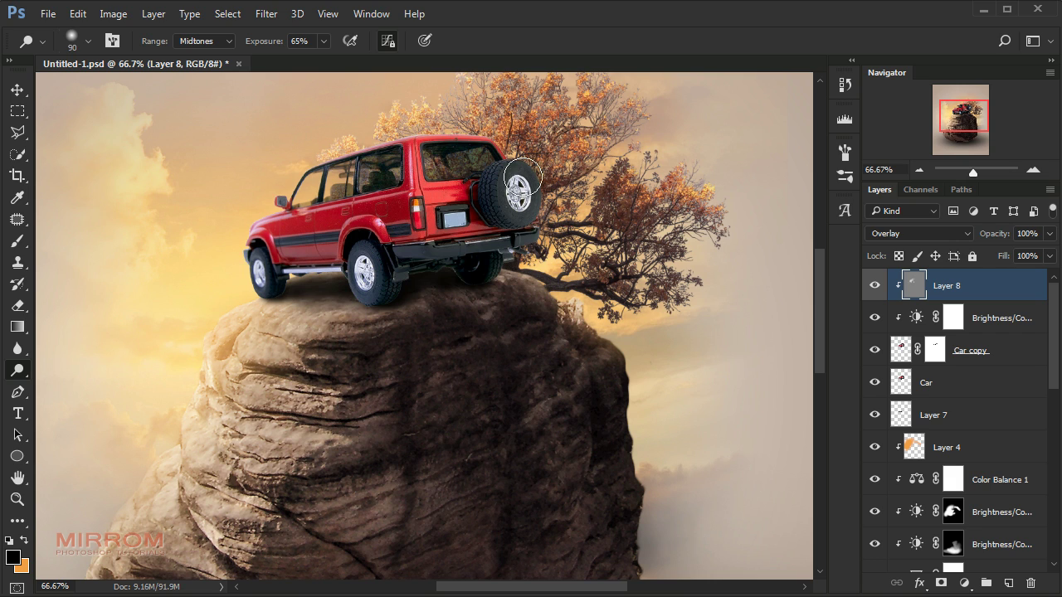
pyautogui.press('[')
pyautogui.press('[')
pyautogui.press('[')
pyautogui.moveTo(265, 219); pyautogui.dragTo(328, 187)
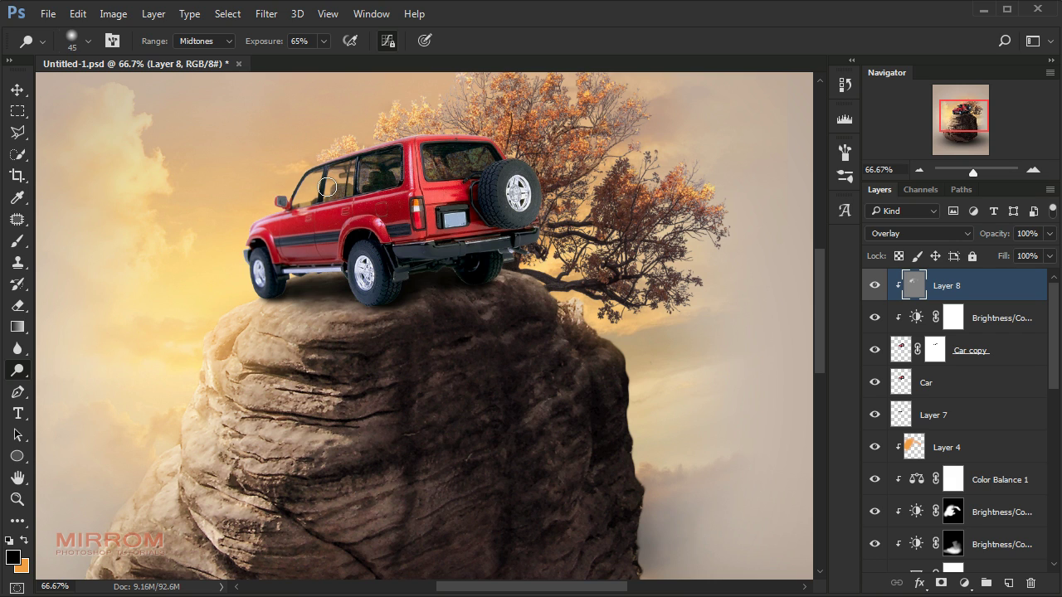
pyautogui.press(']')
pyautogui.press(']')
pyautogui.press(']')
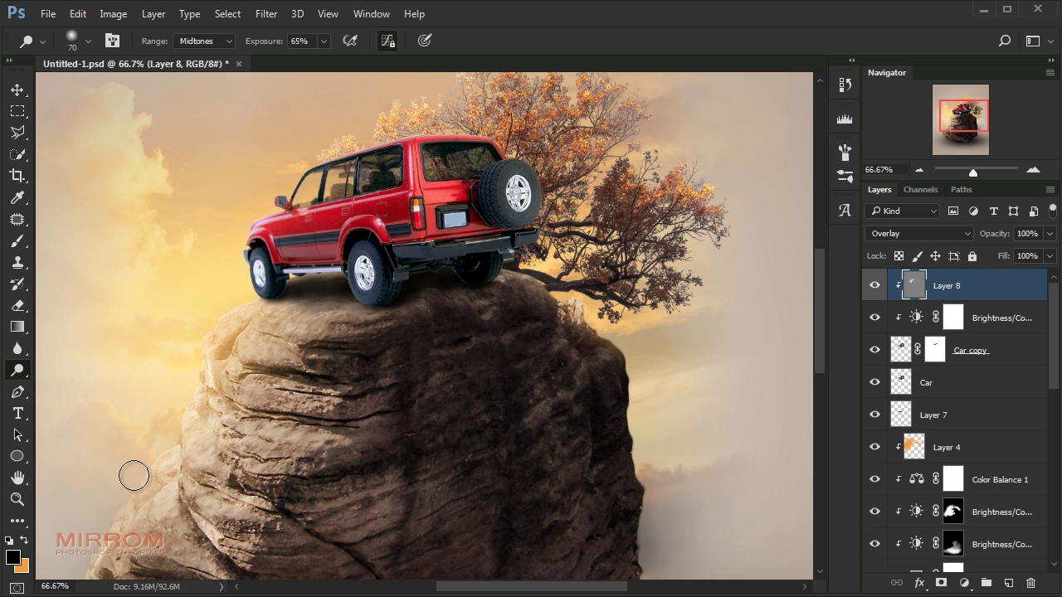
# Burn darker shading along the car's side with a smaller brush, then toggle Layer 8 to compare
pyautogui.rightClick(17, 370)
pyautogui.click(58, 384)
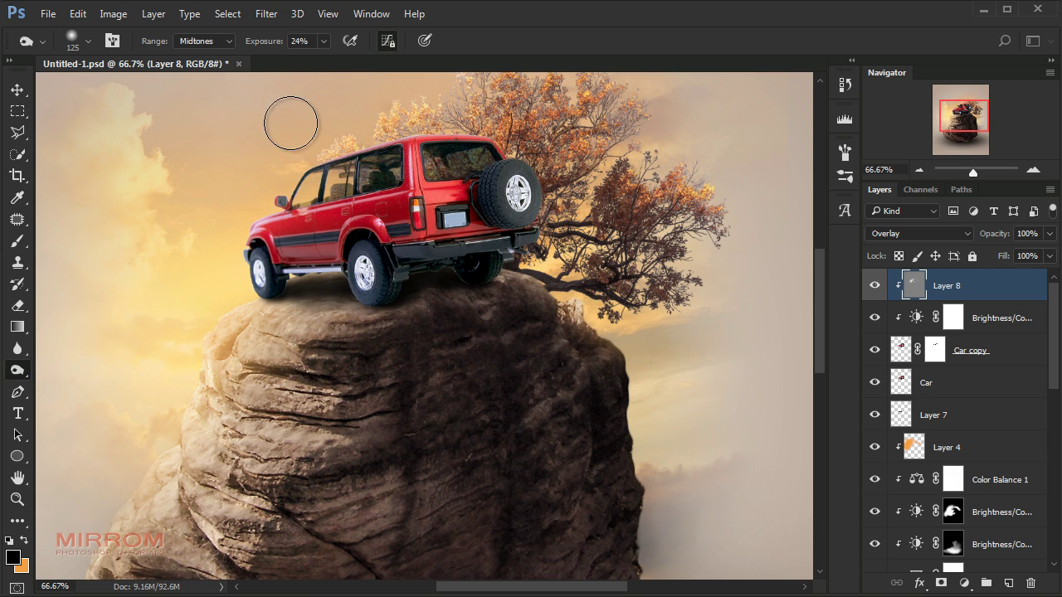
pyautogui.press('[')
pyautogui.press('[')
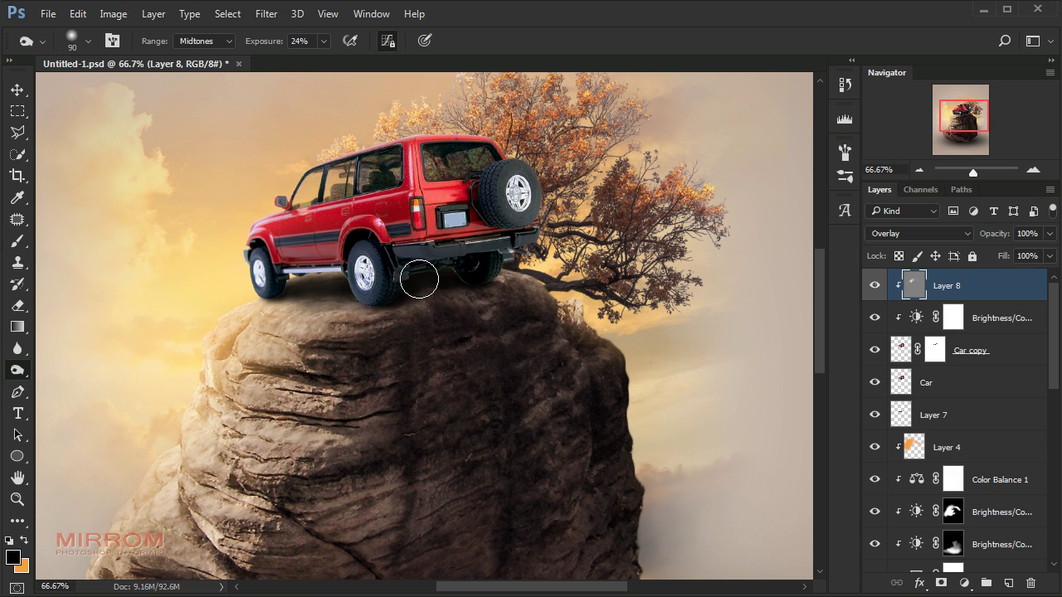
pyautogui.press('[')
pyautogui.press('[')
pyautogui.press('[')
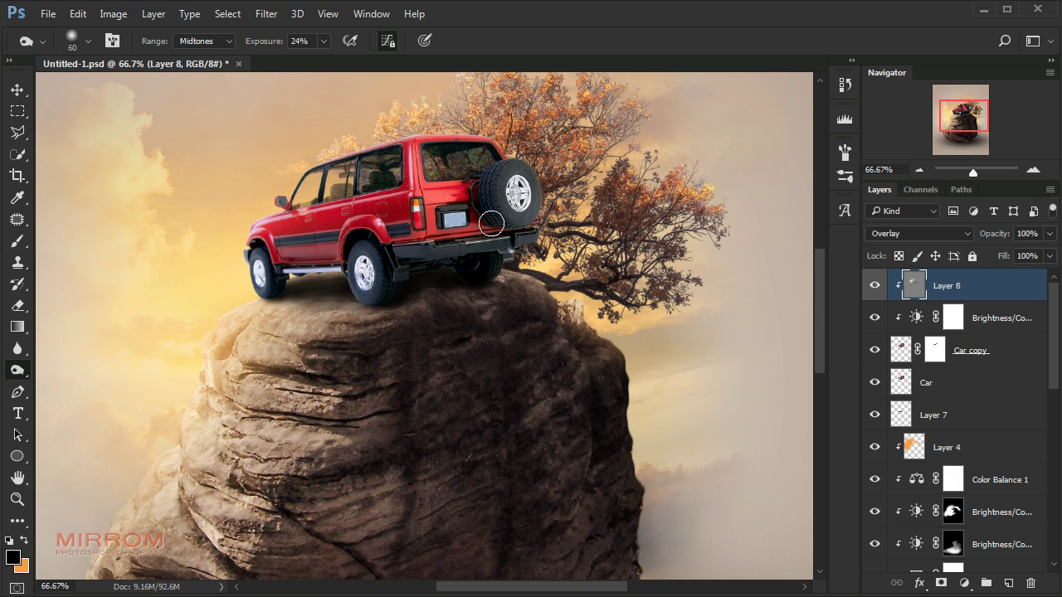
pyautogui.press('[')
pyautogui.moveTo(330, 240); pyautogui.dragTo(297, 245)
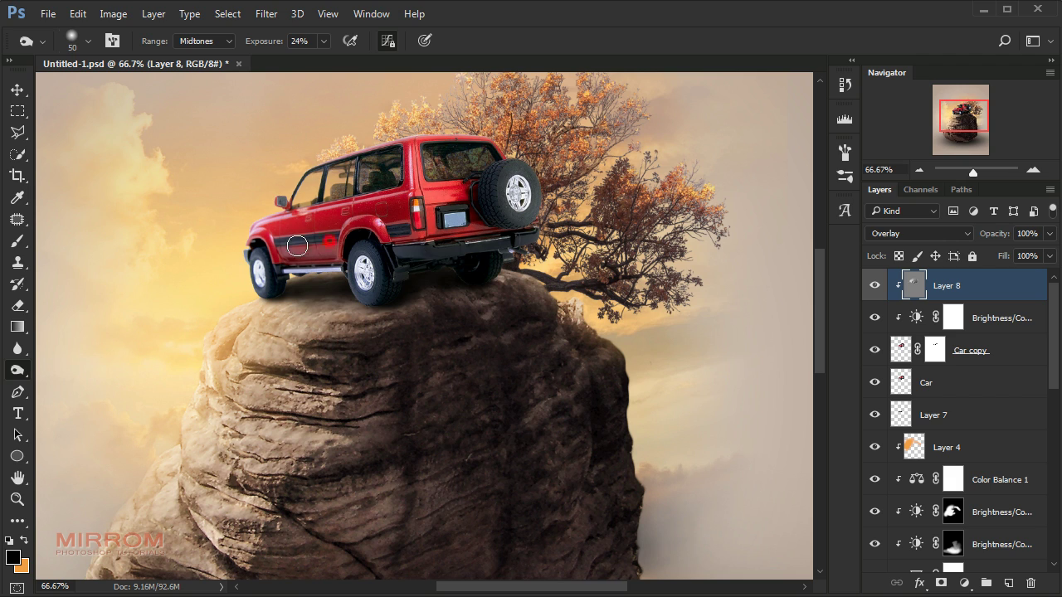
pyautogui.click(875, 284)
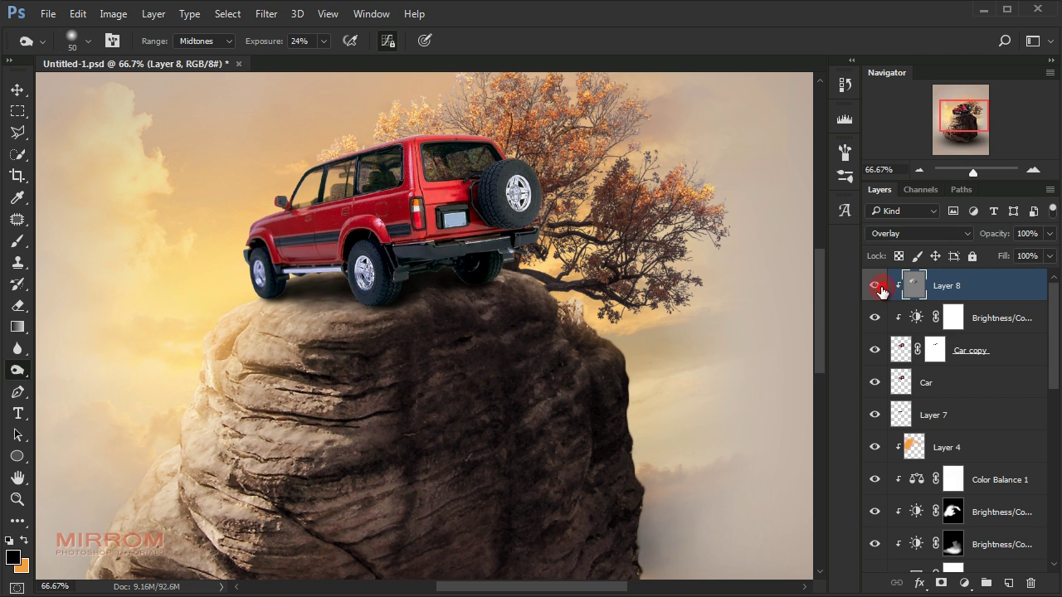
# Add a clipped Color Balance adjustment with midtones at Cyan-Red +37, Magenta-Green -3, Yellow-Blue -13
pyautogui.press('v')
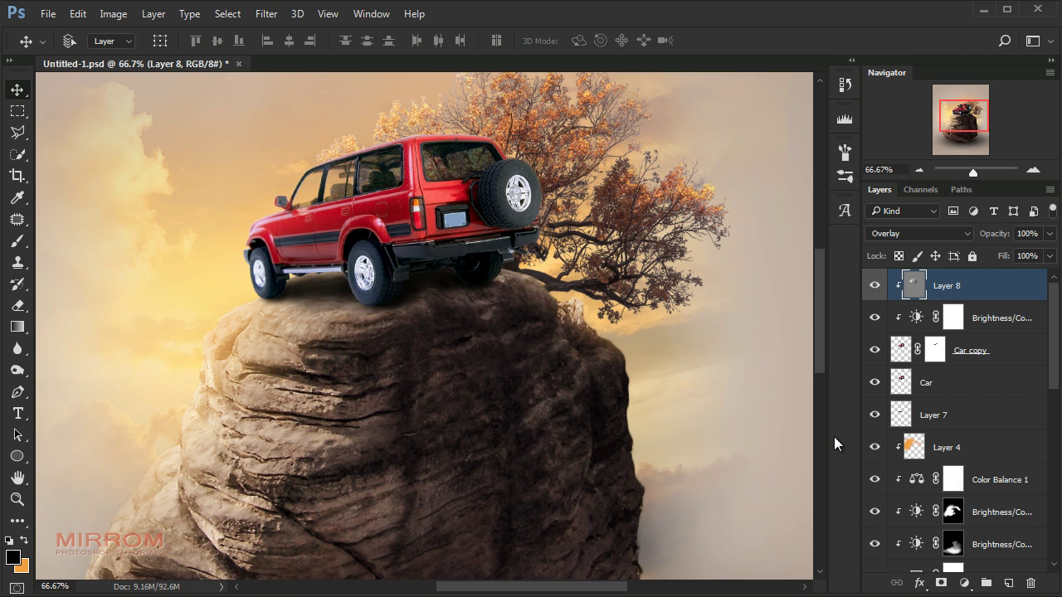
pyautogui.click(962, 584)
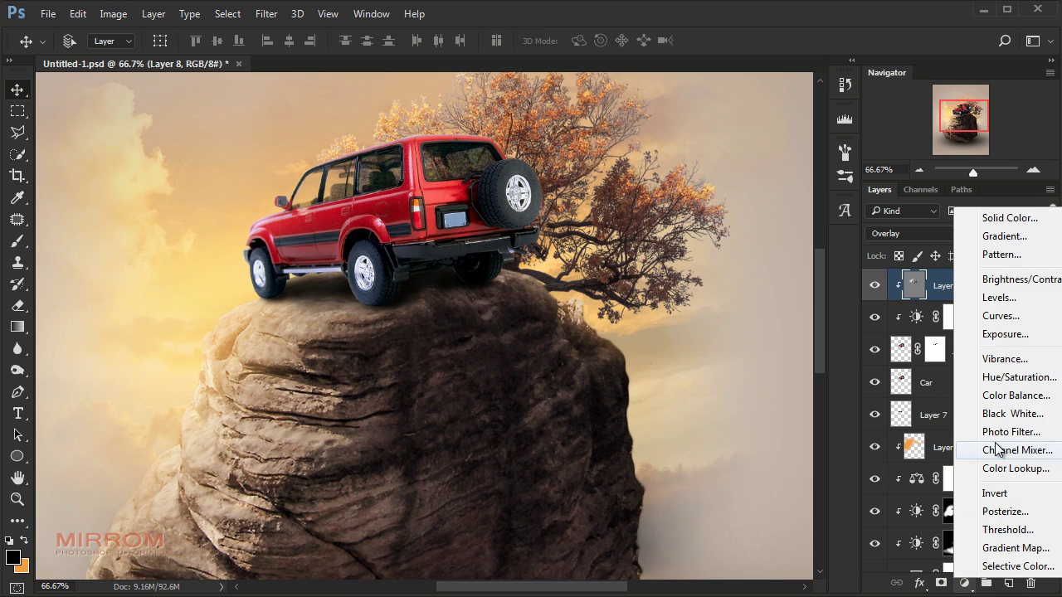
pyautogui.click(970, 400)
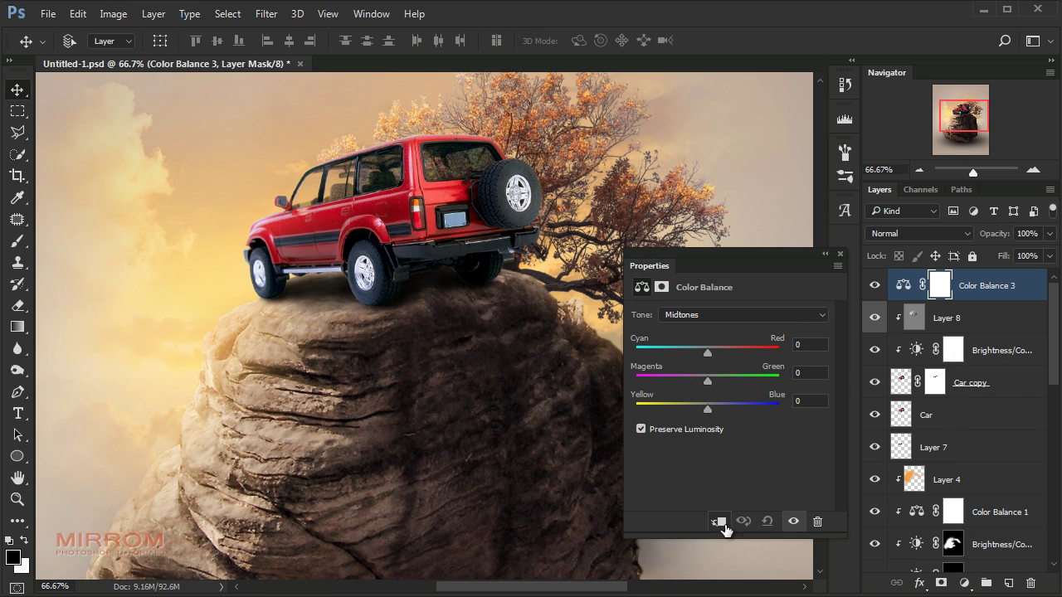
pyautogui.click(719, 521)
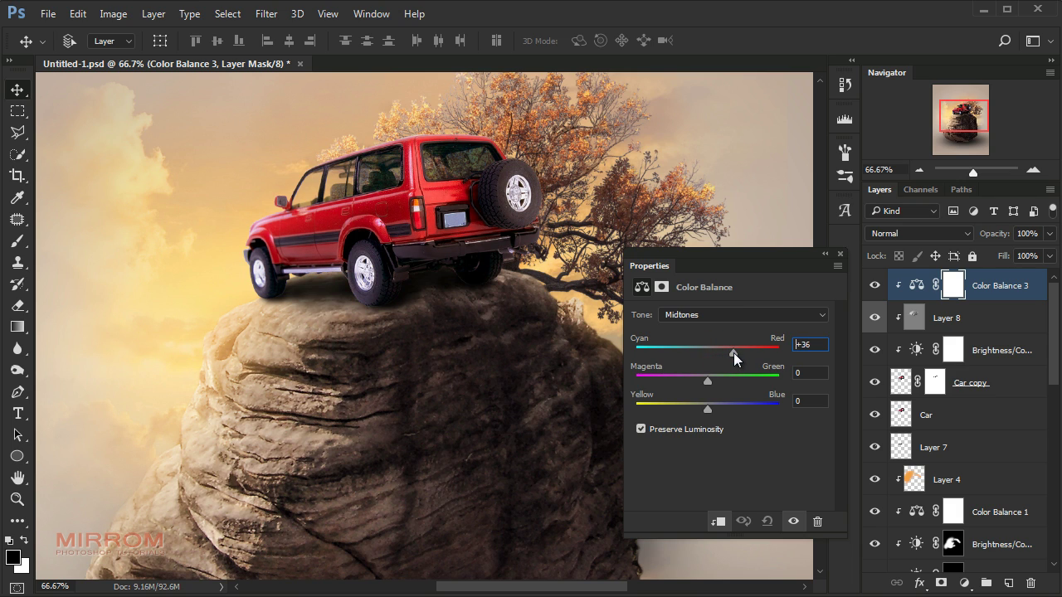
pyautogui.moveTo(735, 353); pyautogui.dragTo(731, 353)
pyautogui.click(810, 374)
pyautogui.press('Down')
pyautogui.press('Down')
pyautogui.click(815, 345)
pyautogui.press('Up')
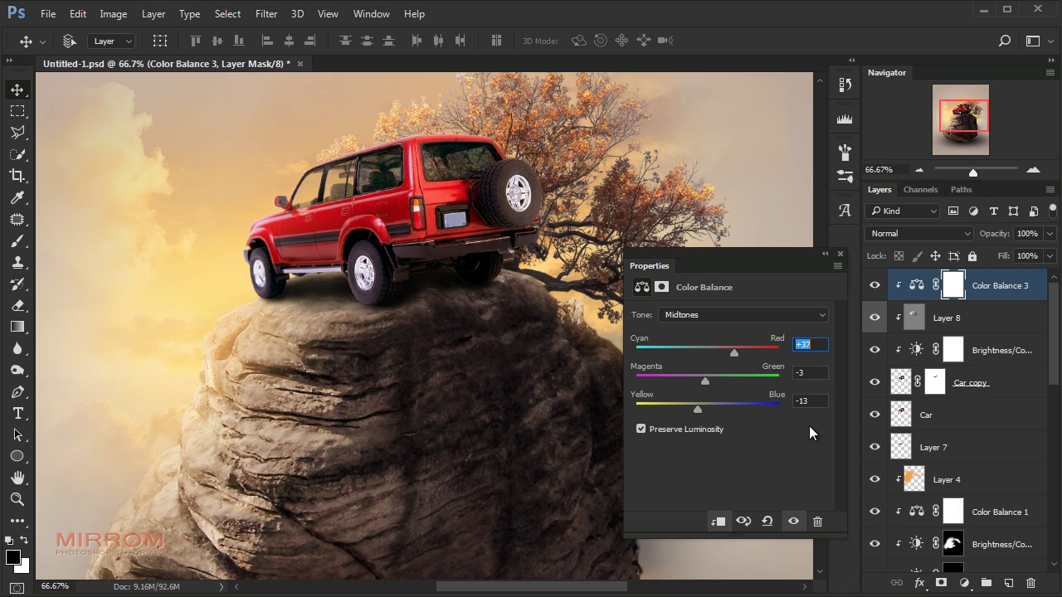
pyautogui.click(839, 256)
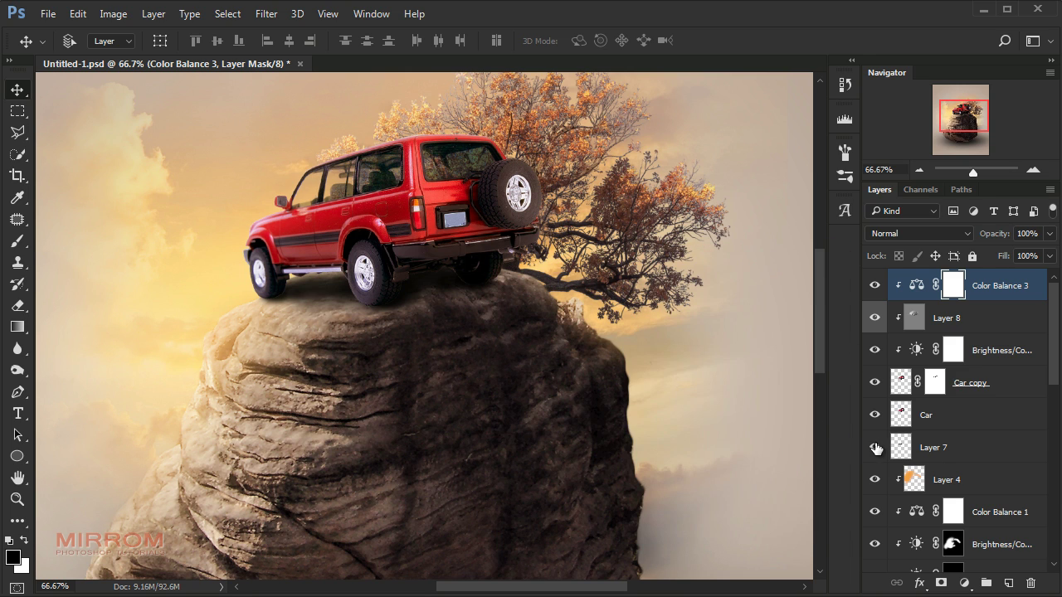
# Add a clipped Curves 2 adjustment with its white point lowered to tone down the car's highlights
pyautogui.click(971, 581)
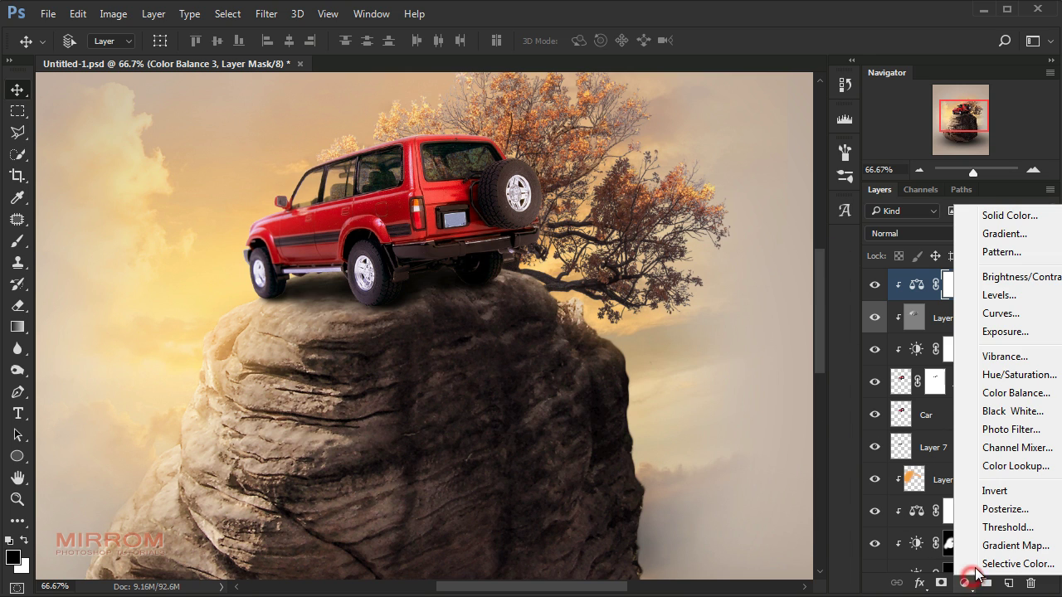
pyautogui.click(998, 314)
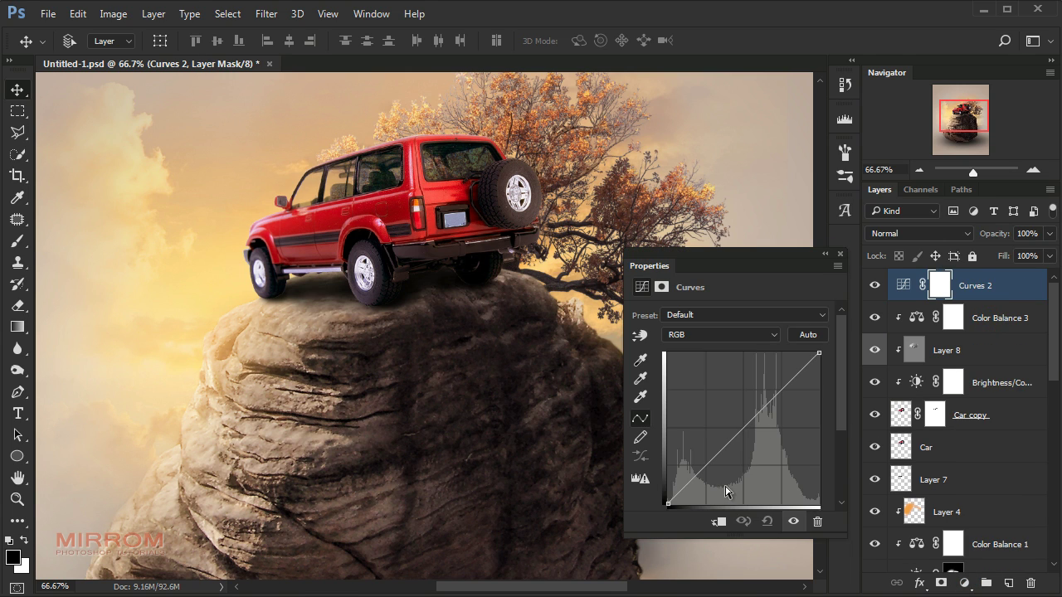
pyautogui.click(717, 521)
pyautogui.moveTo(667, 503); pyautogui.dragTo(662, 502)
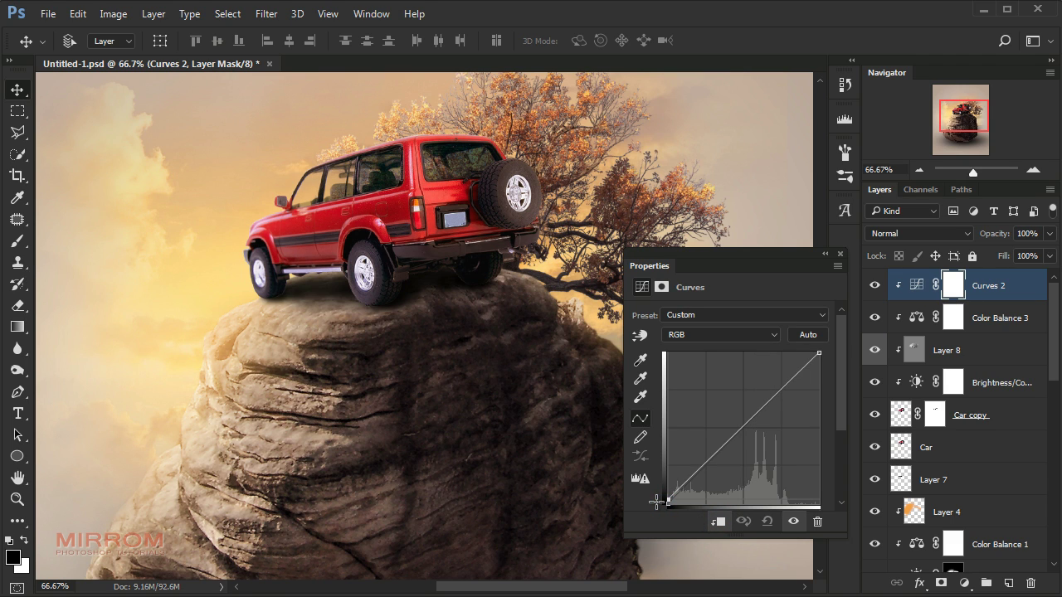
pyautogui.moveTo(818, 352); pyautogui.dragTo(845, 365)
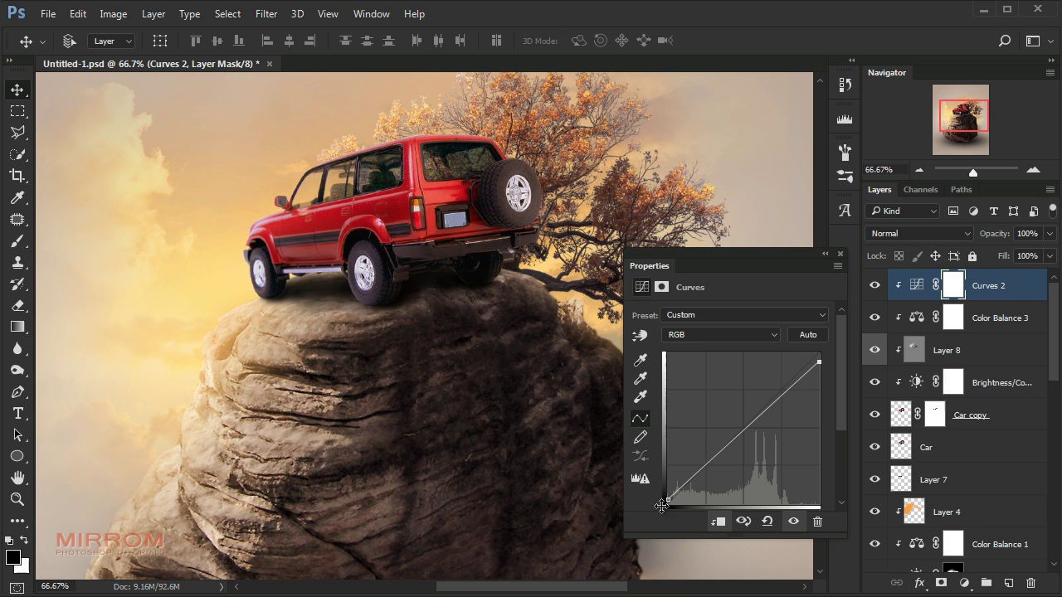
pyautogui.click(839, 254)
pyautogui.hotkey('ctrl', '-')
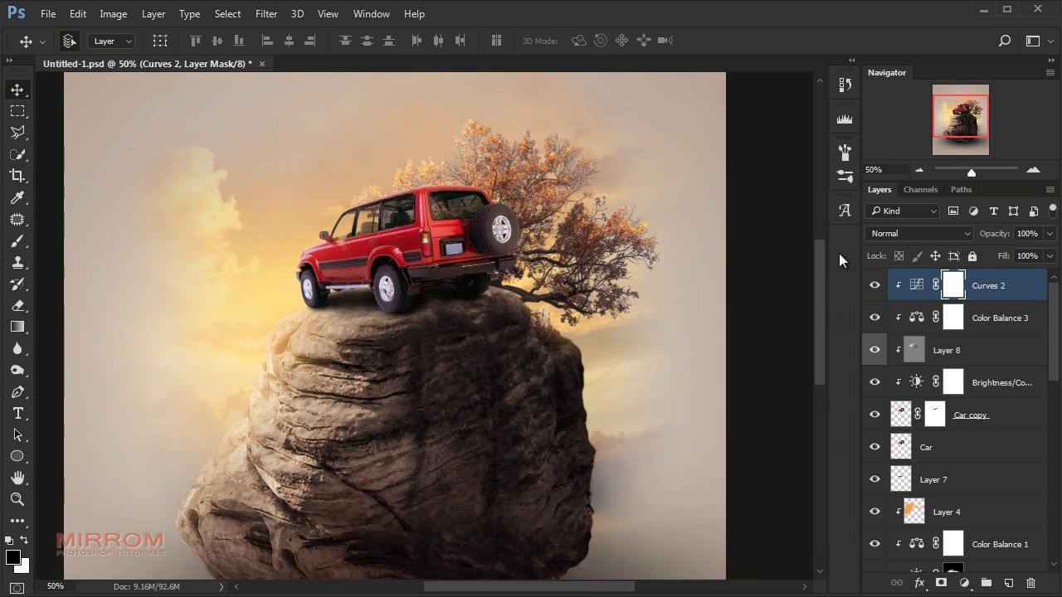
pyautogui.hotkey('ctrl', '-')
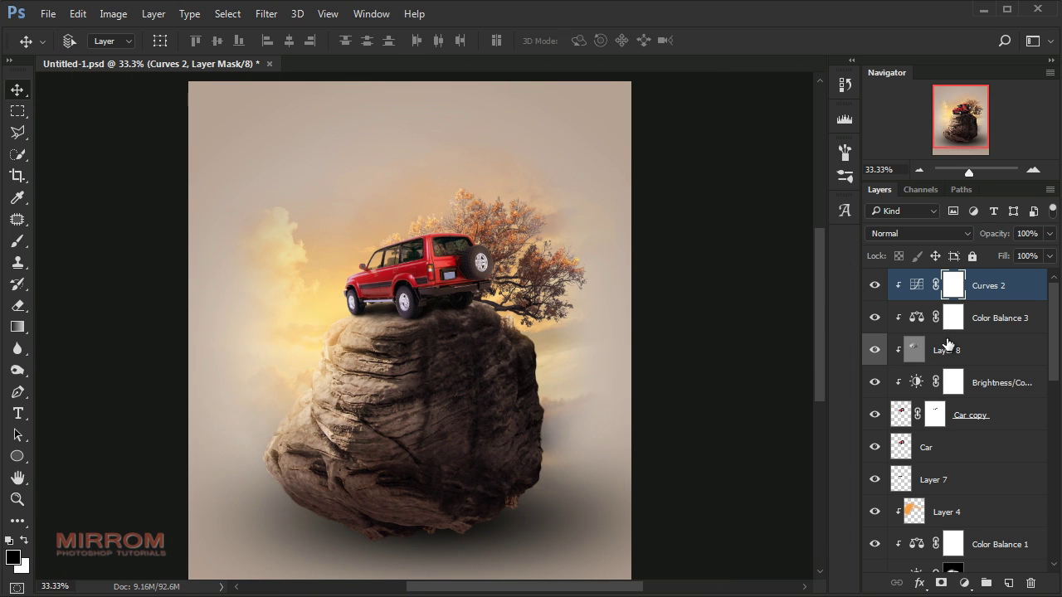
# Create a clipped Screen-mode Layer 9 and set up an orange brush at 92% opacity
pyautogui.click(1007, 580)
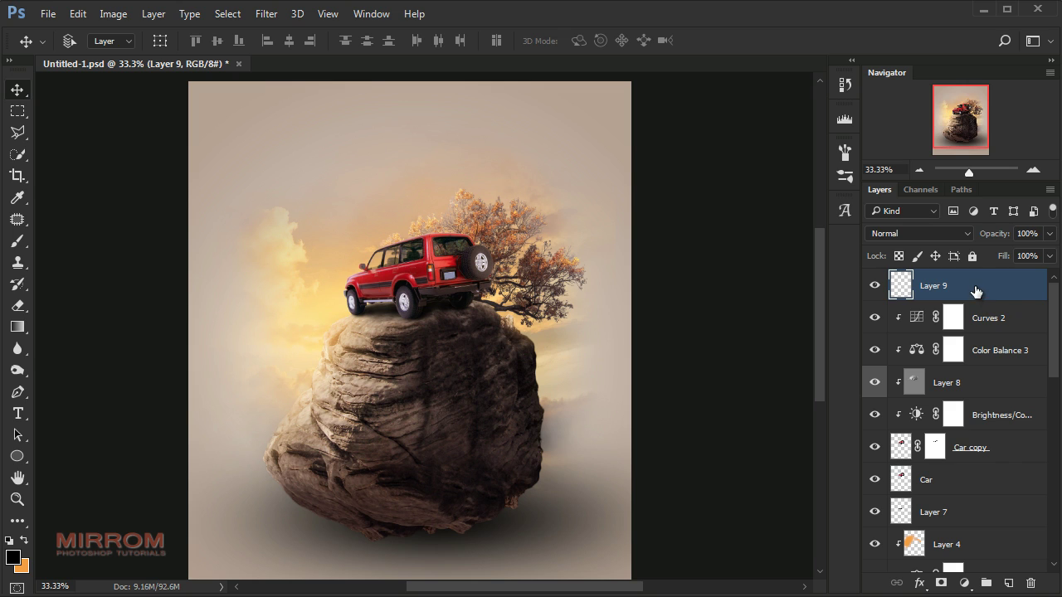
pyautogui.click(902, 236)
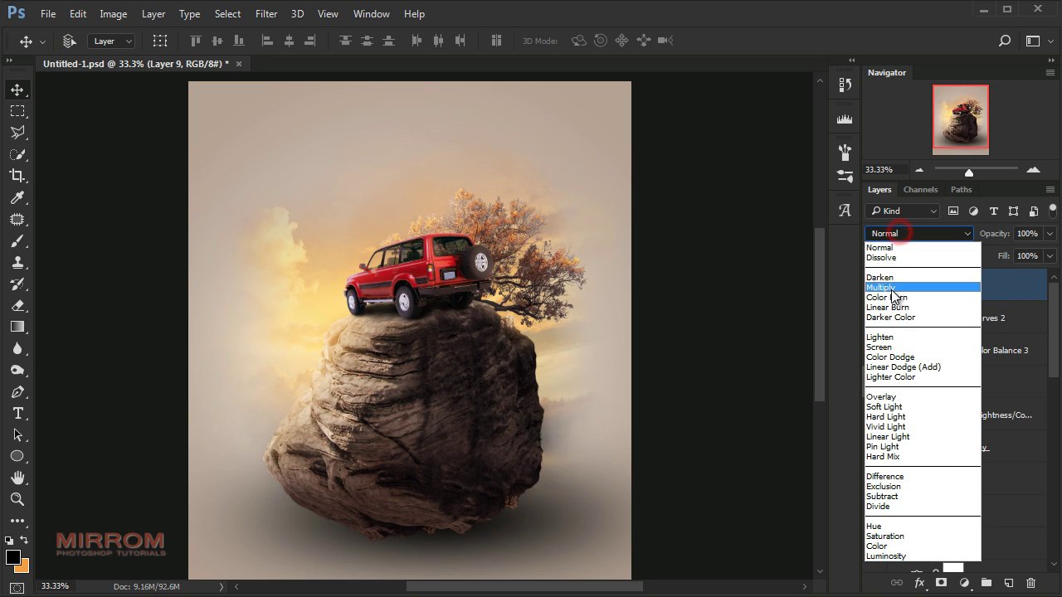
pyautogui.click(896, 351)
pyautogui.click(25, 542)
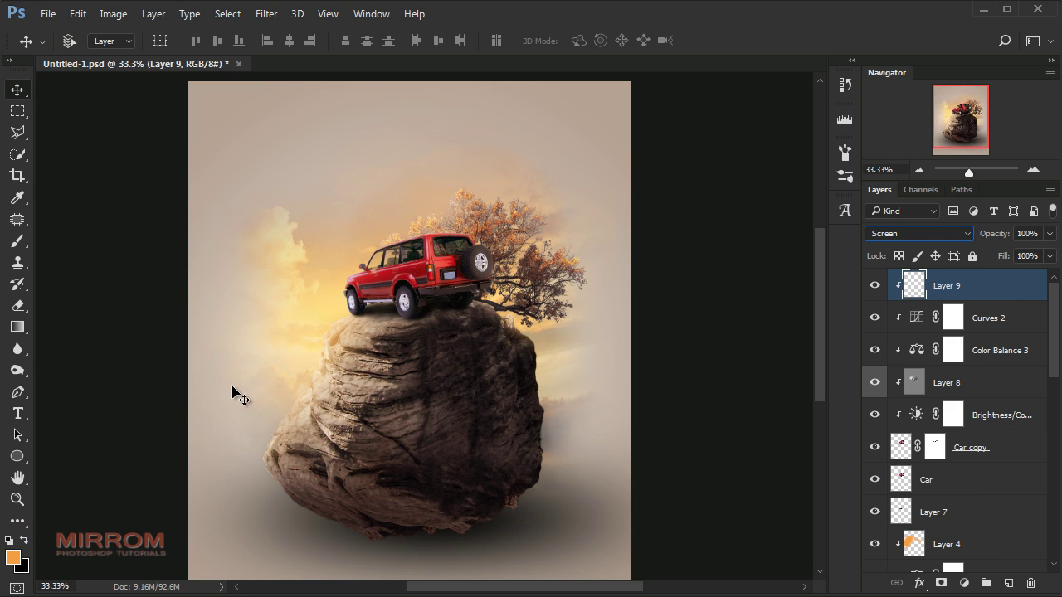
pyautogui.press('b')
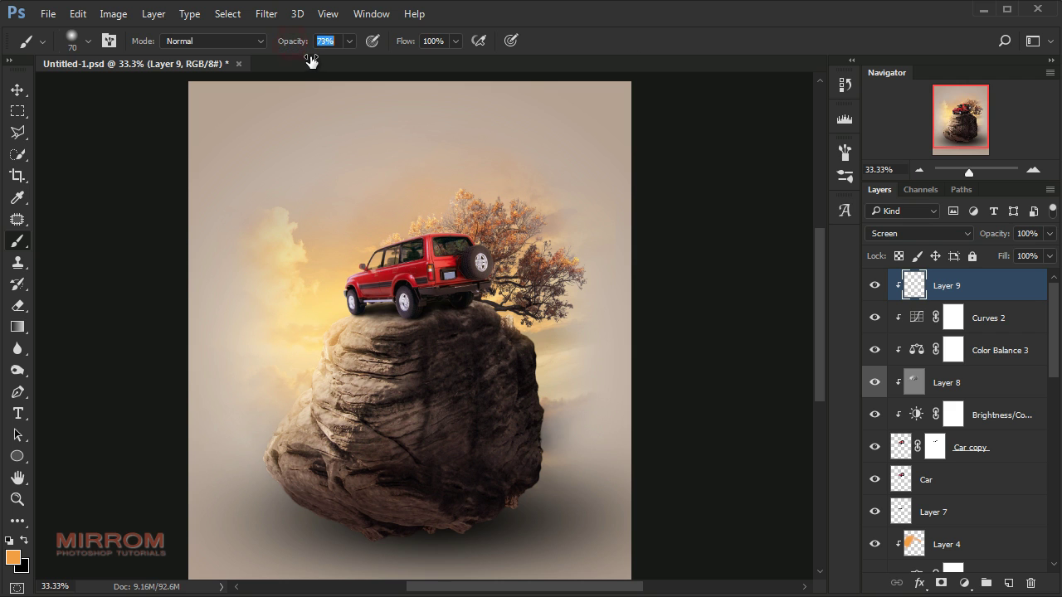
pyautogui.press('9')
pyautogui.press('2')
# Paint a soft orange glow left of the car and over the left clouds
pyautogui.hotkey('ctrl', '+')
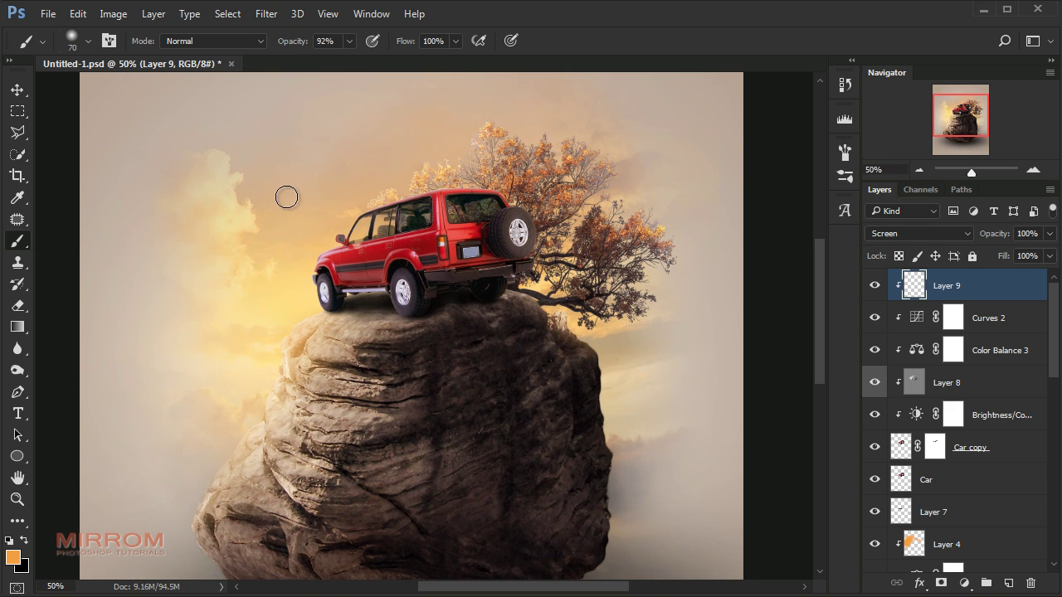
pyautogui.press(']')
pyautogui.press(']')
pyautogui.press(']')
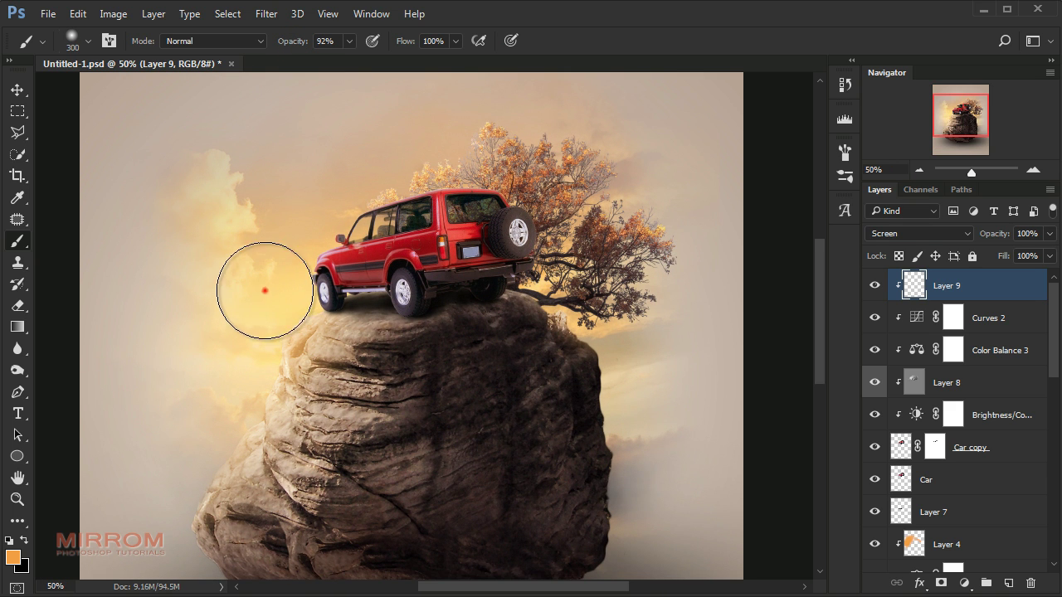
pyautogui.moveTo(273, 233)
pyautogui.mouseDown()
pyautogui.moveTo(304, 192)
pyautogui.moveTo(267, 319)
pyautogui.mouseUp()
pyautogui.press('[')
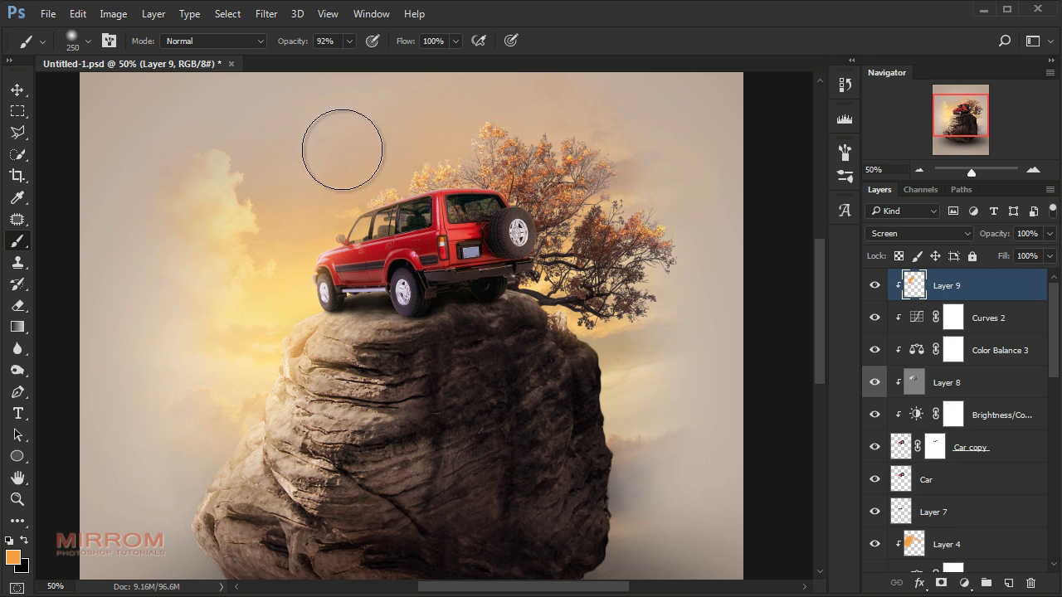
pyautogui.moveTo(285, 192); pyautogui.dragTo(241, 269)
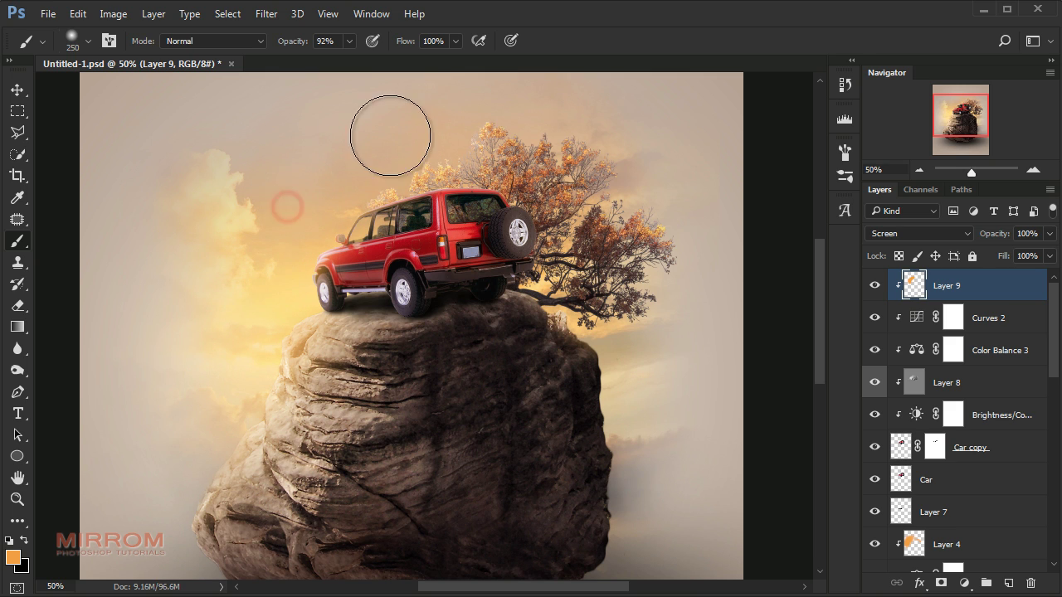
pyautogui.press('v')
pyautogui.hotkey('ctrl', '-')
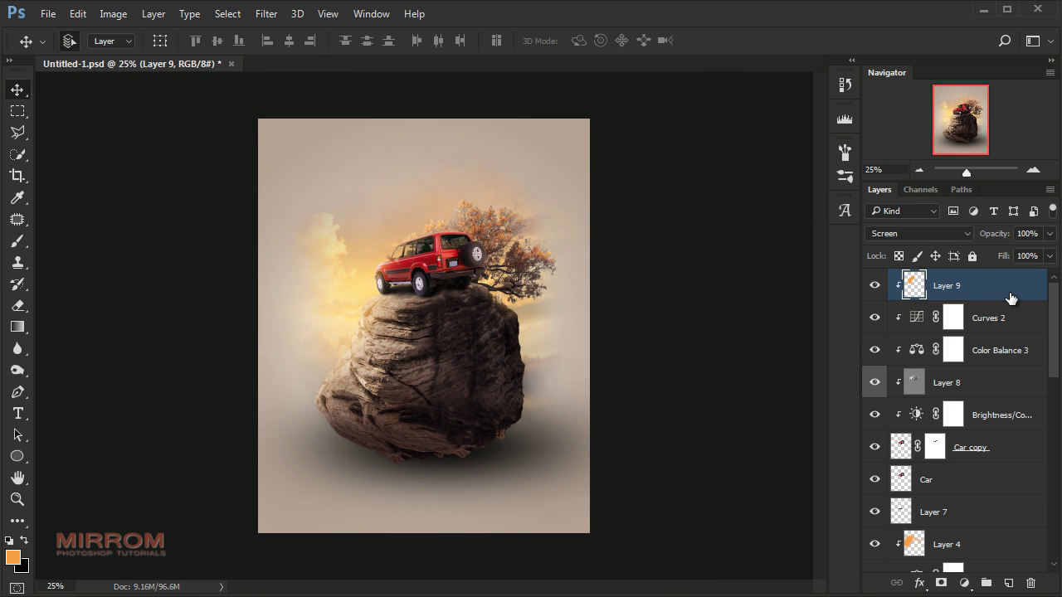
# Stamp all visible layers into Layer 10, set it to Linear Light, and apply a 2.5-pixel High Pass
pyautogui.hotkey('ctrl', 'shift', 'alt', 'e')
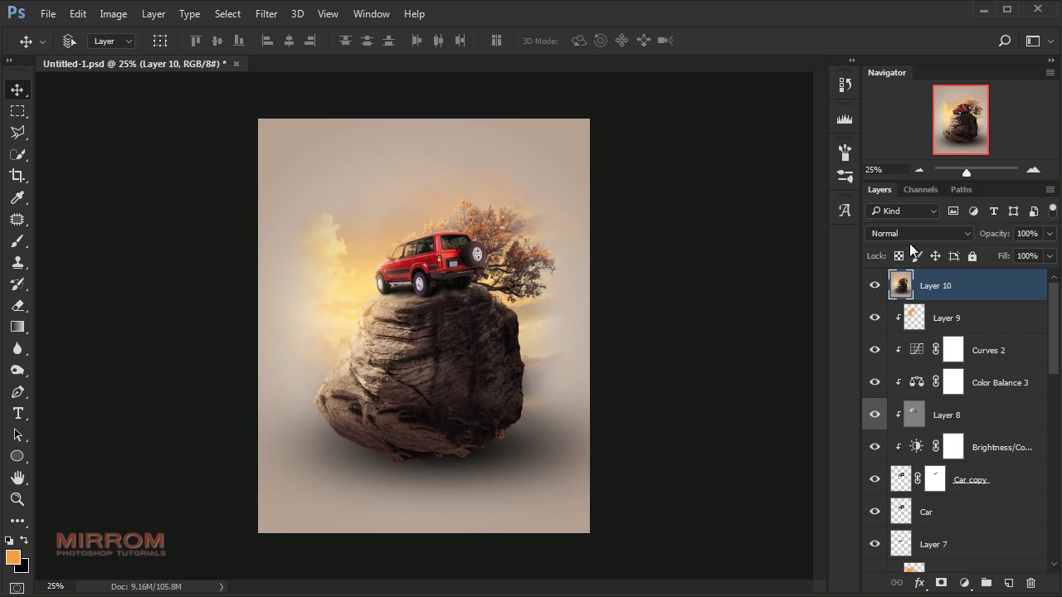
pyautogui.click(925, 235)
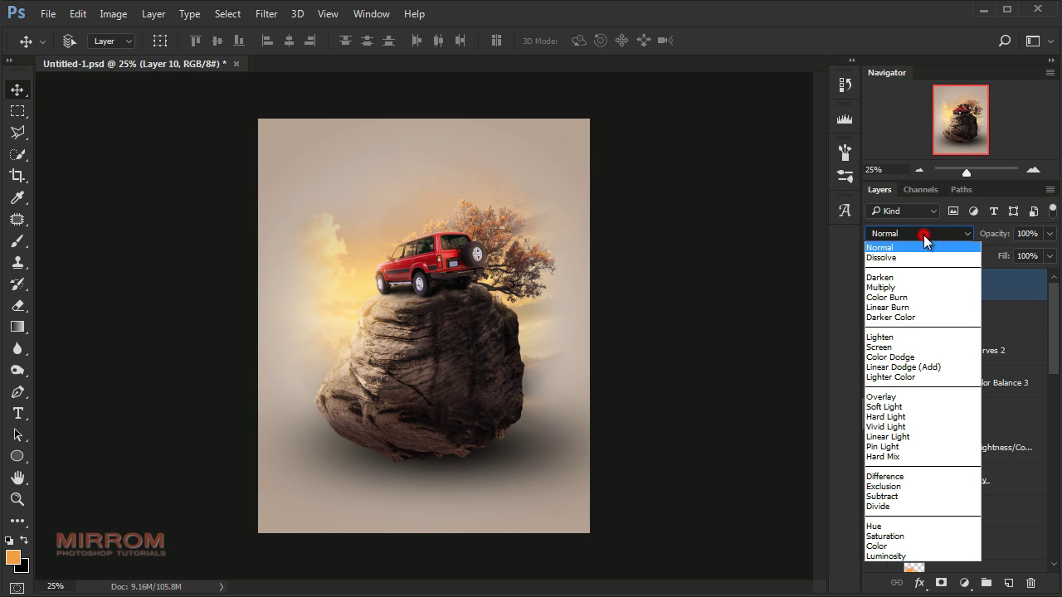
pyautogui.click(932, 438)
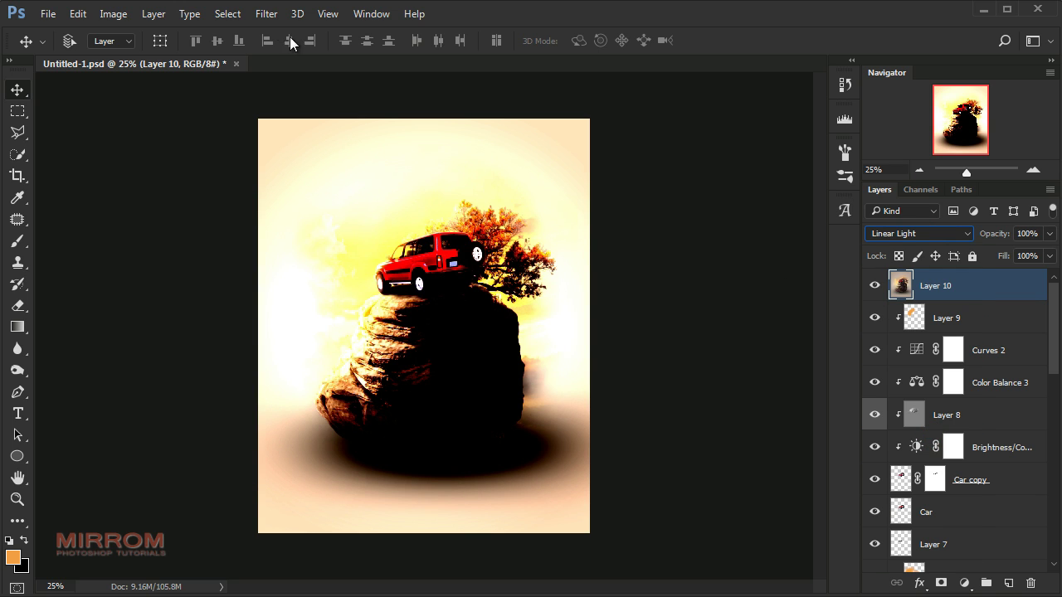
pyautogui.click(267, 15)
pyautogui.moveTo(365, 338)
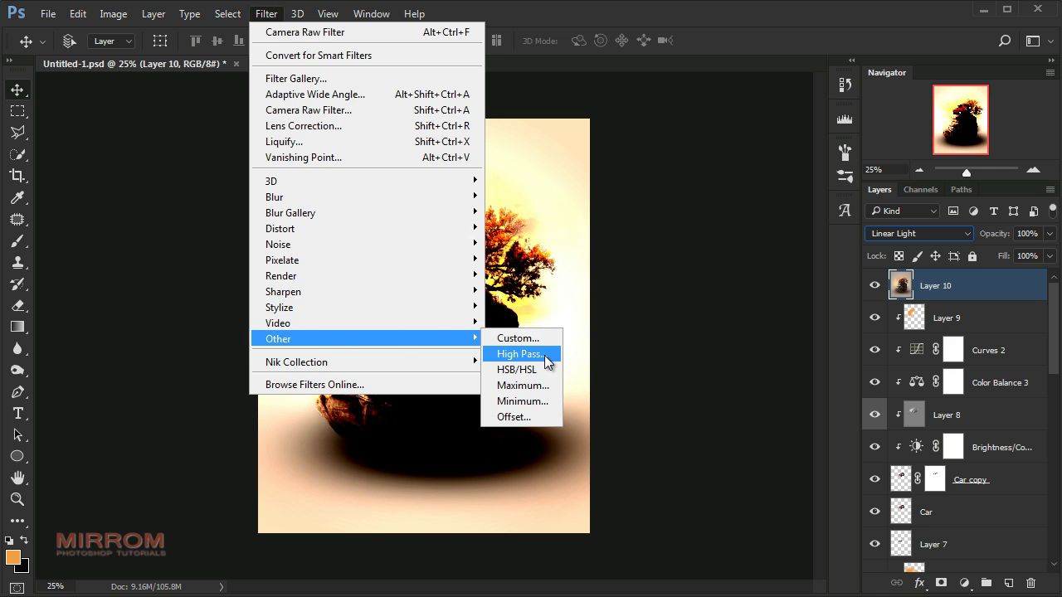
pyautogui.click(545, 359)
pyautogui.moveTo(522, 130); pyautogui.dragTo(678, 137)
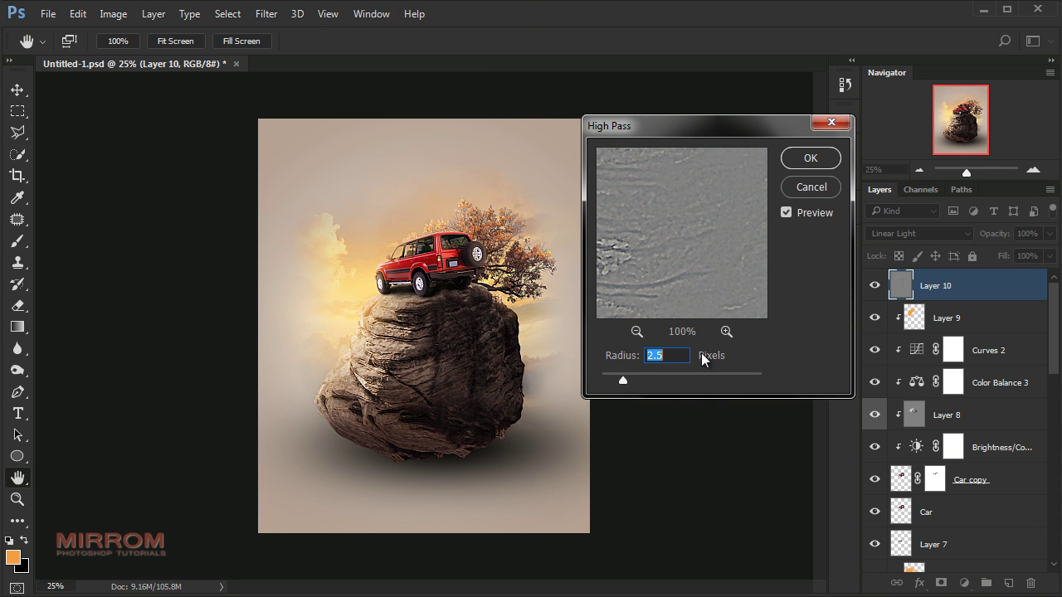
pyautogui.click(804, 159)
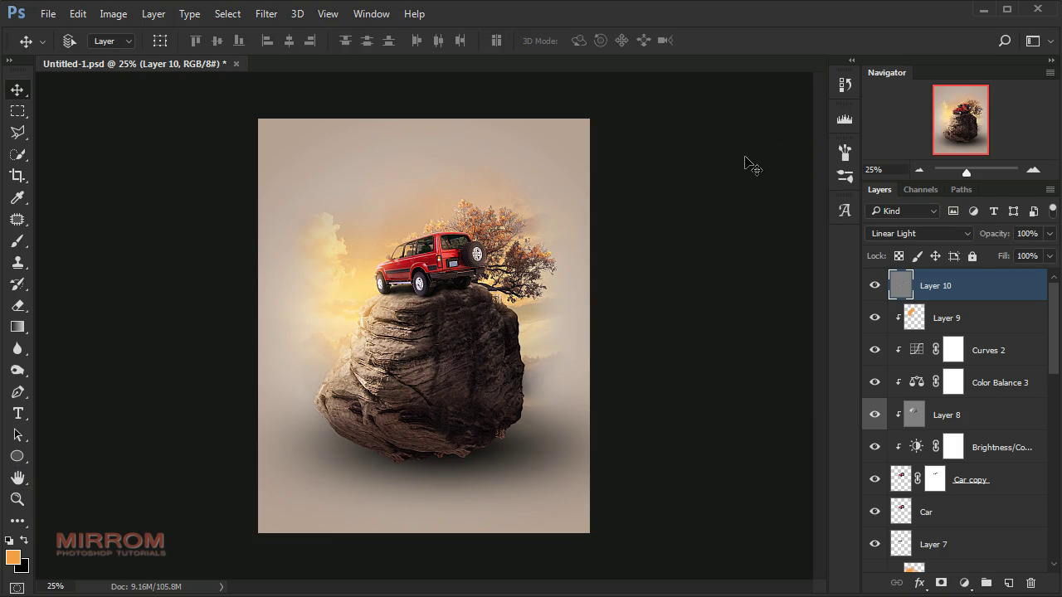